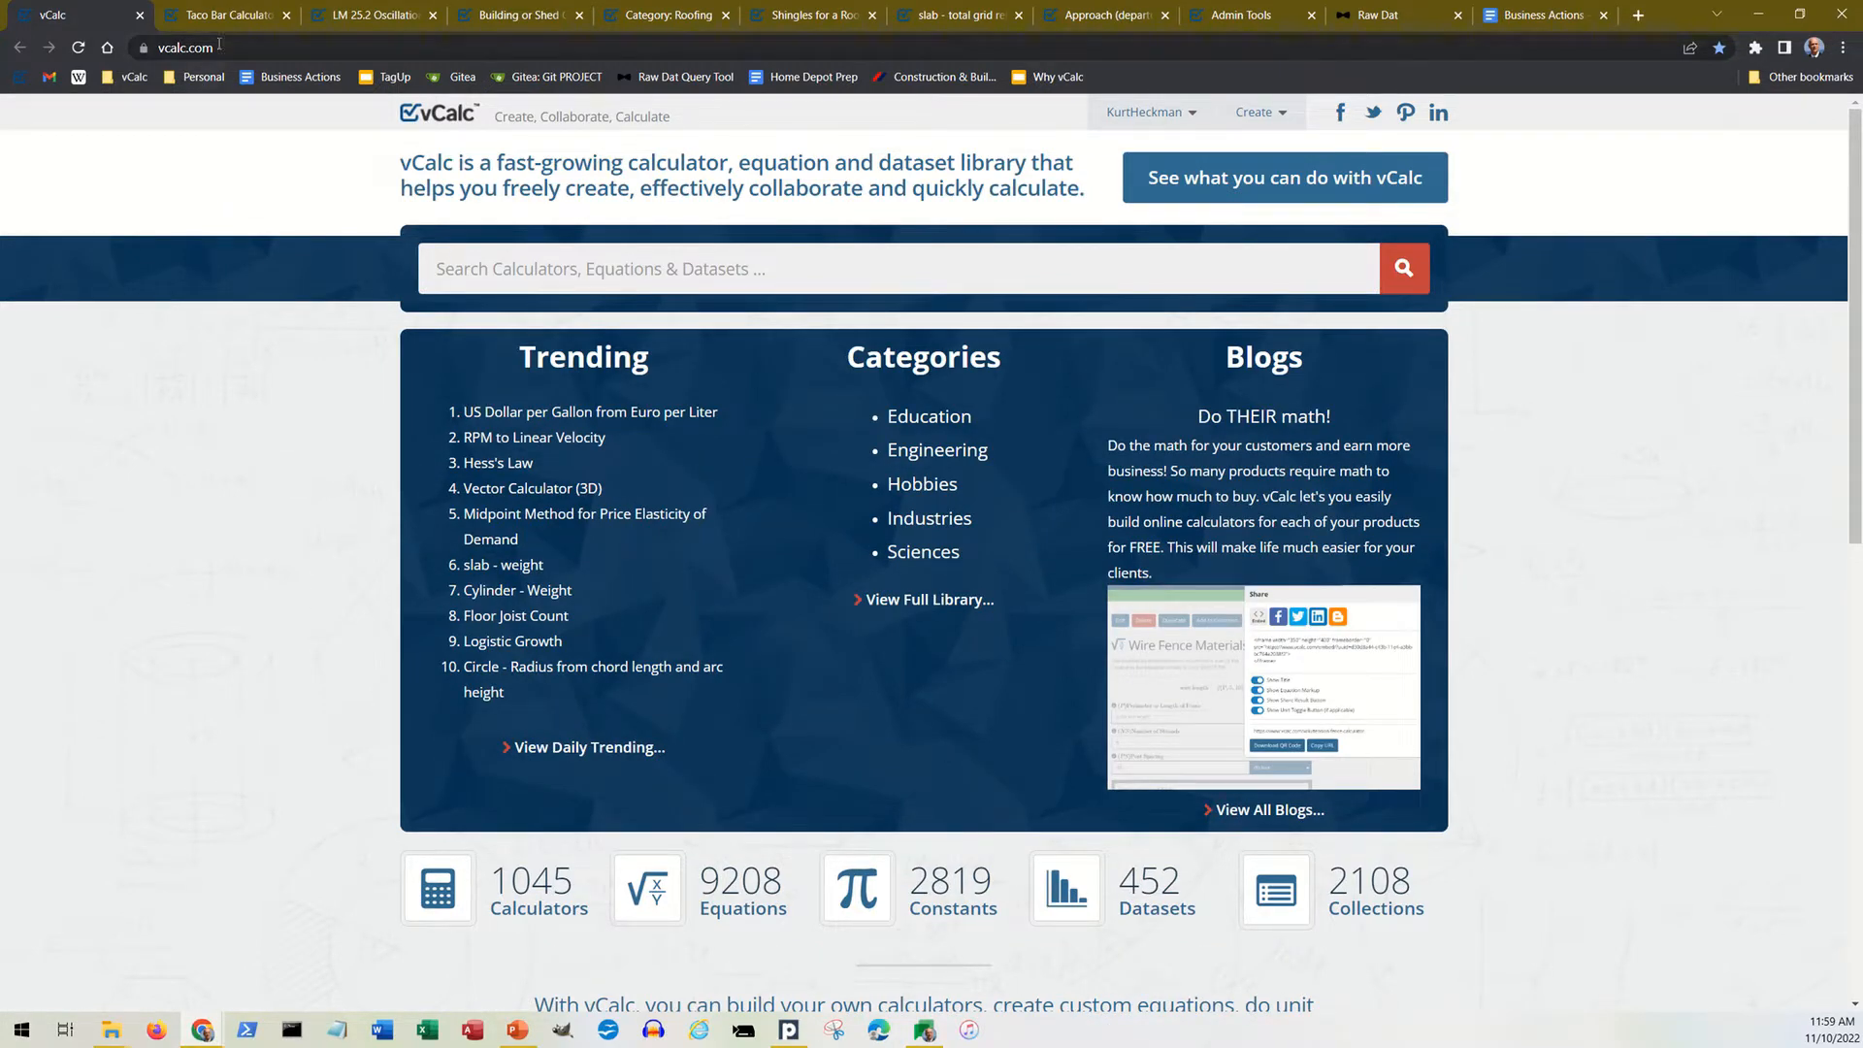
Step: In the Taco Bar Calculator, set the number of guests to 14 and review the calculated ingredient amounts
click(242, 23)
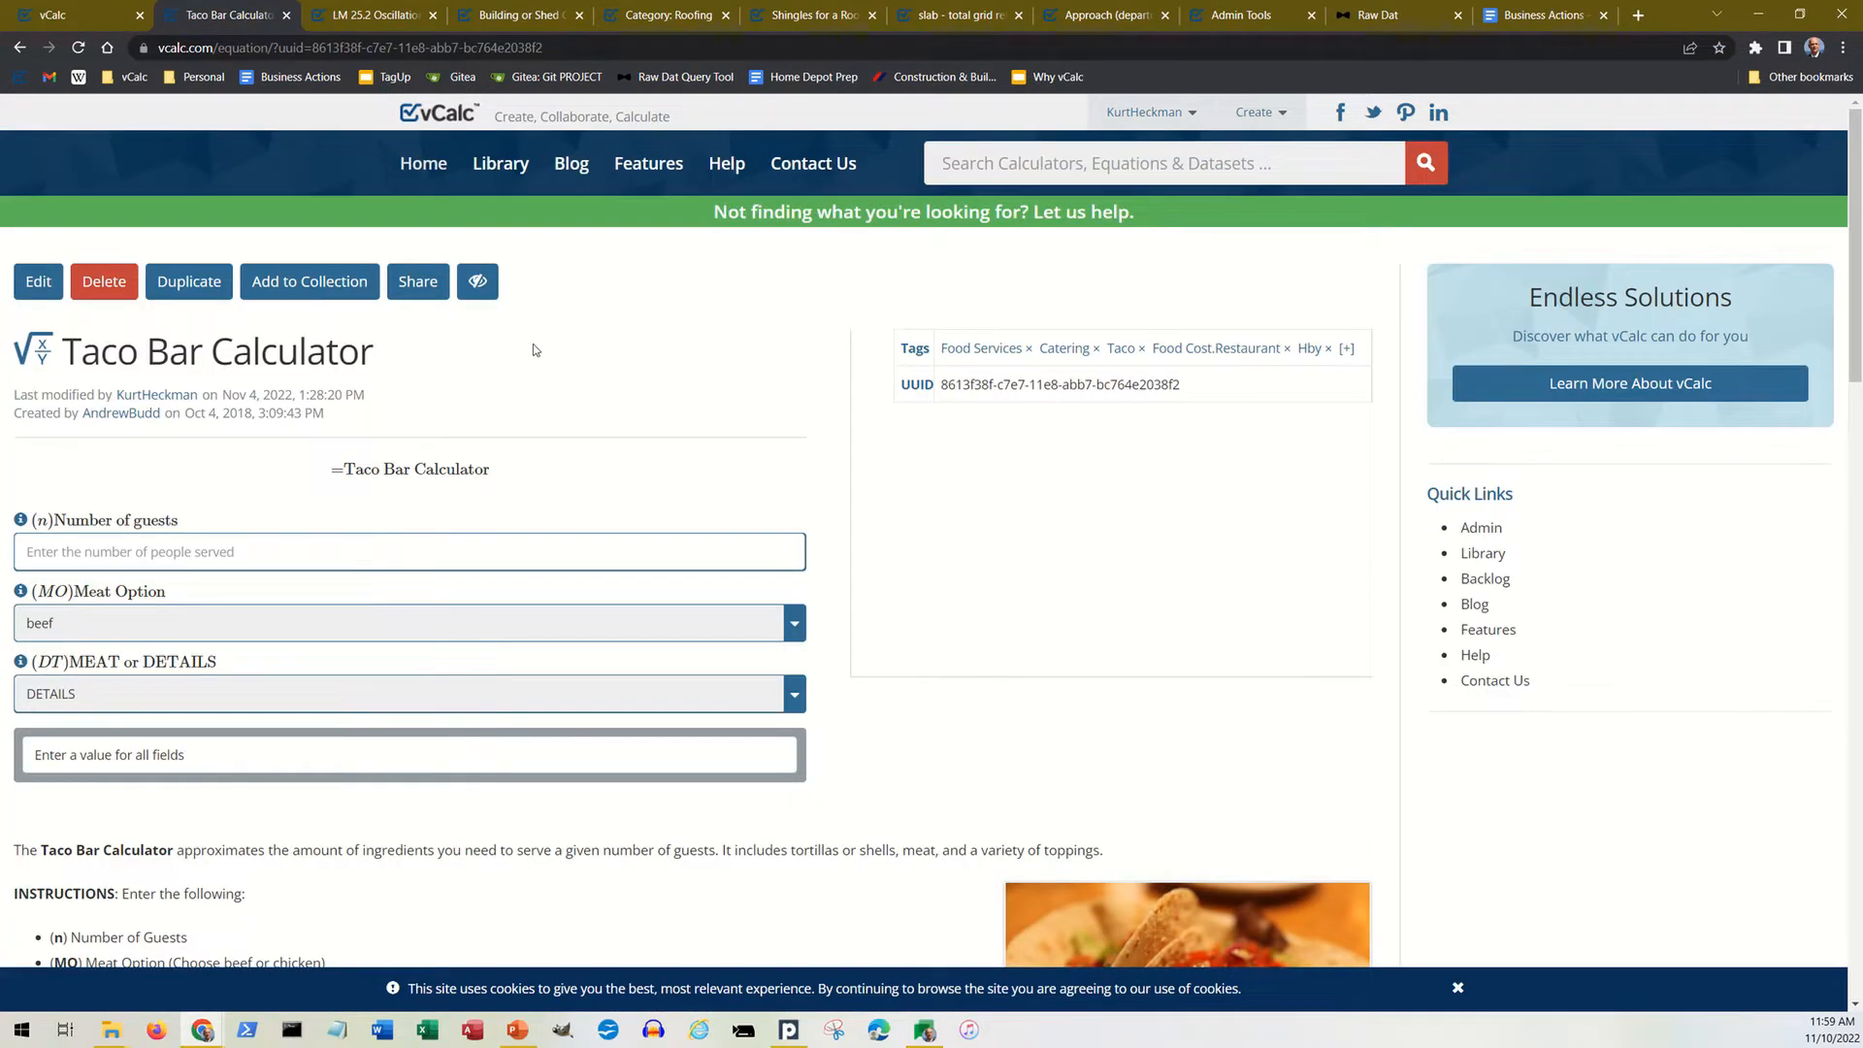
scroll(548, 354, down, 2)
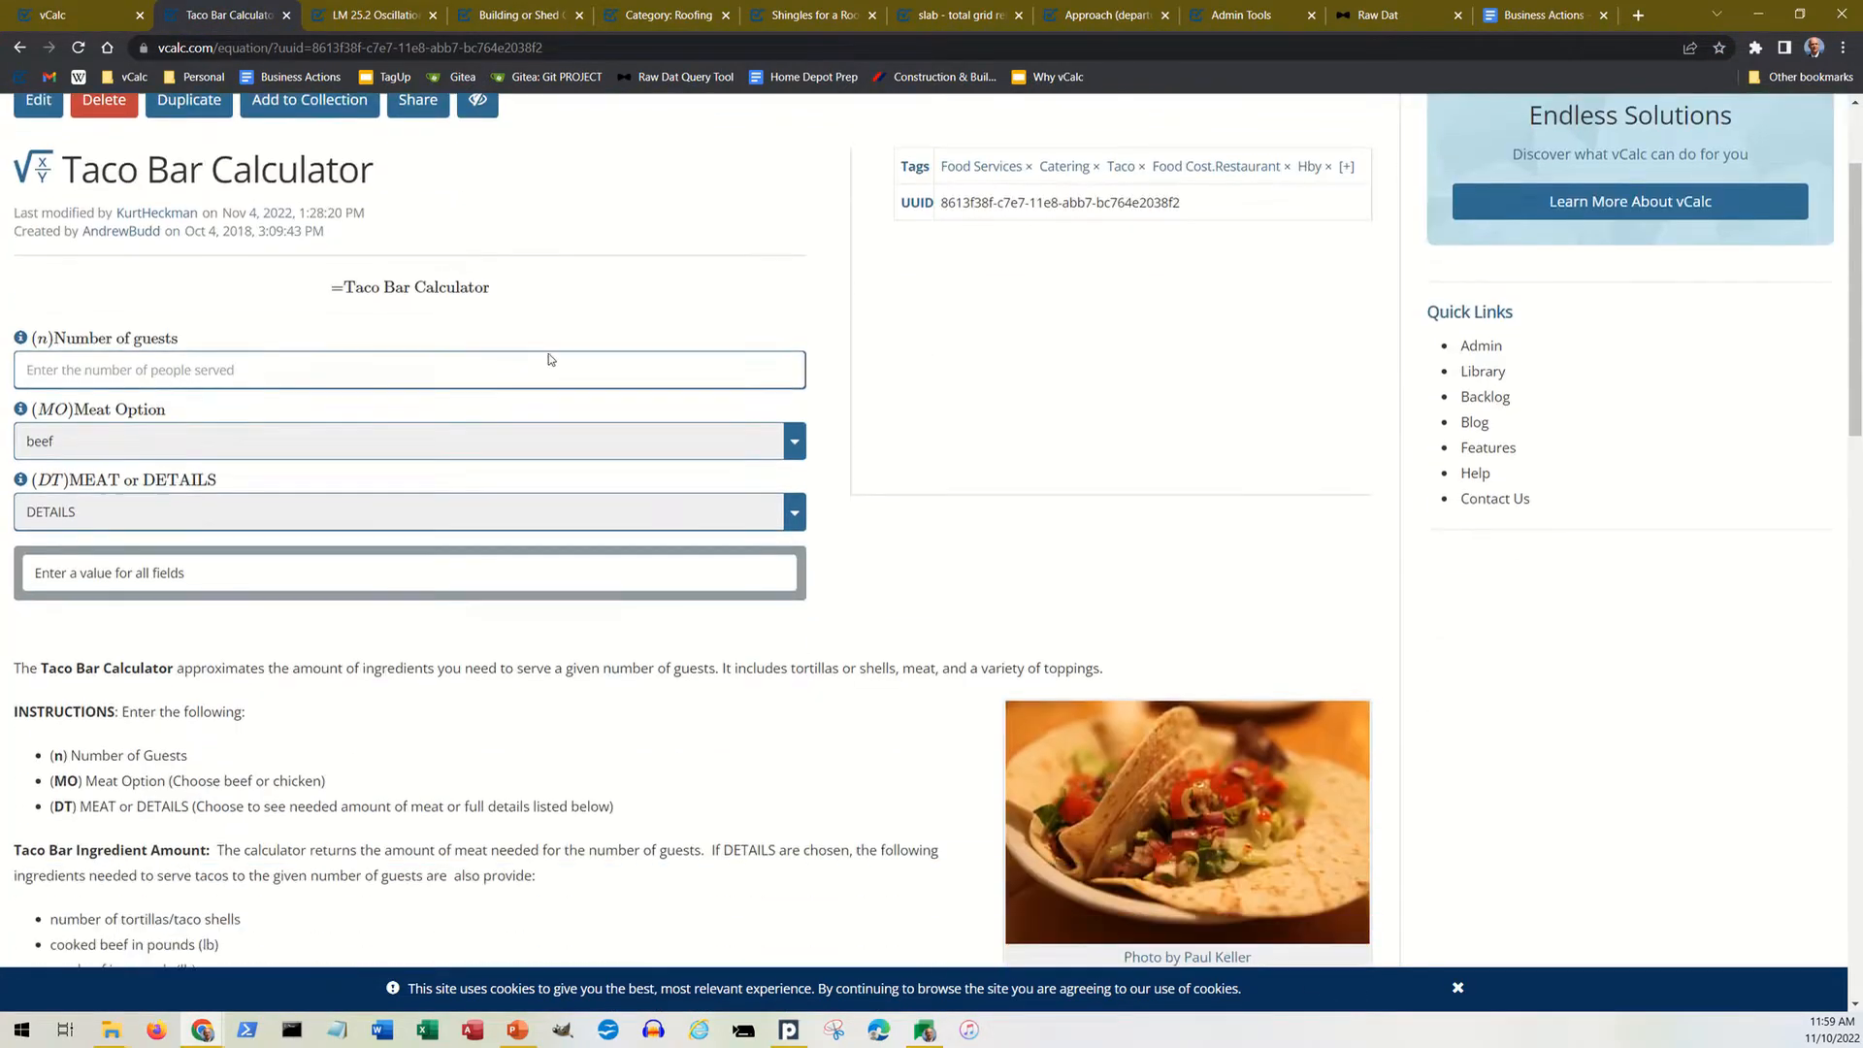
click(424, 371)
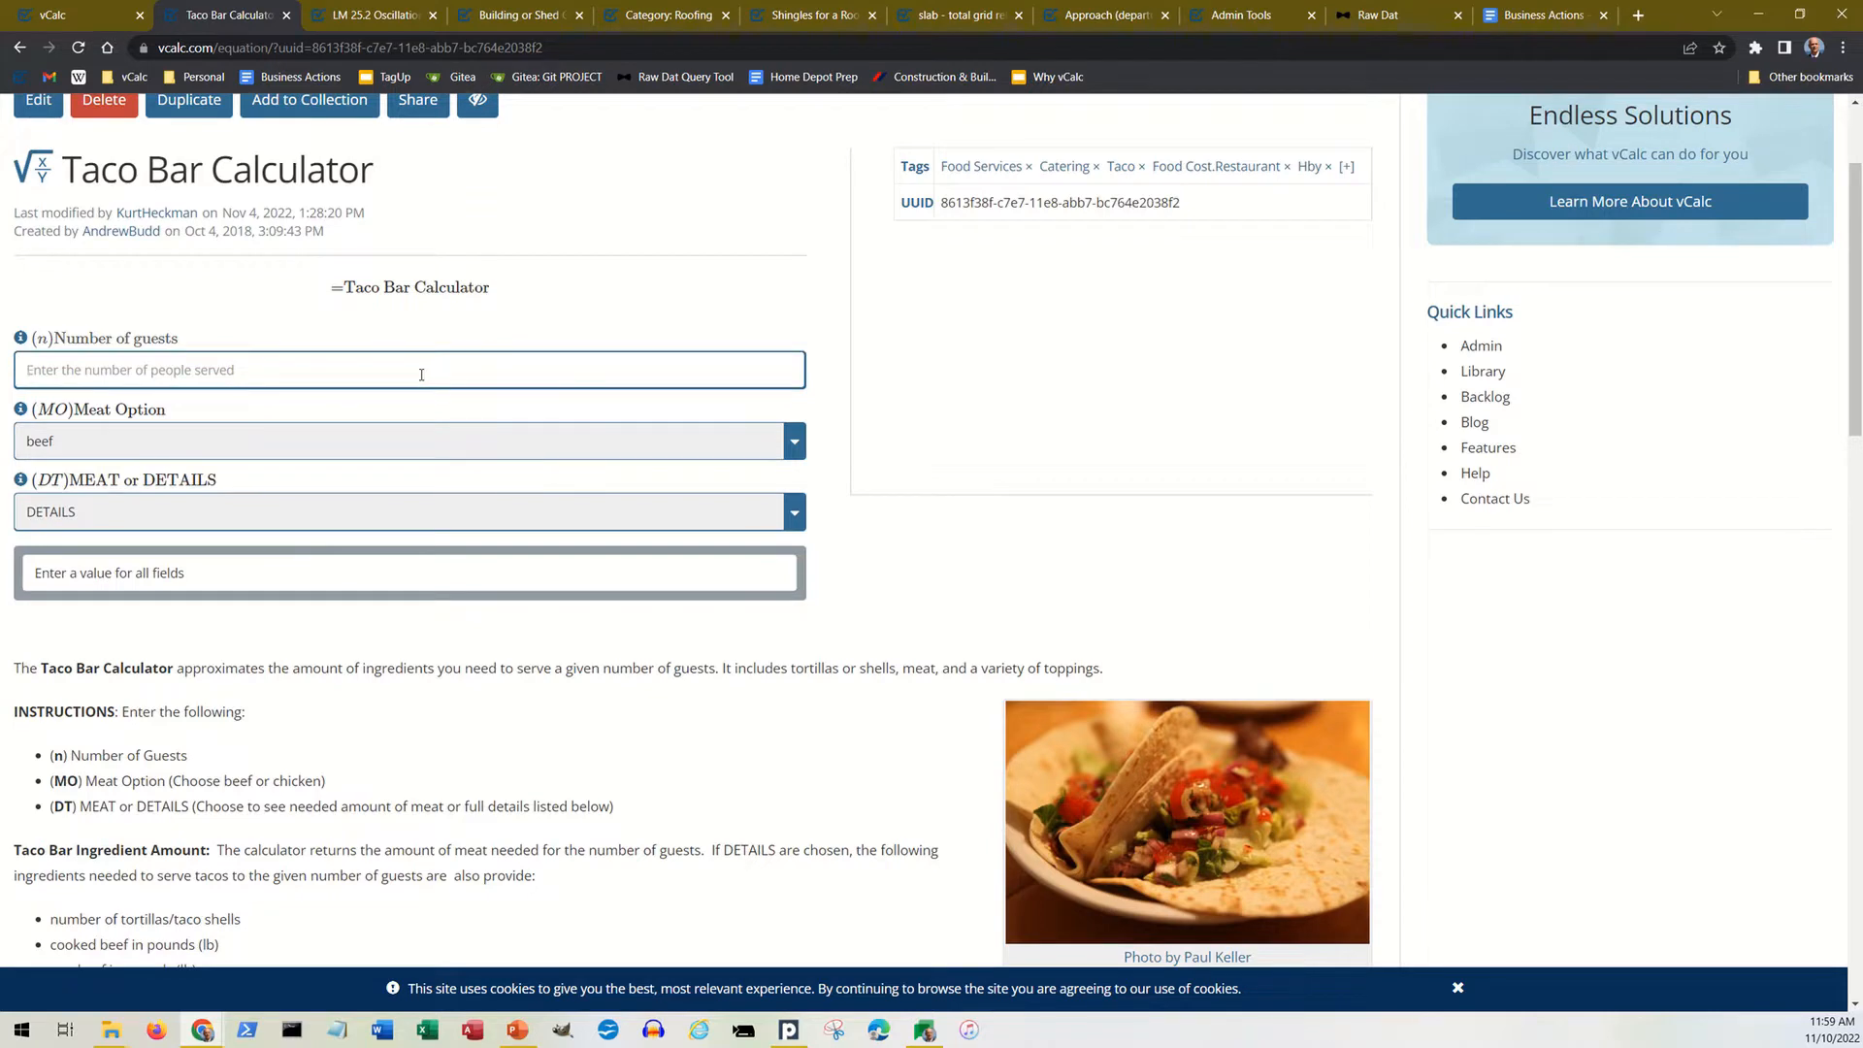
text(14)
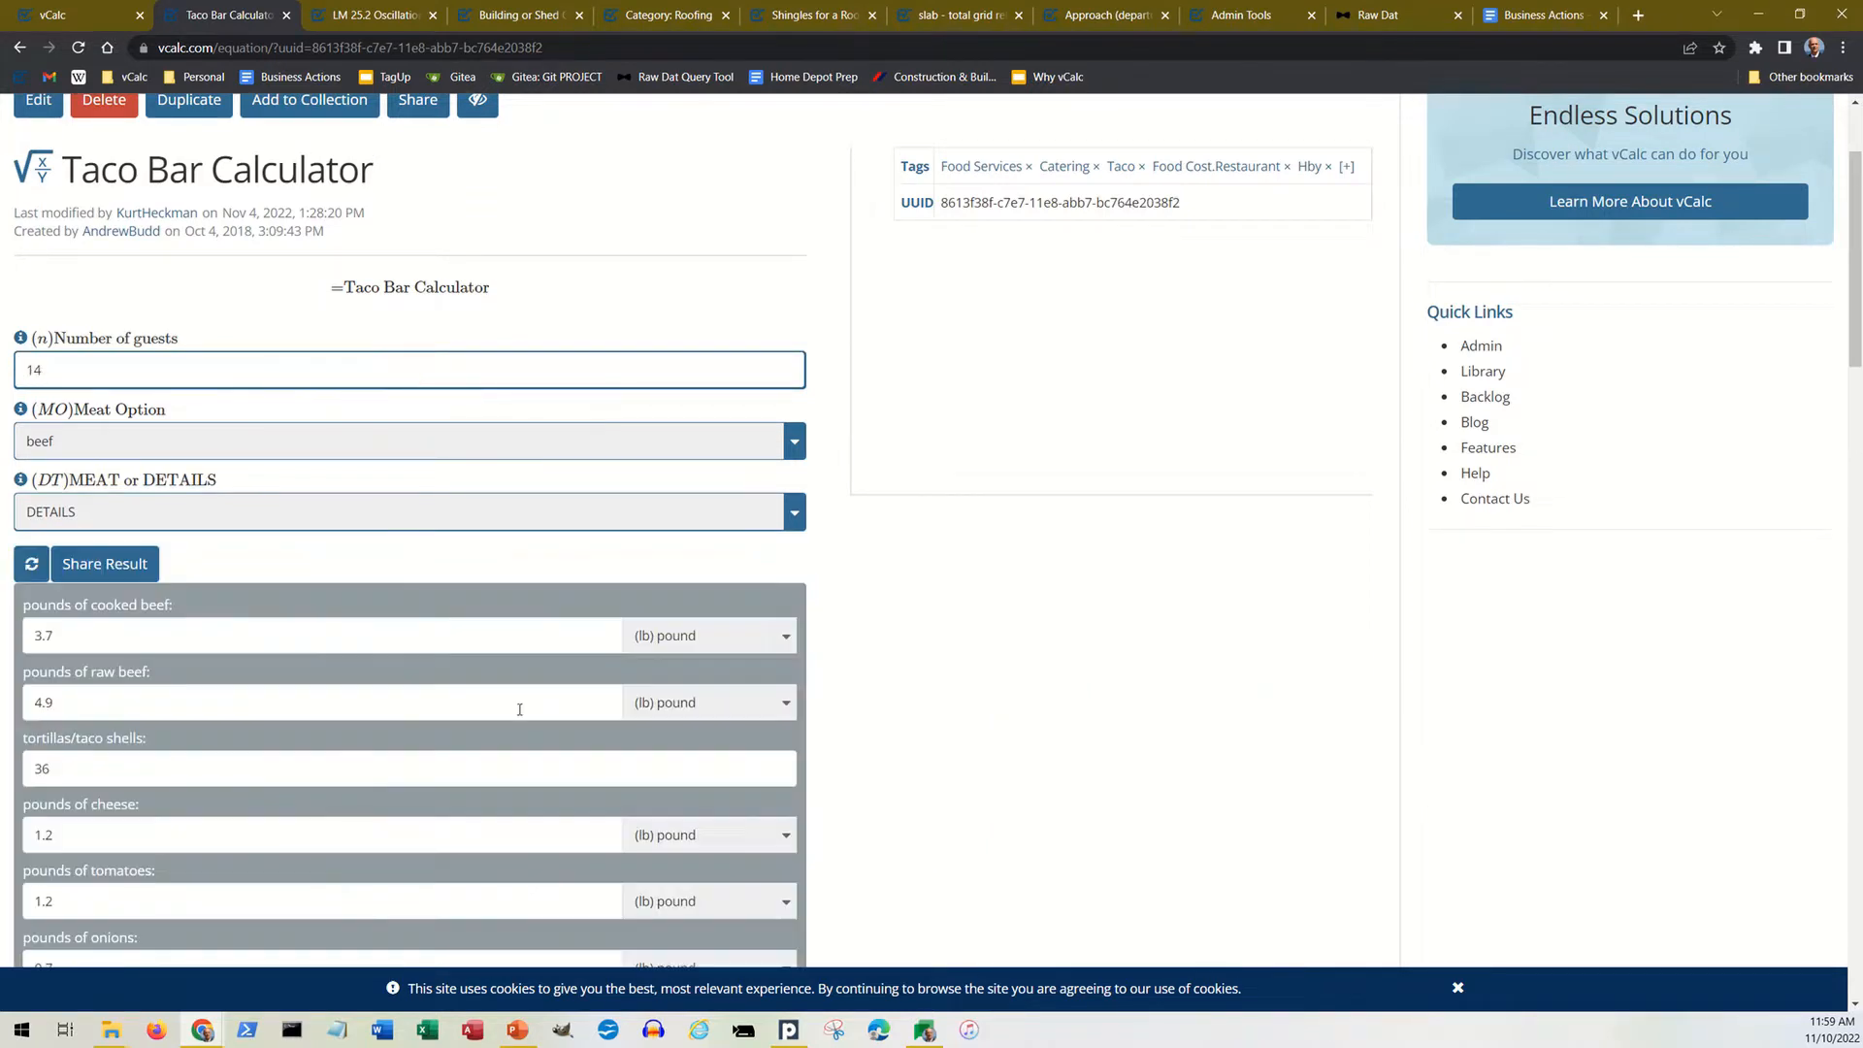
scroll(511, 668, down, 3)
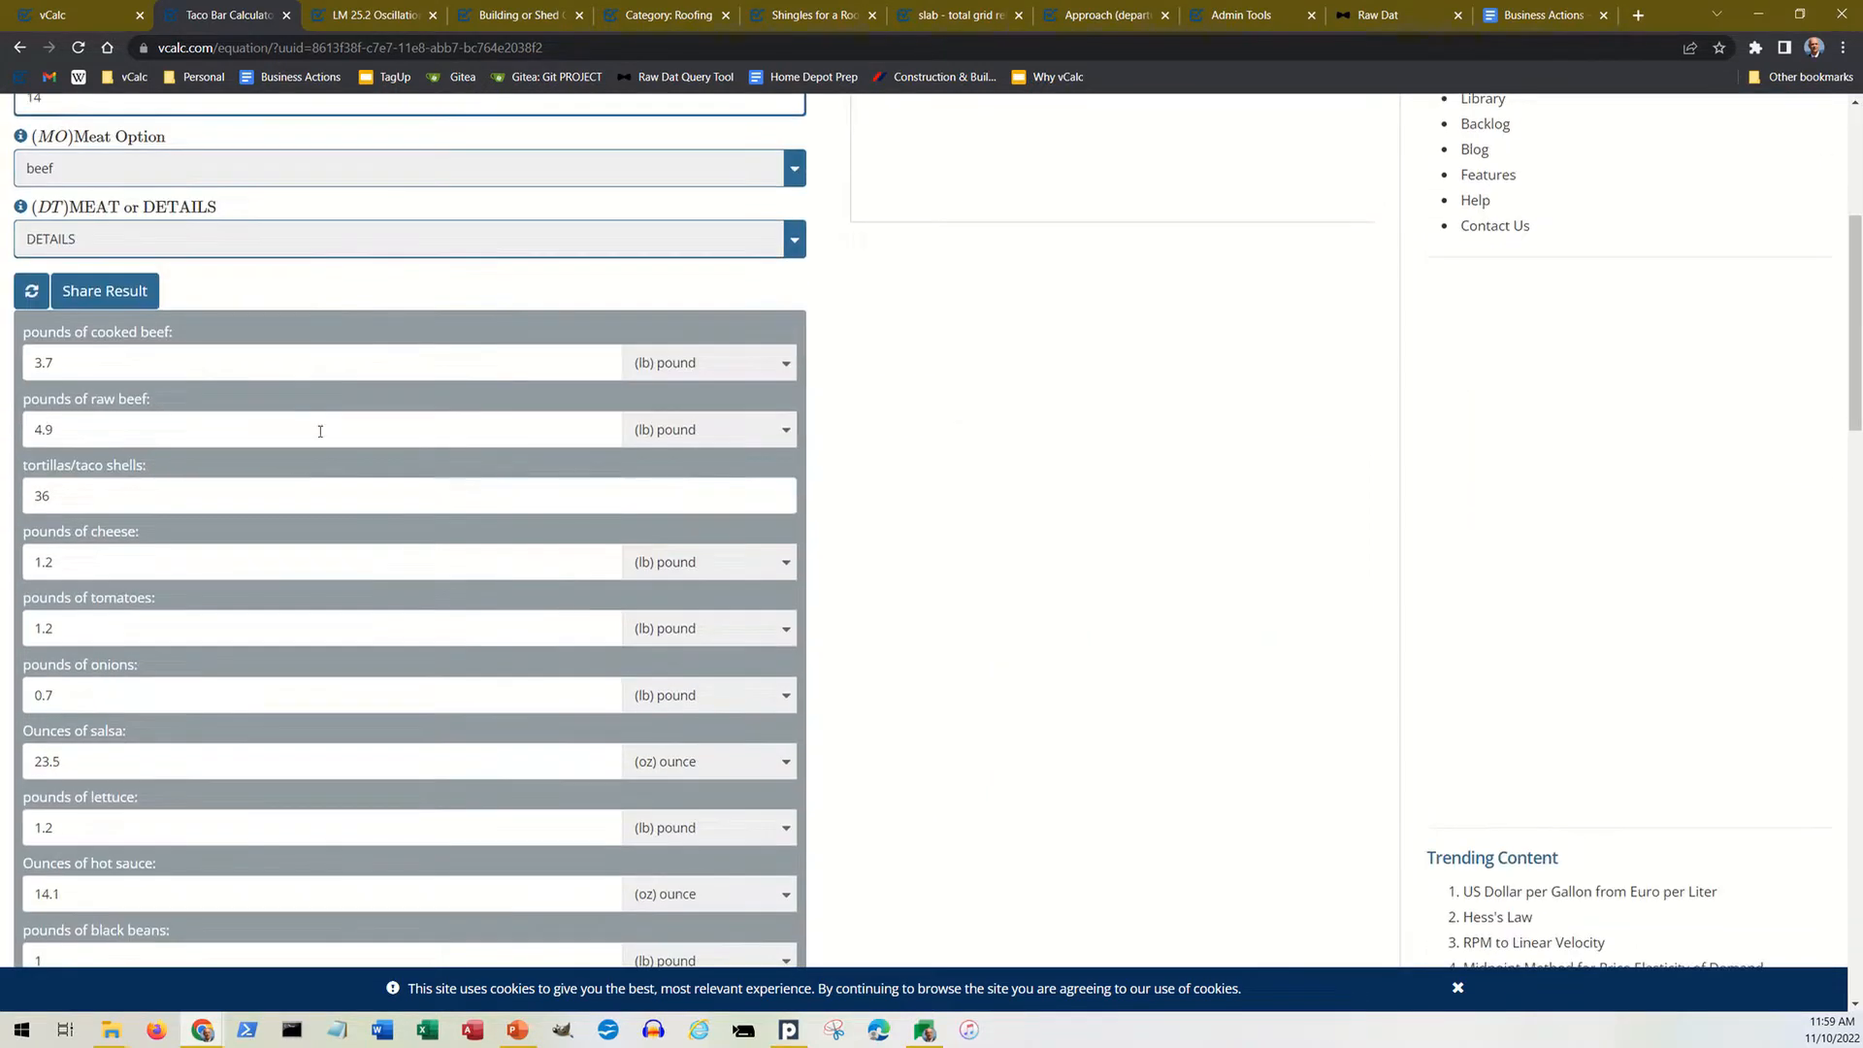
scroll(215, 390, down, 3)
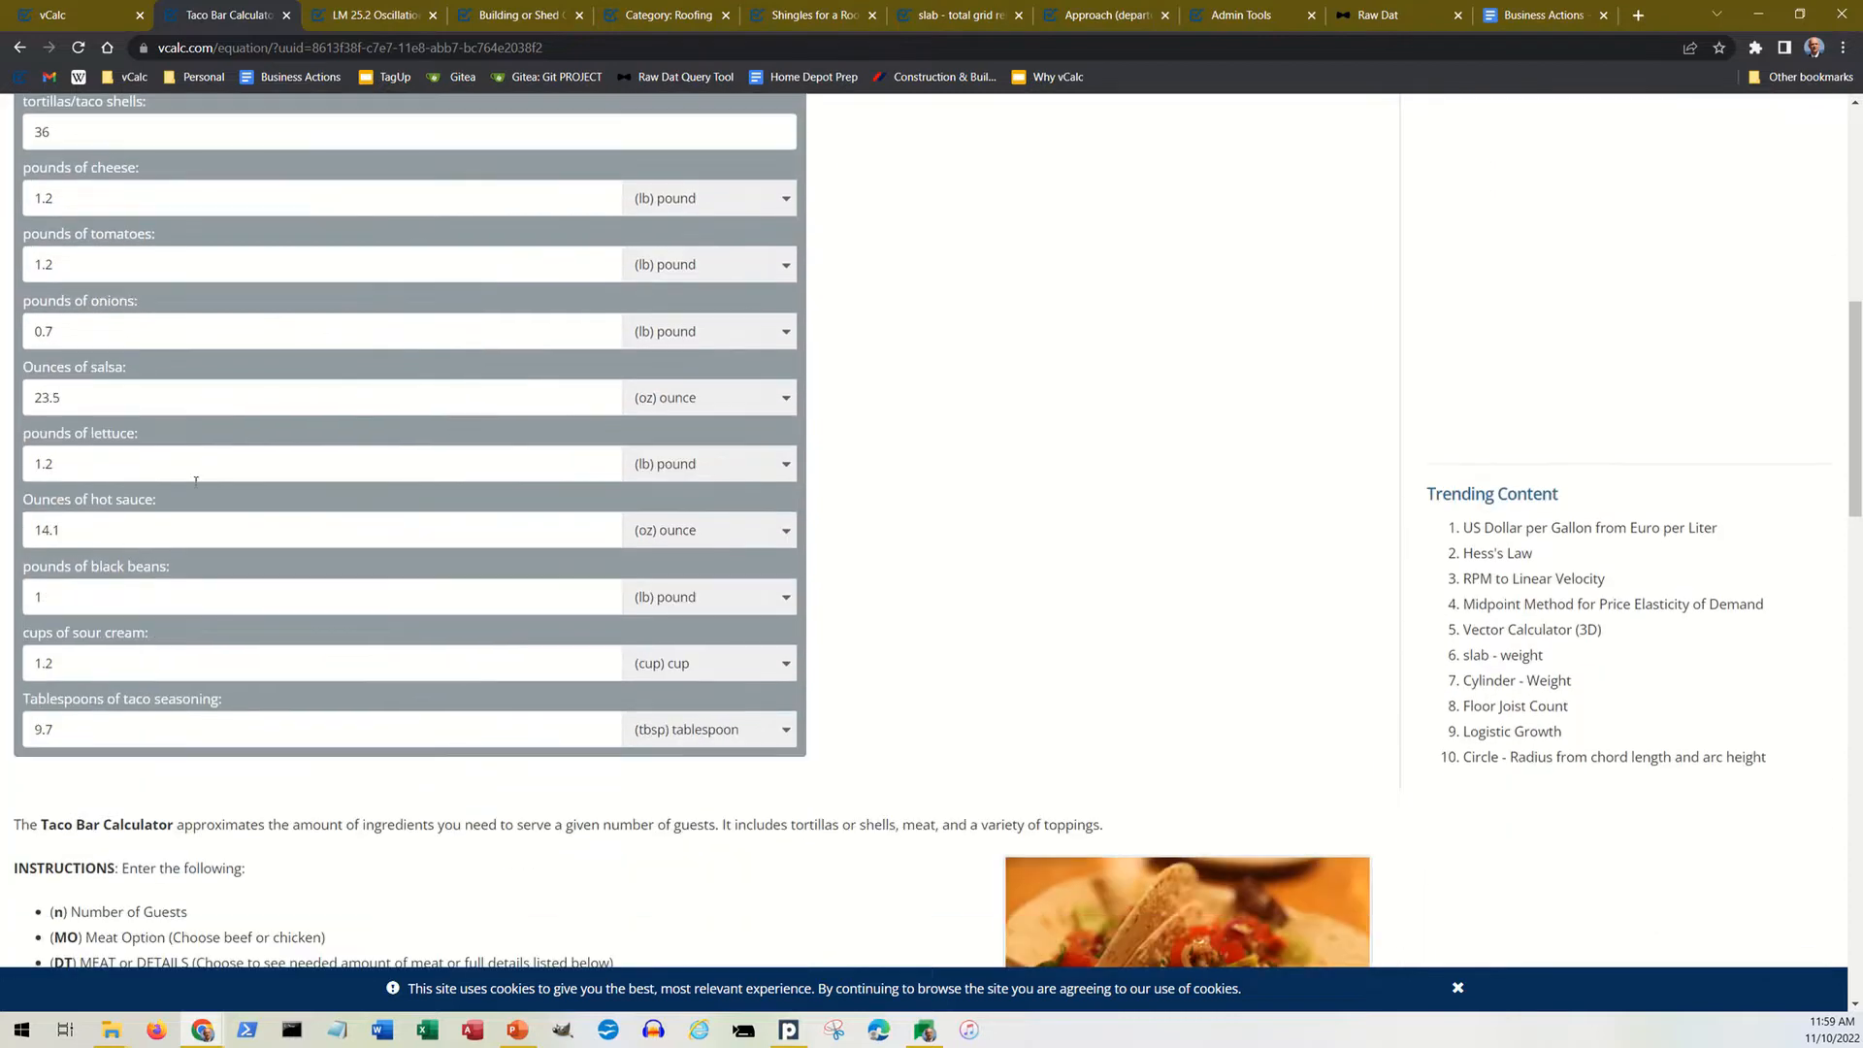
scroll(206, 641, up, 8)
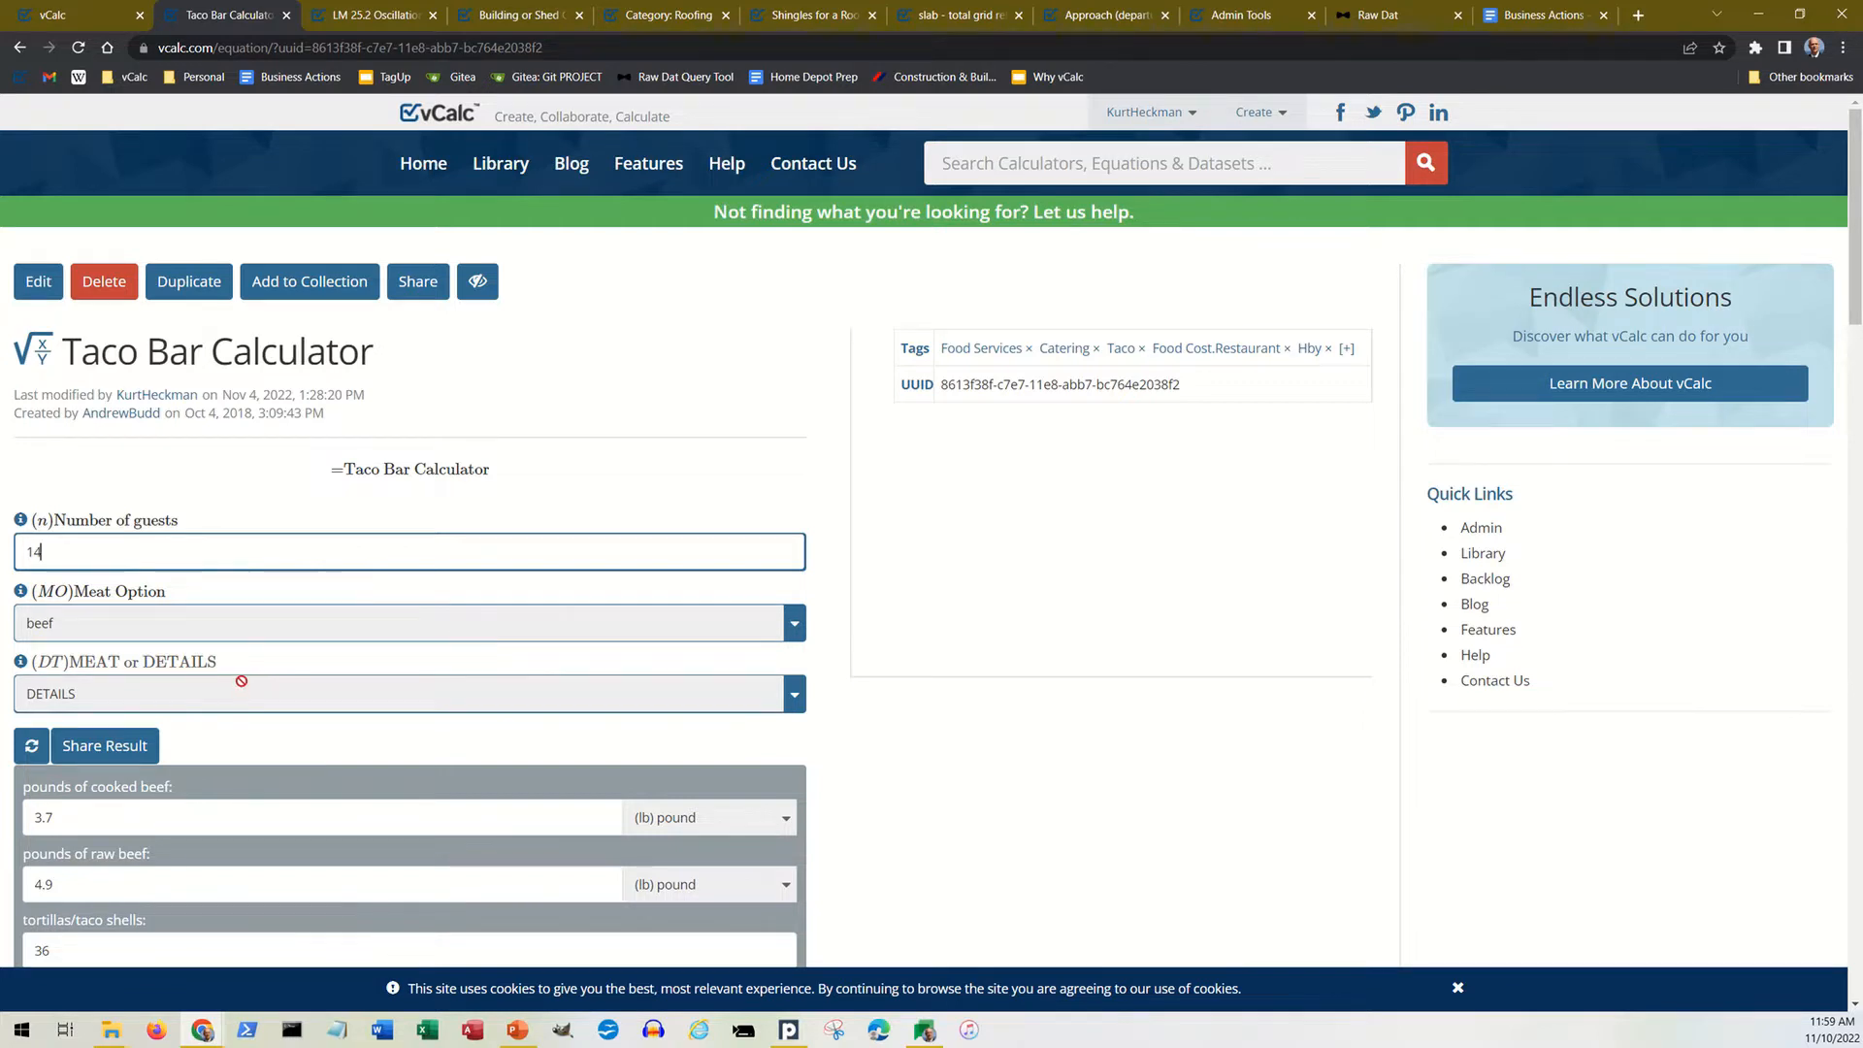
Step: Open the sharing form for the taco results, check its destination email and notes fields, and close it without sending
scroll(238, 739, down, 1)
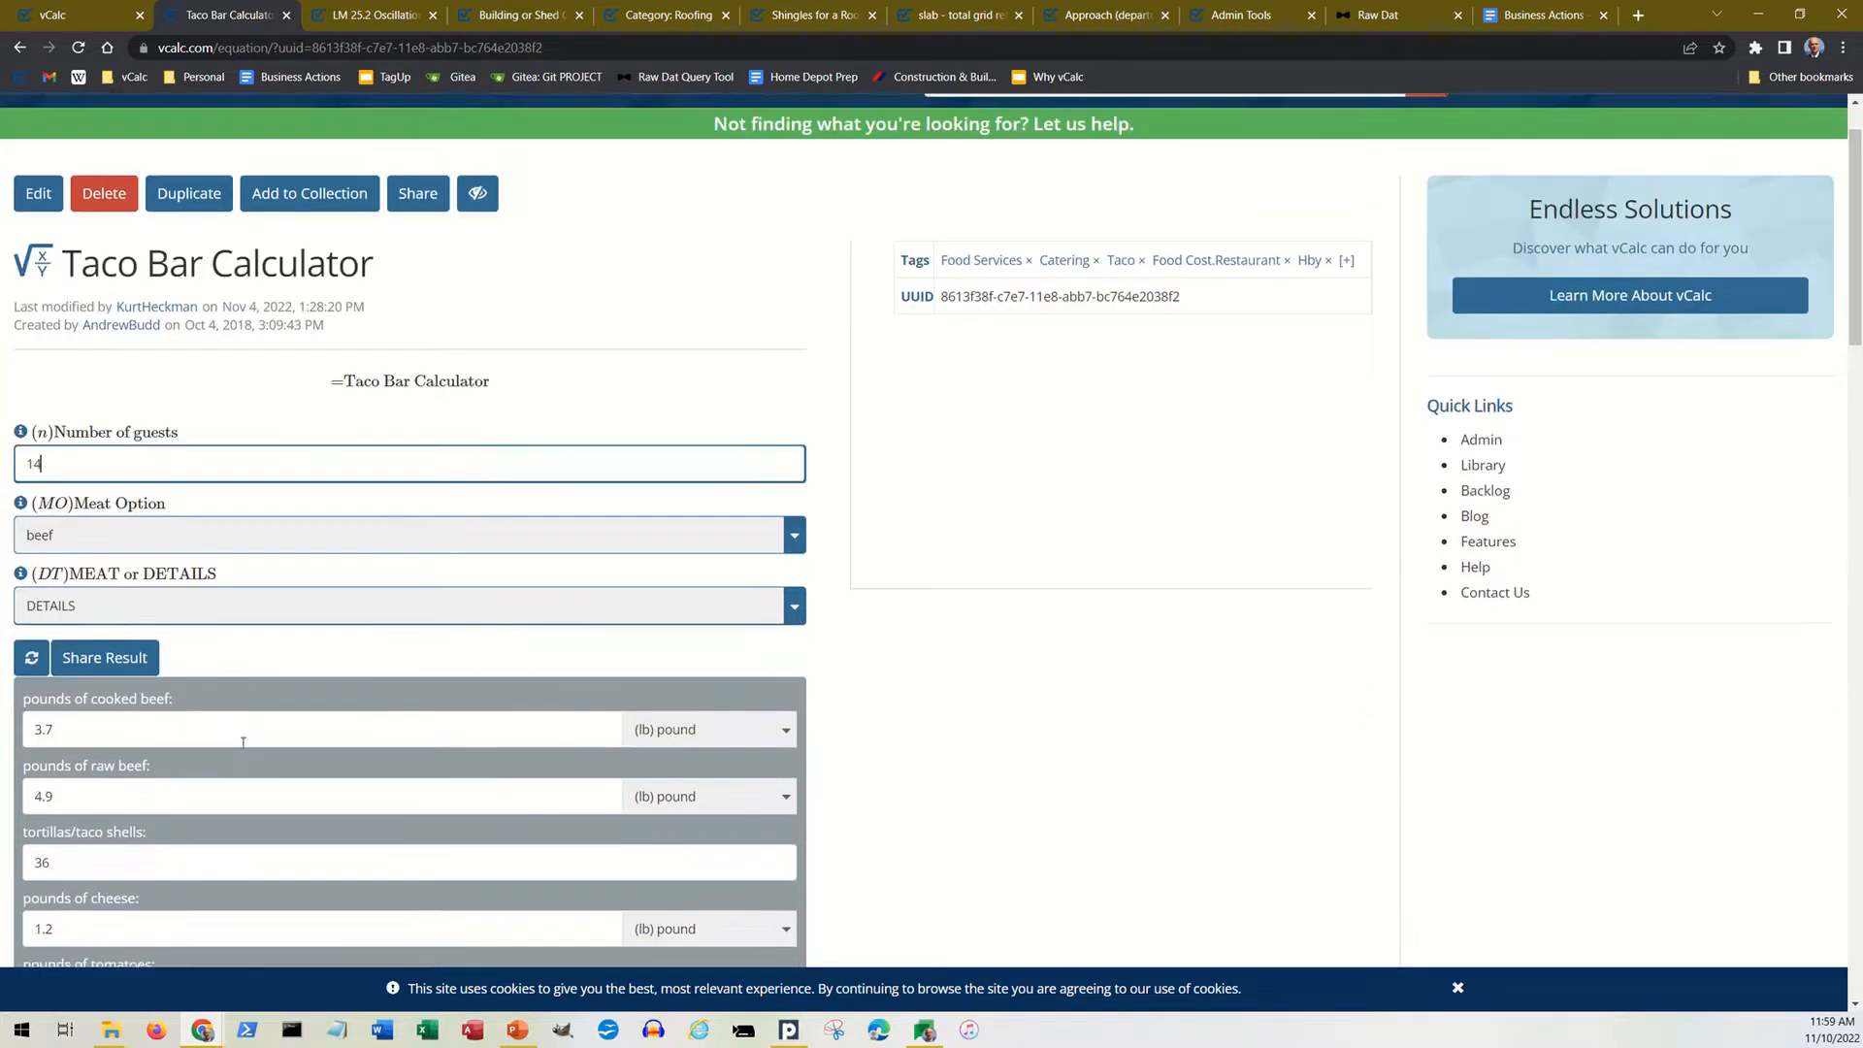
click(135, 670)
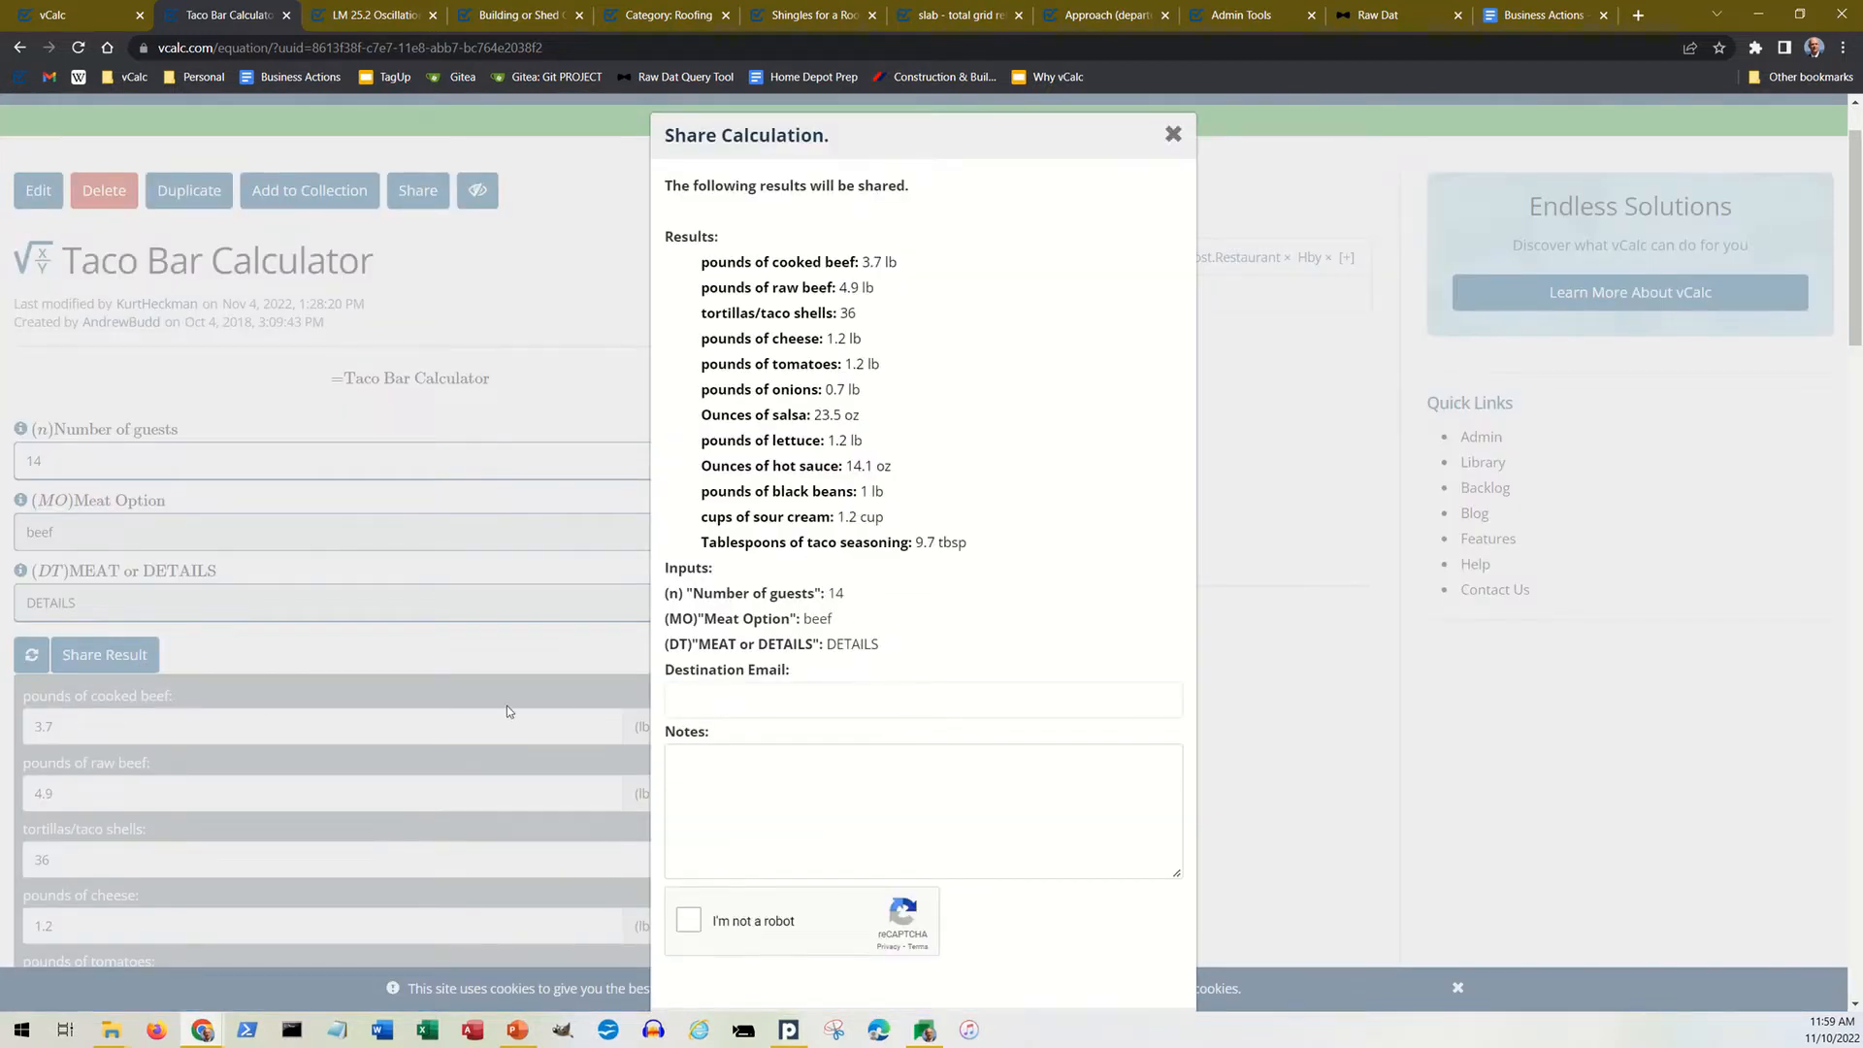
click(714, 700)
click(730, 772)
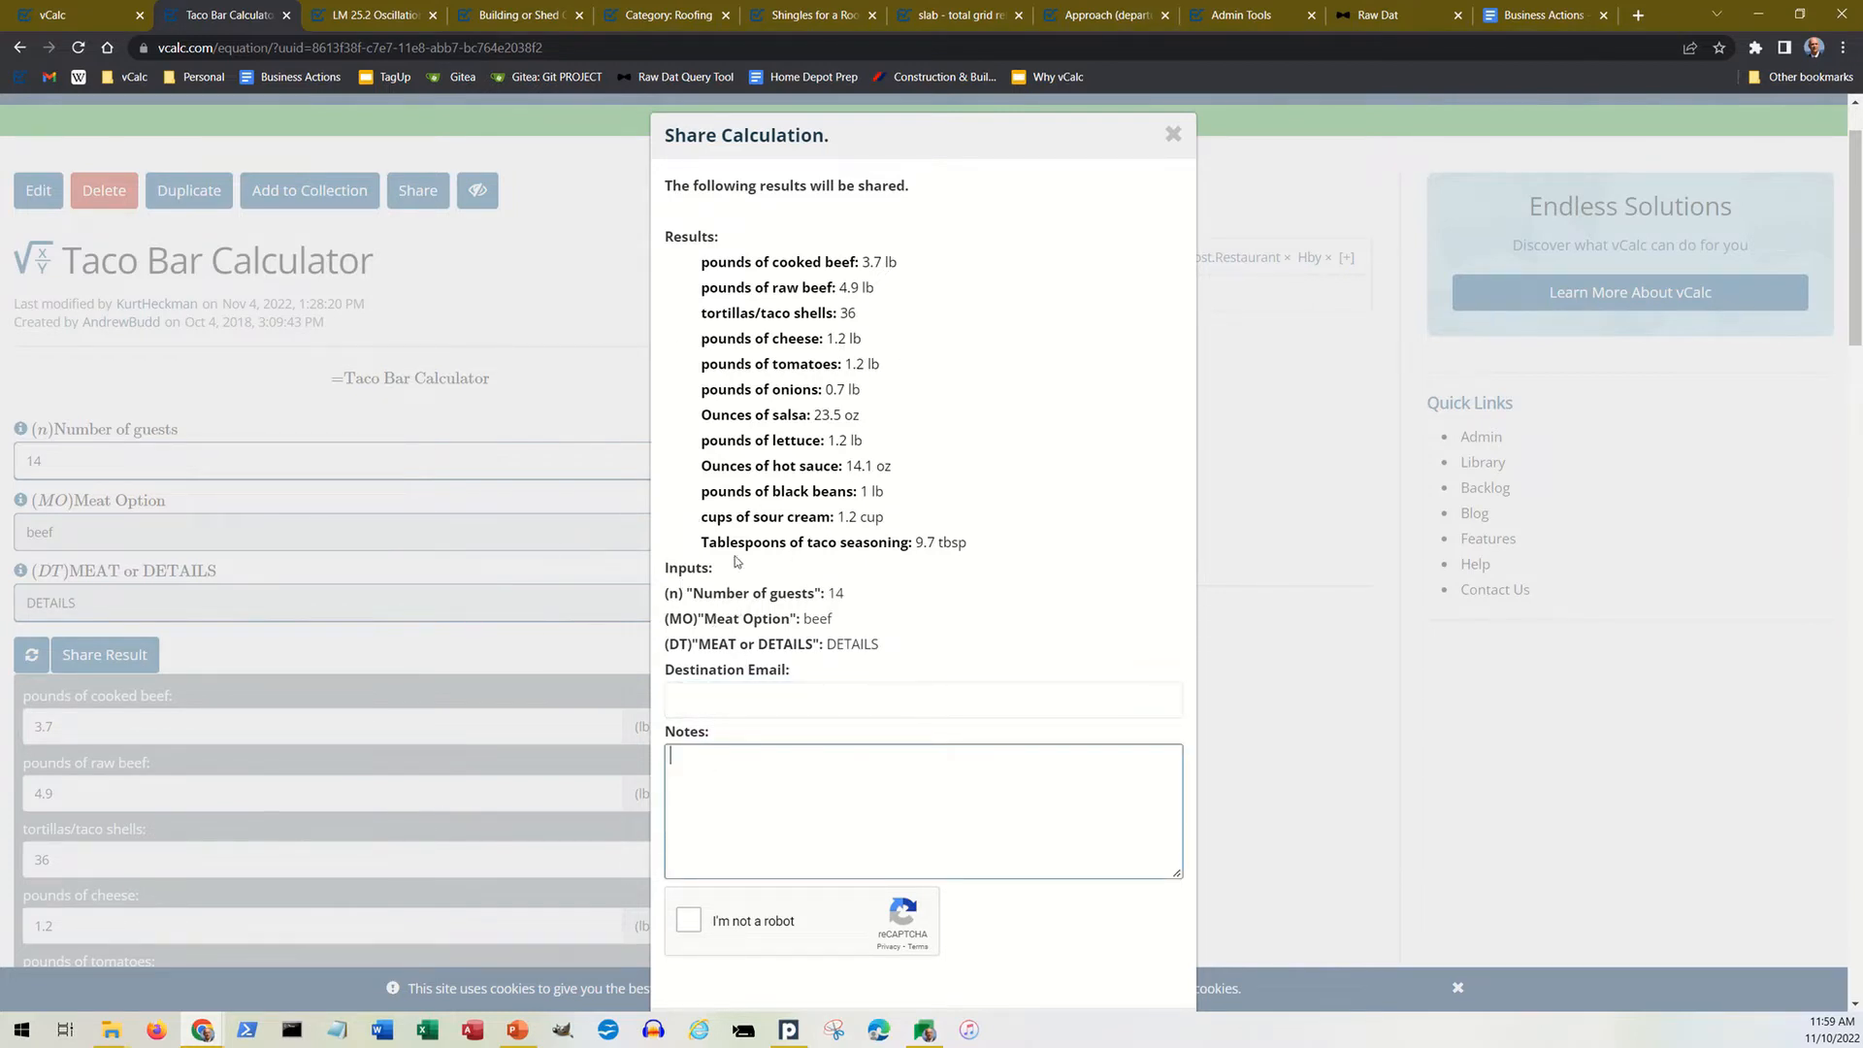
click(1176, 137)
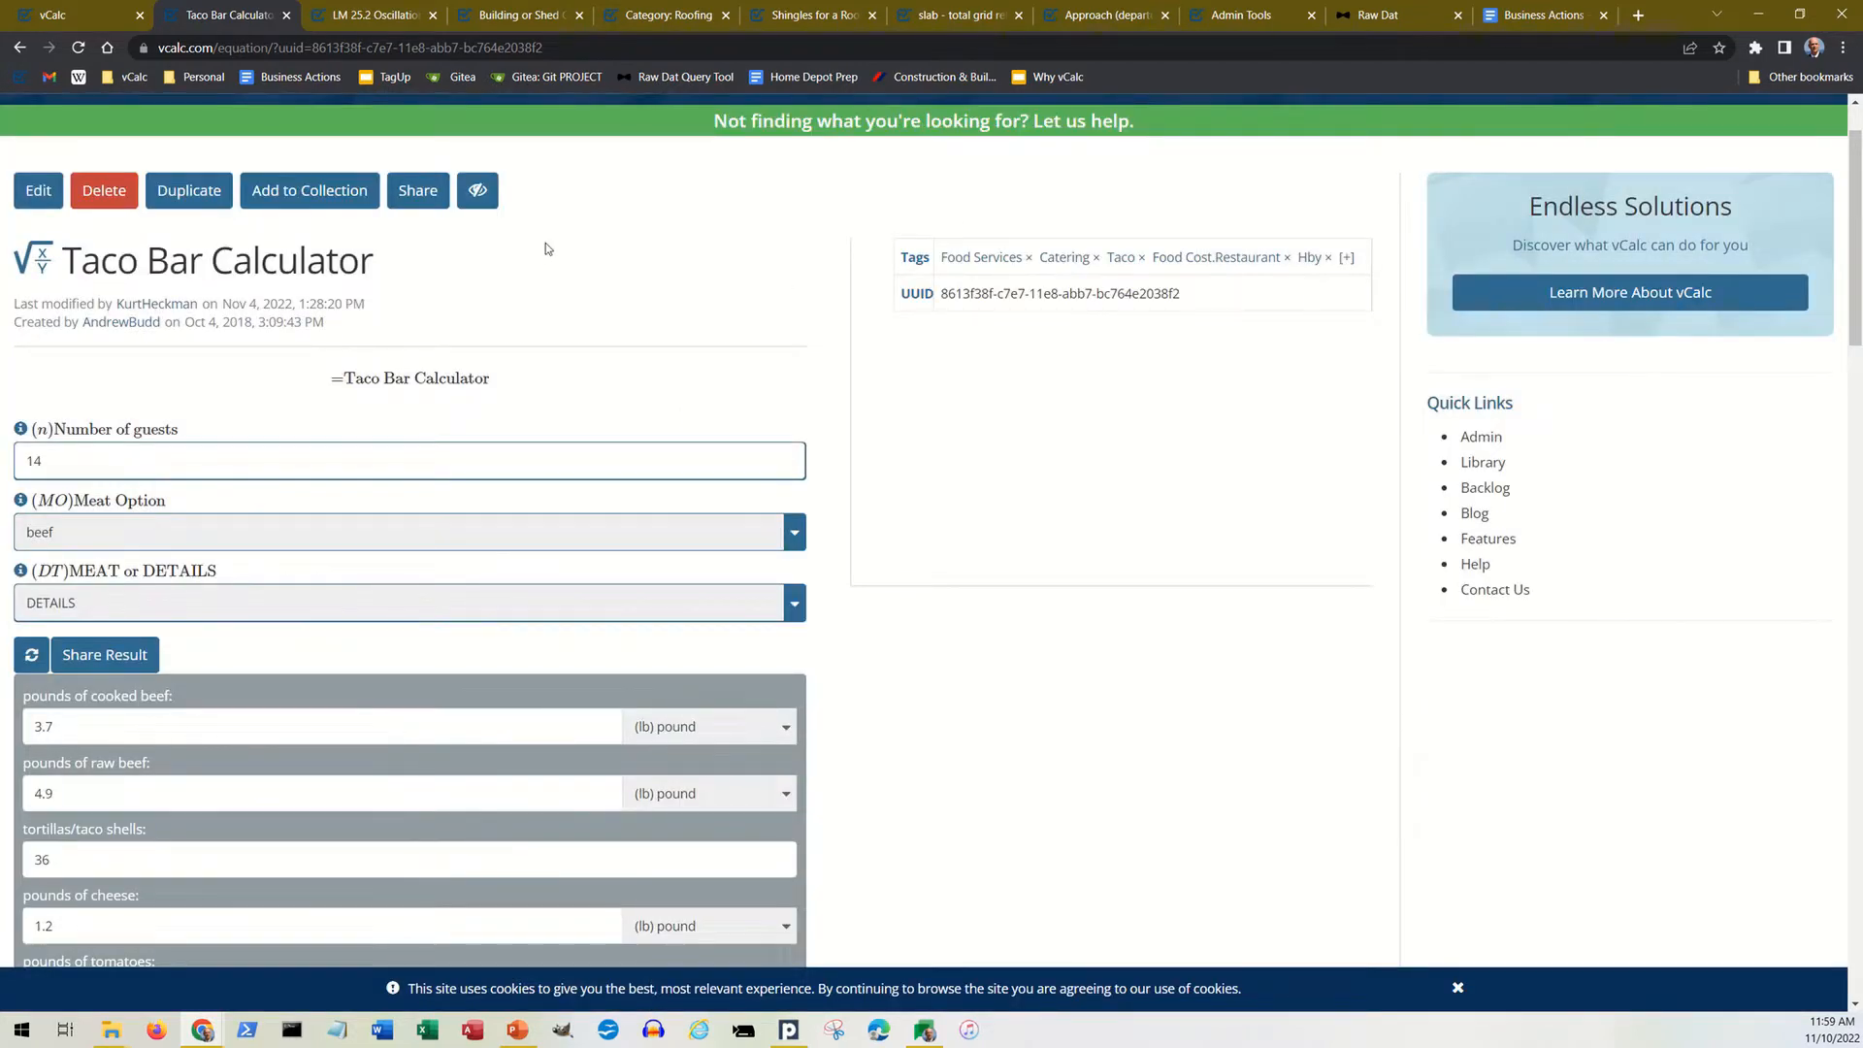
Step: Look through the LM 25.2 Oscillations Collection and view the P = F · x/t calculator from its equation list, then close it
click(385, 16)
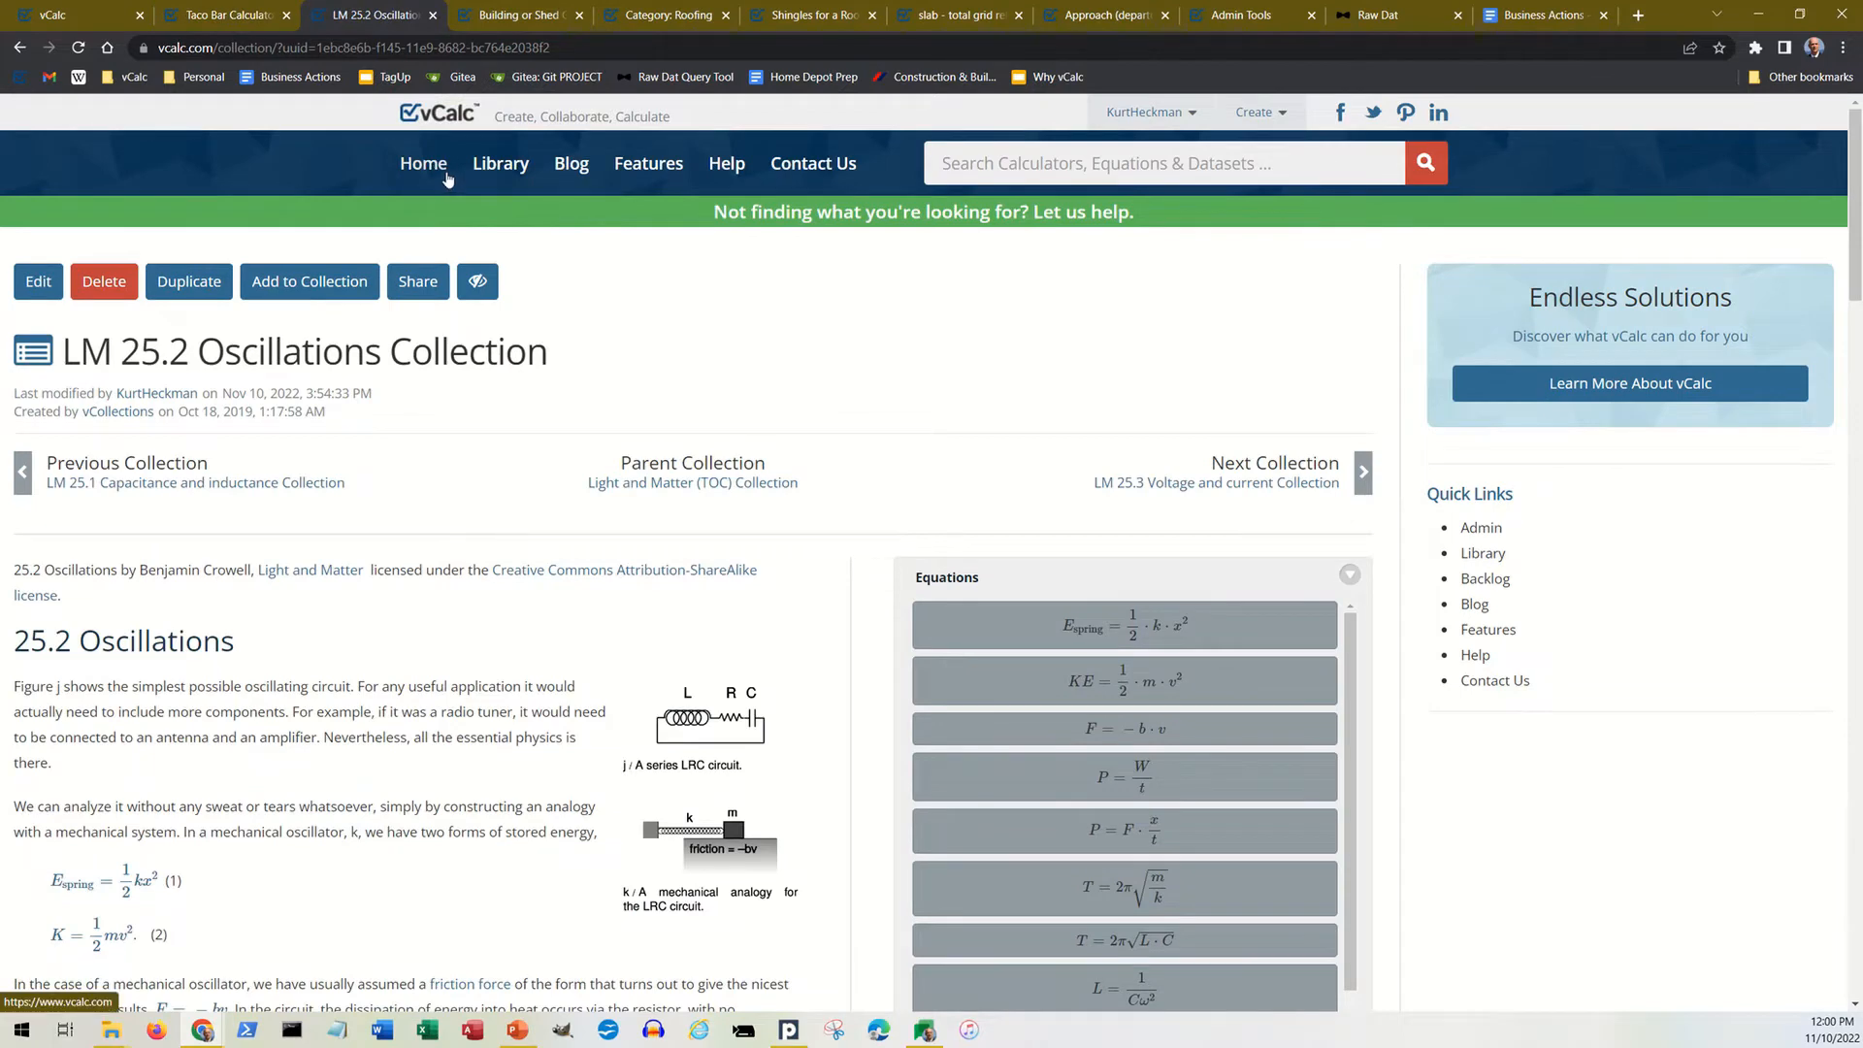
scroll(542, 533, down, 1)
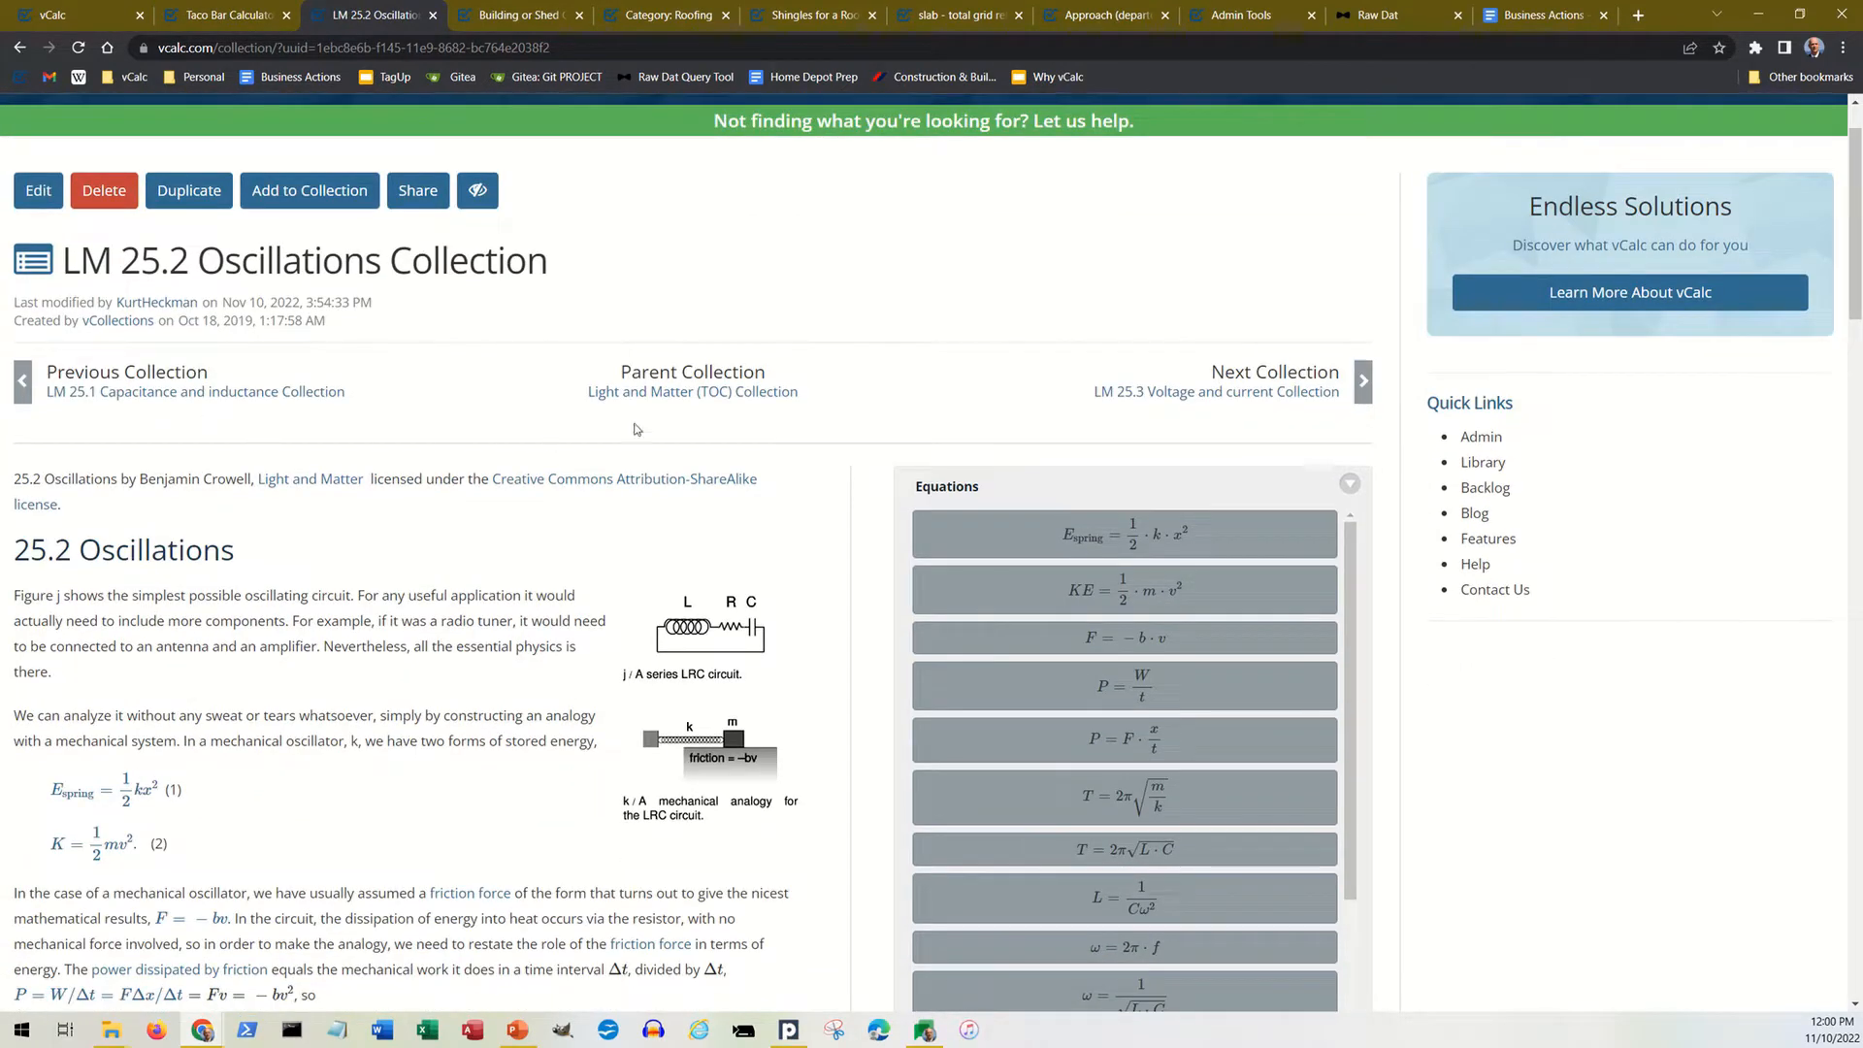
scroll(546, 436, down, 2)
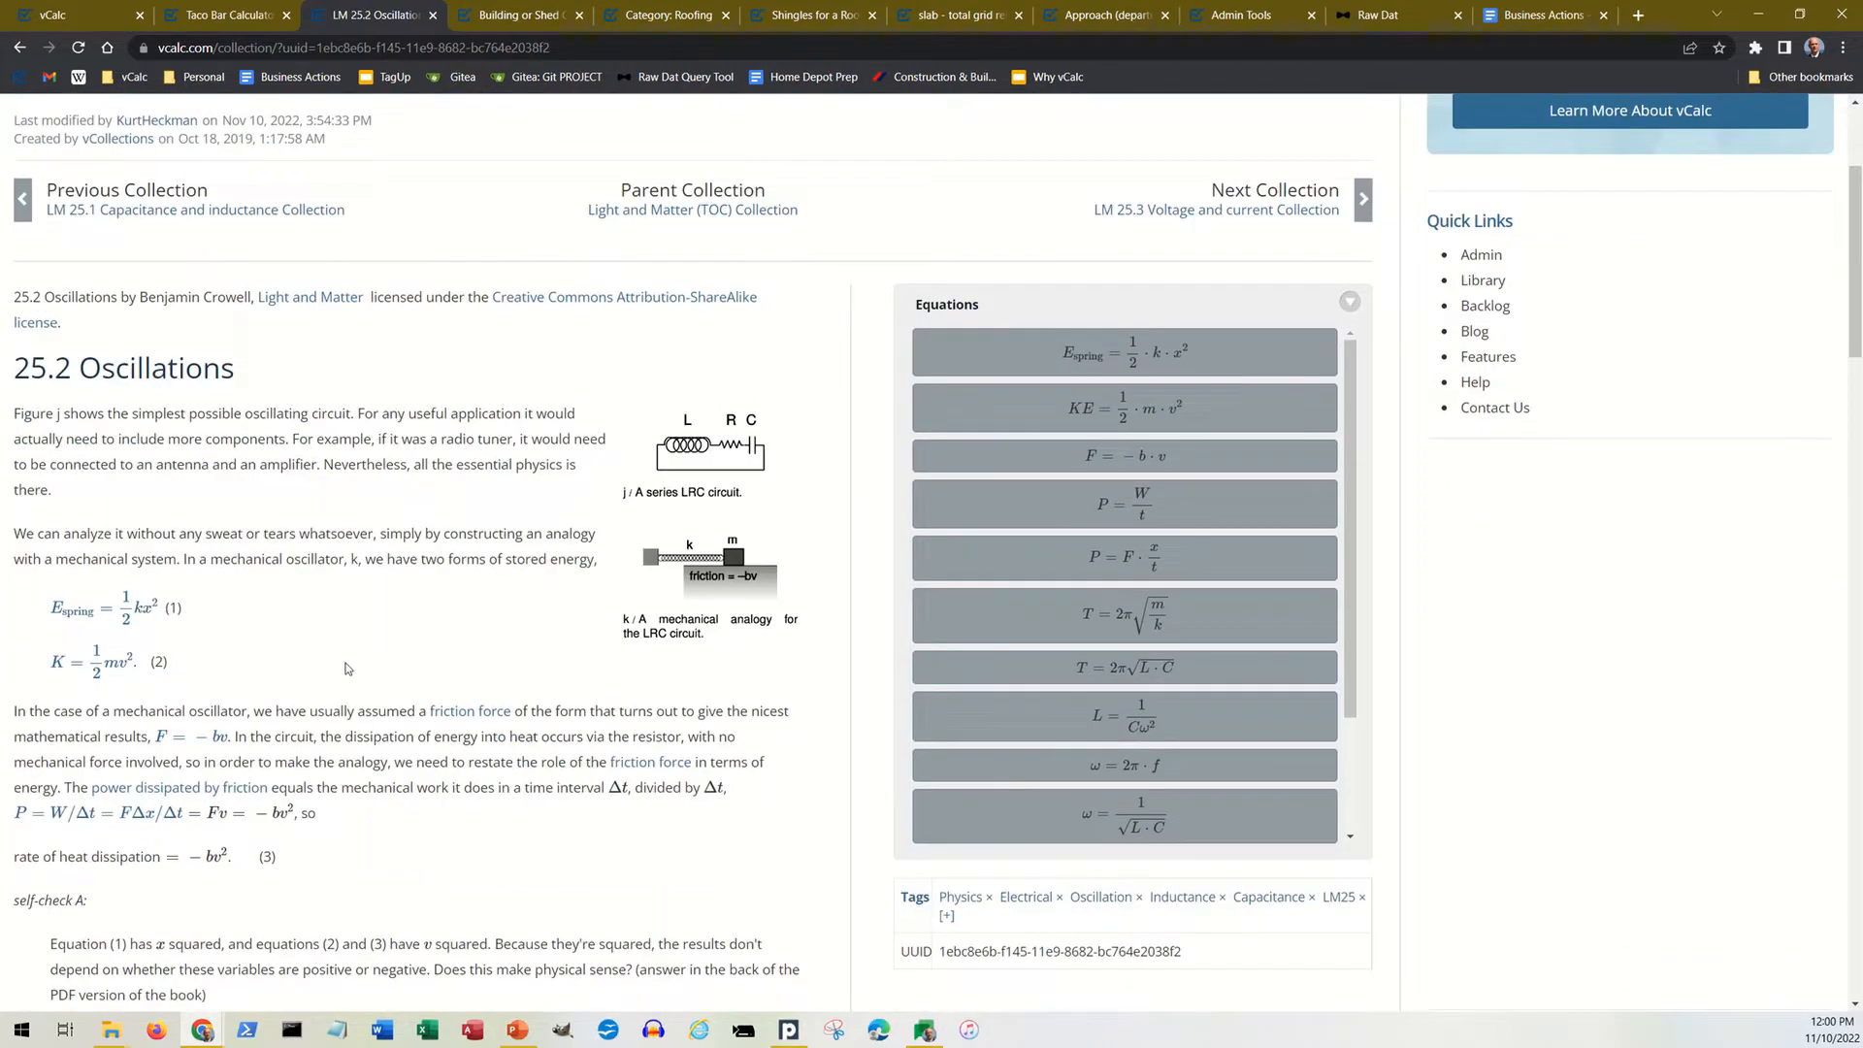
scroll(384, 603, down, 3)
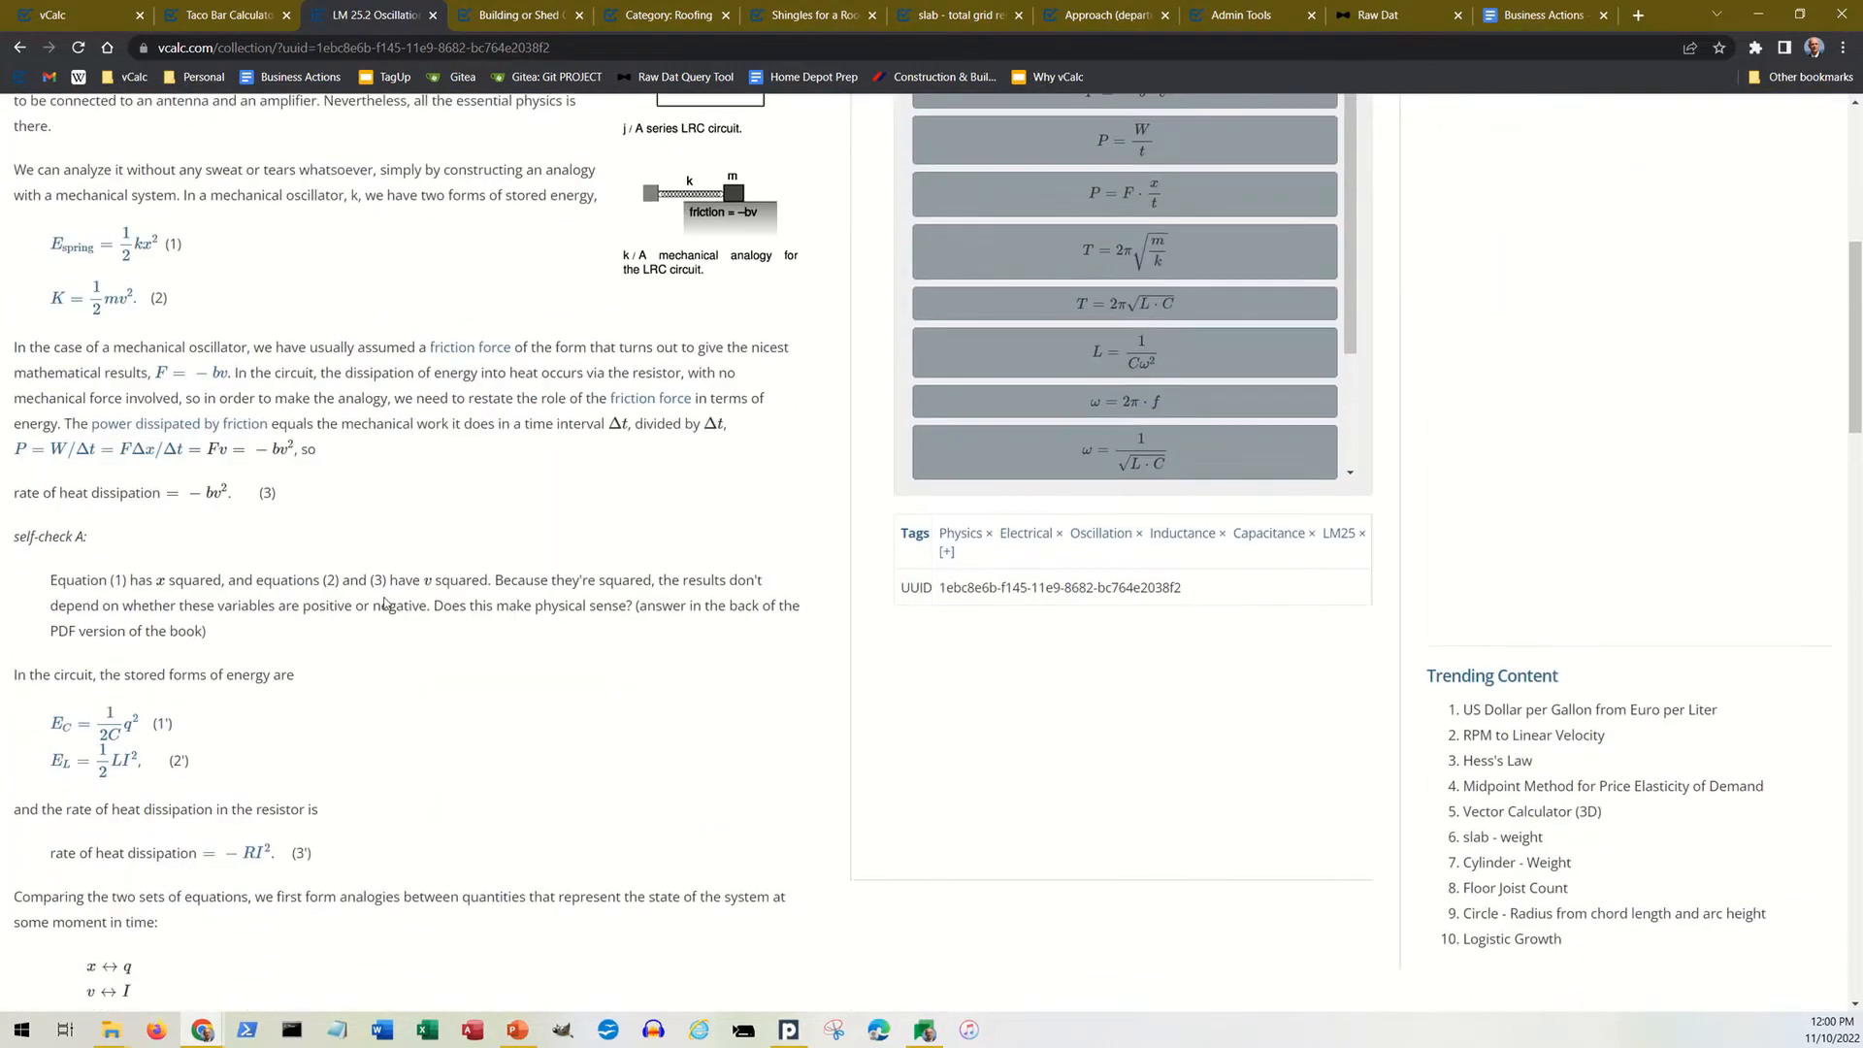
scroll(384, 604, up, 3)
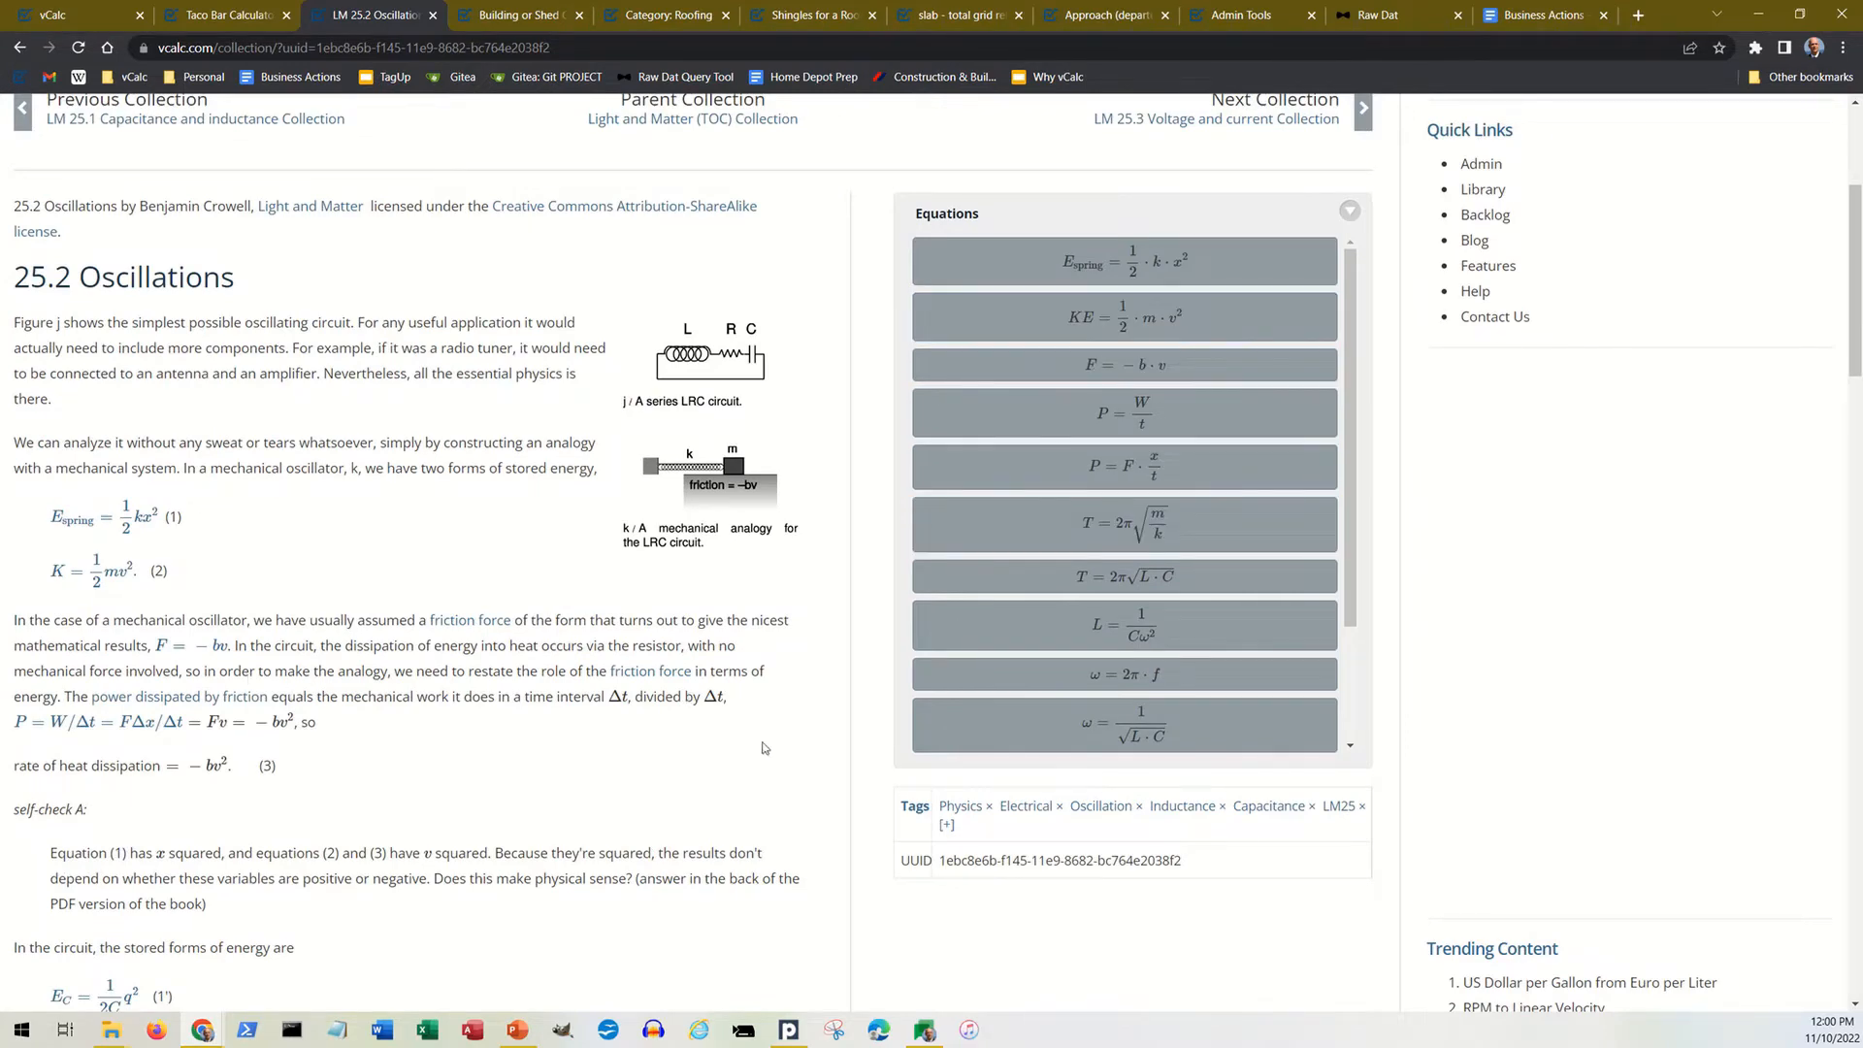
click(1043, 473)
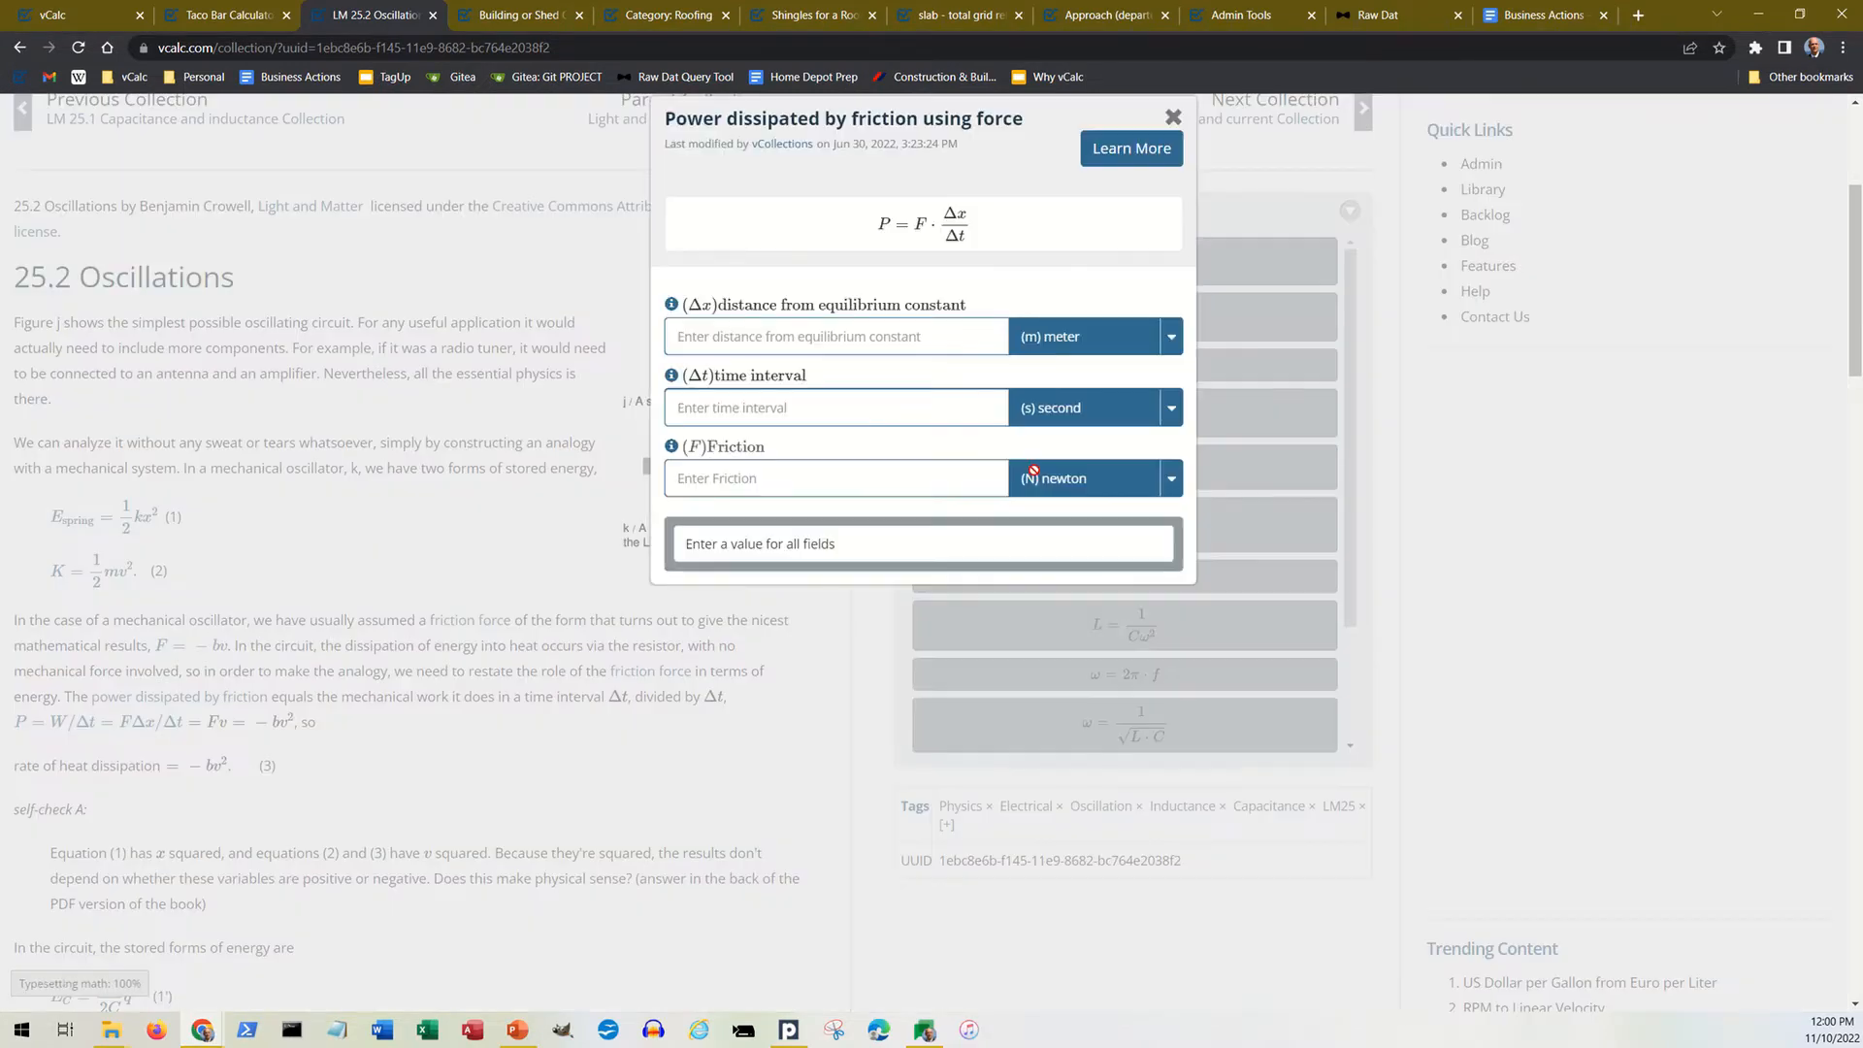
click(1169, 118)
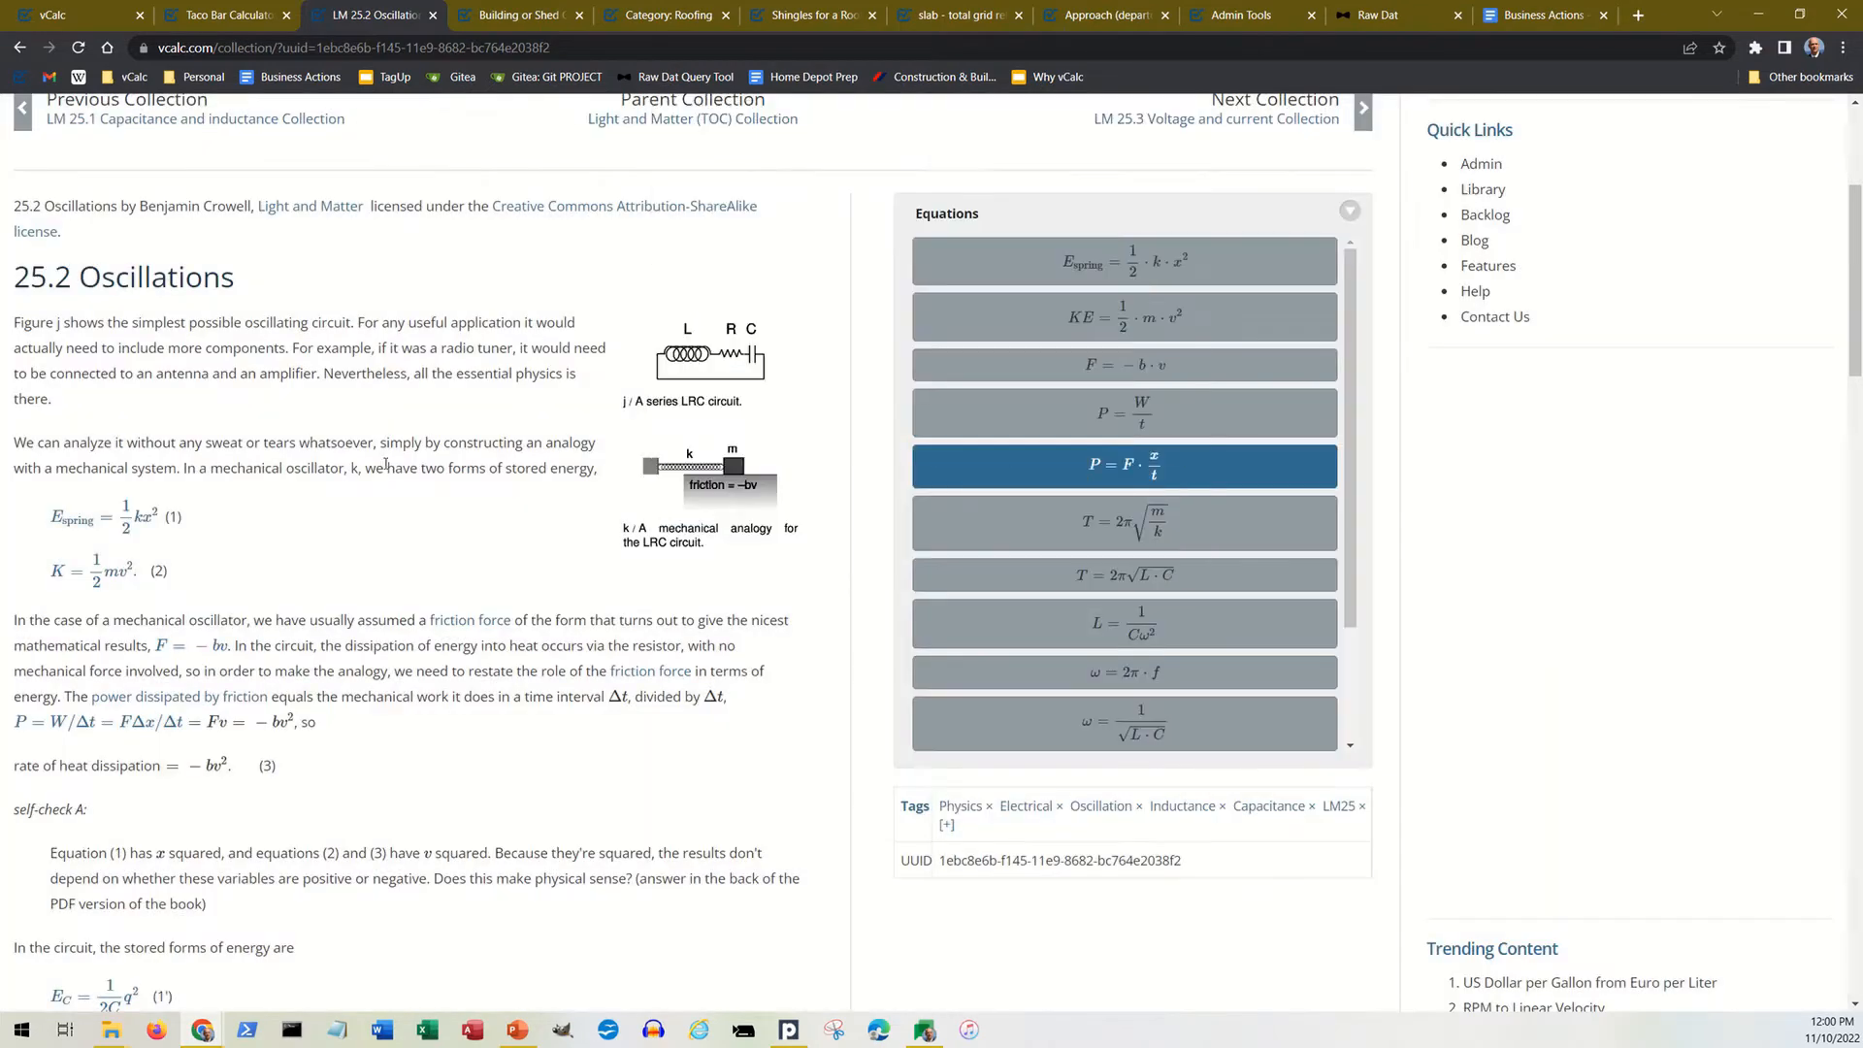
Step: View the calculator for equation (2), K = ½mv², from the Oscillations text, check its mass and velocity unit options, and close it
scroll(385, 464, down, 1)
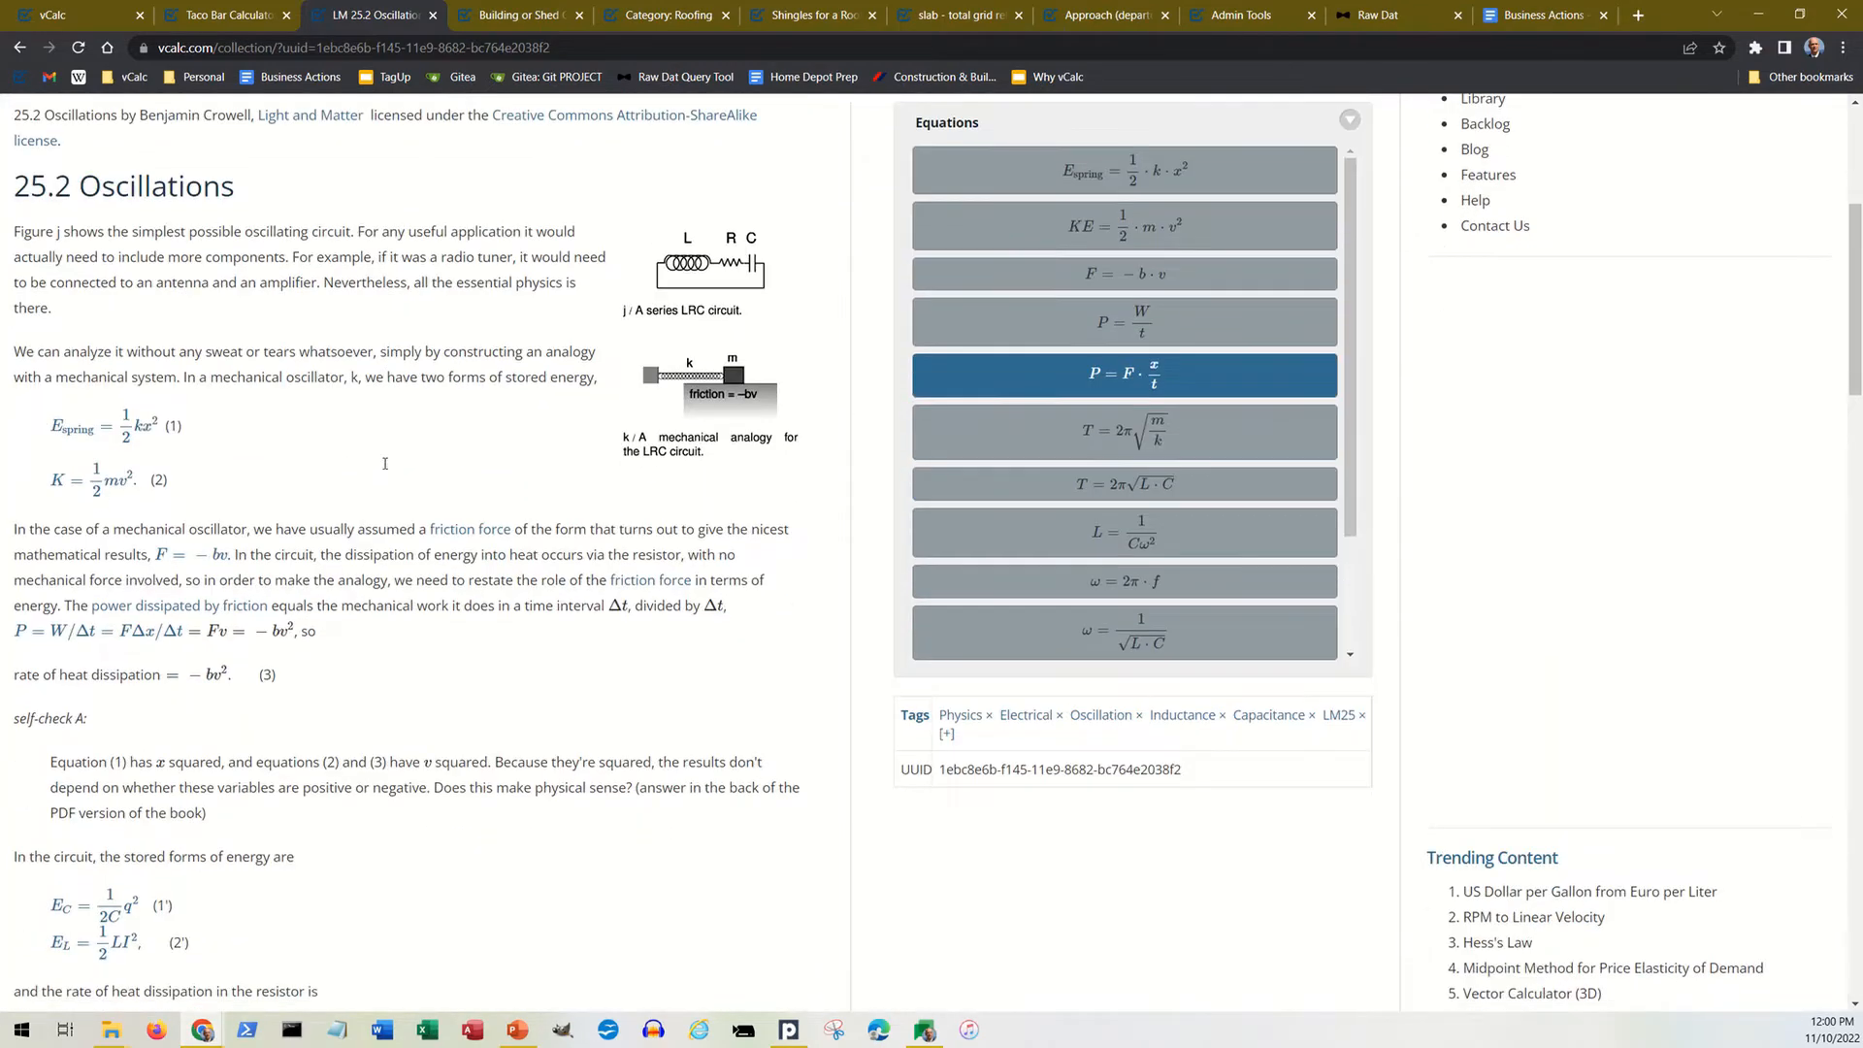
click(108, 489)
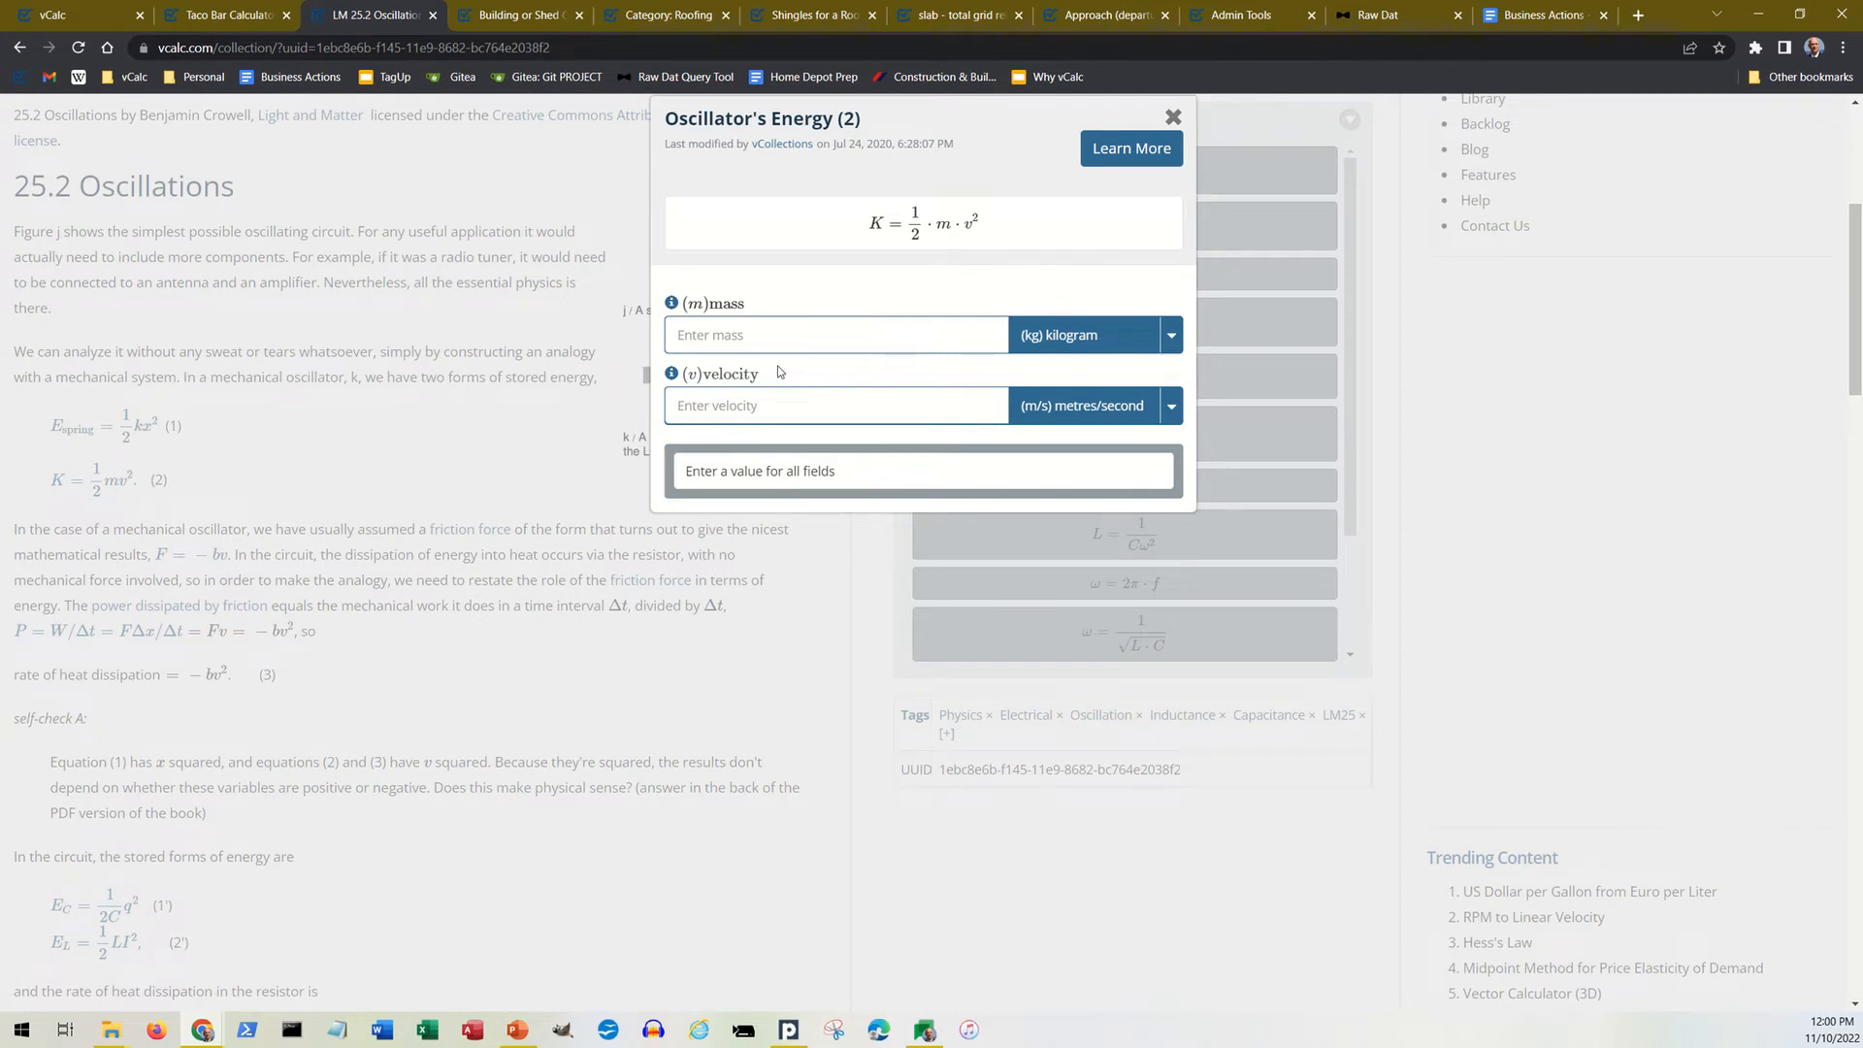
click(1172, 337)
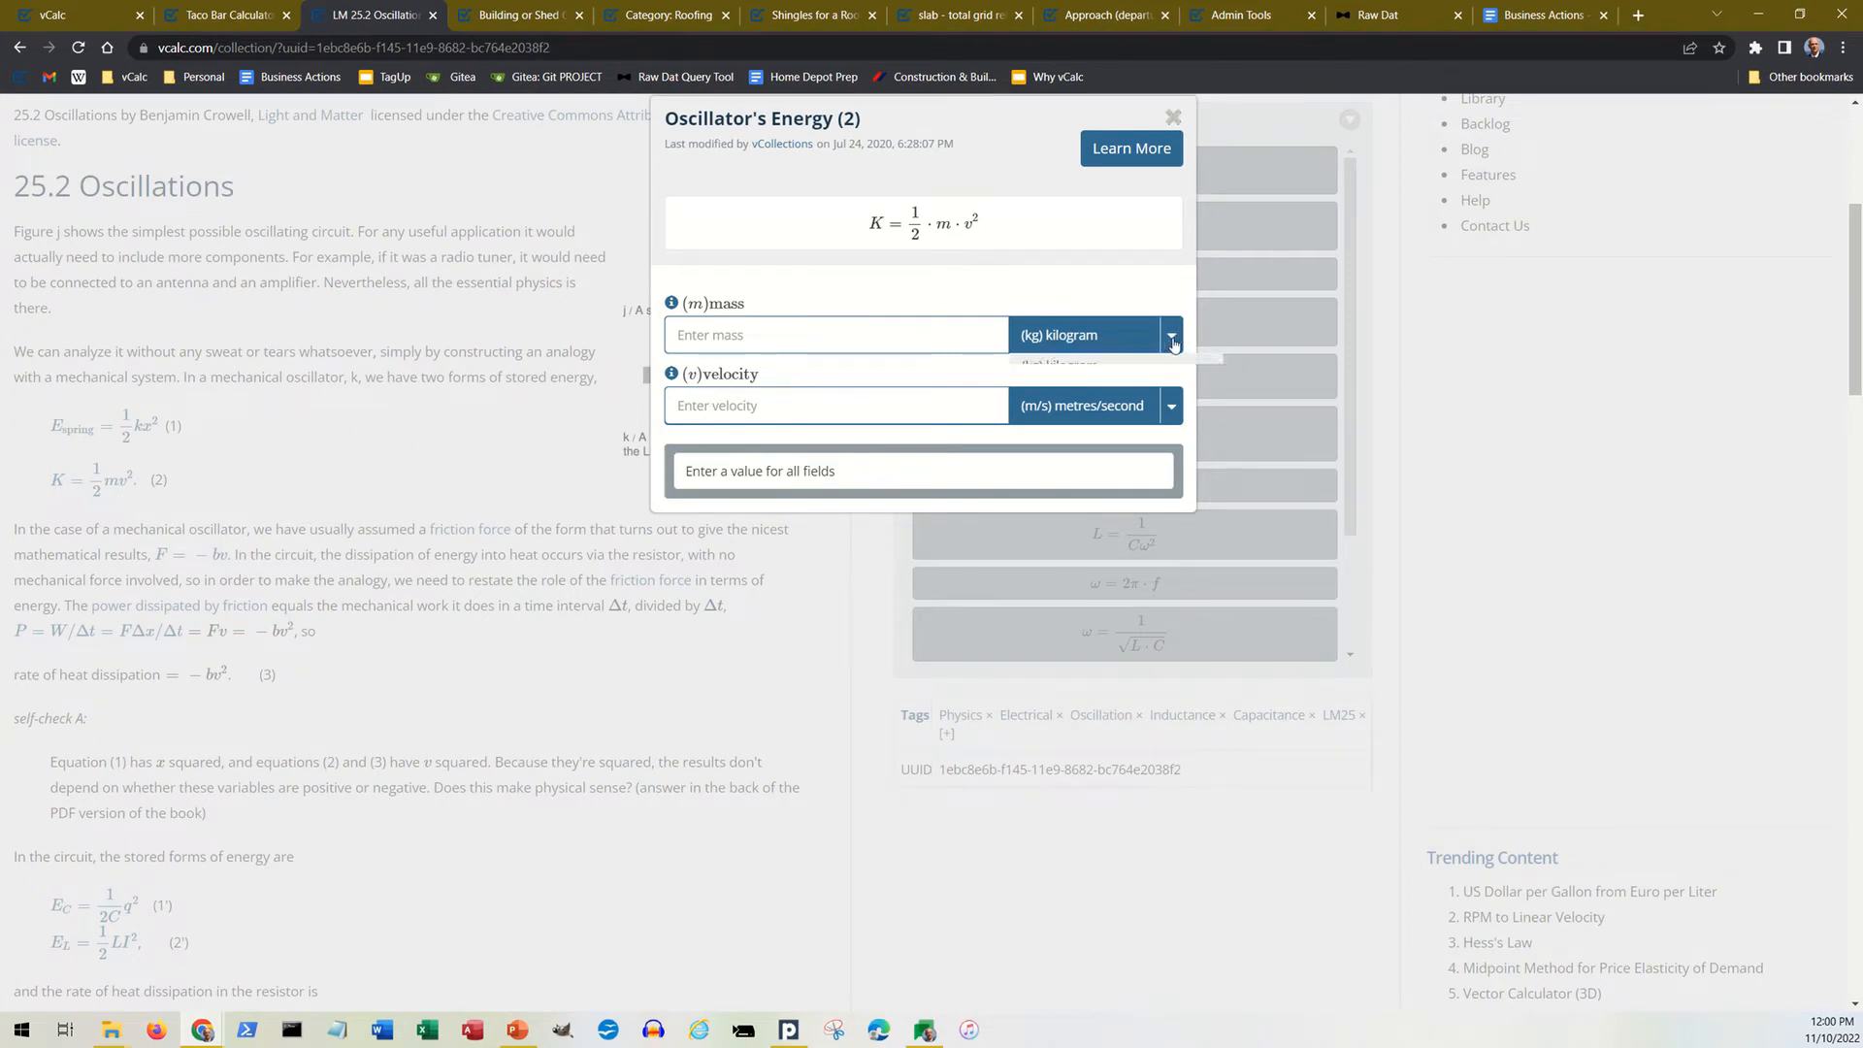
click(1172, 340)
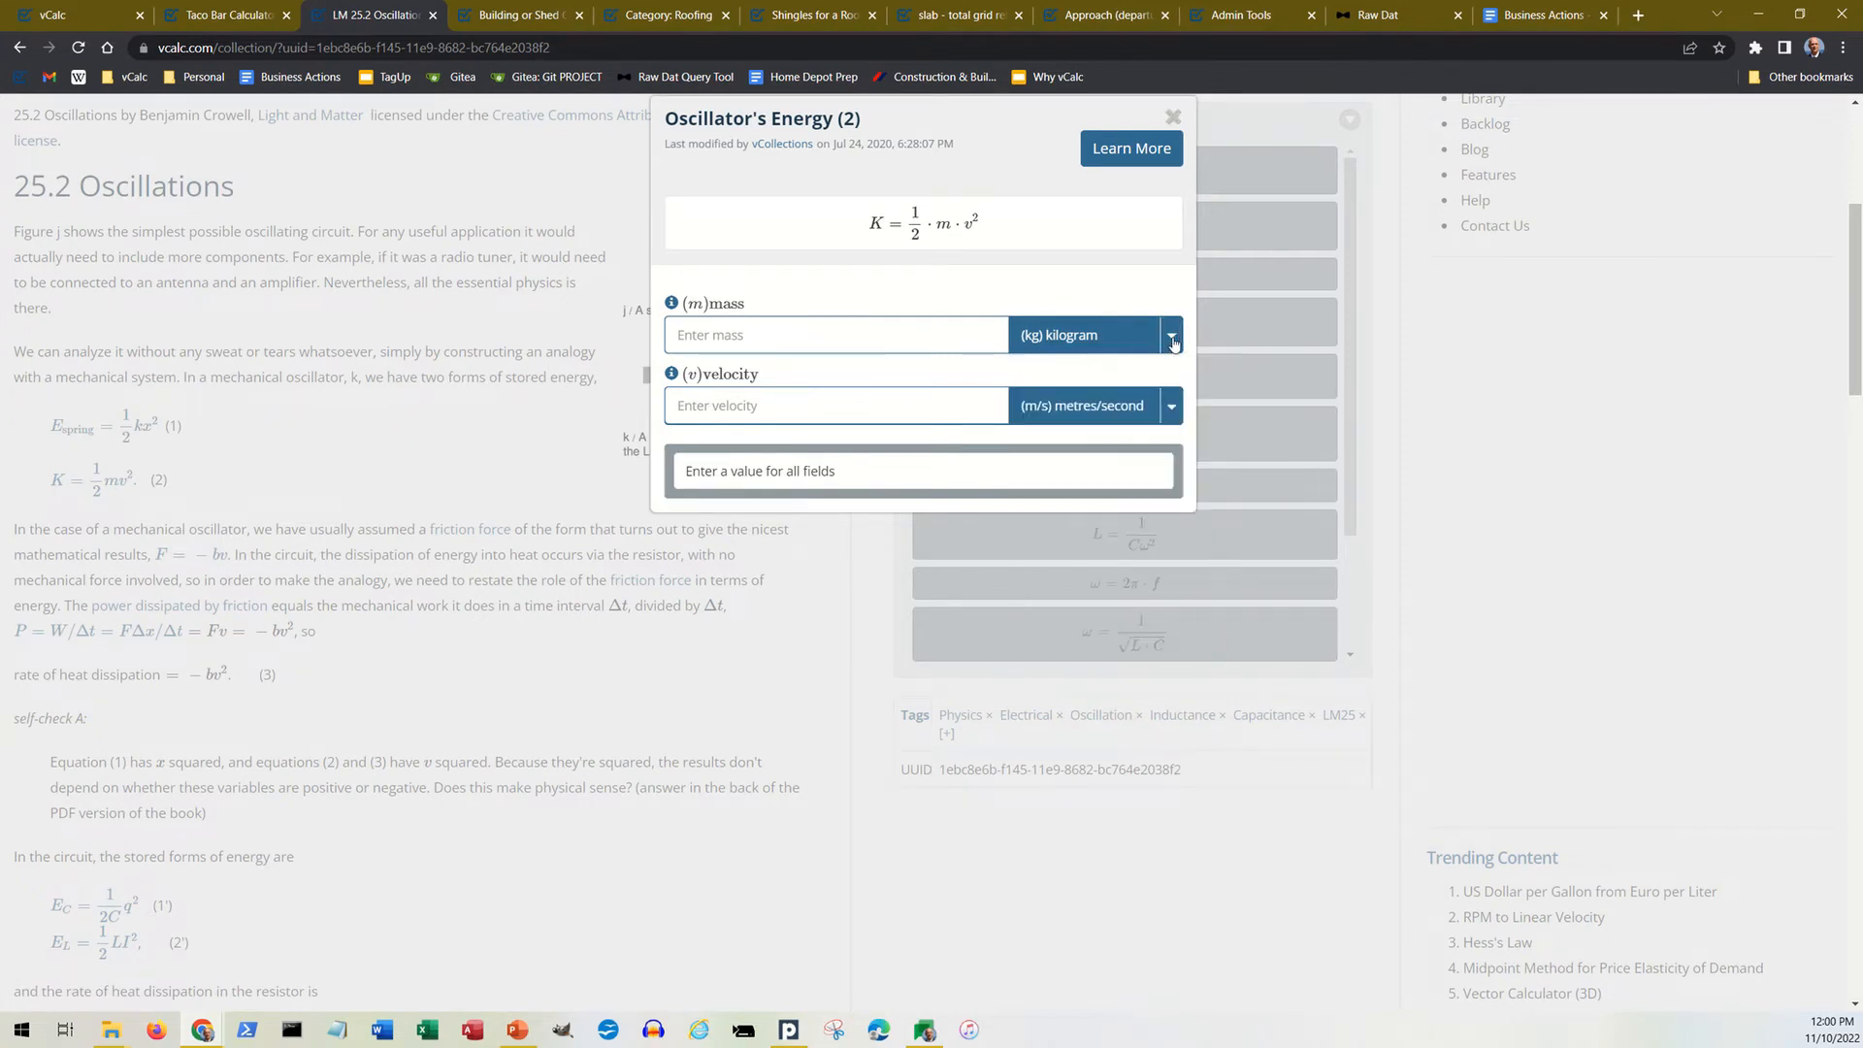
click(1172, 408)
click(1171, 409)
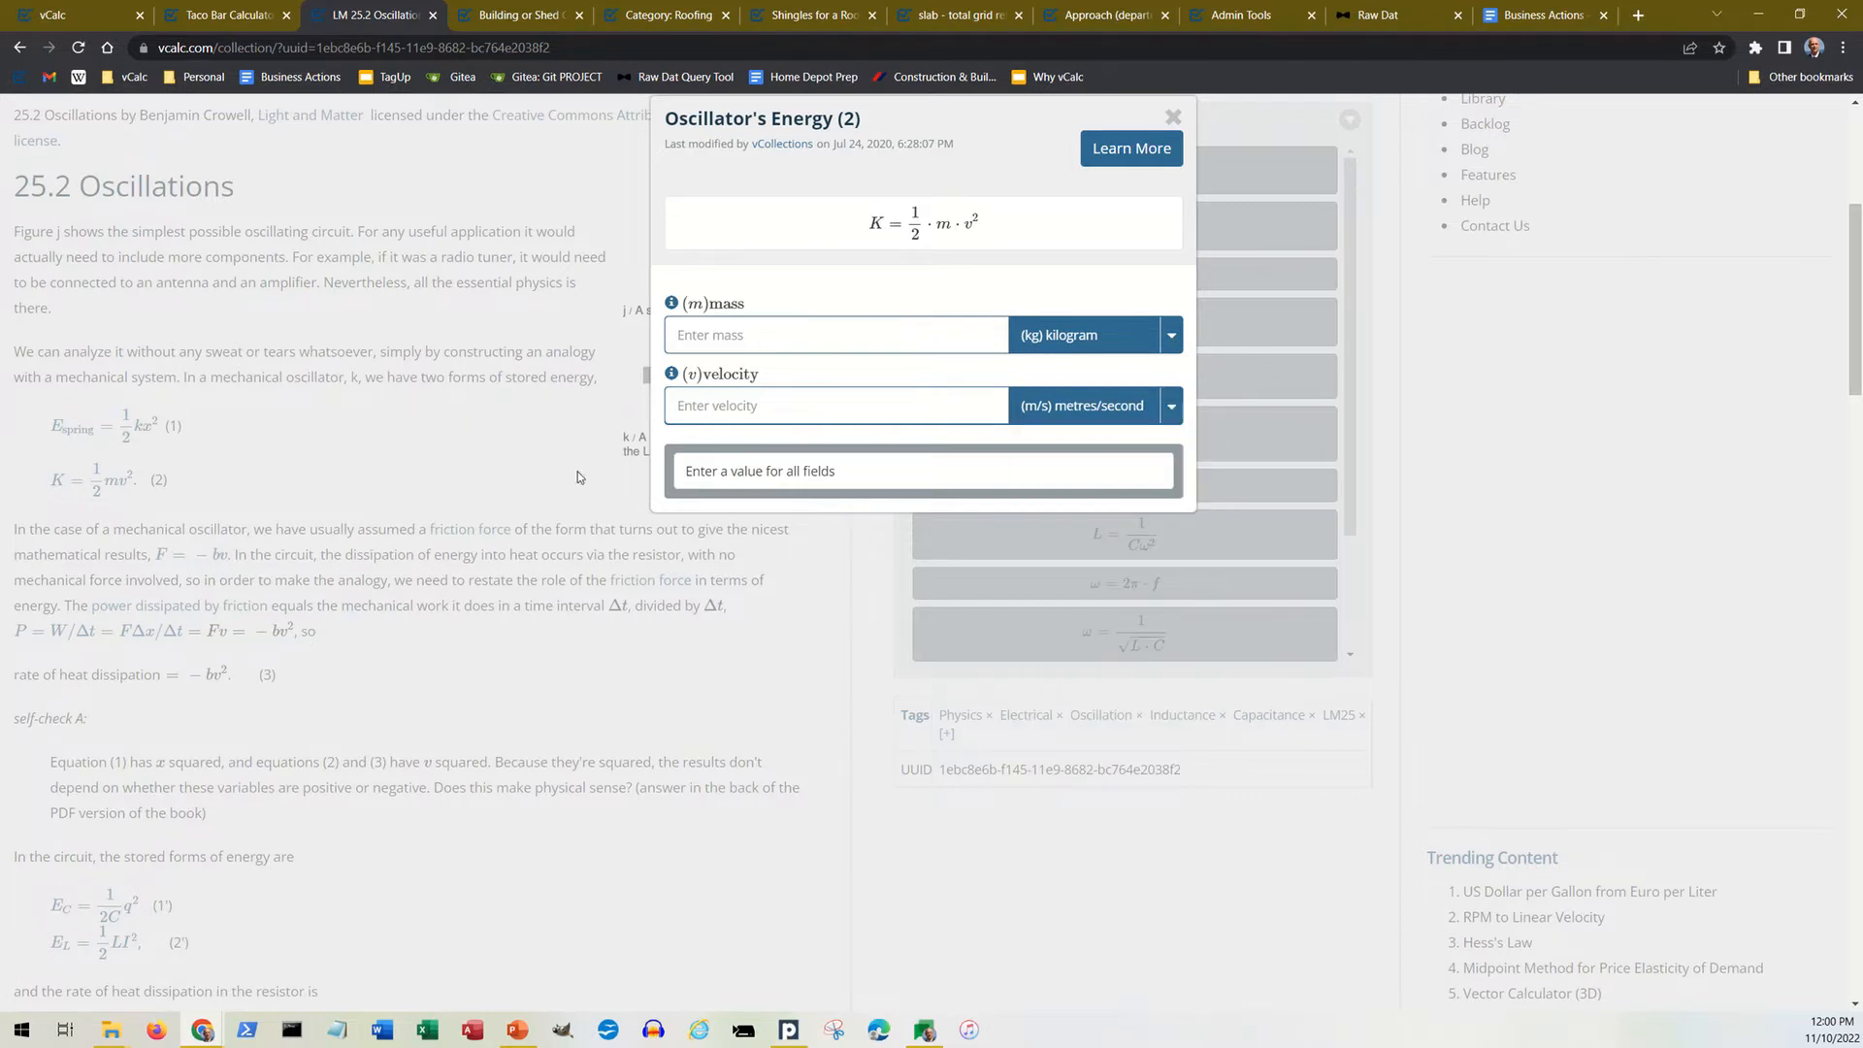
click(1174, 117)
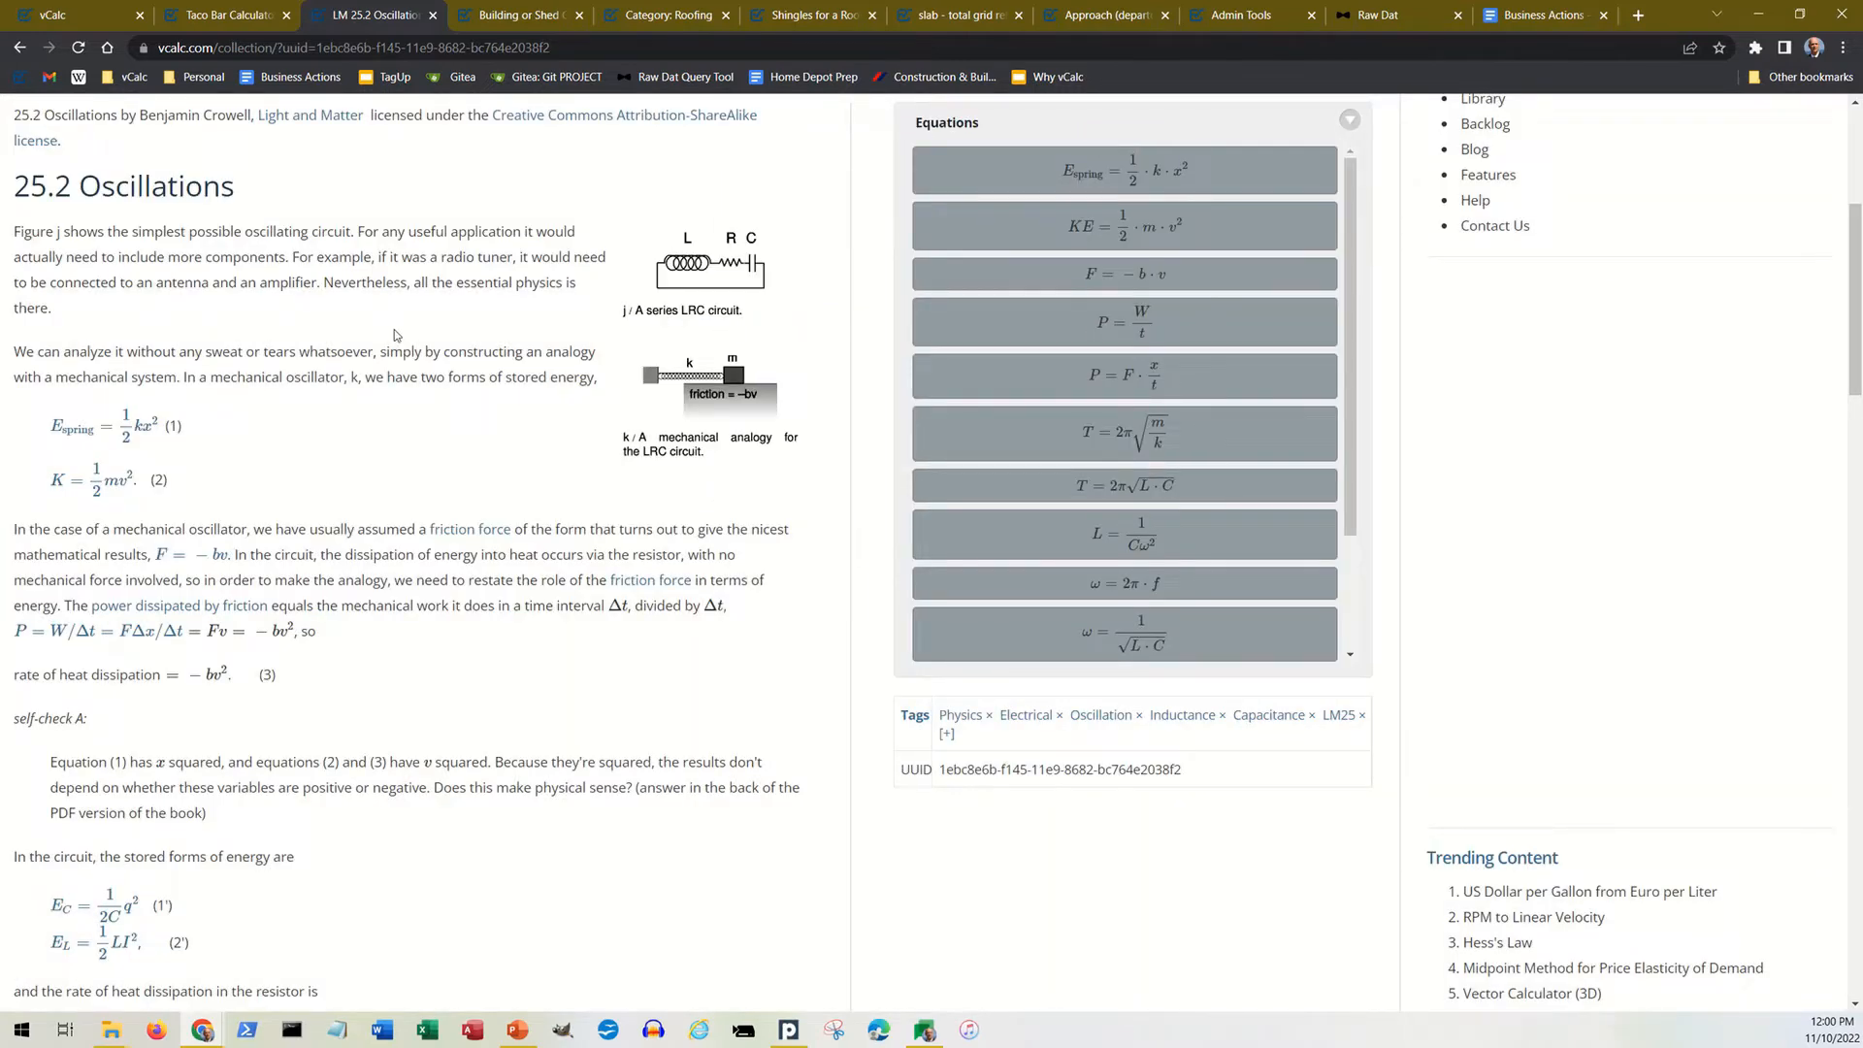
scroll(404, 336, up, 4)
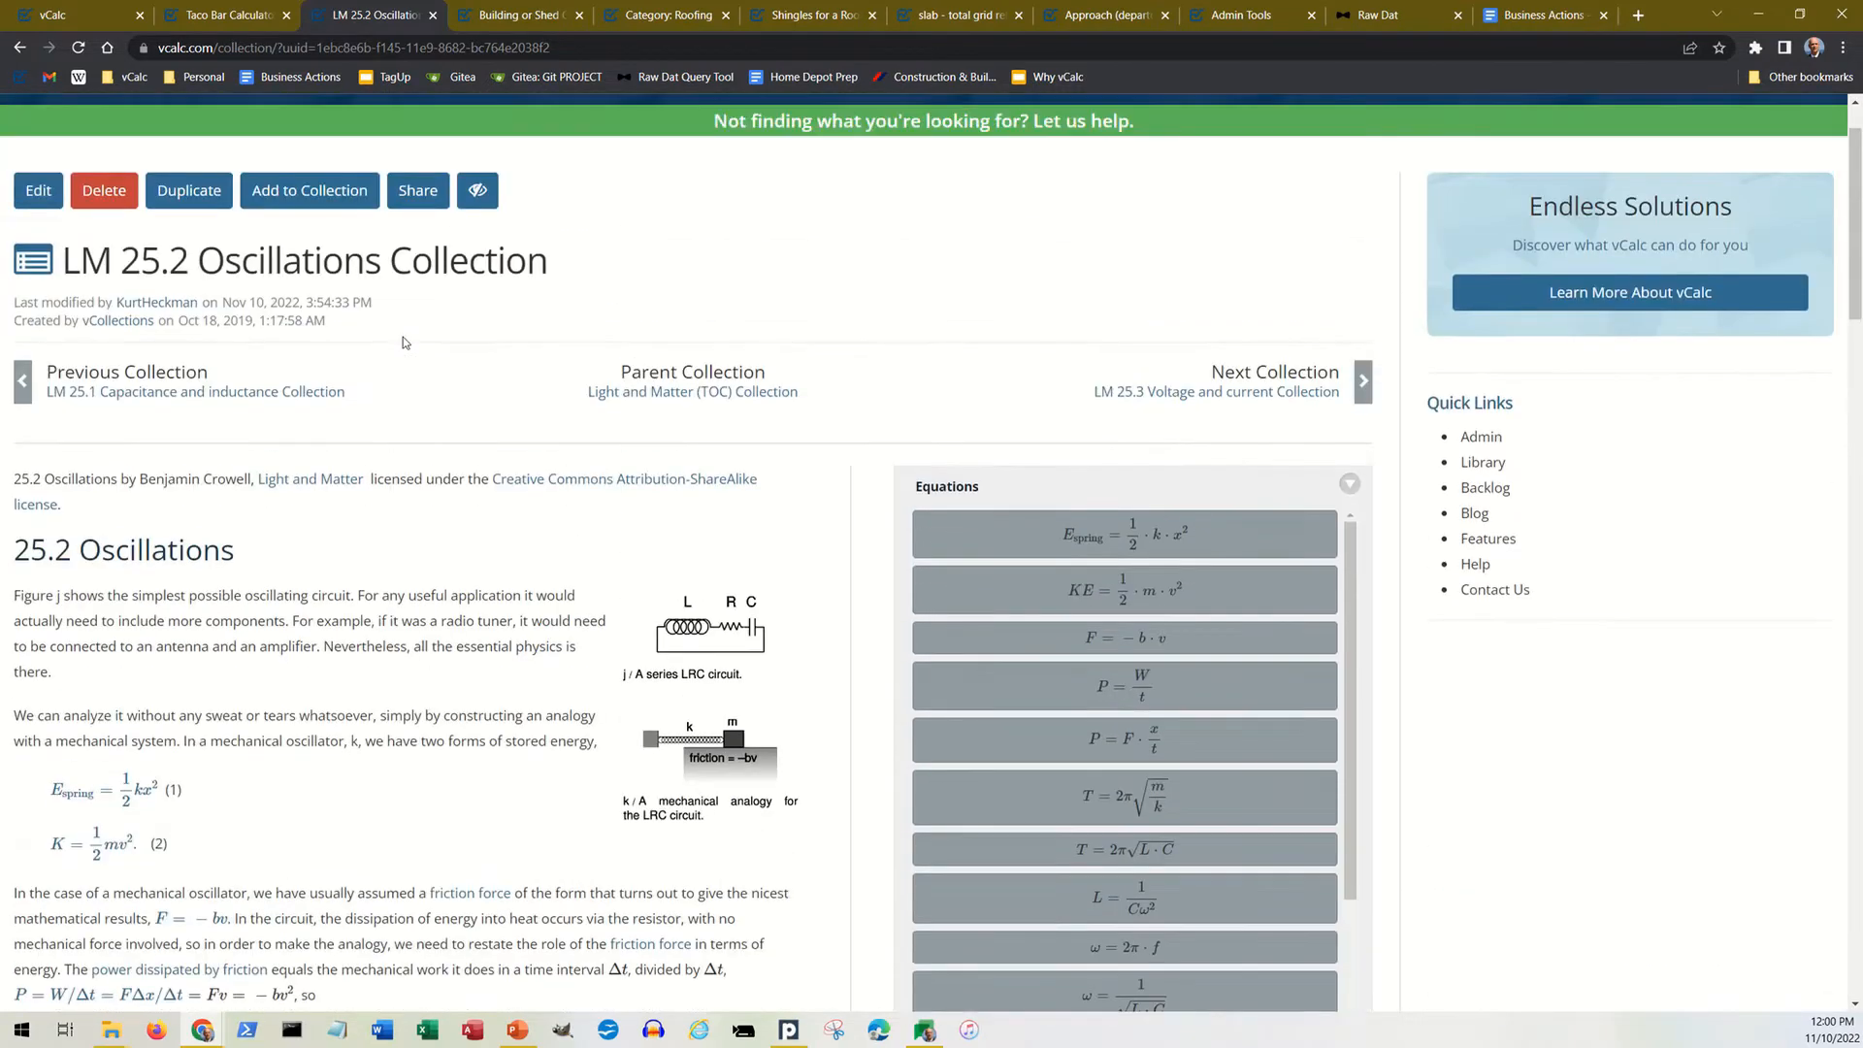
Step: In the Building or Shed Calculator, examine the function groups for Foundation, Frame and Roof one after another
click(522, 21)
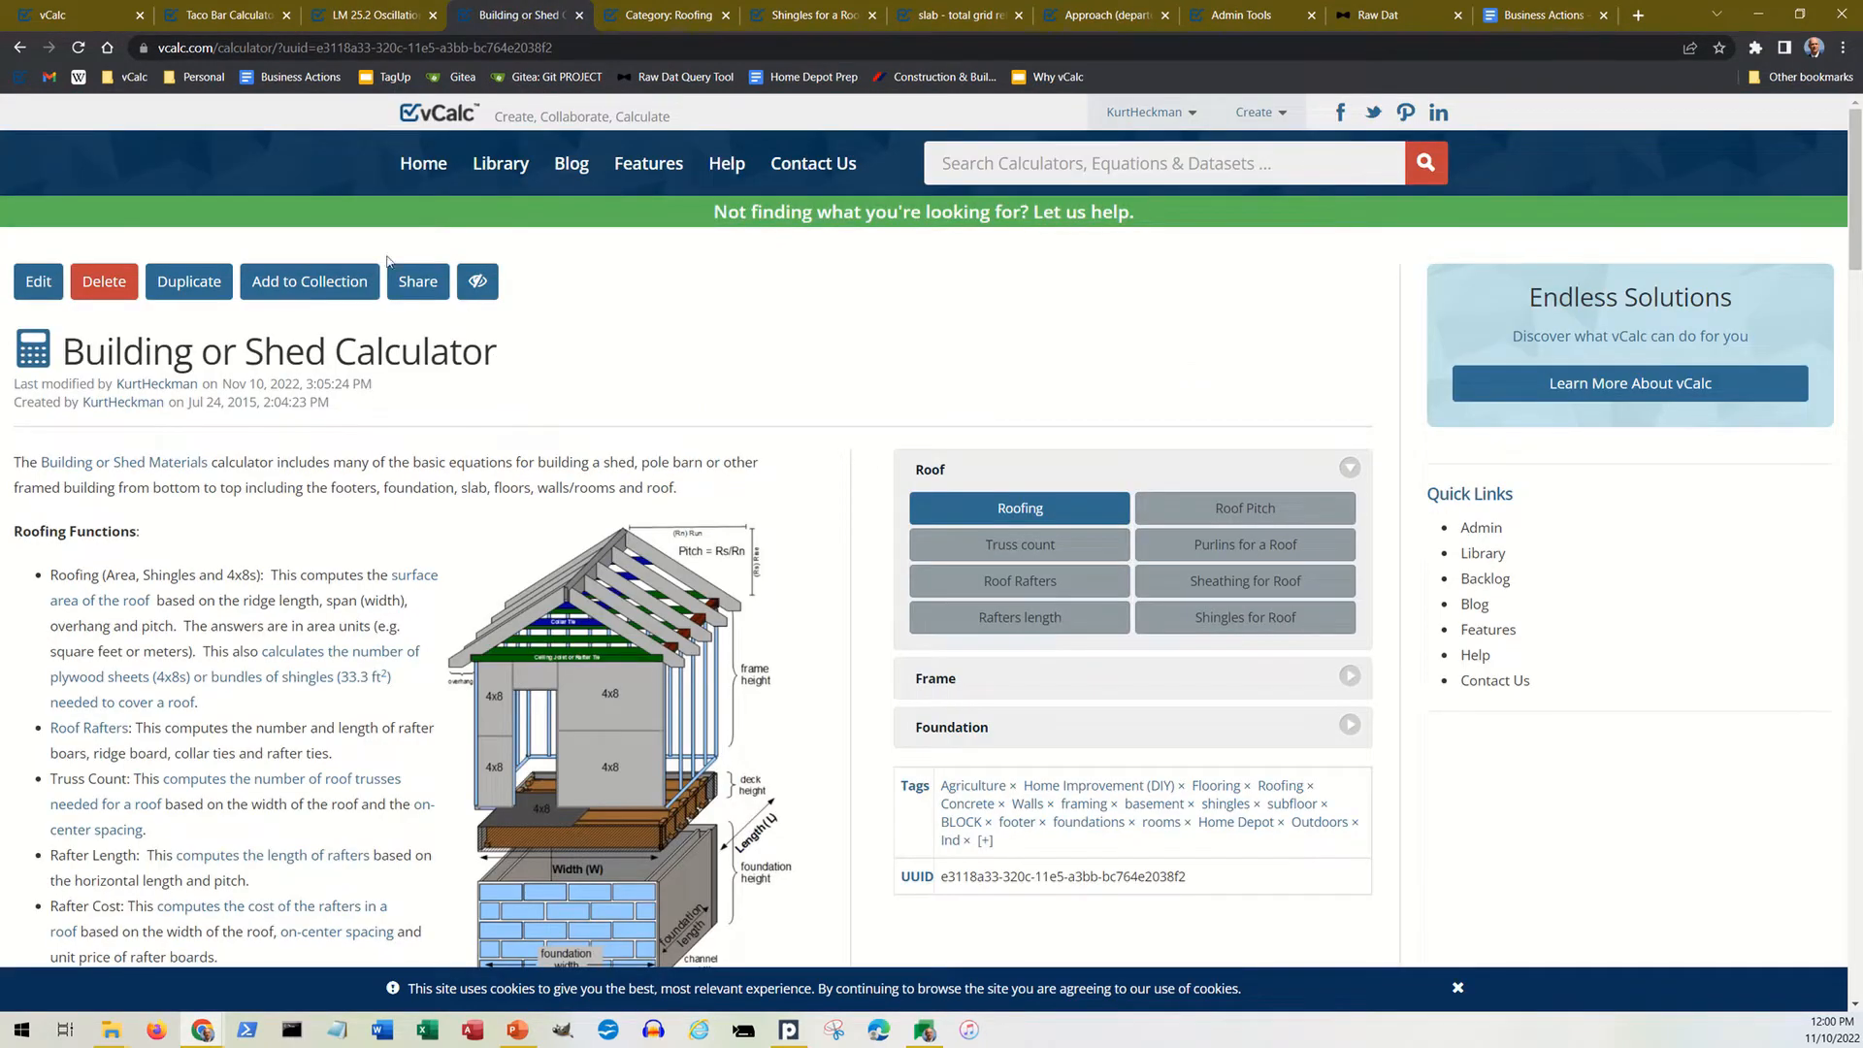
scroll(515, 390, down, 2)
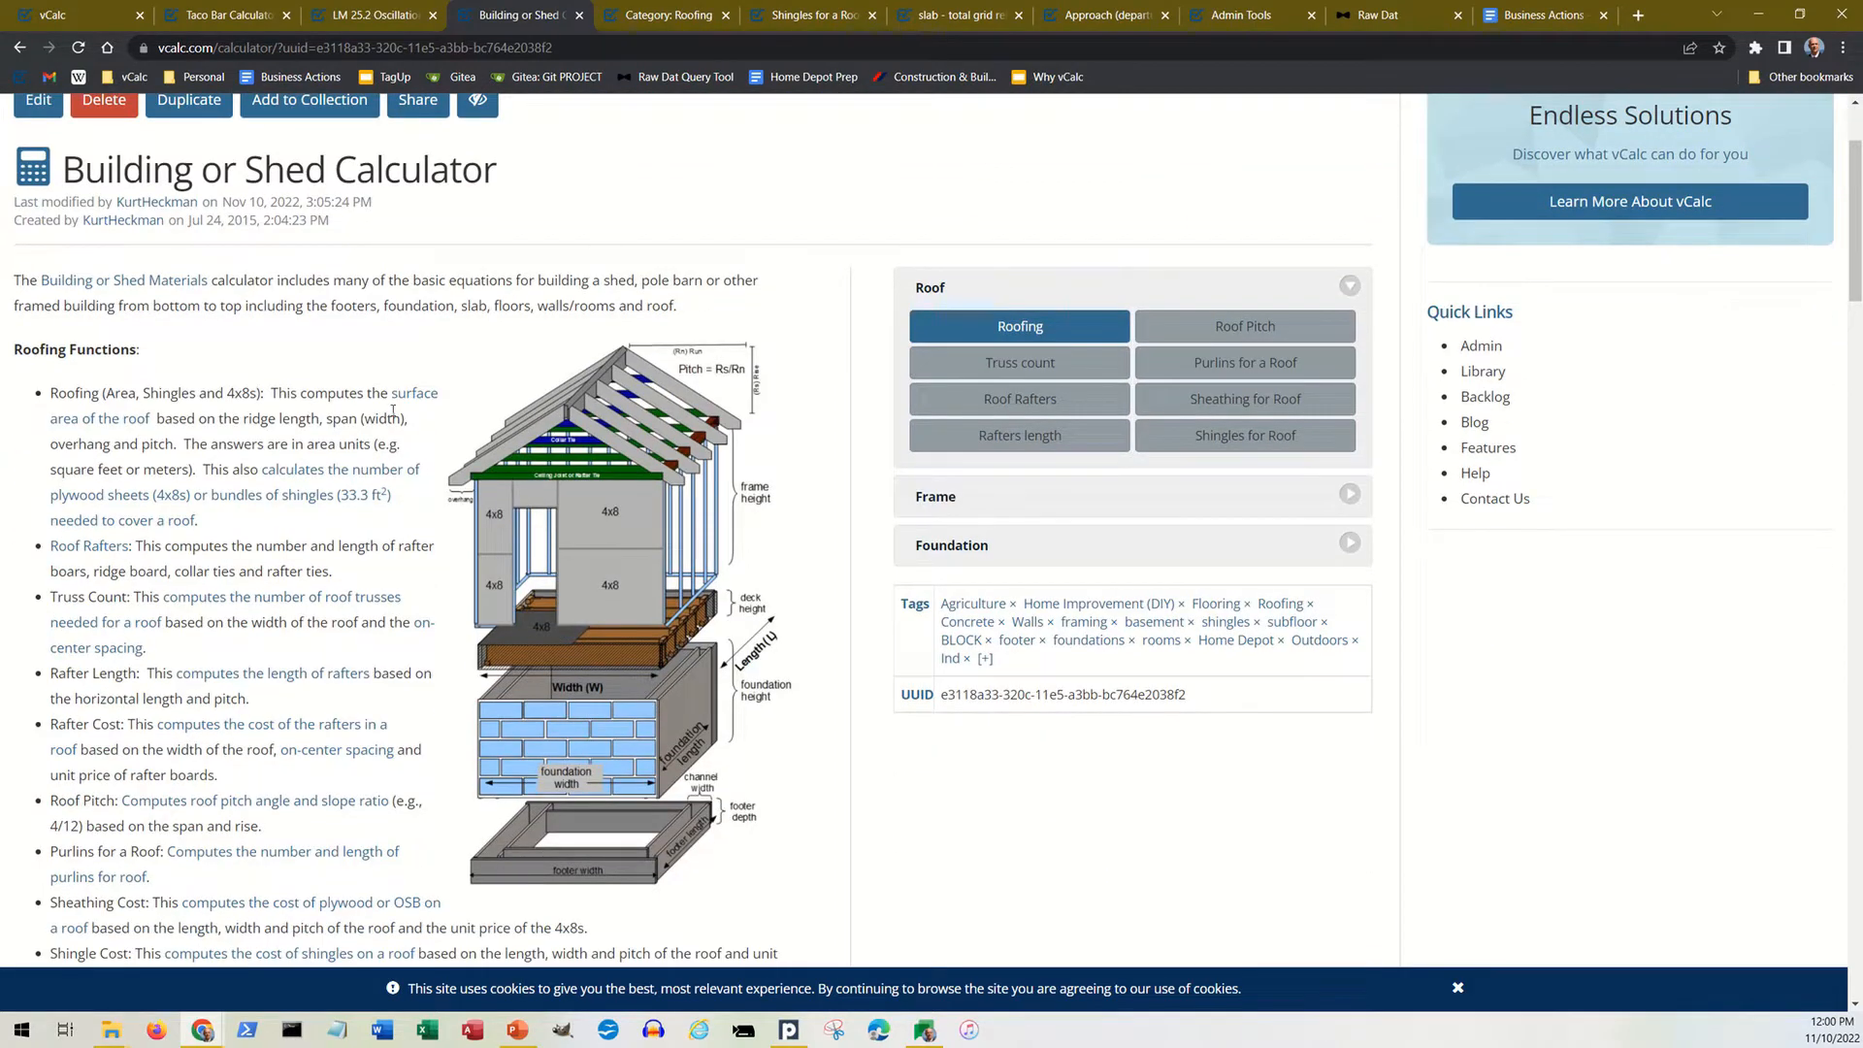
scroll(393, 413, up, 1)
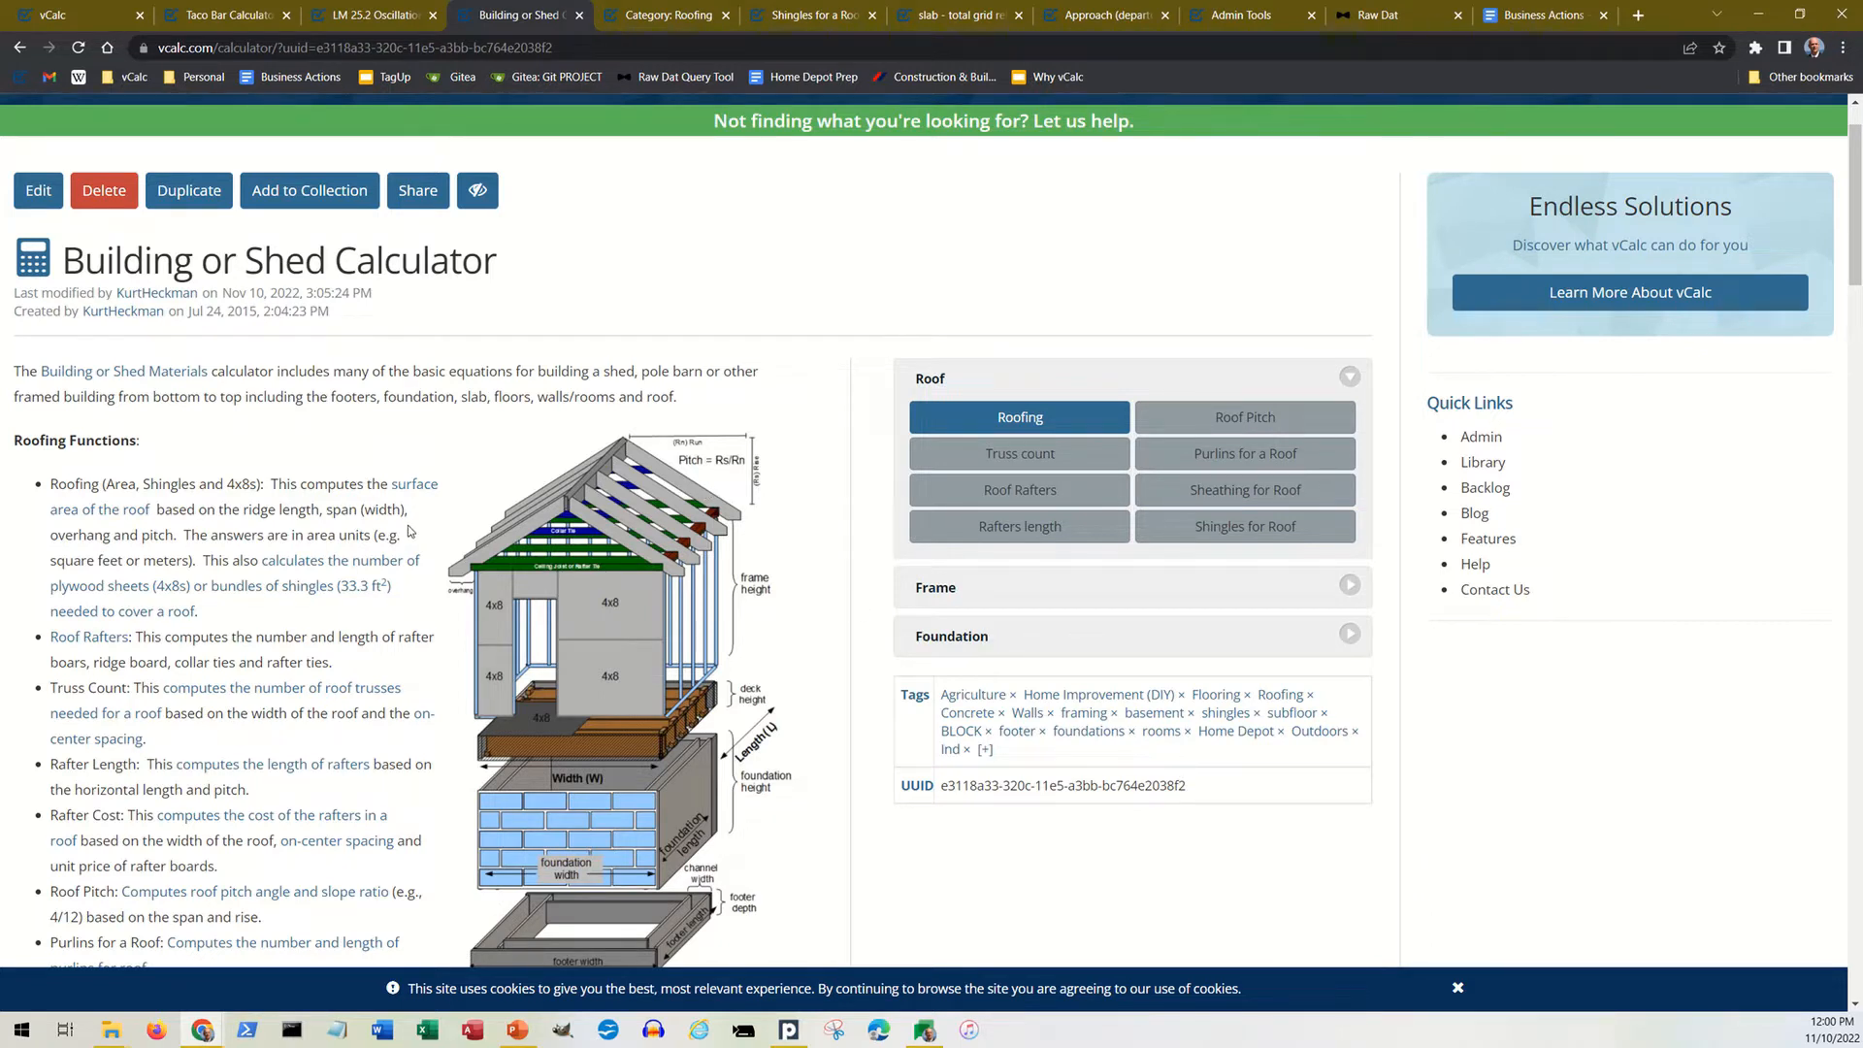
click(1057, 646)
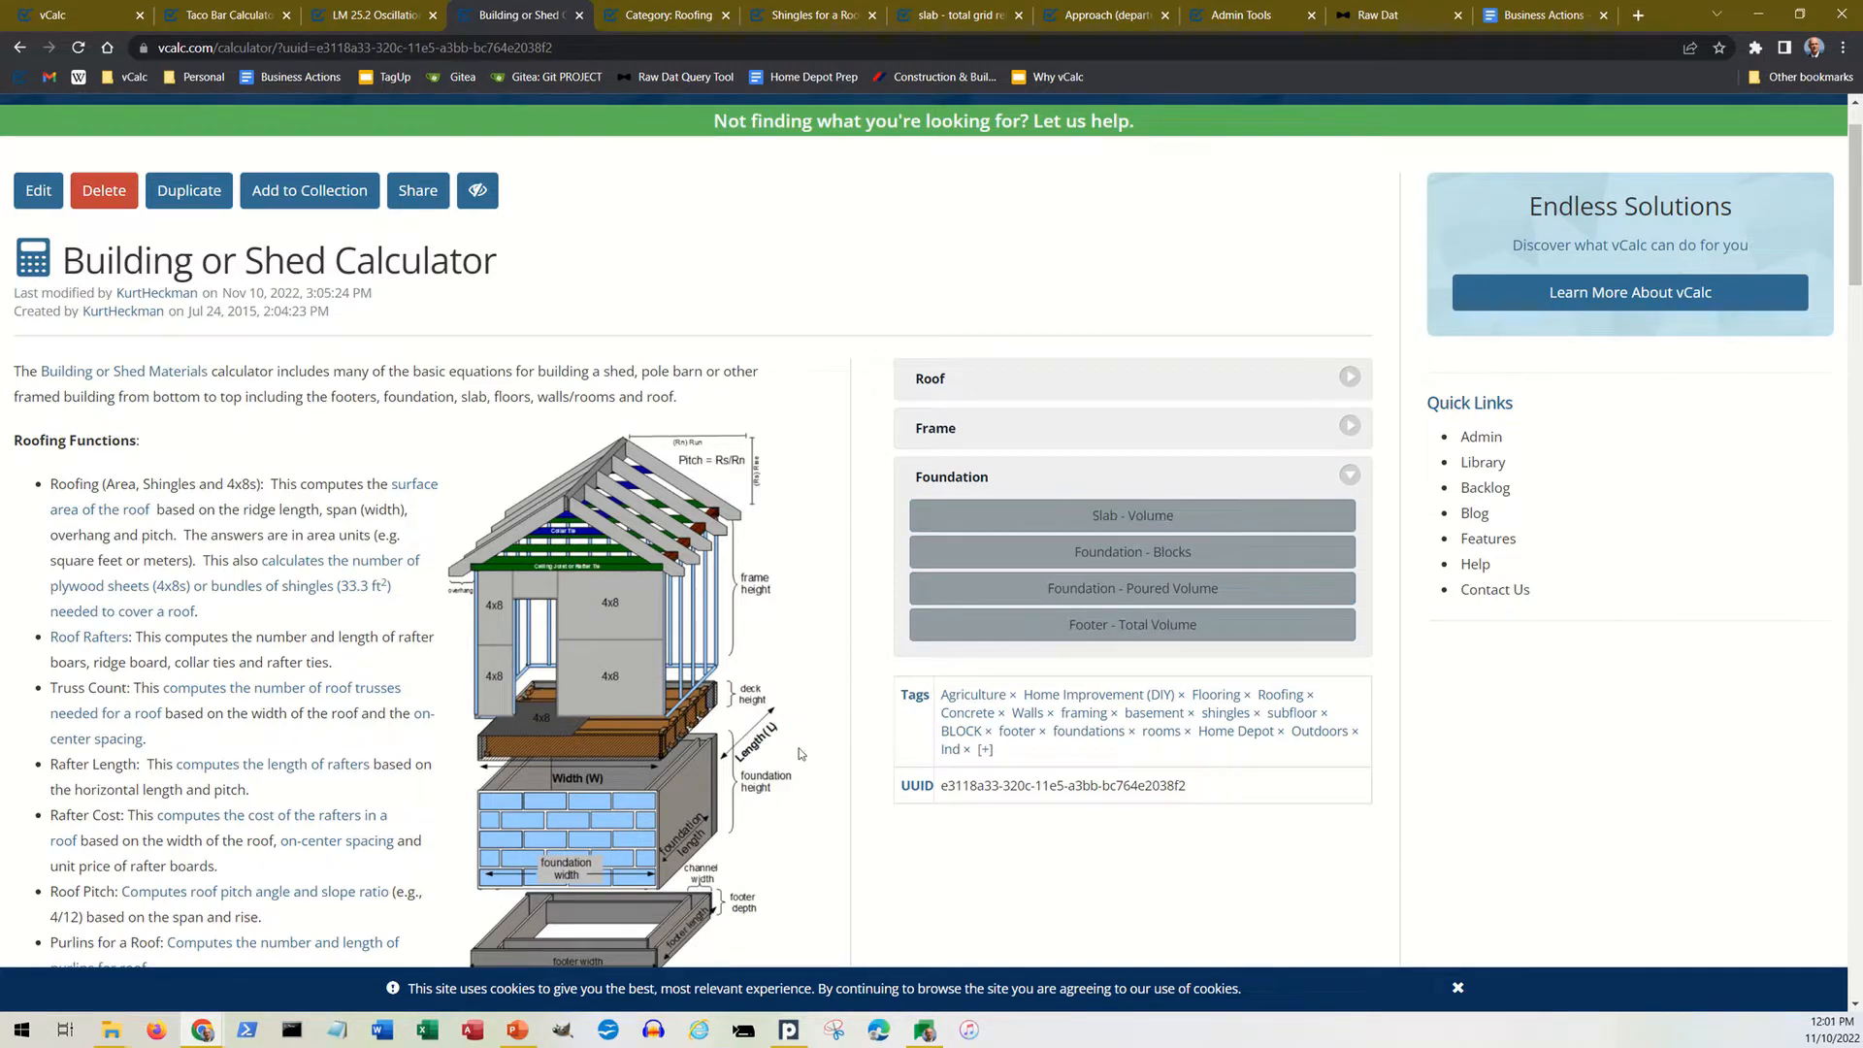
scroll(601, 788, down, 1)
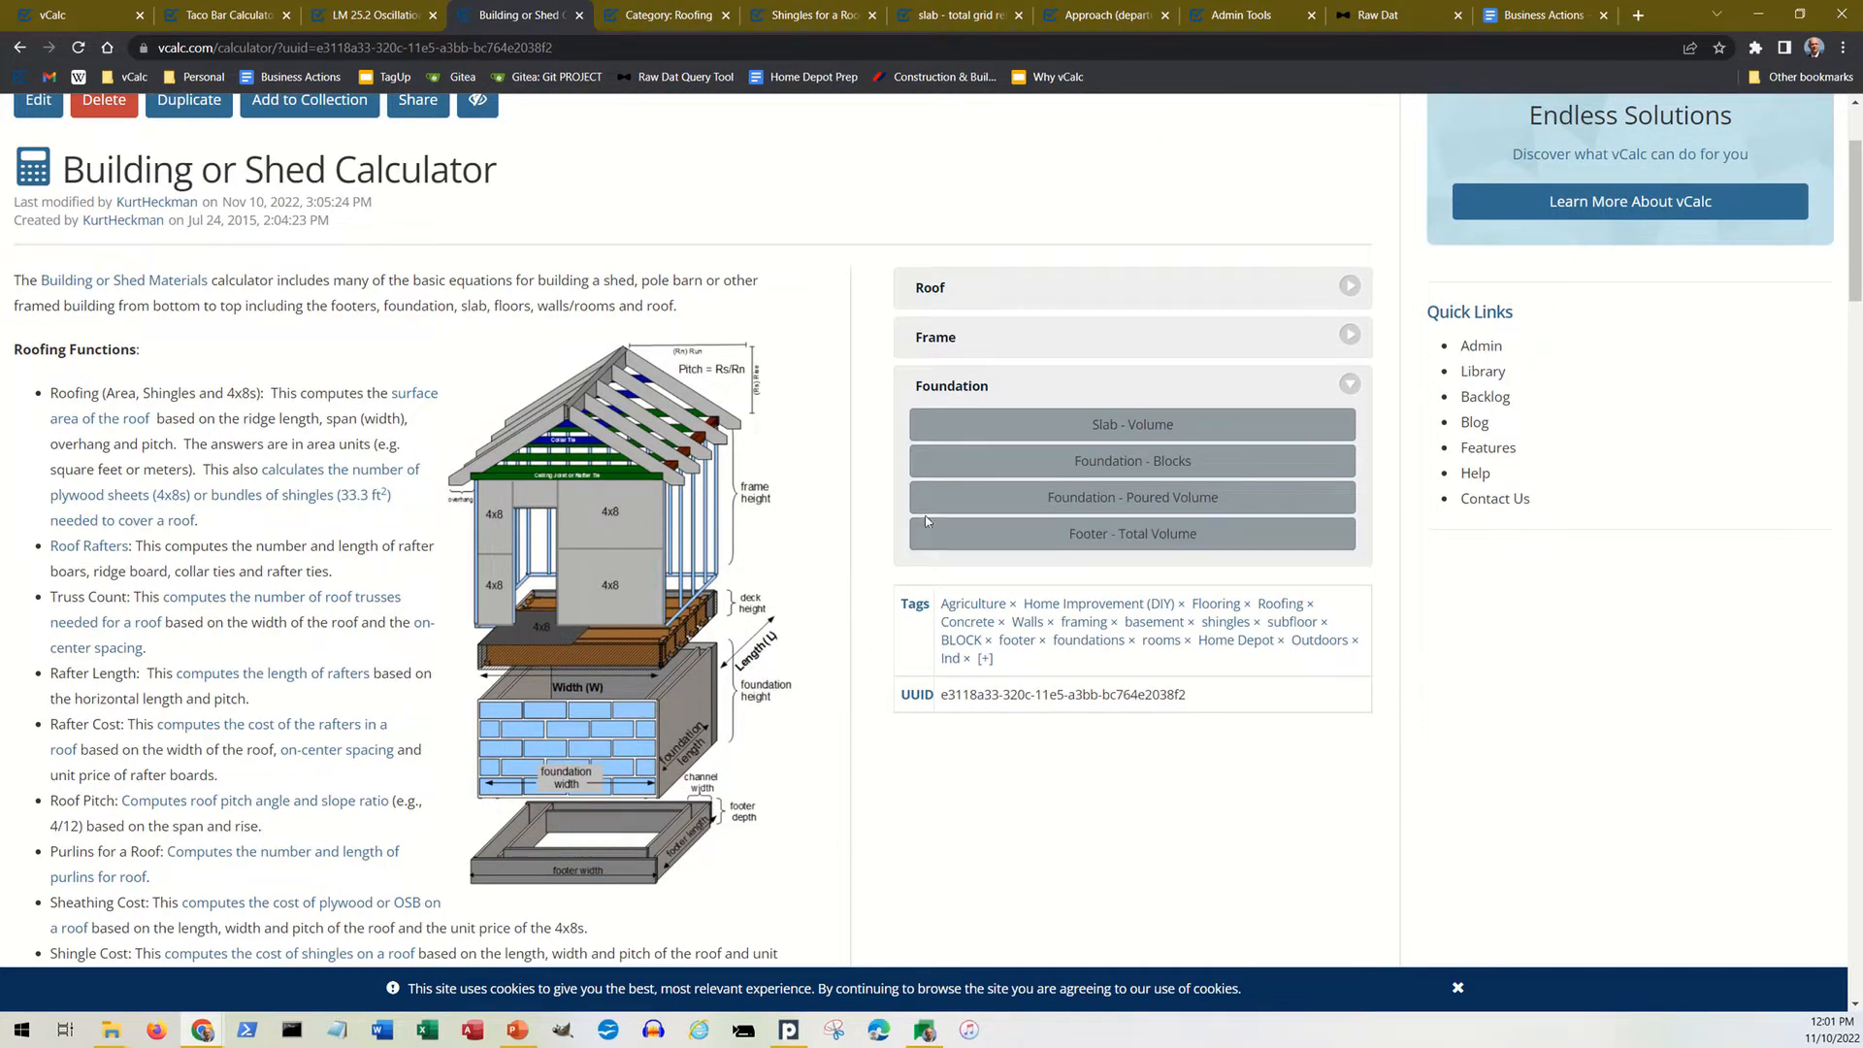
click(1008, 354)
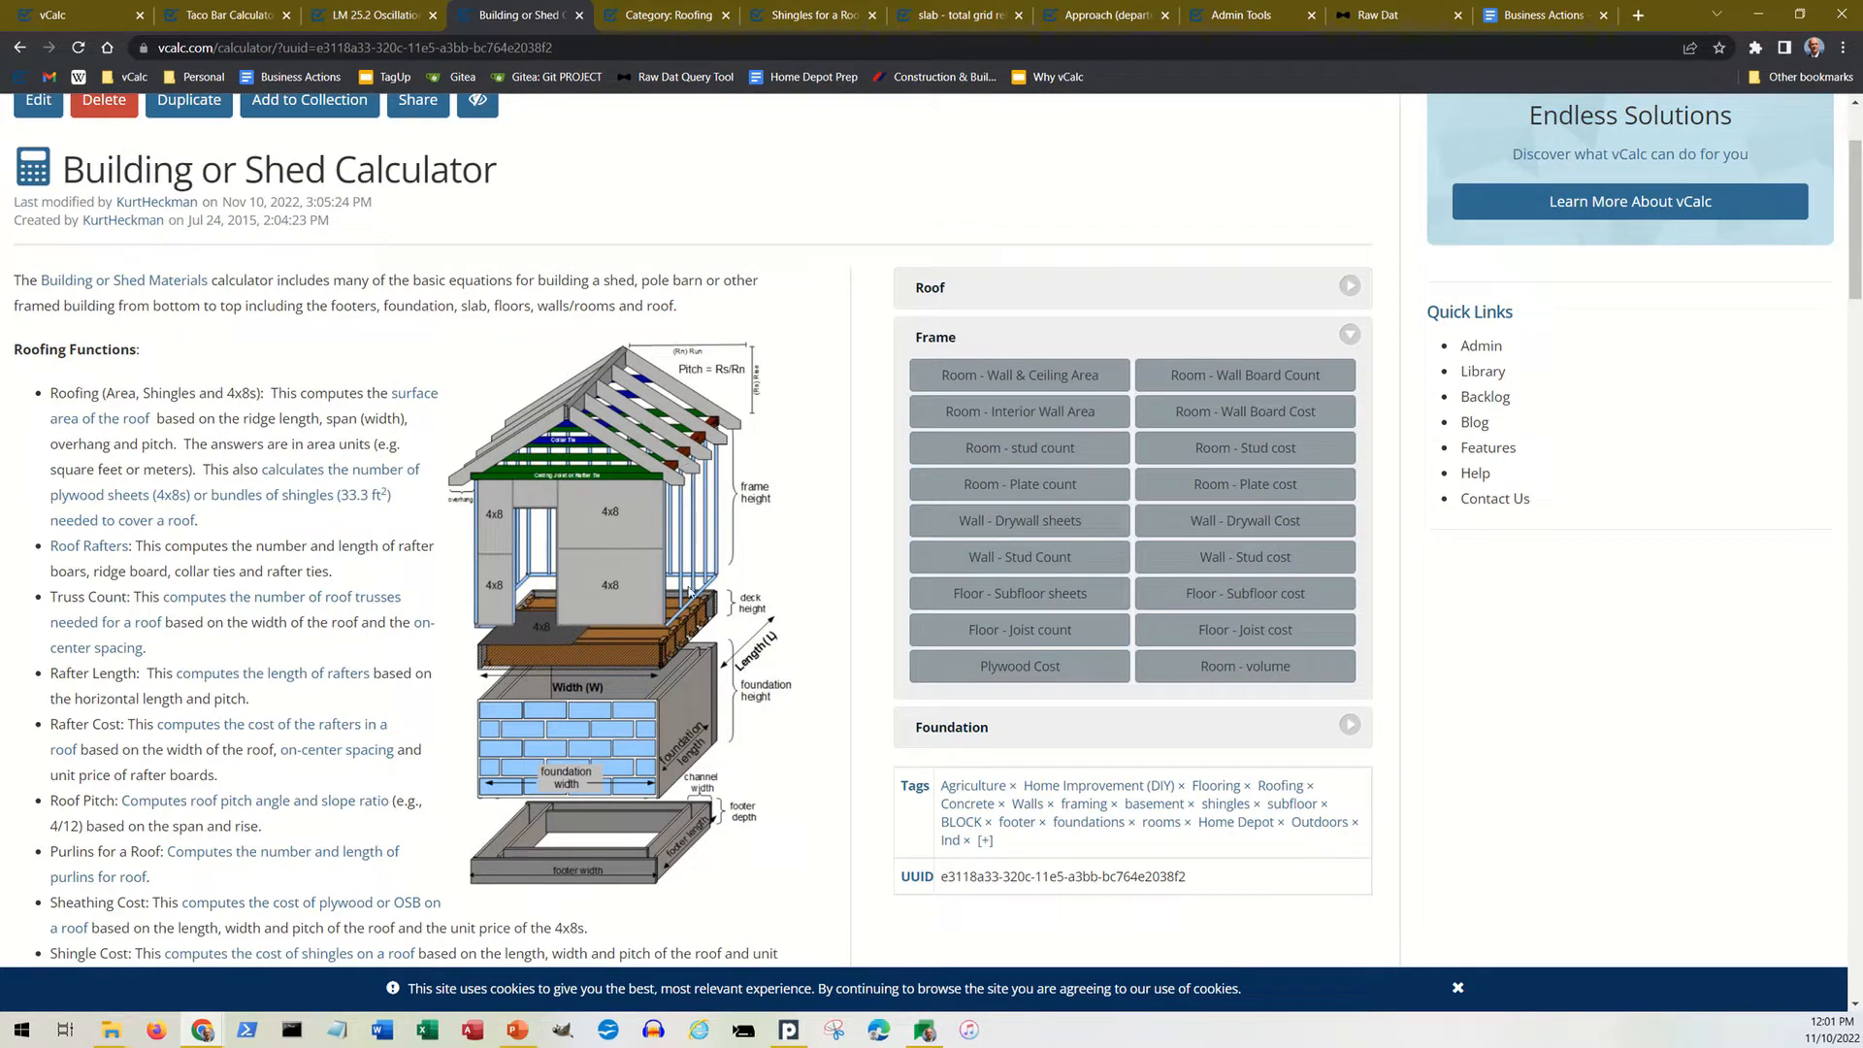
click(1015, 297)
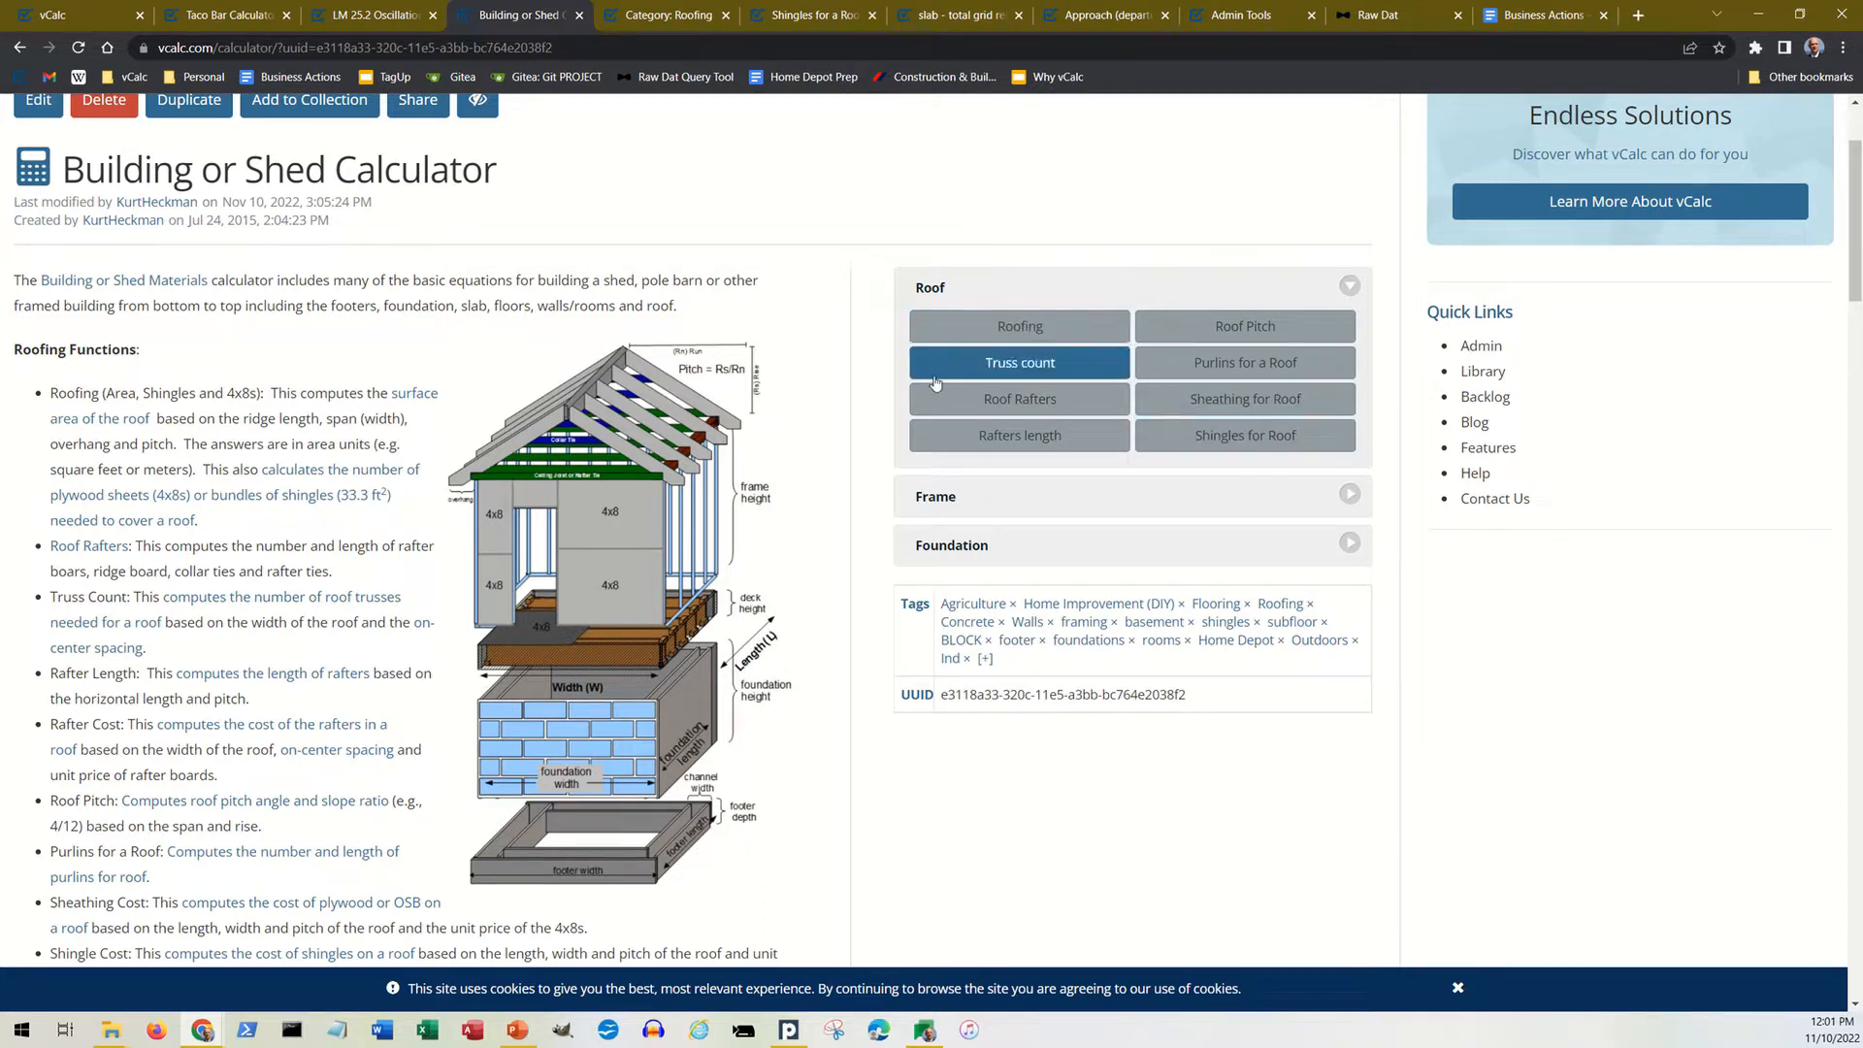
Step: View and close the Roofing function's calculator, and read through the descriptions of the framing and foundation functions
click(1004, 335)
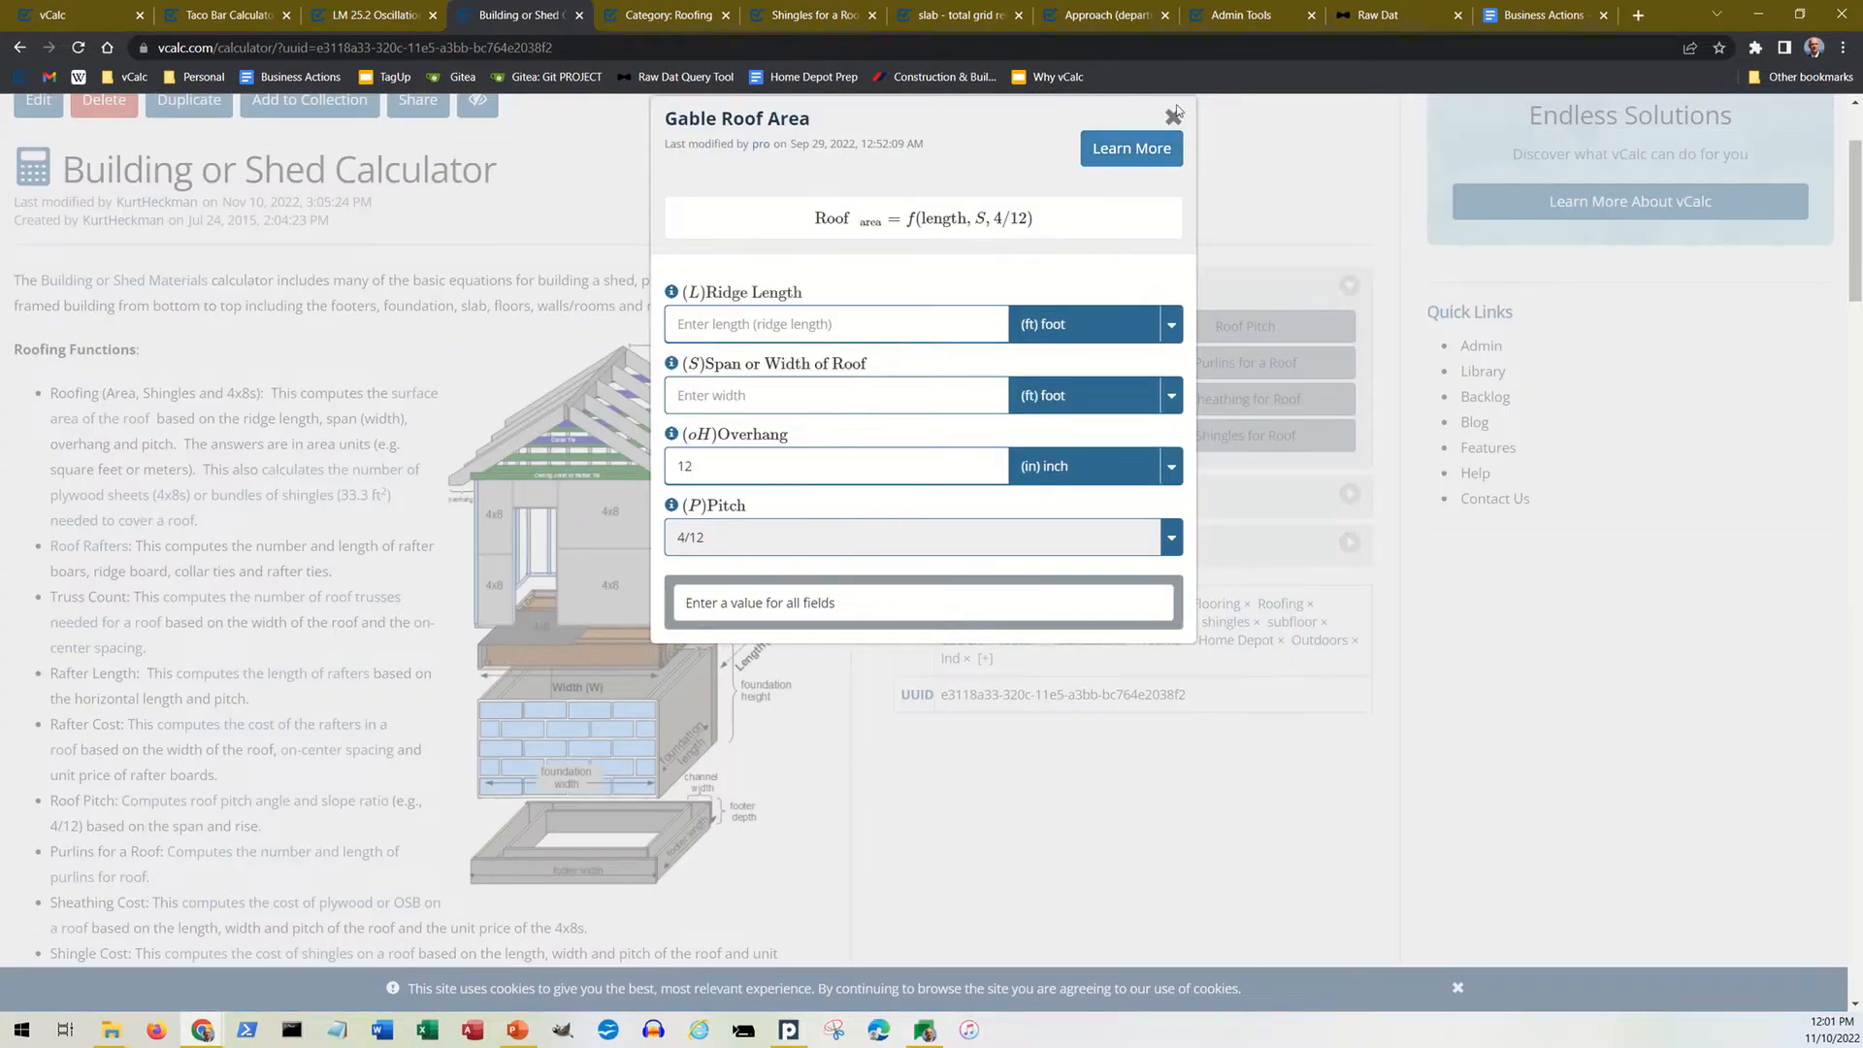
click(1174, 117)
scroll(434, 392, down, 3)
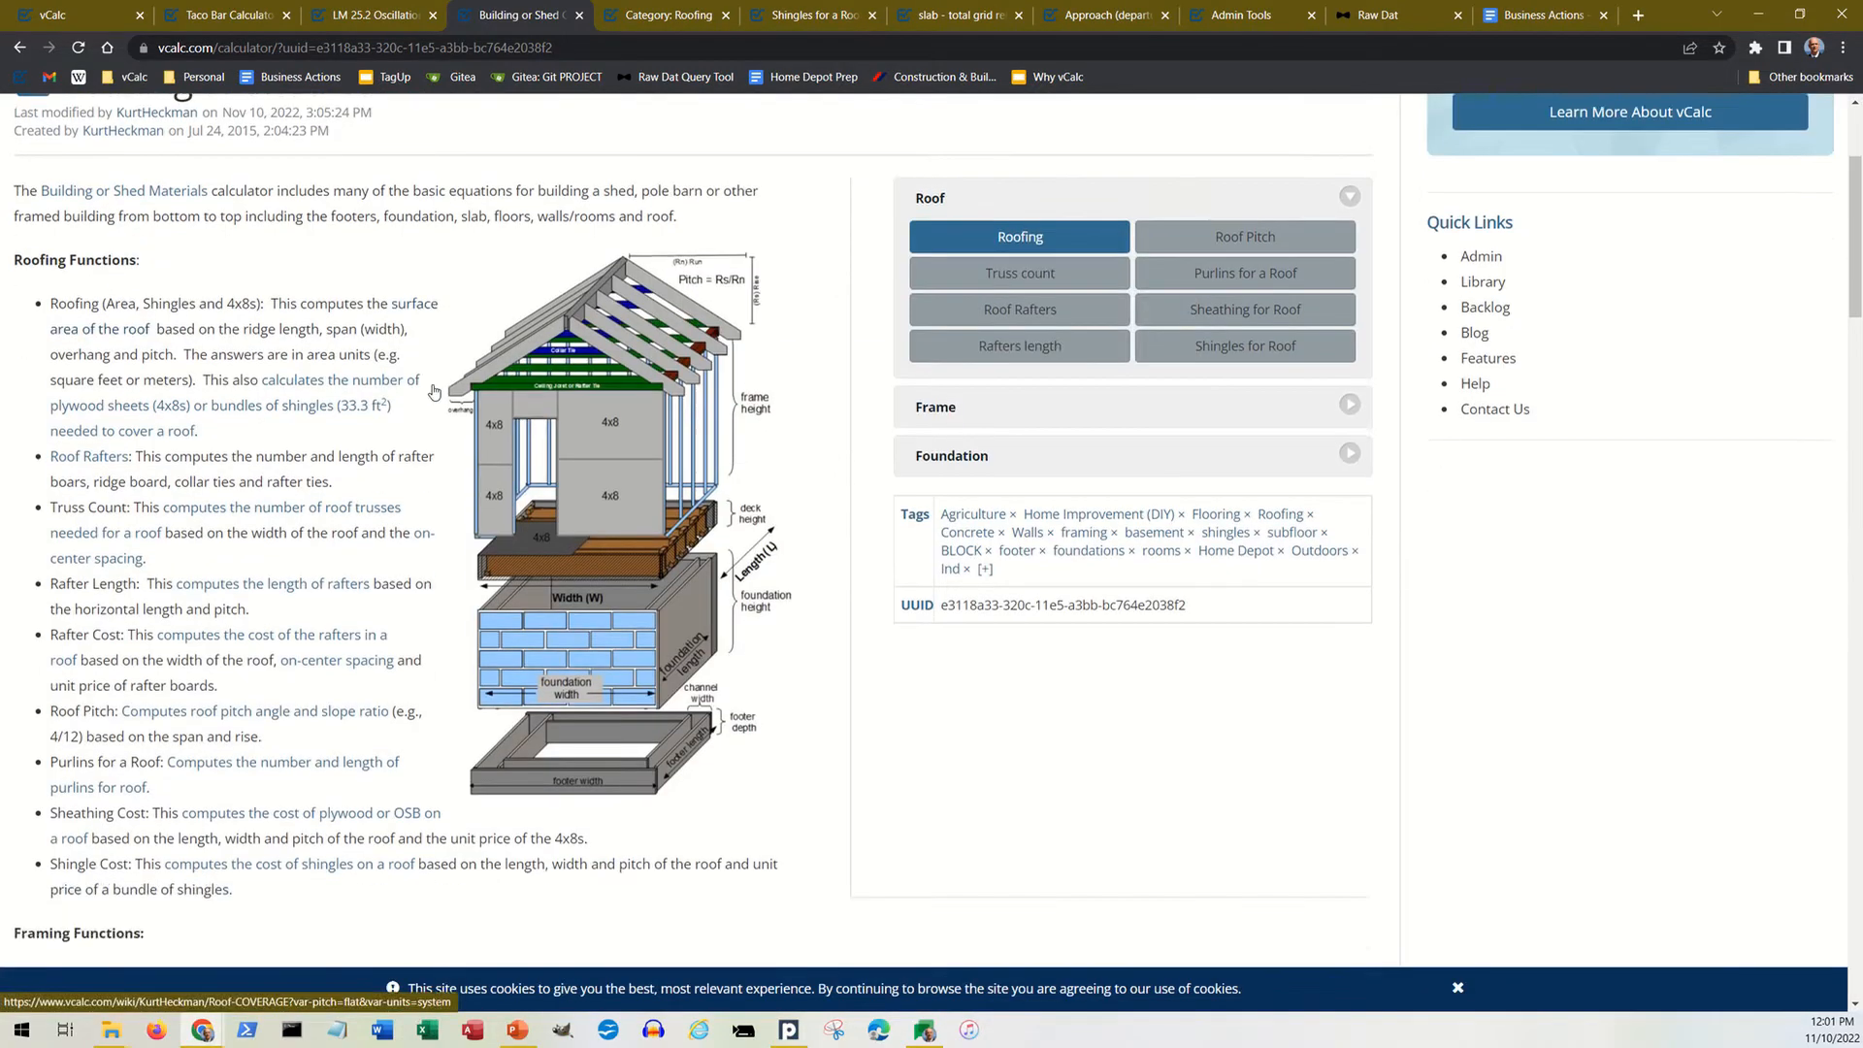
scroll(434, 392, down, 6)
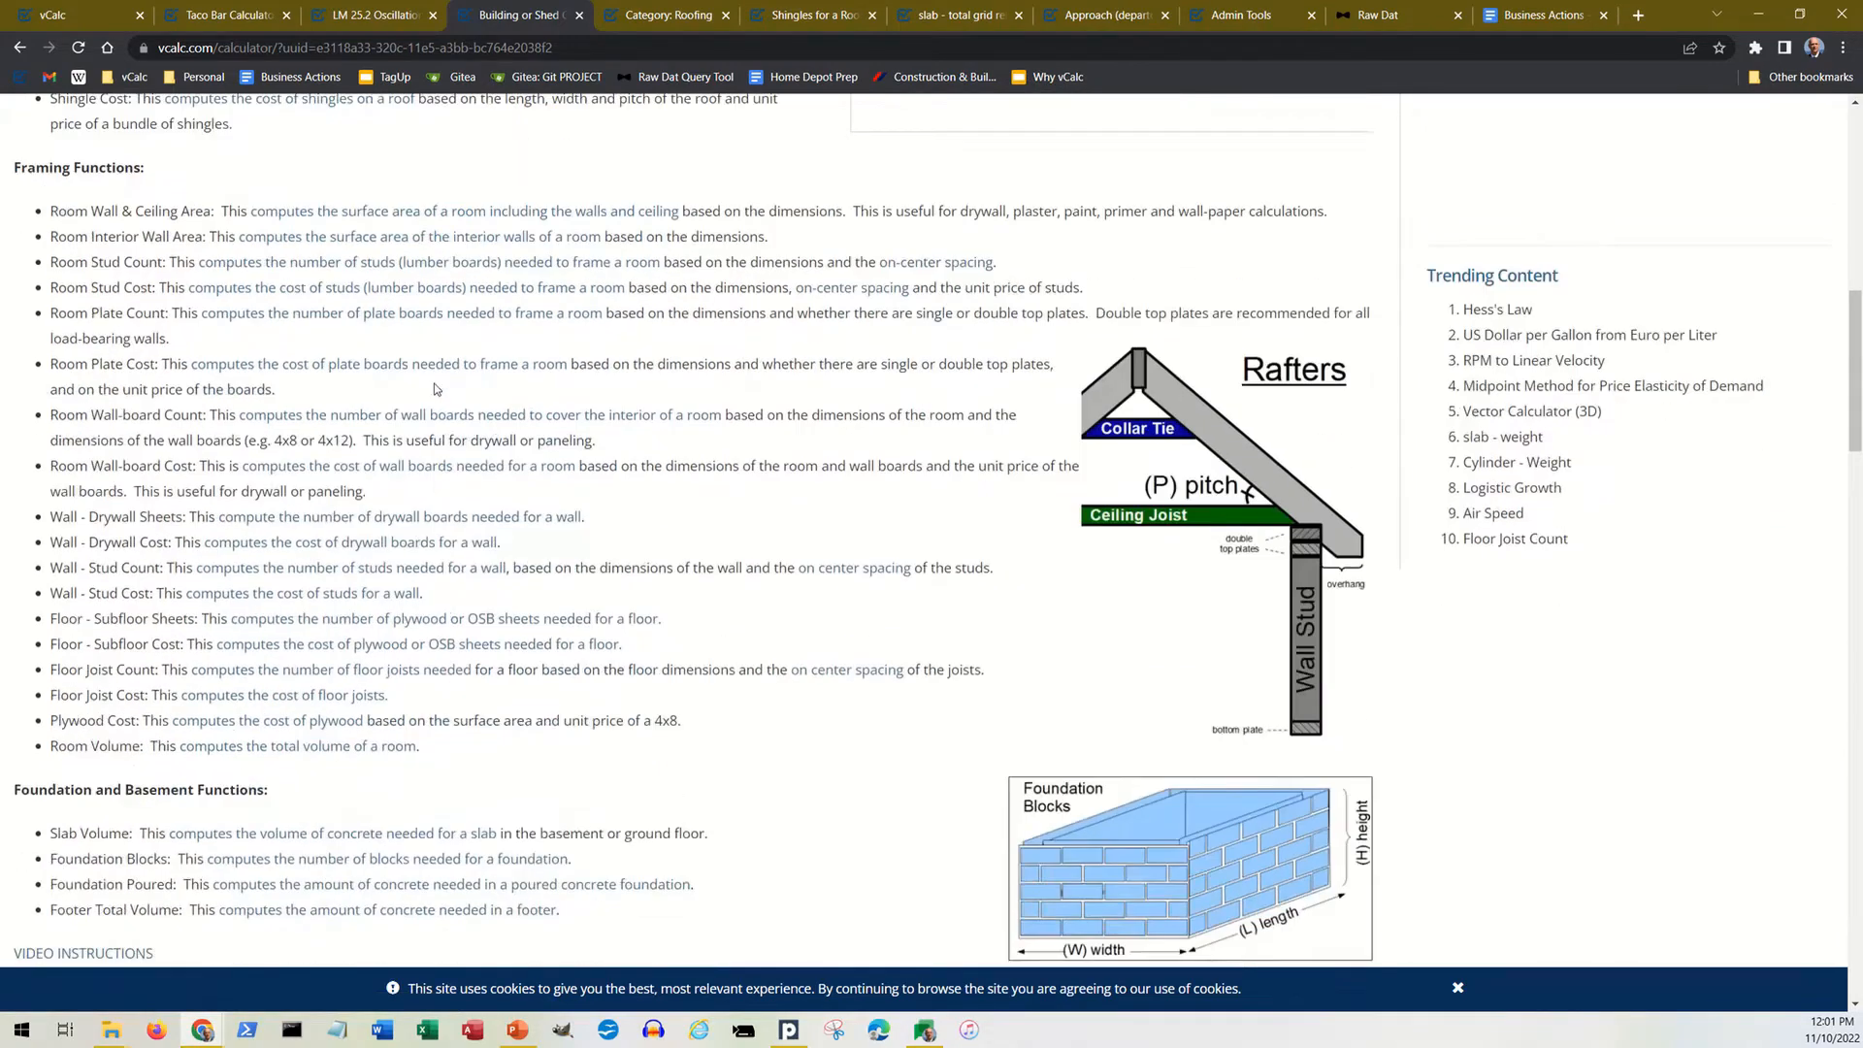
scroll(434, 389, up, 10)
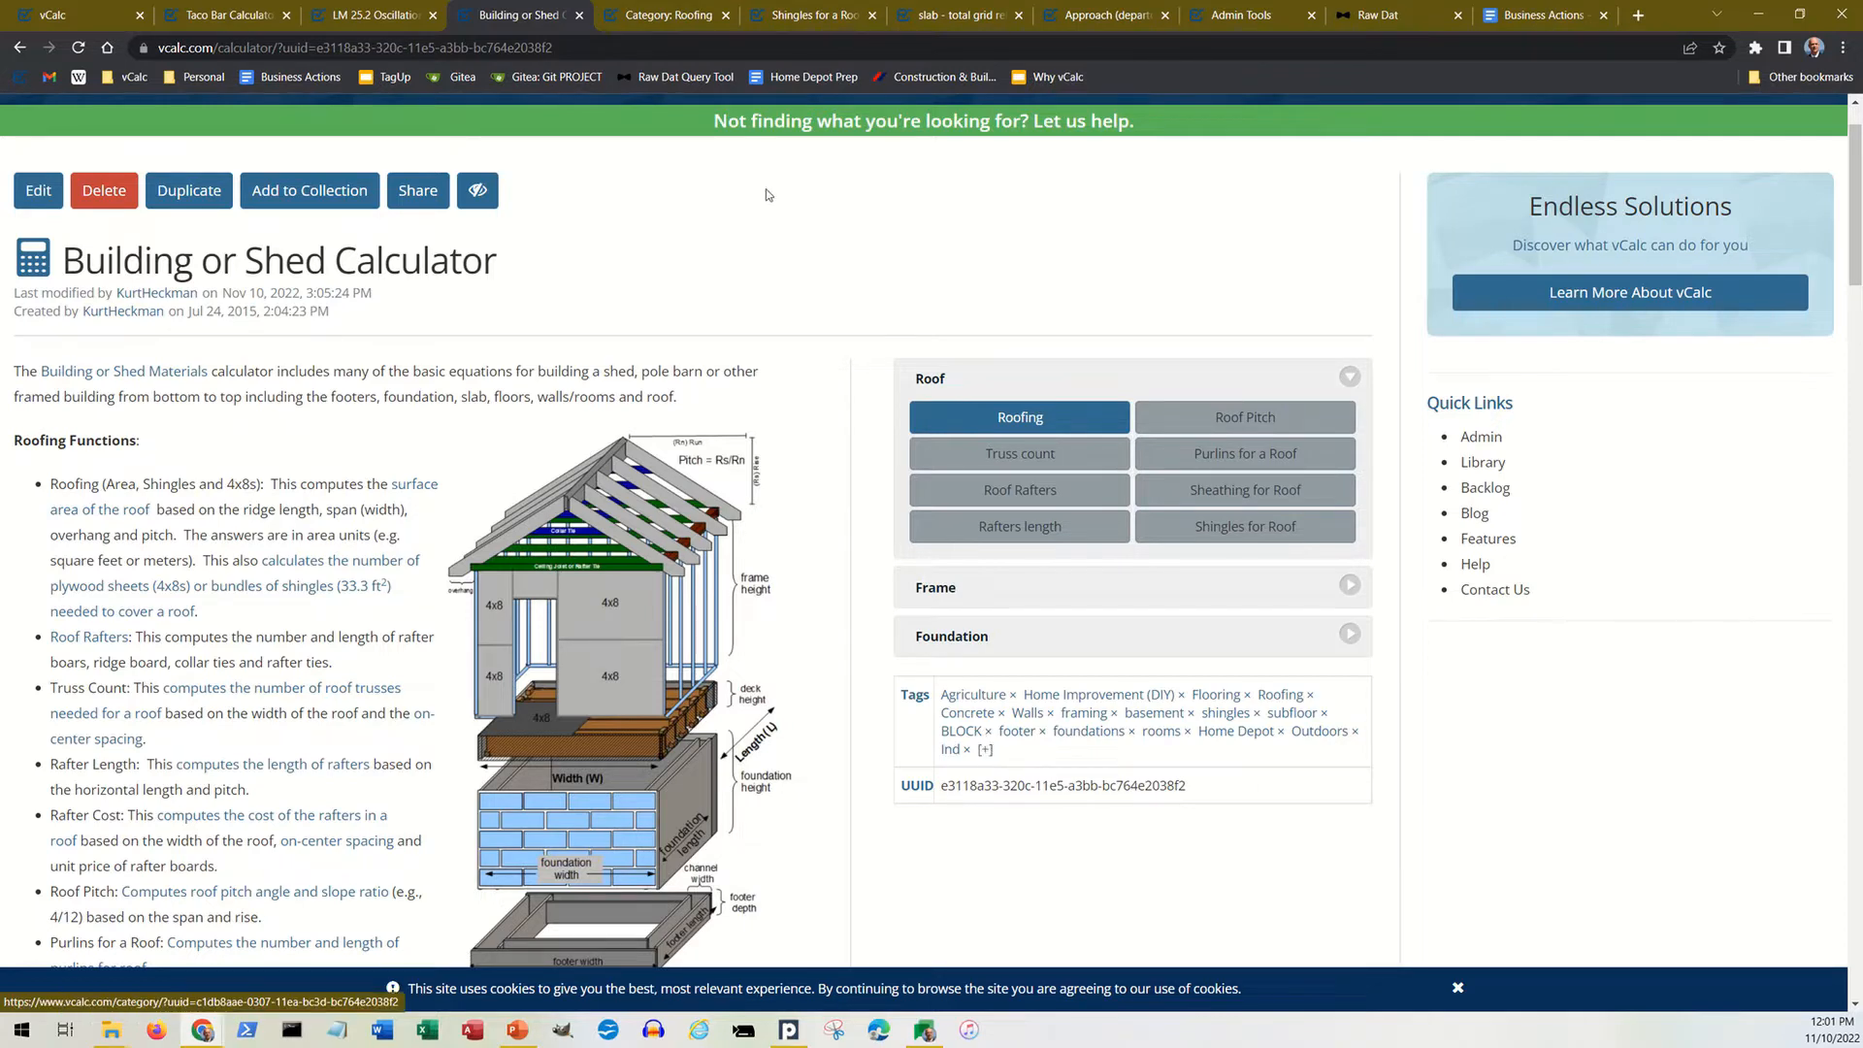
Step: Switch to the Roofing category page and examine its roofing descriptions and the diagrams of roof types, metal panels and shingle nailing
click(691, 19)
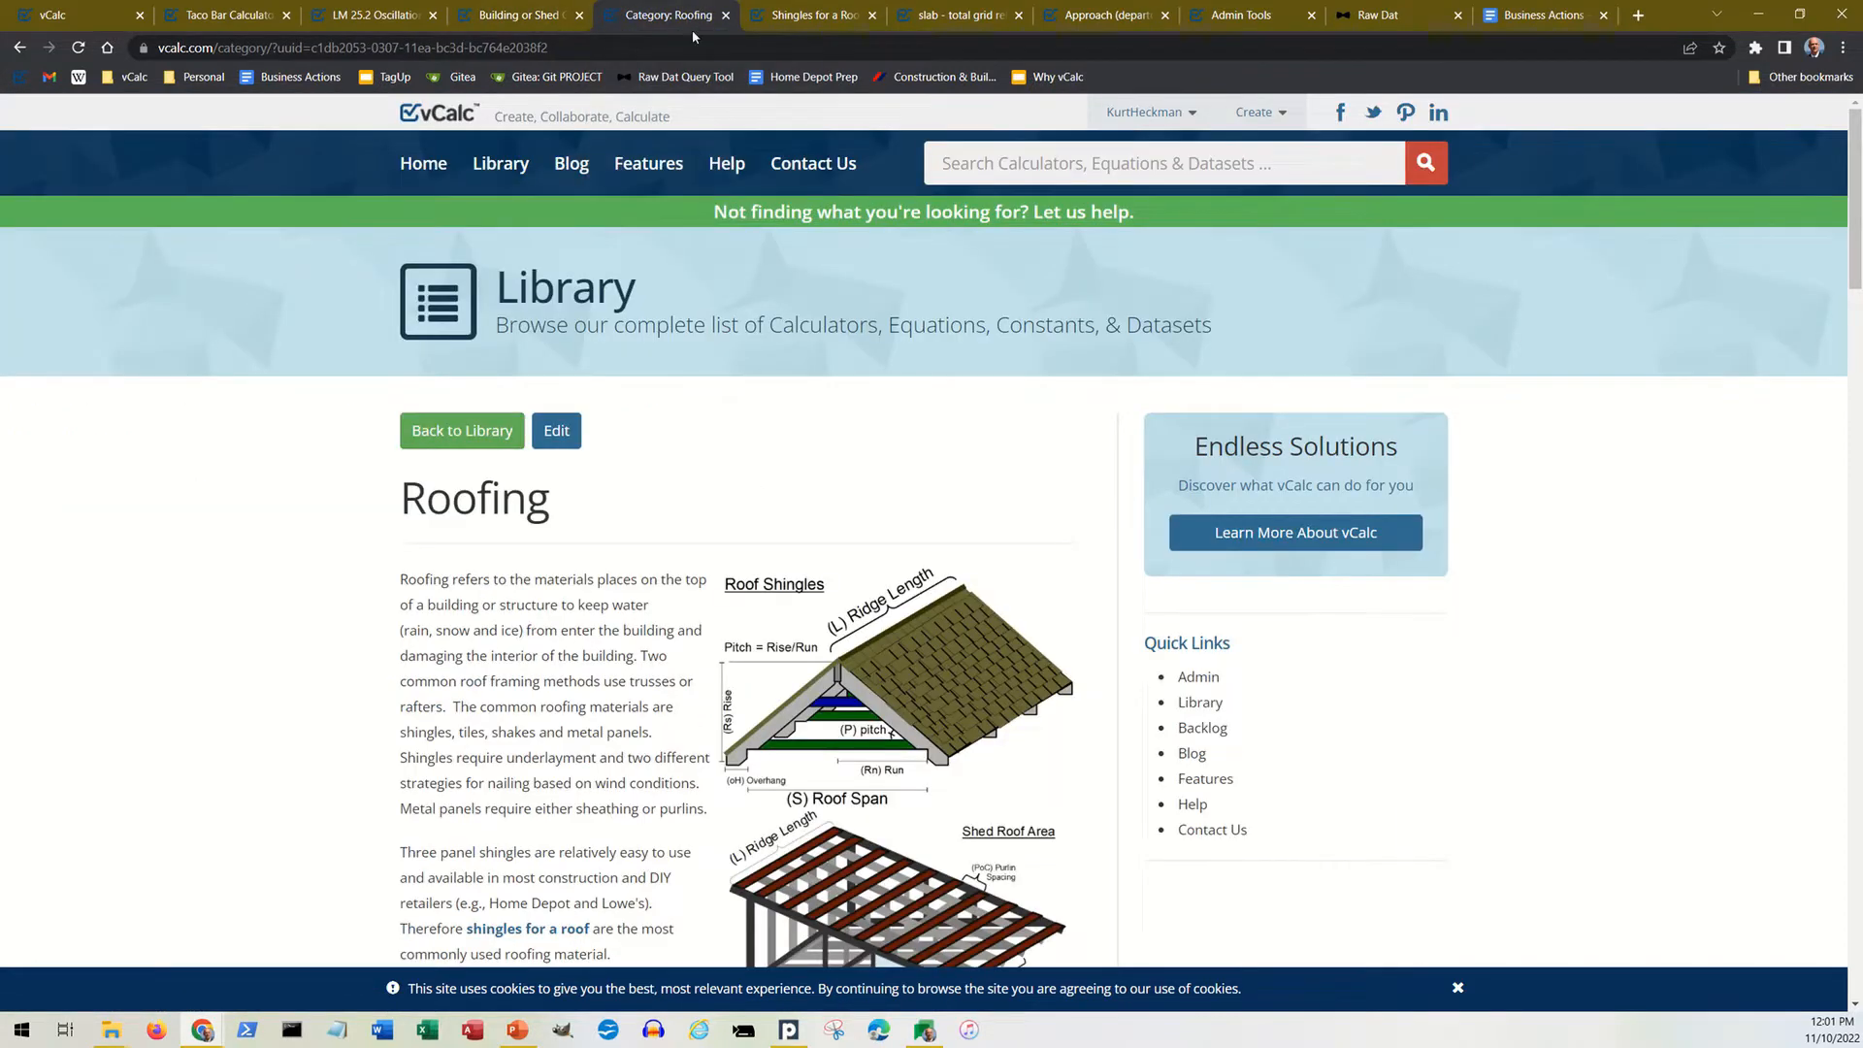
scroll(707, 288, down, 1)
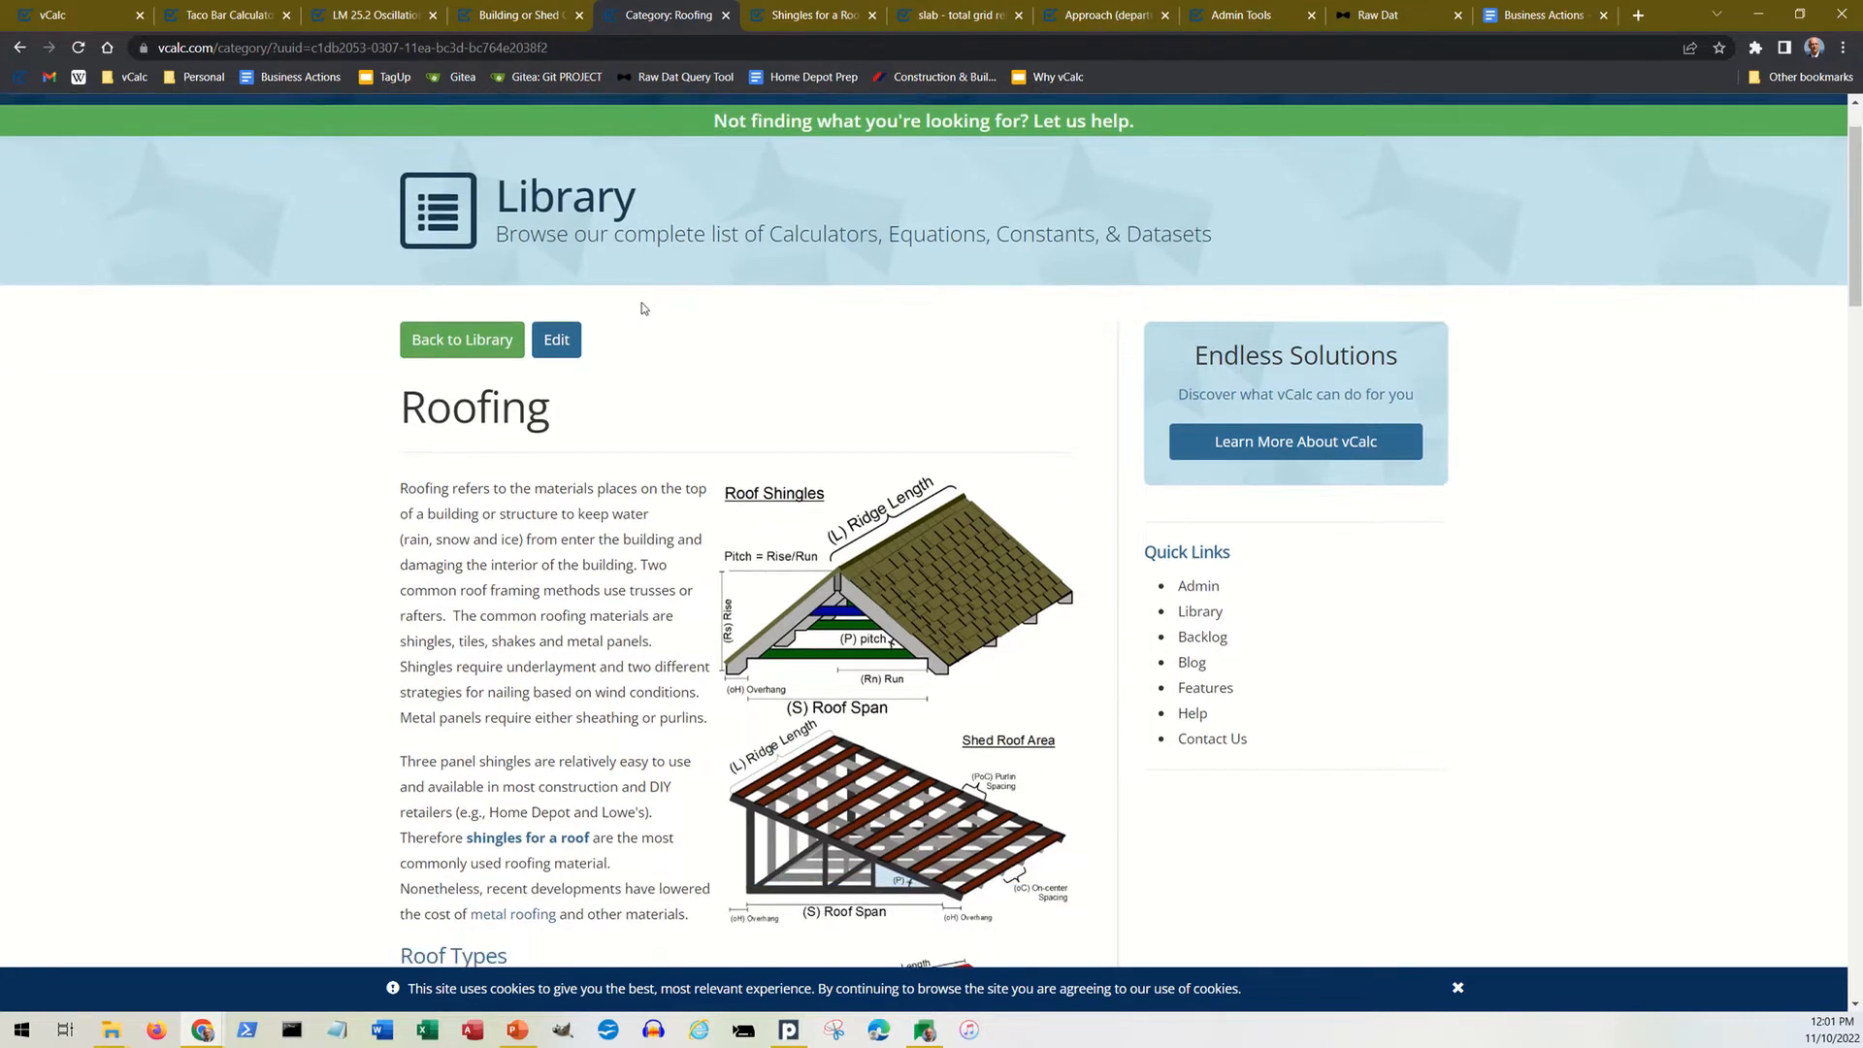
scroll(597, 374, down, 3)
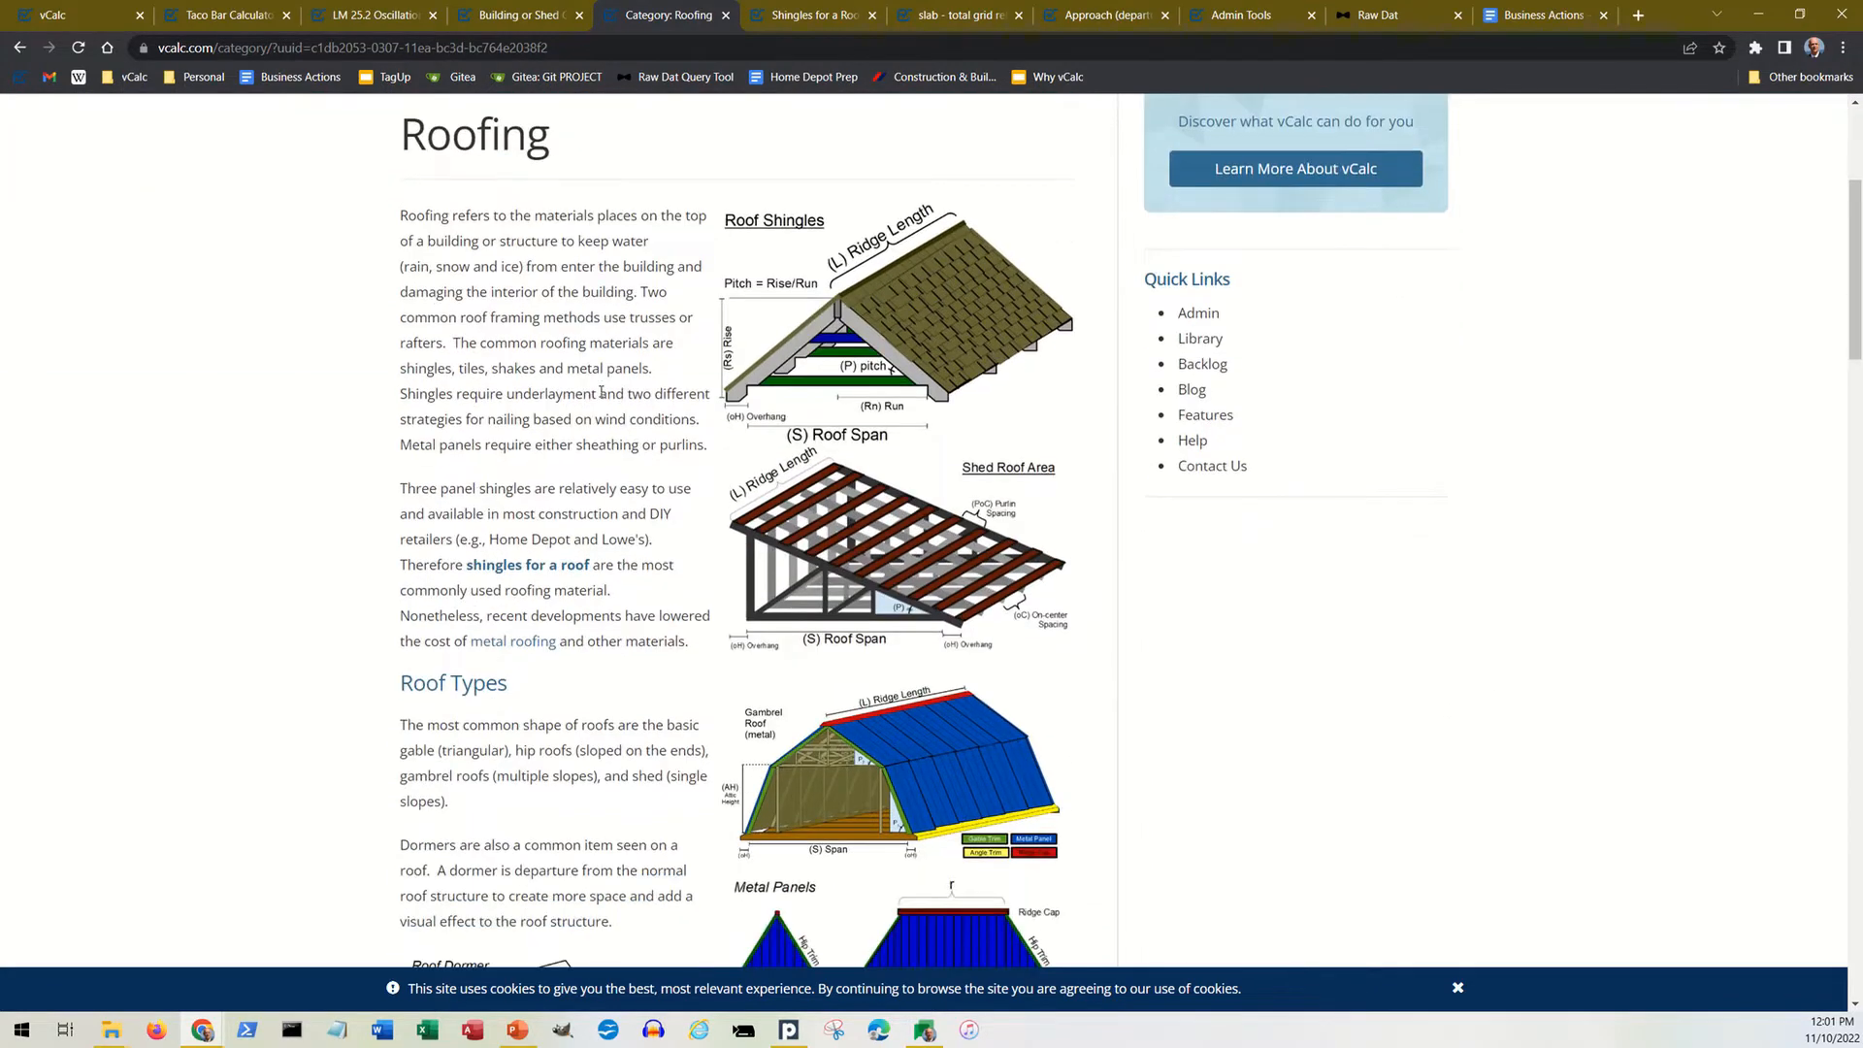
scroll(605, 387, down, 2)
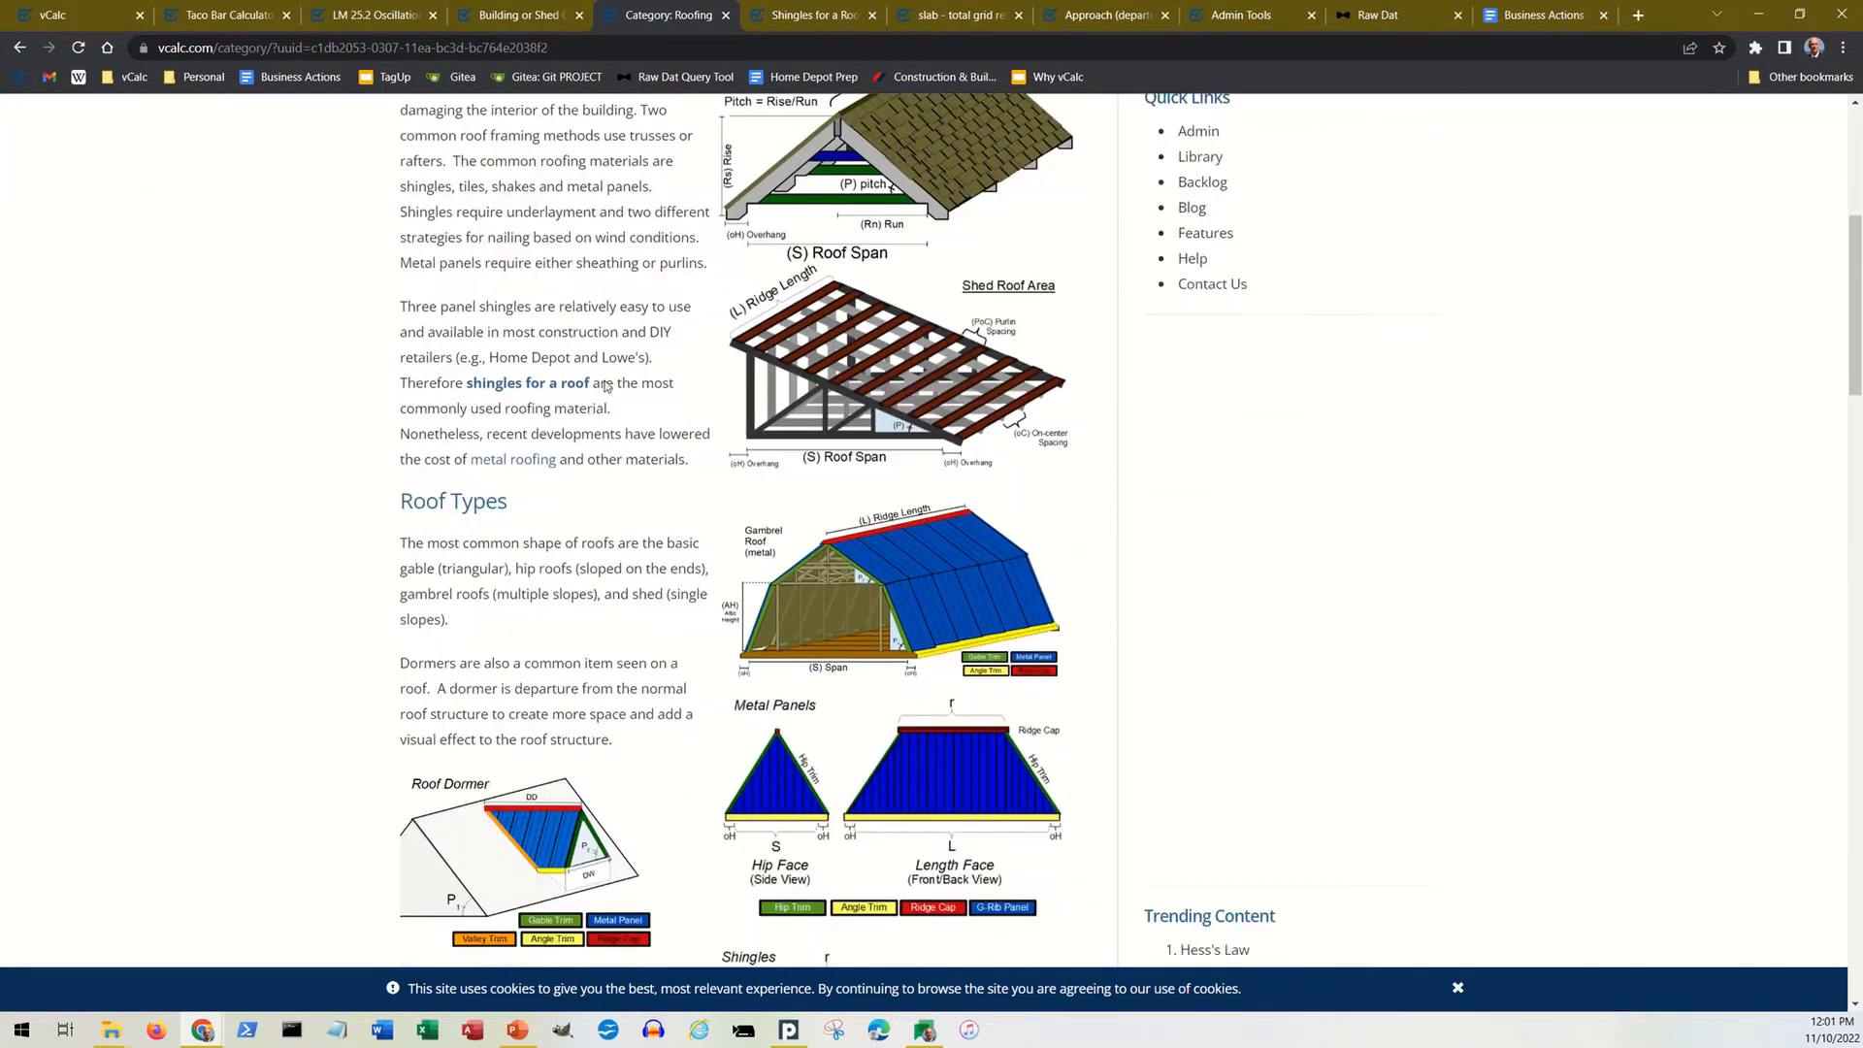
scroll(605, 381, down, 6)
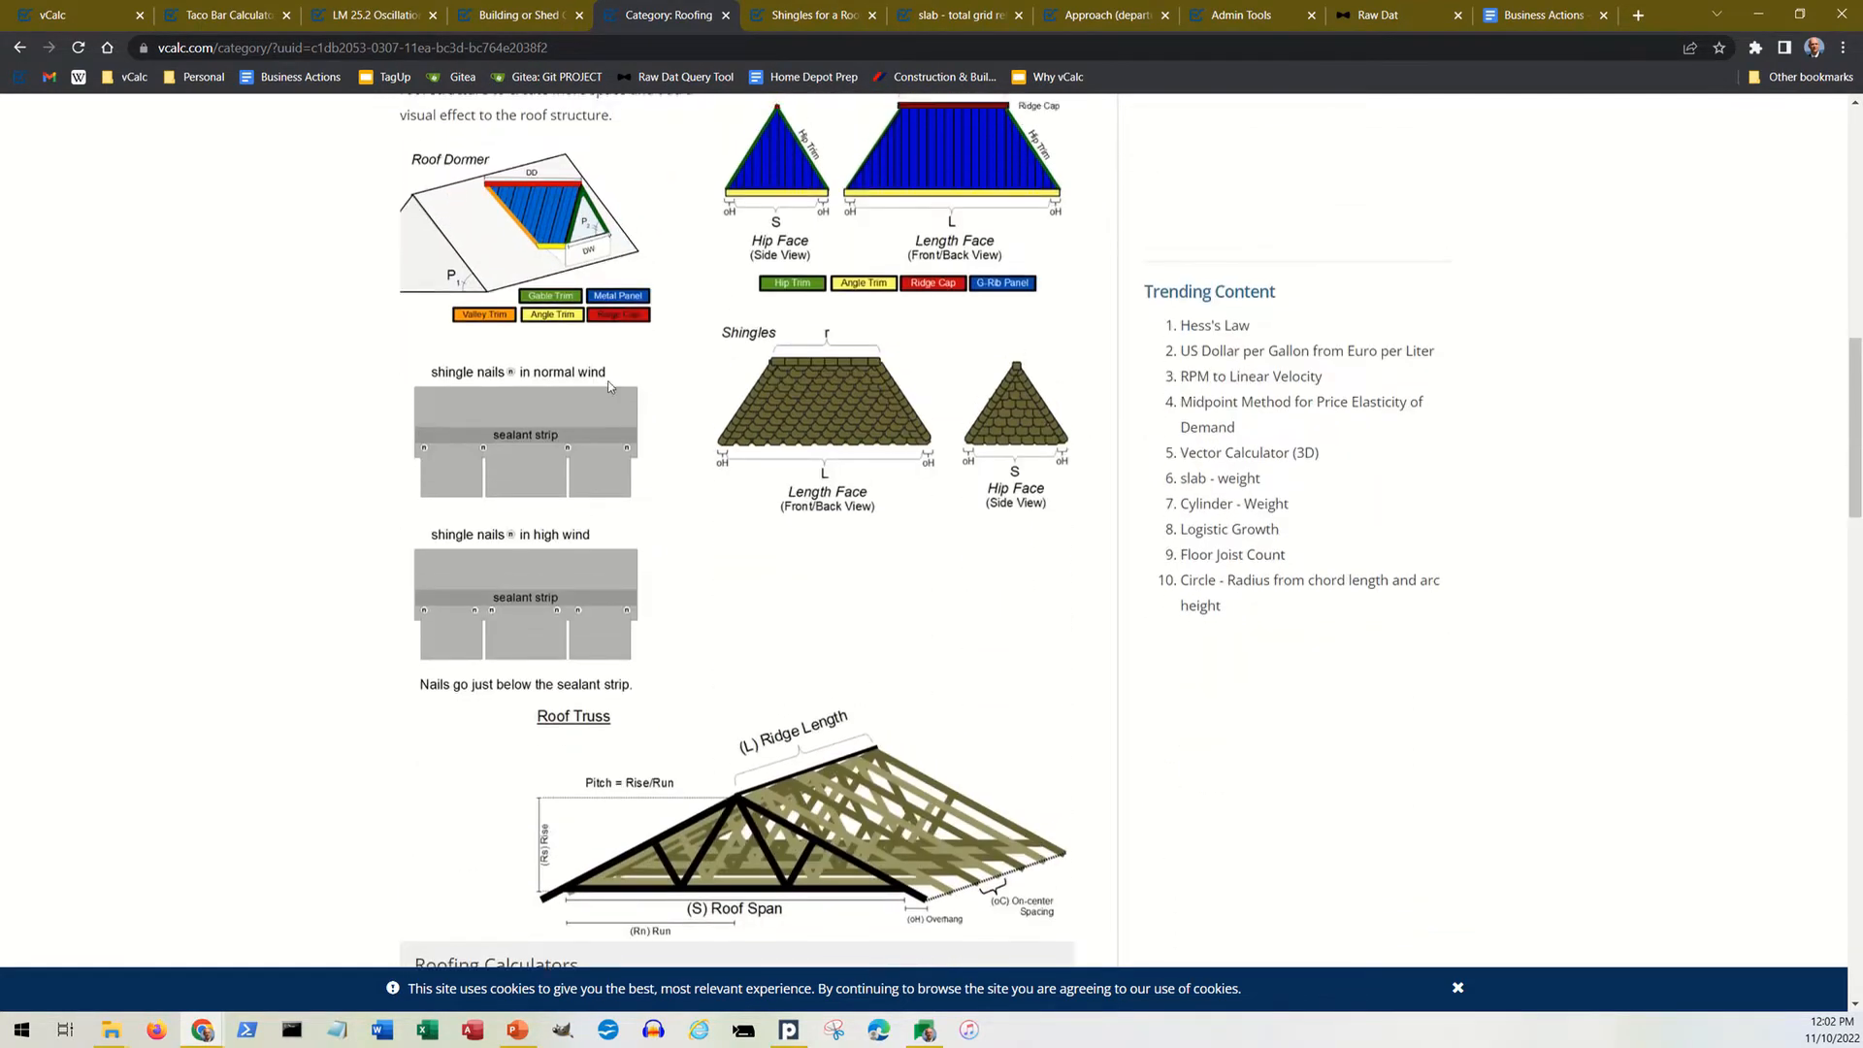
scroll(606, 466, up, 8)
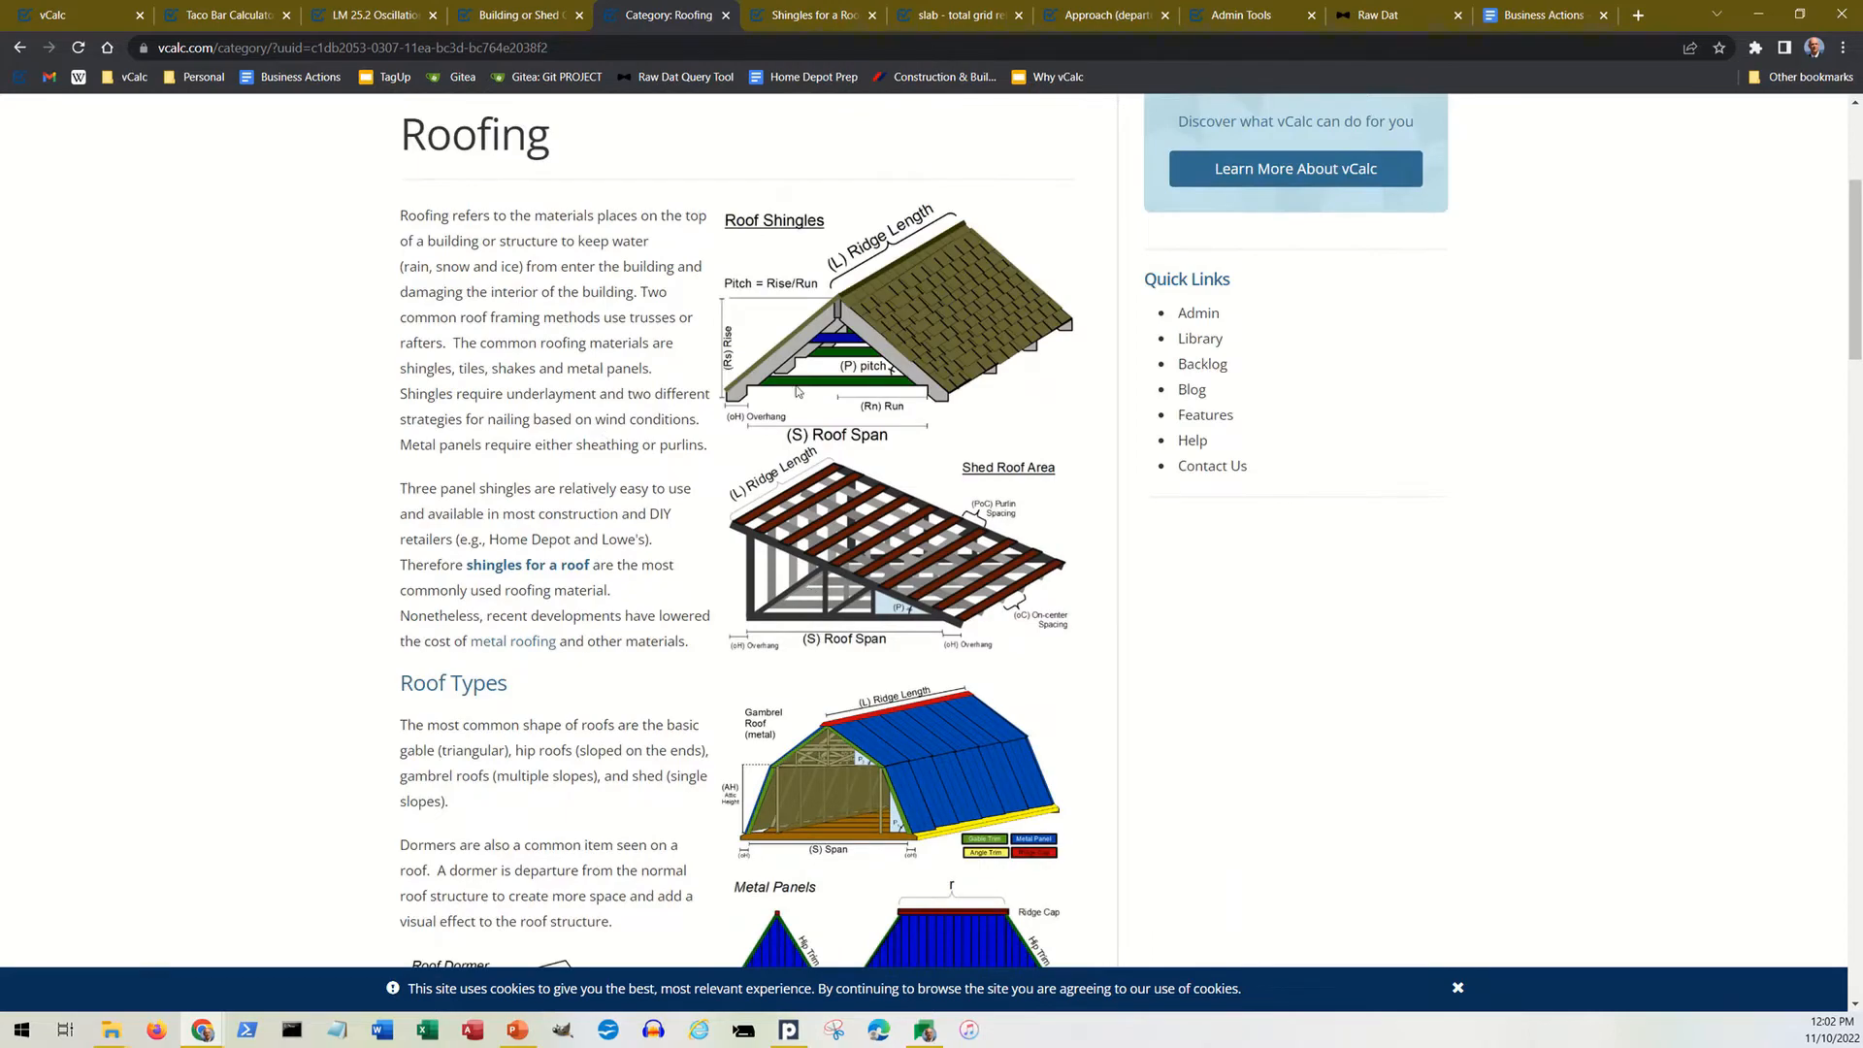
scroll(681, 529, down, 6)
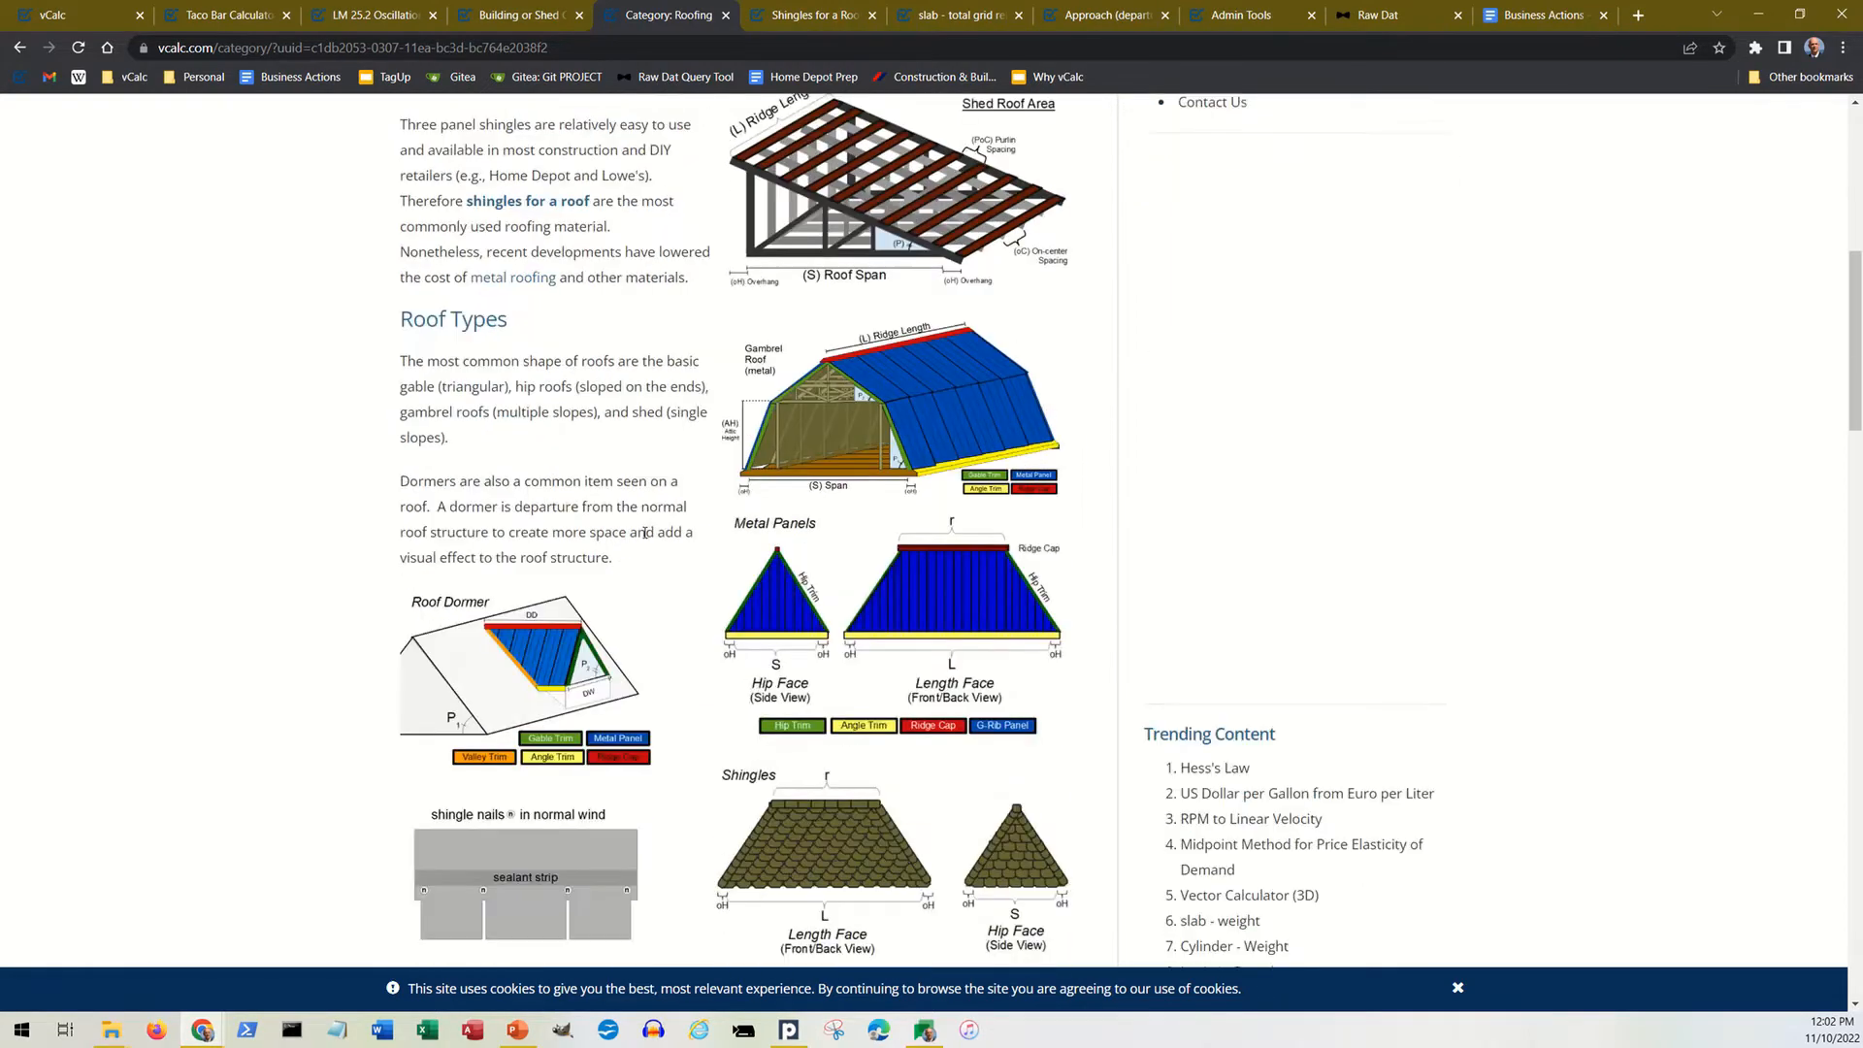
Step: Look through the Roofing Calculators and Roofing Equations lists, and locate the shingles for a roof link in the introduction
scroll(646, 538, down, 10)
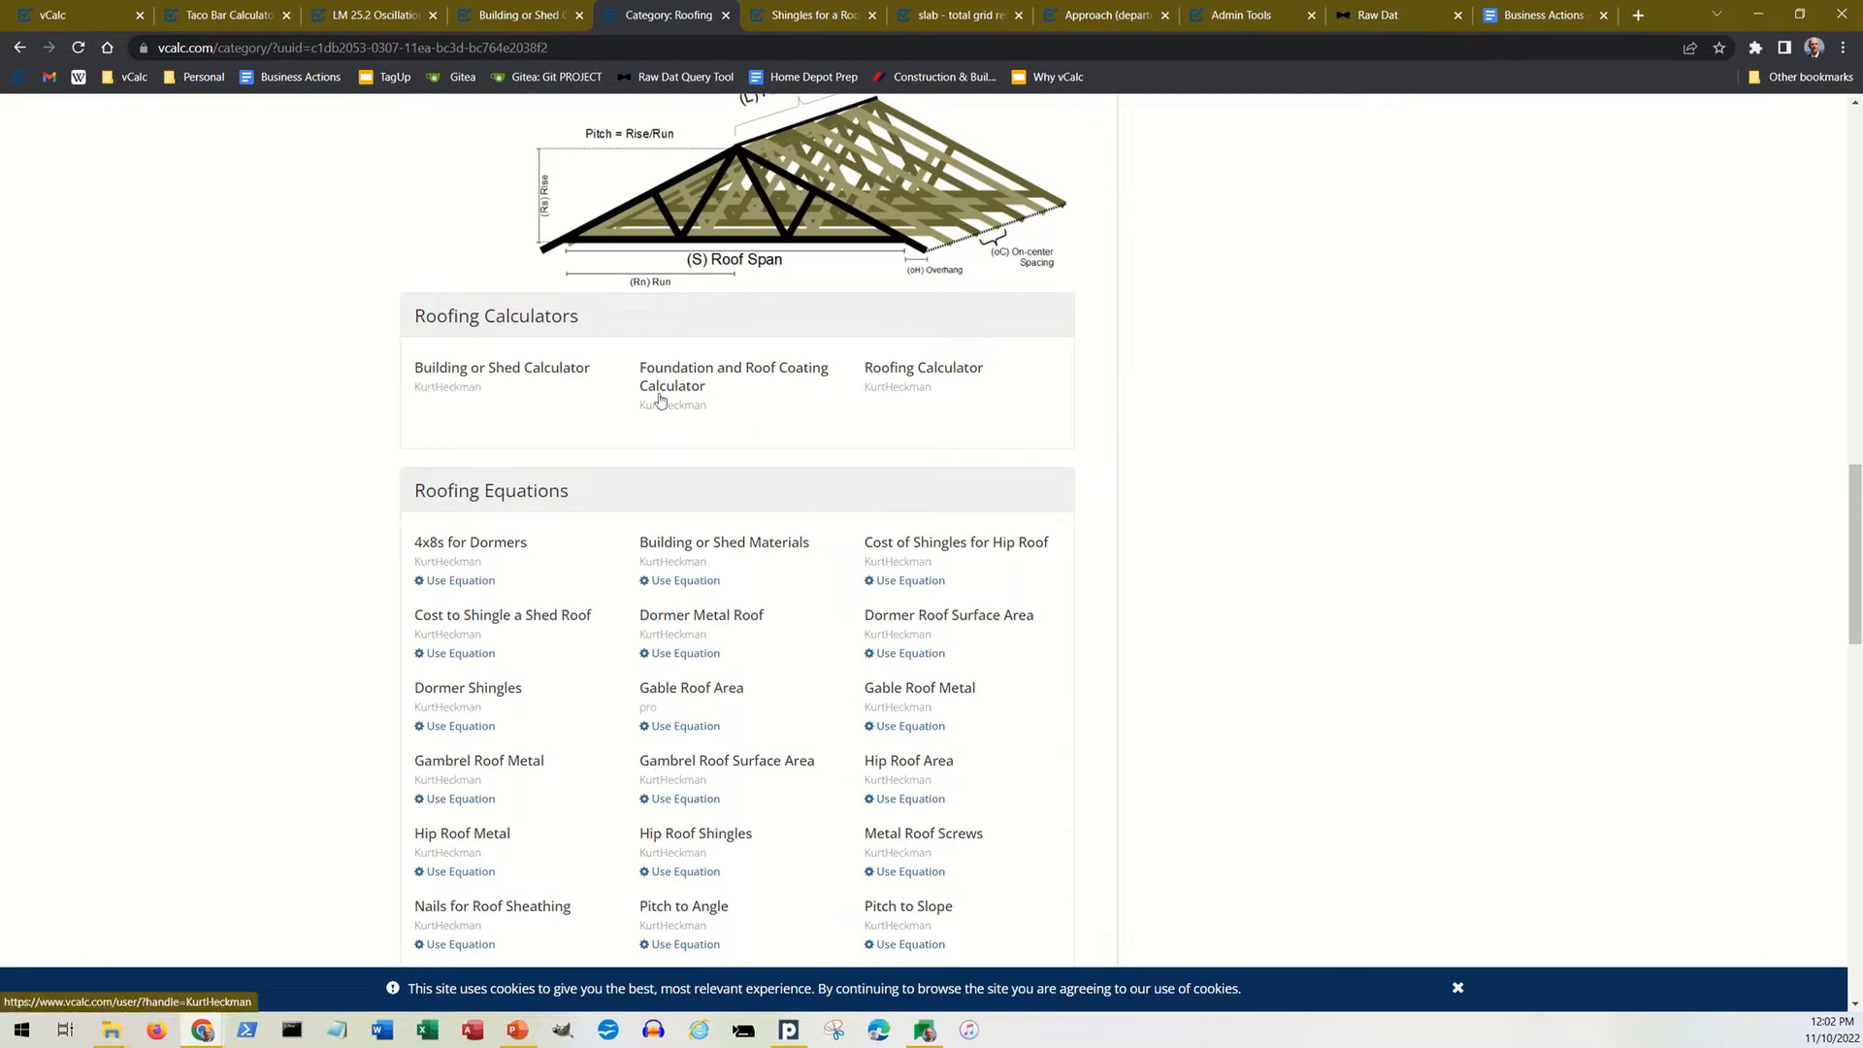
scroll(355, 405, down, 3)
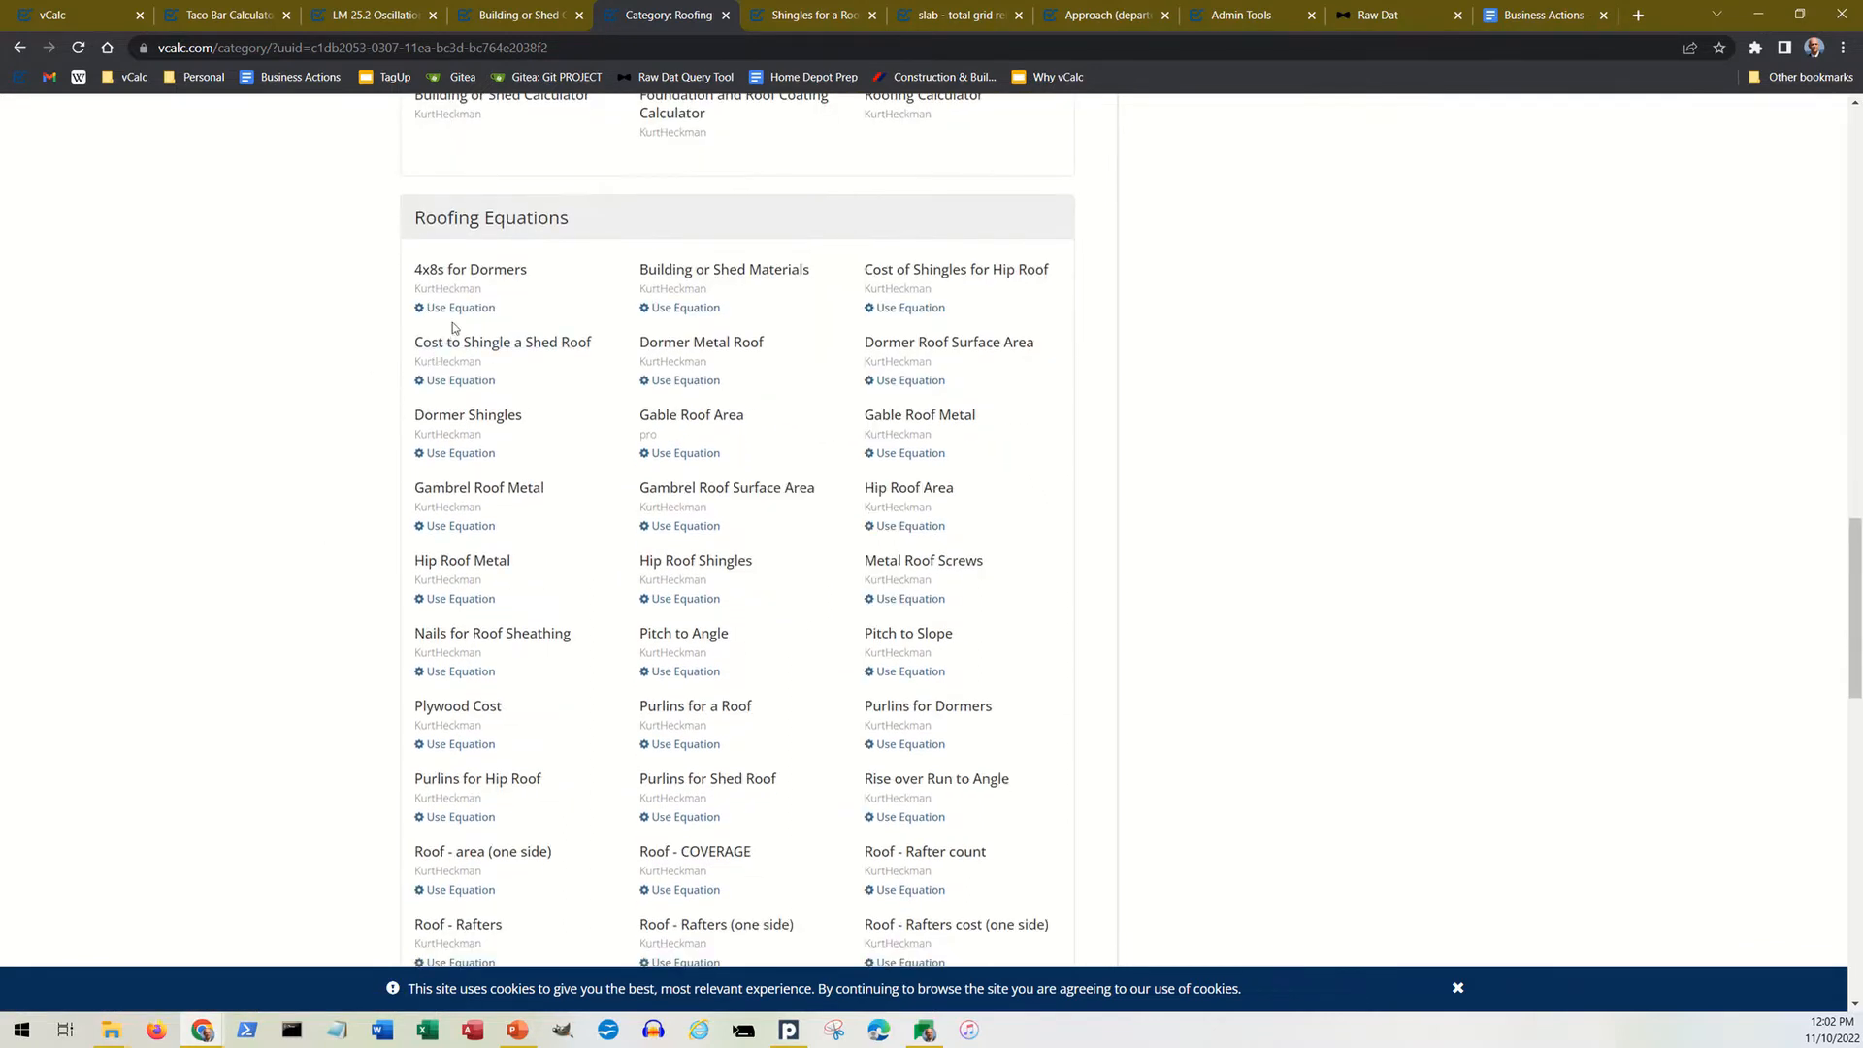
scroll(450, 675, down, 3)
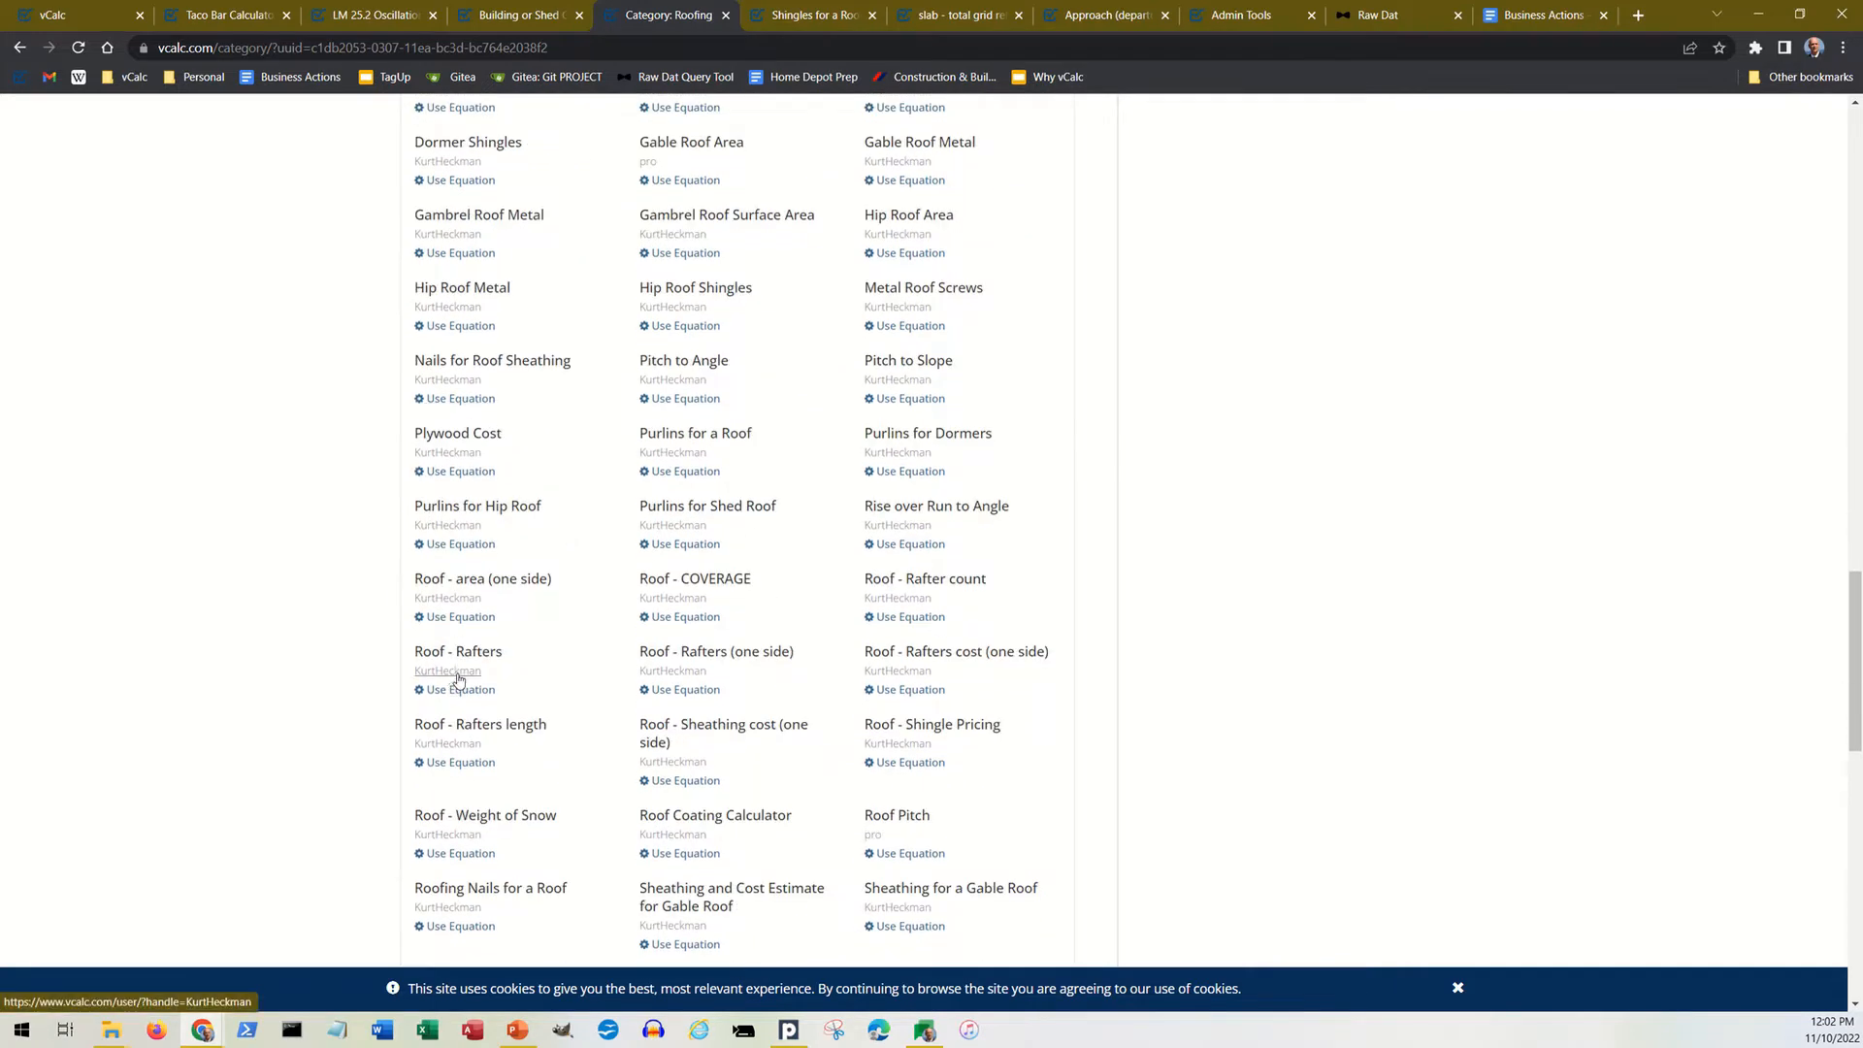
scroll(451, 680, down, 2)
scroll(456, 680, up, 6)
scroll(541, 627, up, 15)
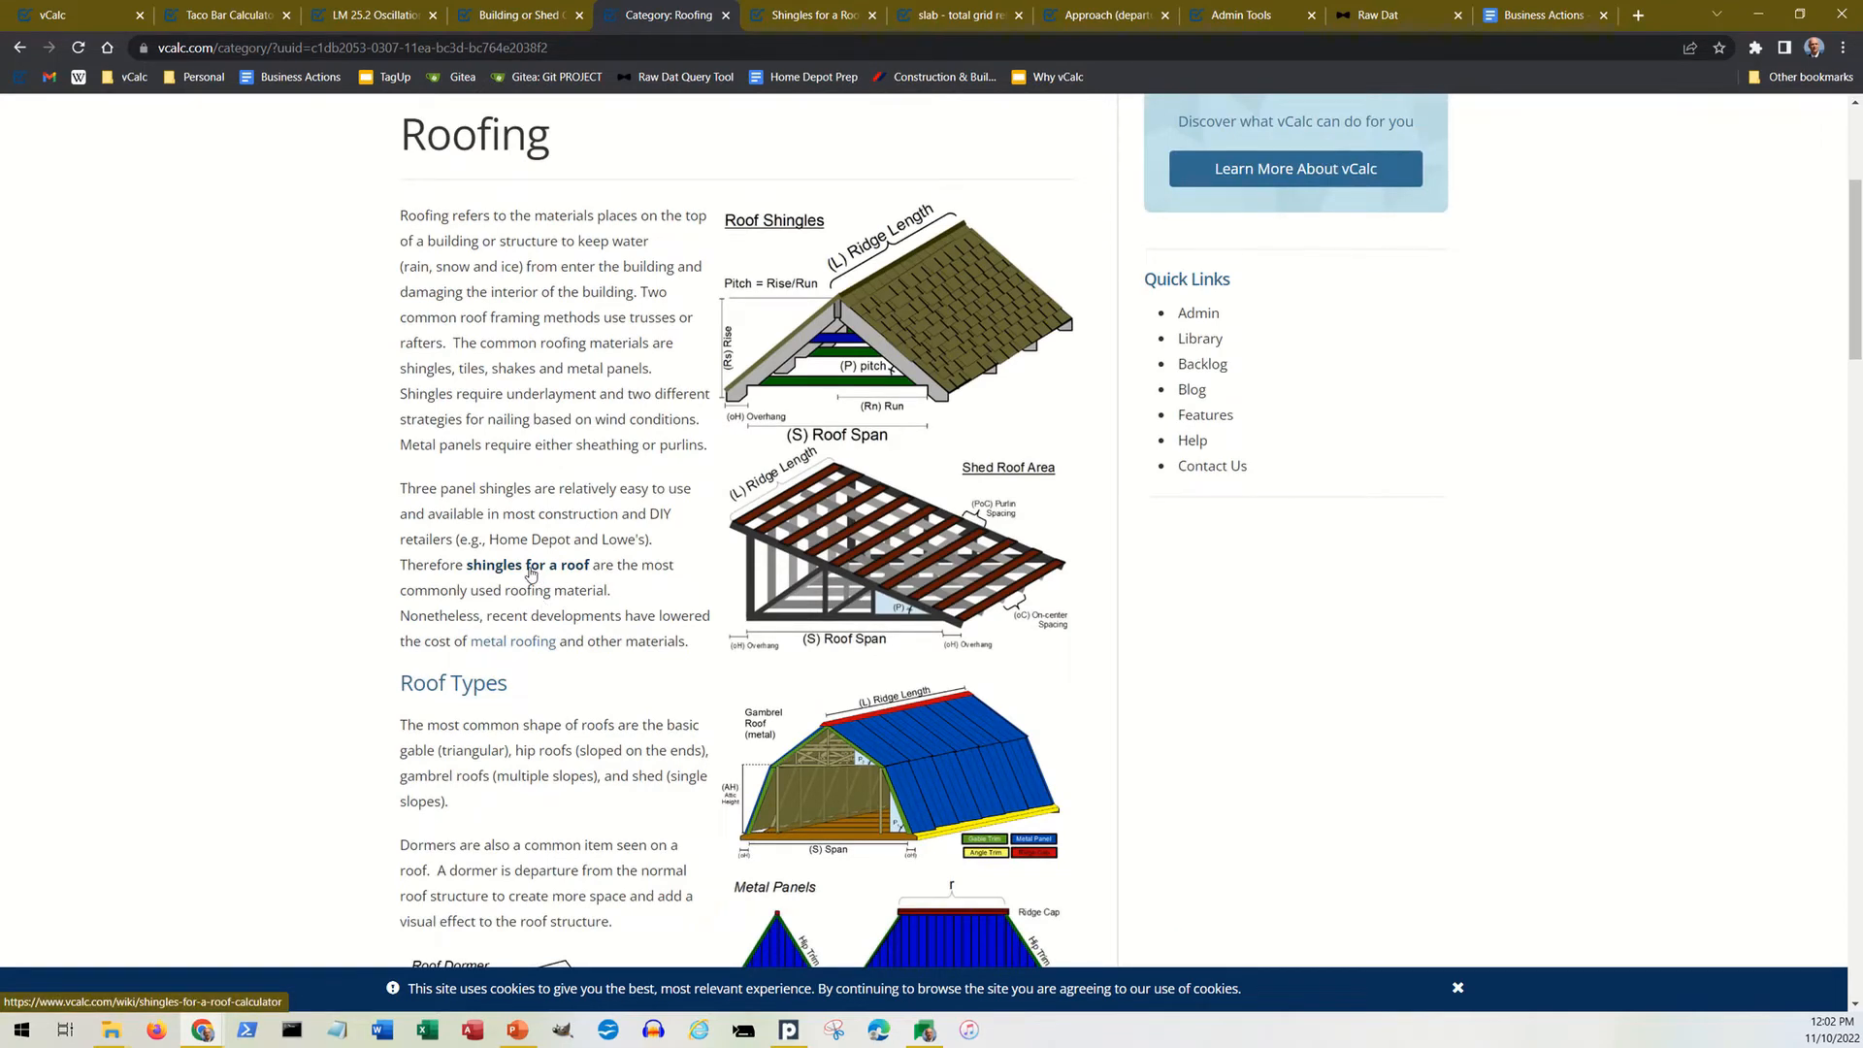
scroll(531, 575, up, 3)
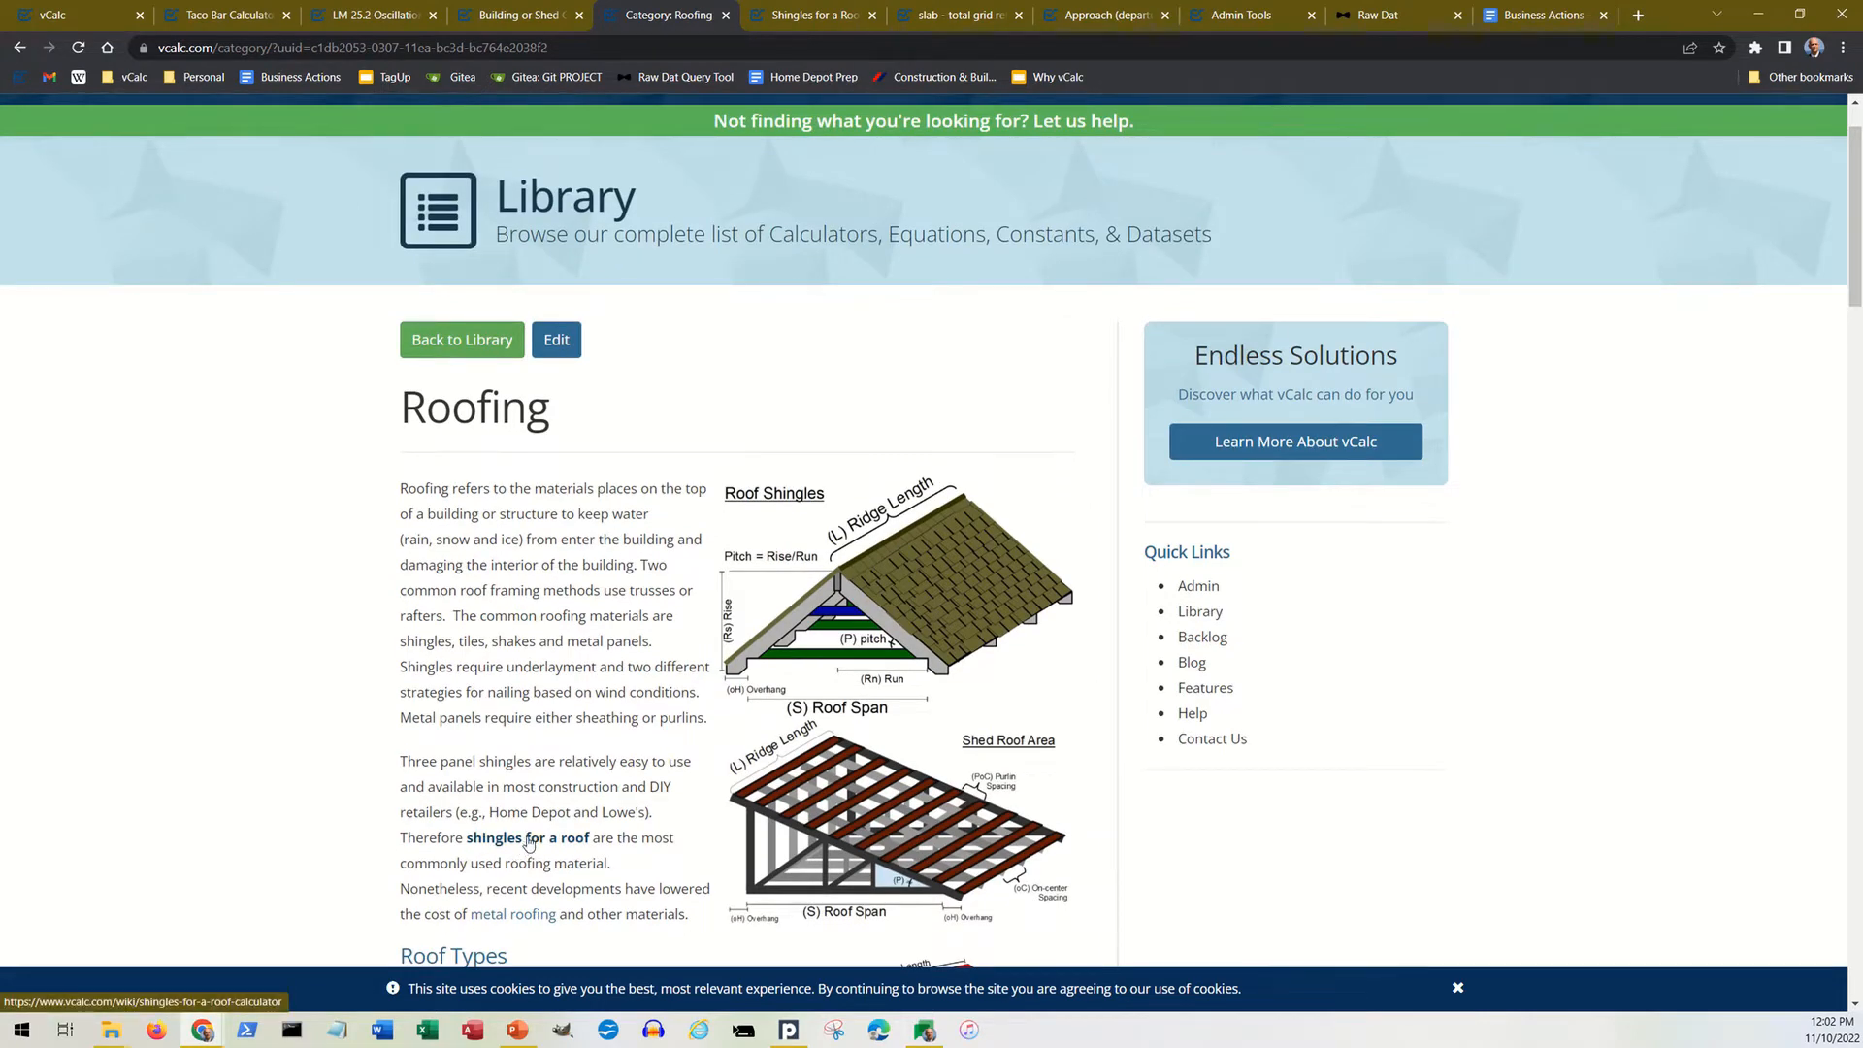
Step: Switch to the Shingles for a Roof equation page and read its input fields, instructions and math explanation
key(ctrl+Tab)
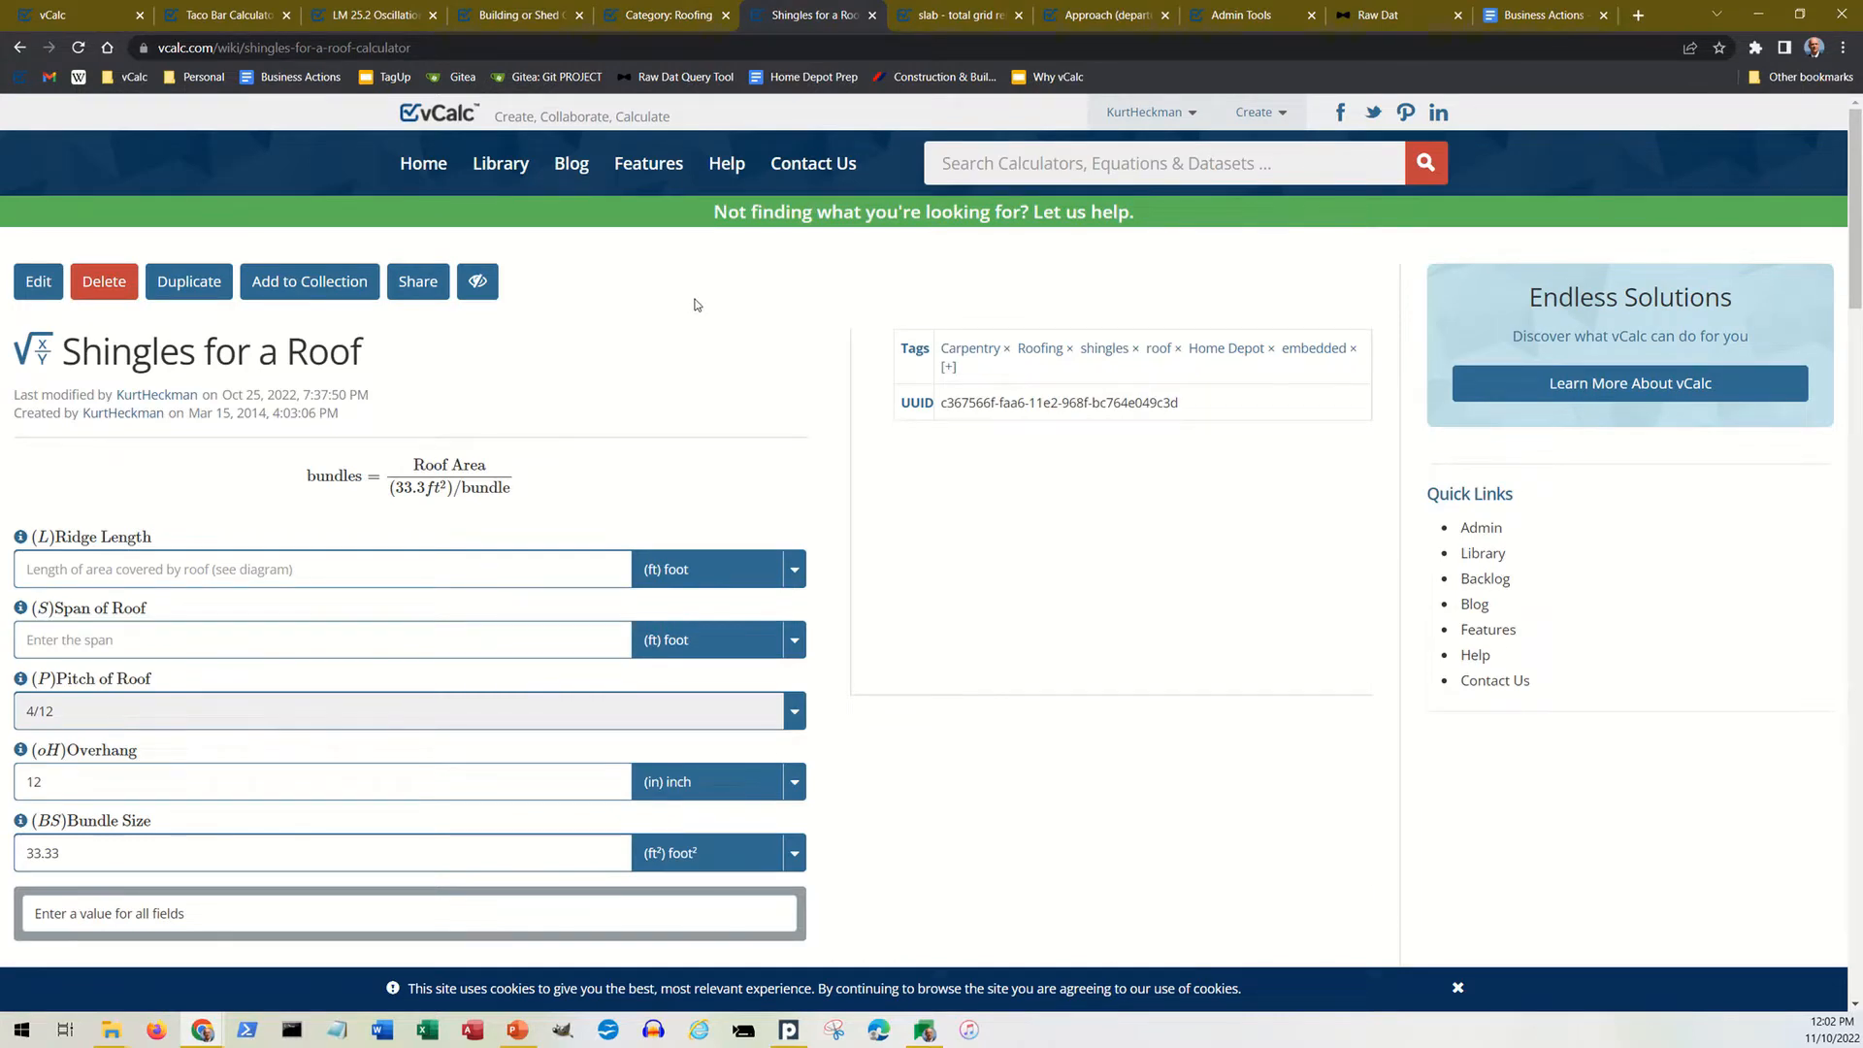
scroll(695, 305, down, 1)
scroll(694, 303, down, 6)
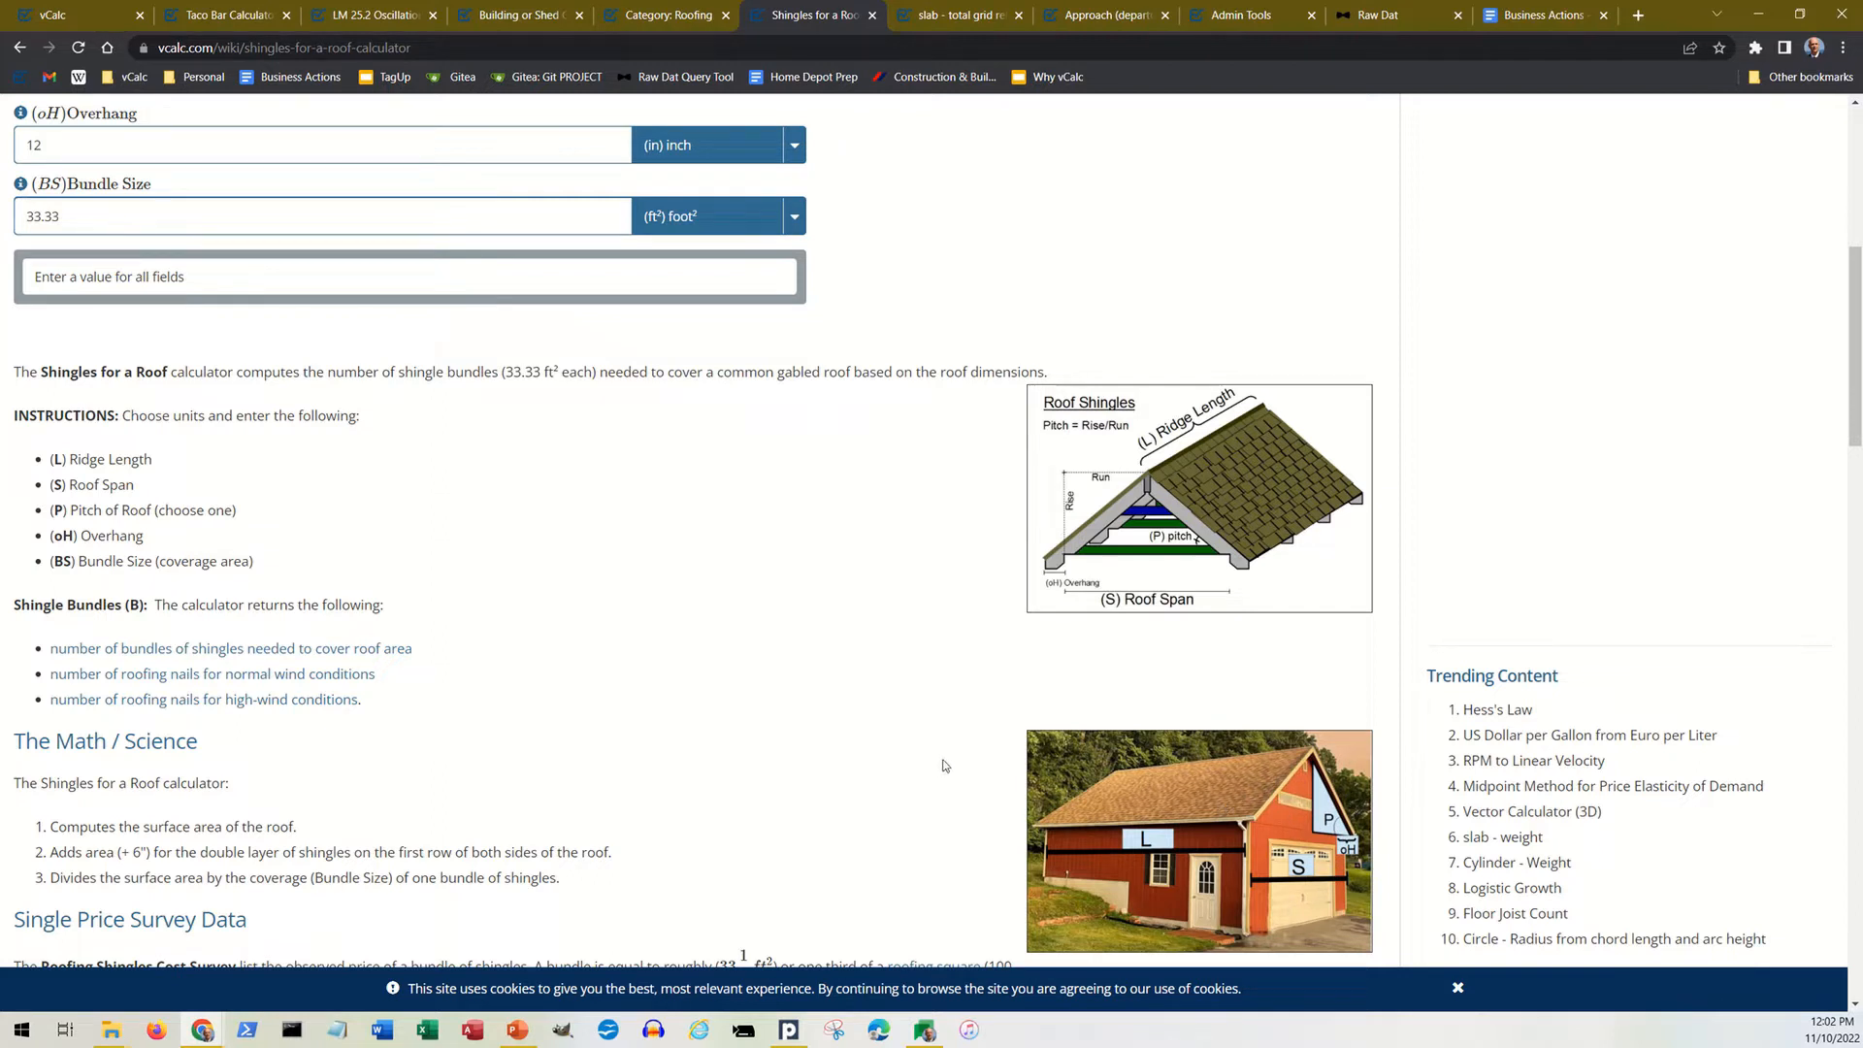
Step: Calculate the shingles for a roof with a ridge length of 24 ft, a span of 18 ft and a pitch of 8/12
scroll(946, 765, up, 3)
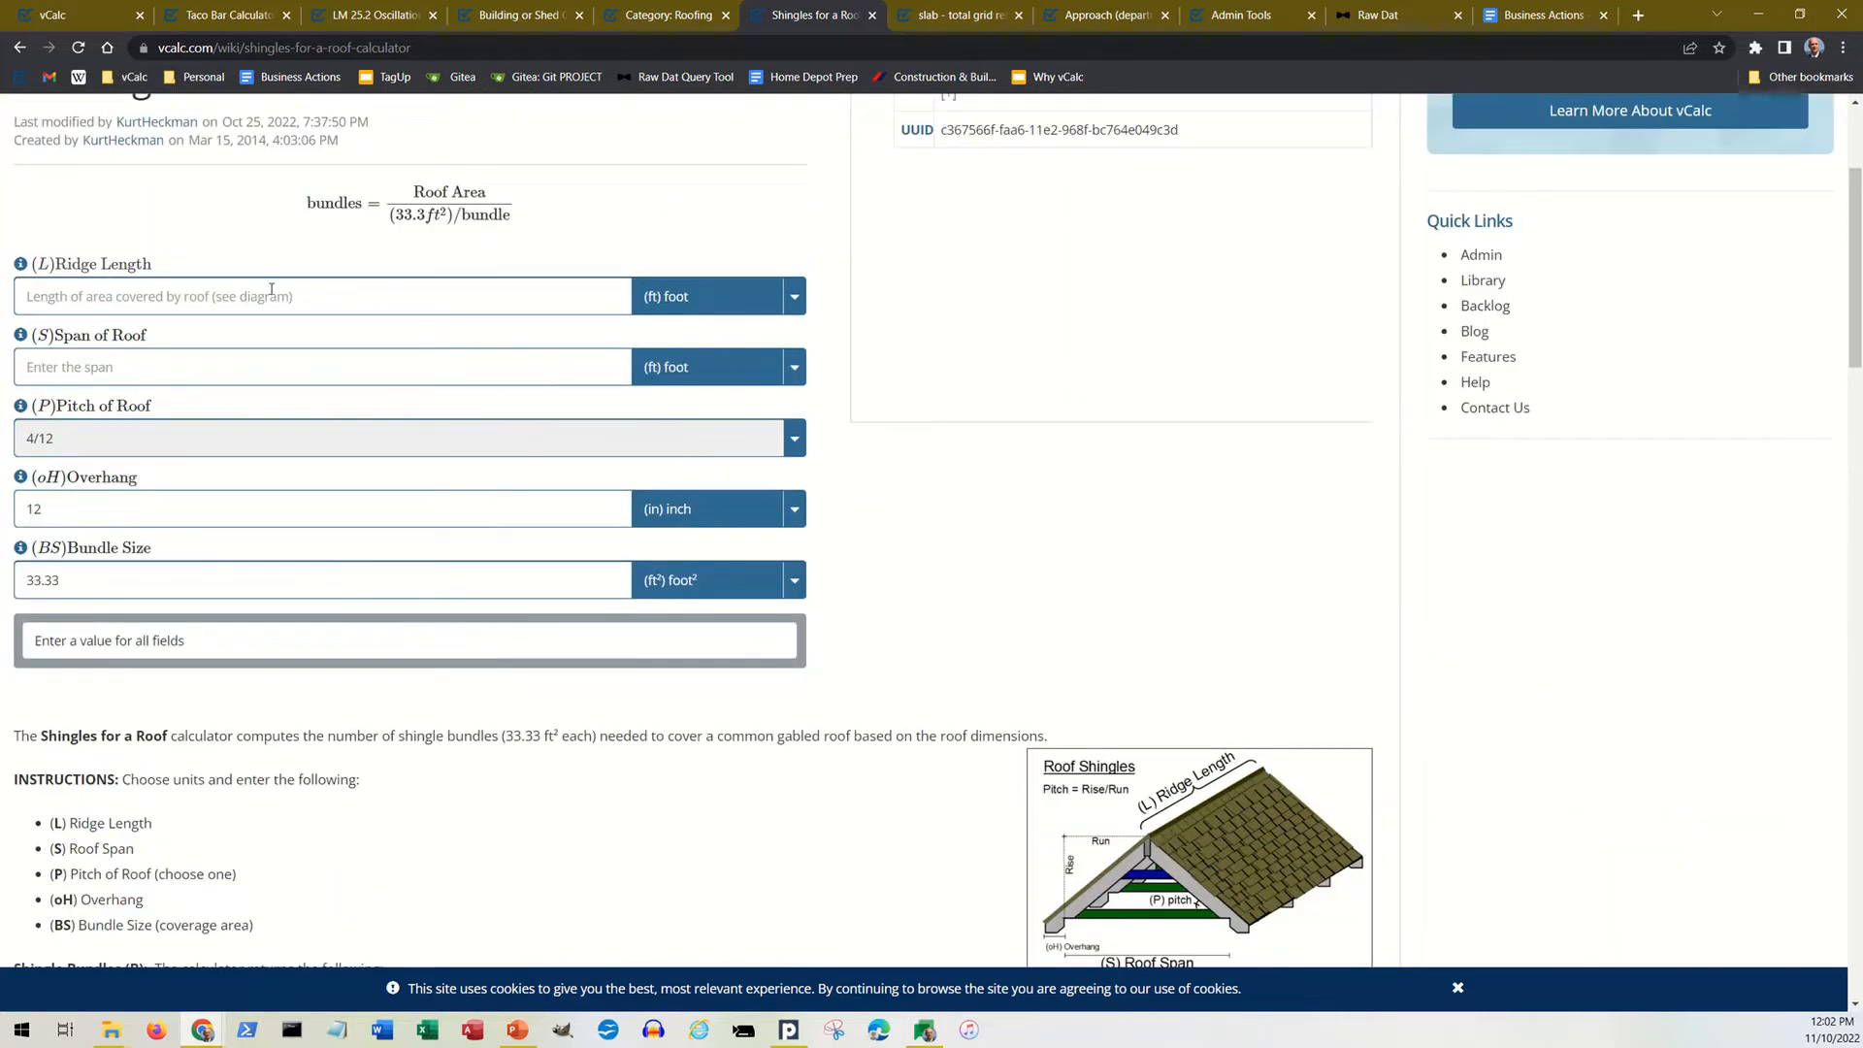
click(272, 294)
text(24)
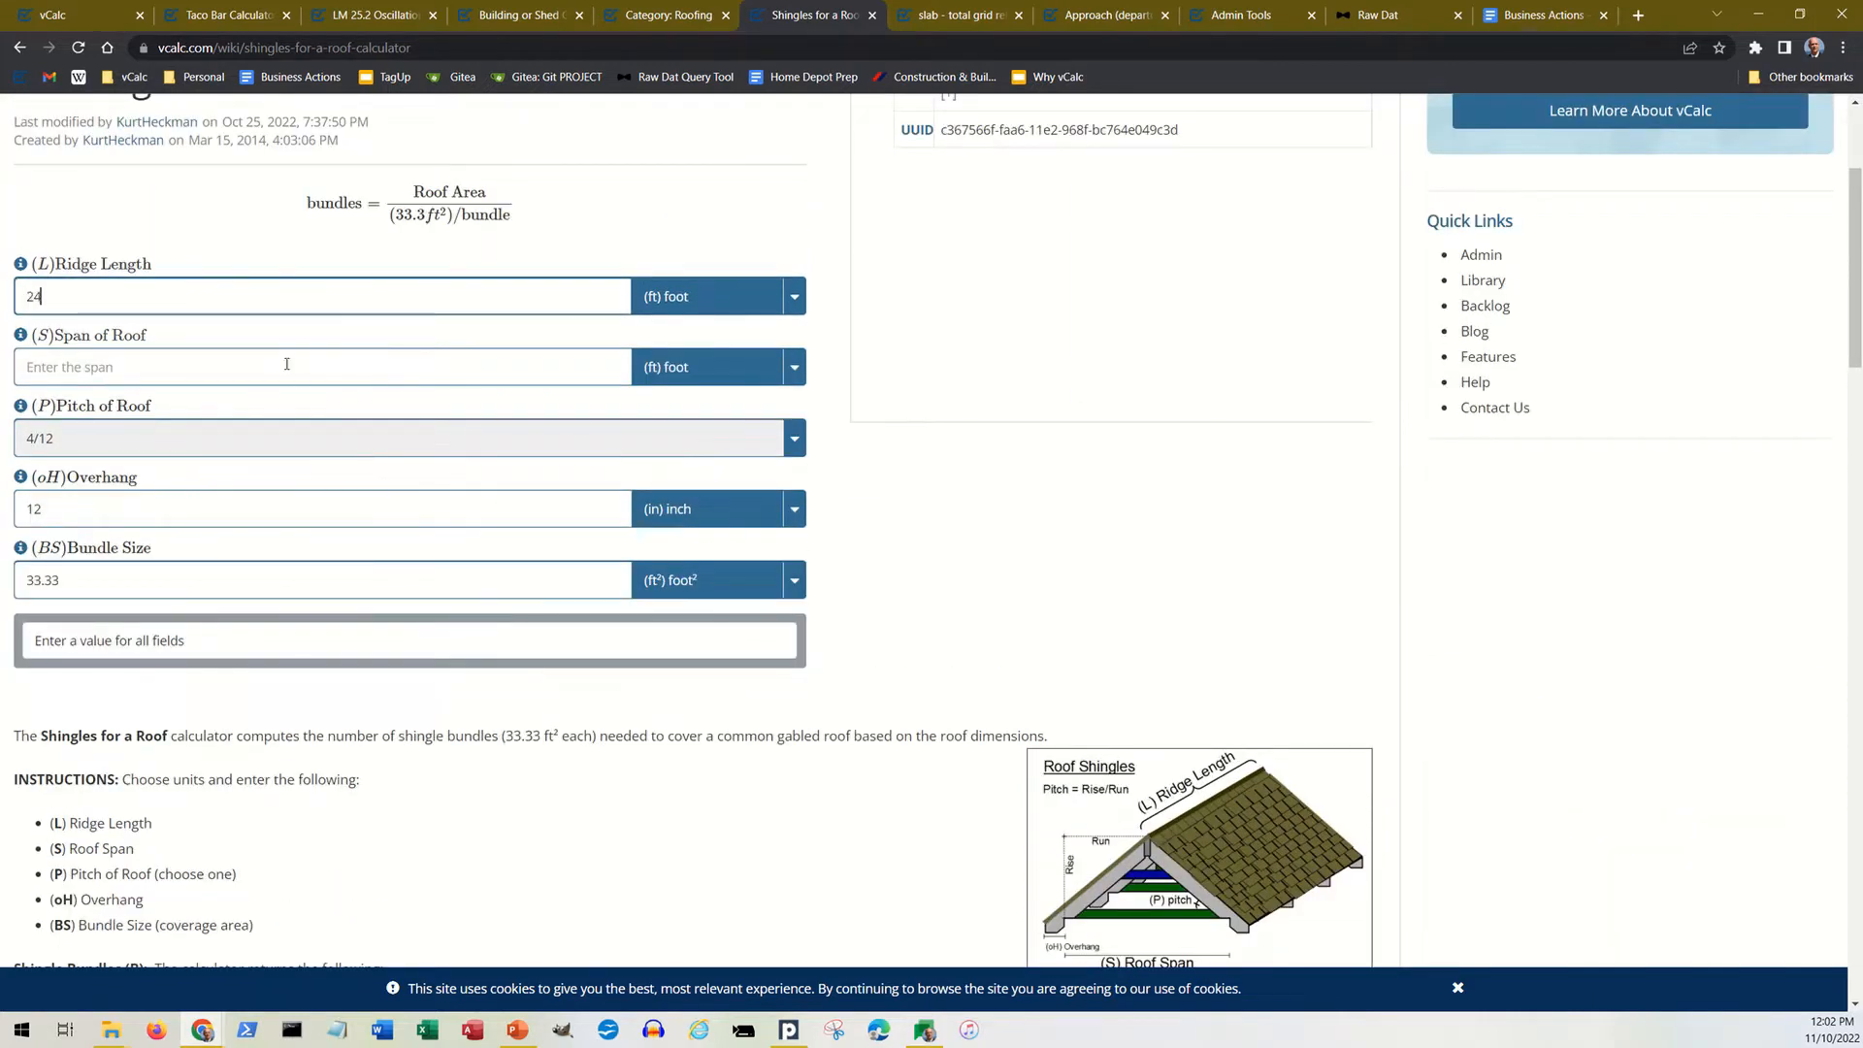
click(213, 369)
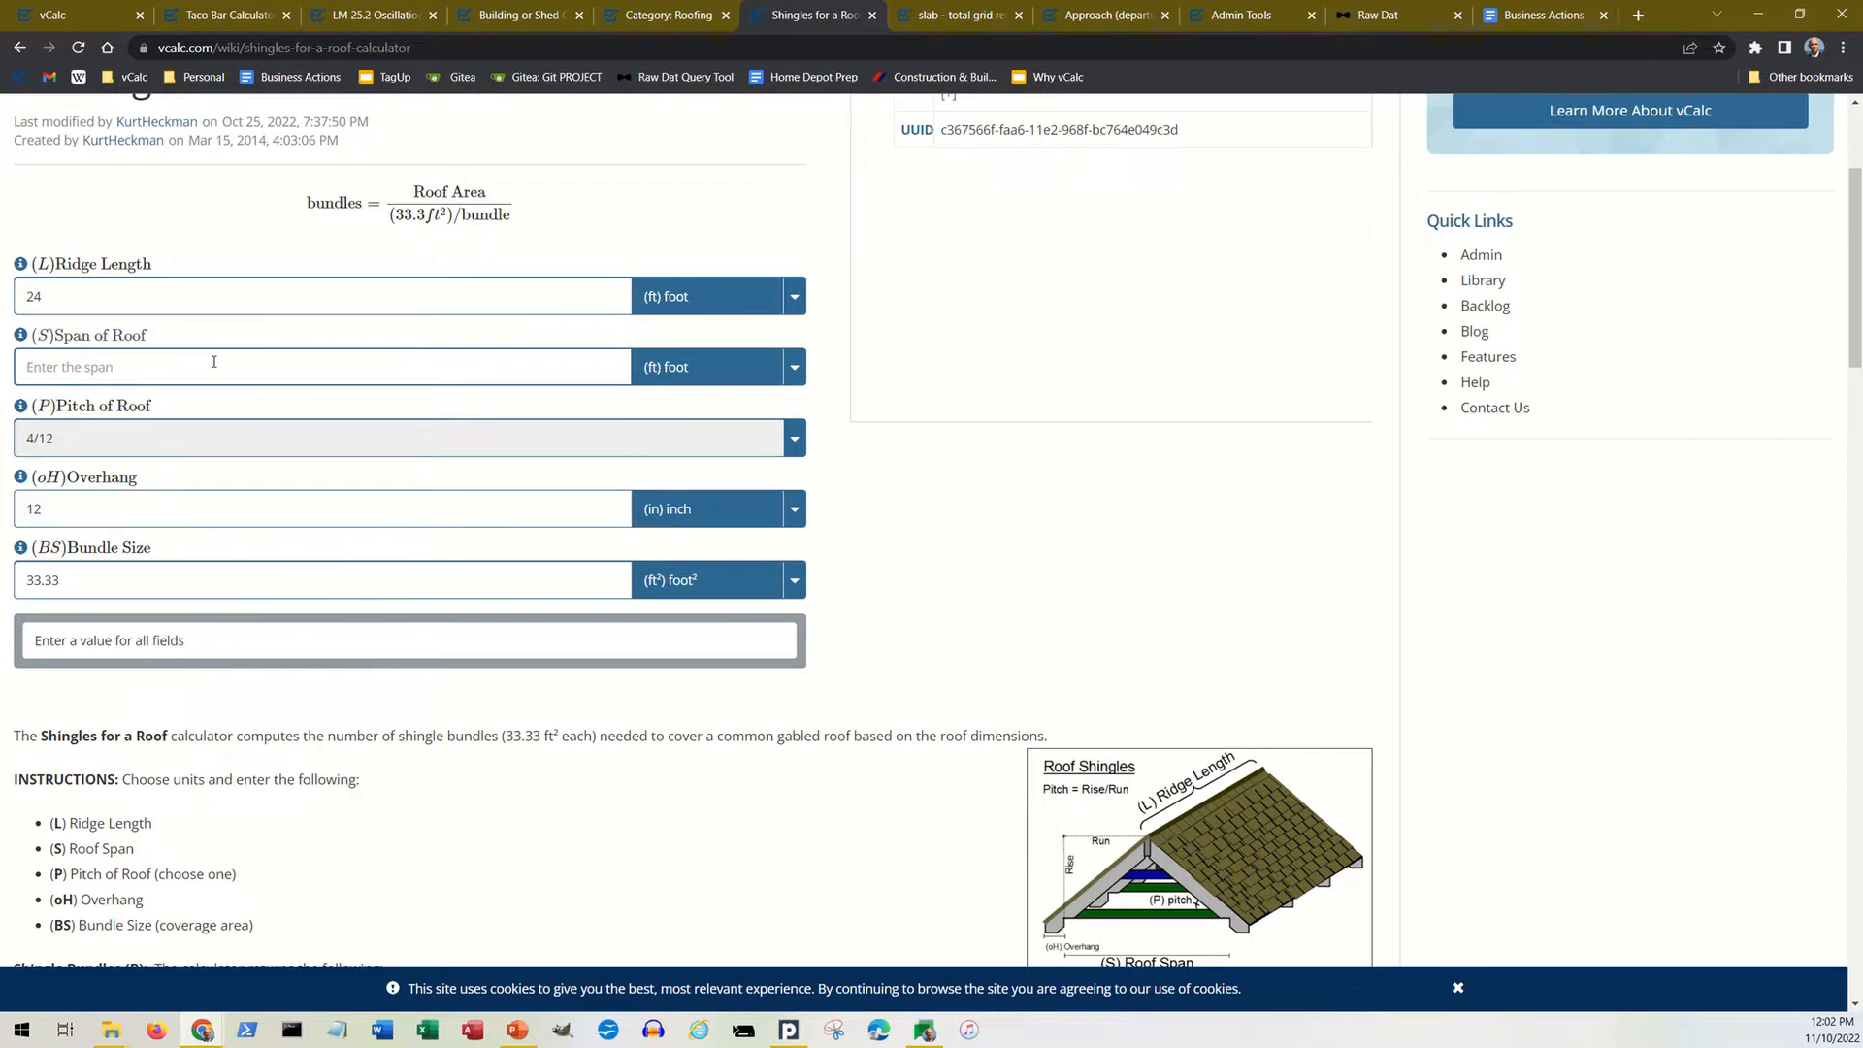
text(18)
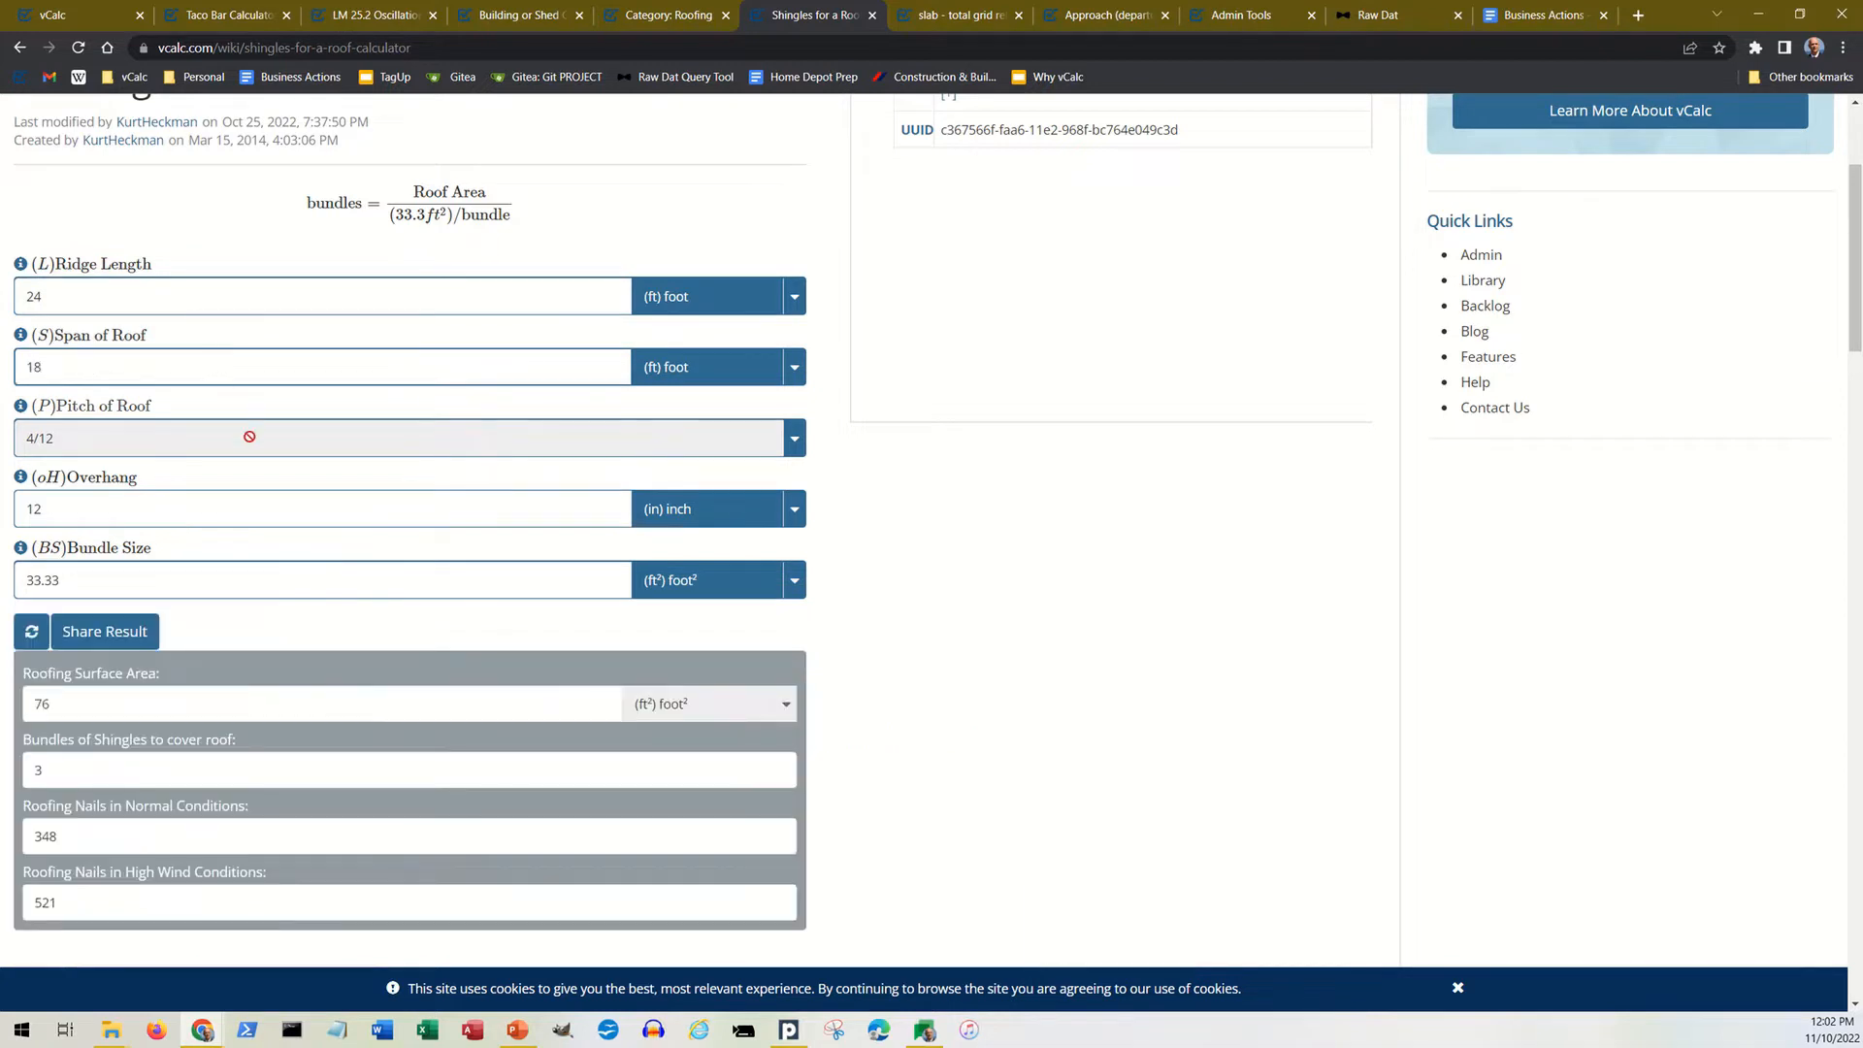
click(250, 438)
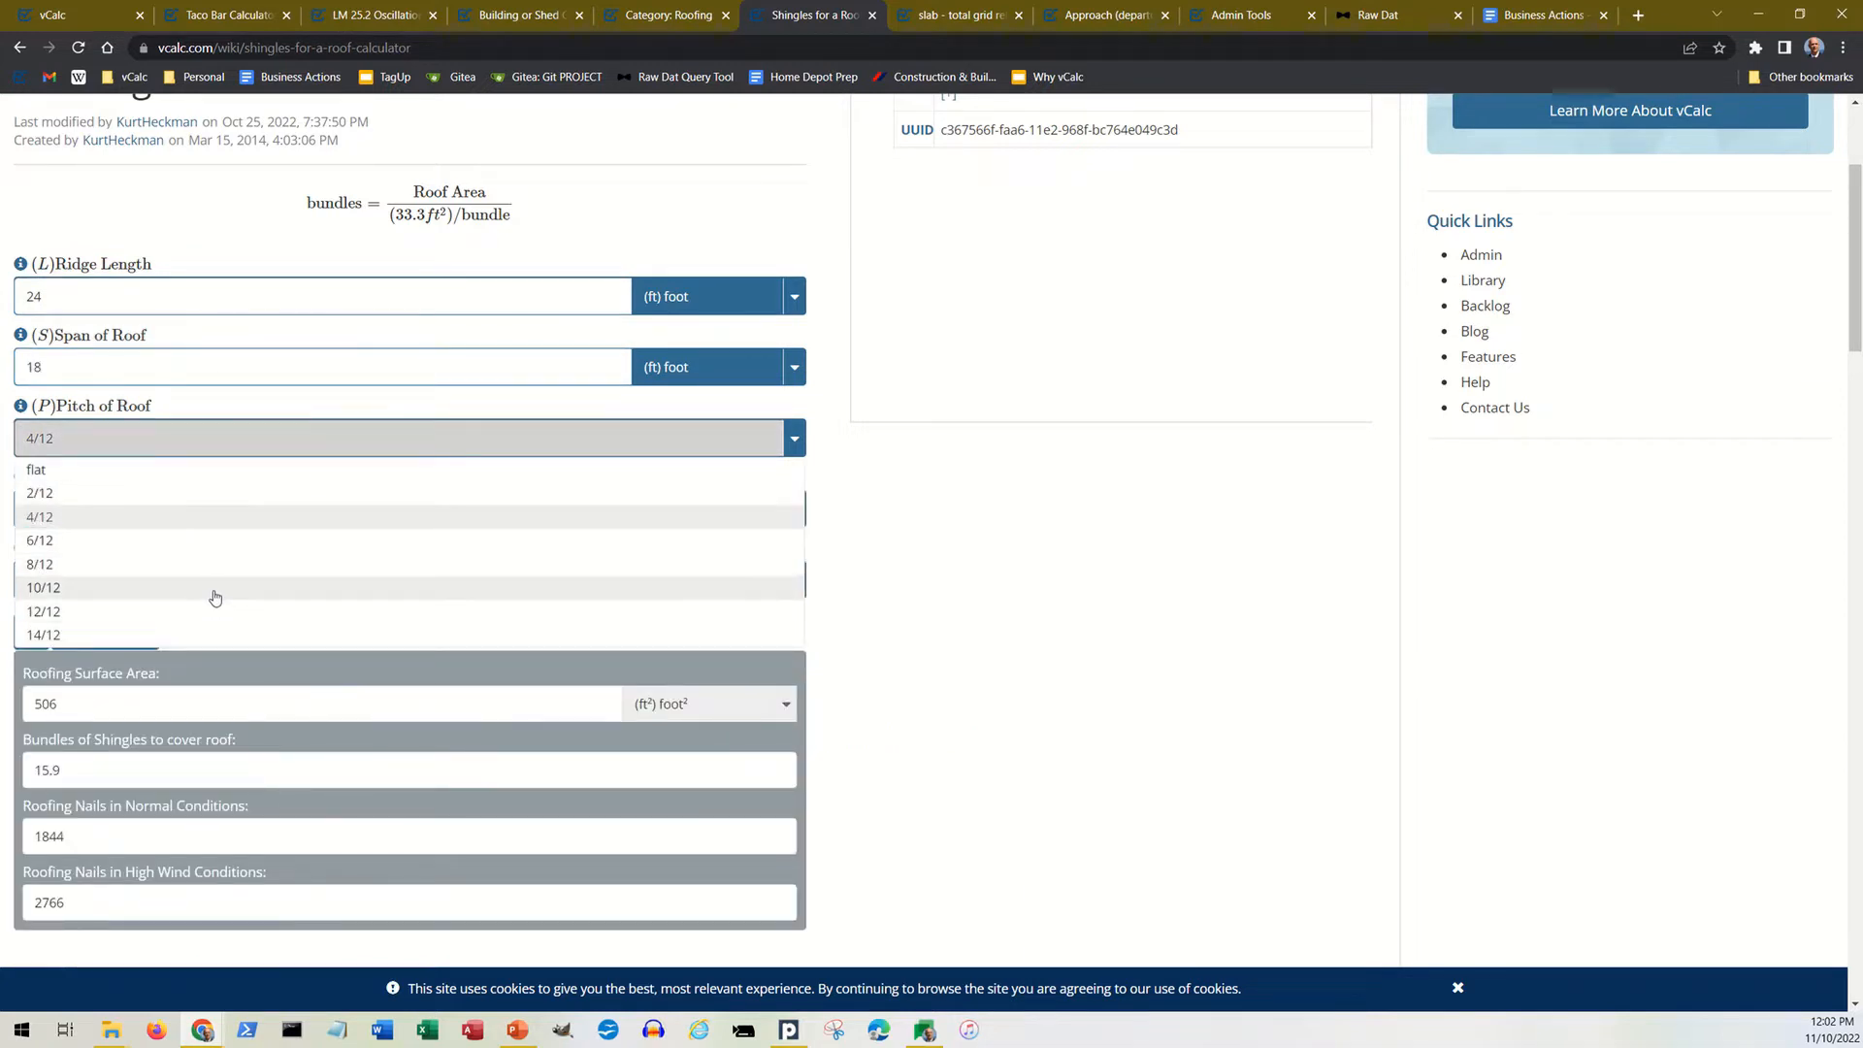
click(226, 573)
Step: Check the bundle size input against the computed surface area, shingle bundles and roofing nail results
scroll(238, 563, down, 2)
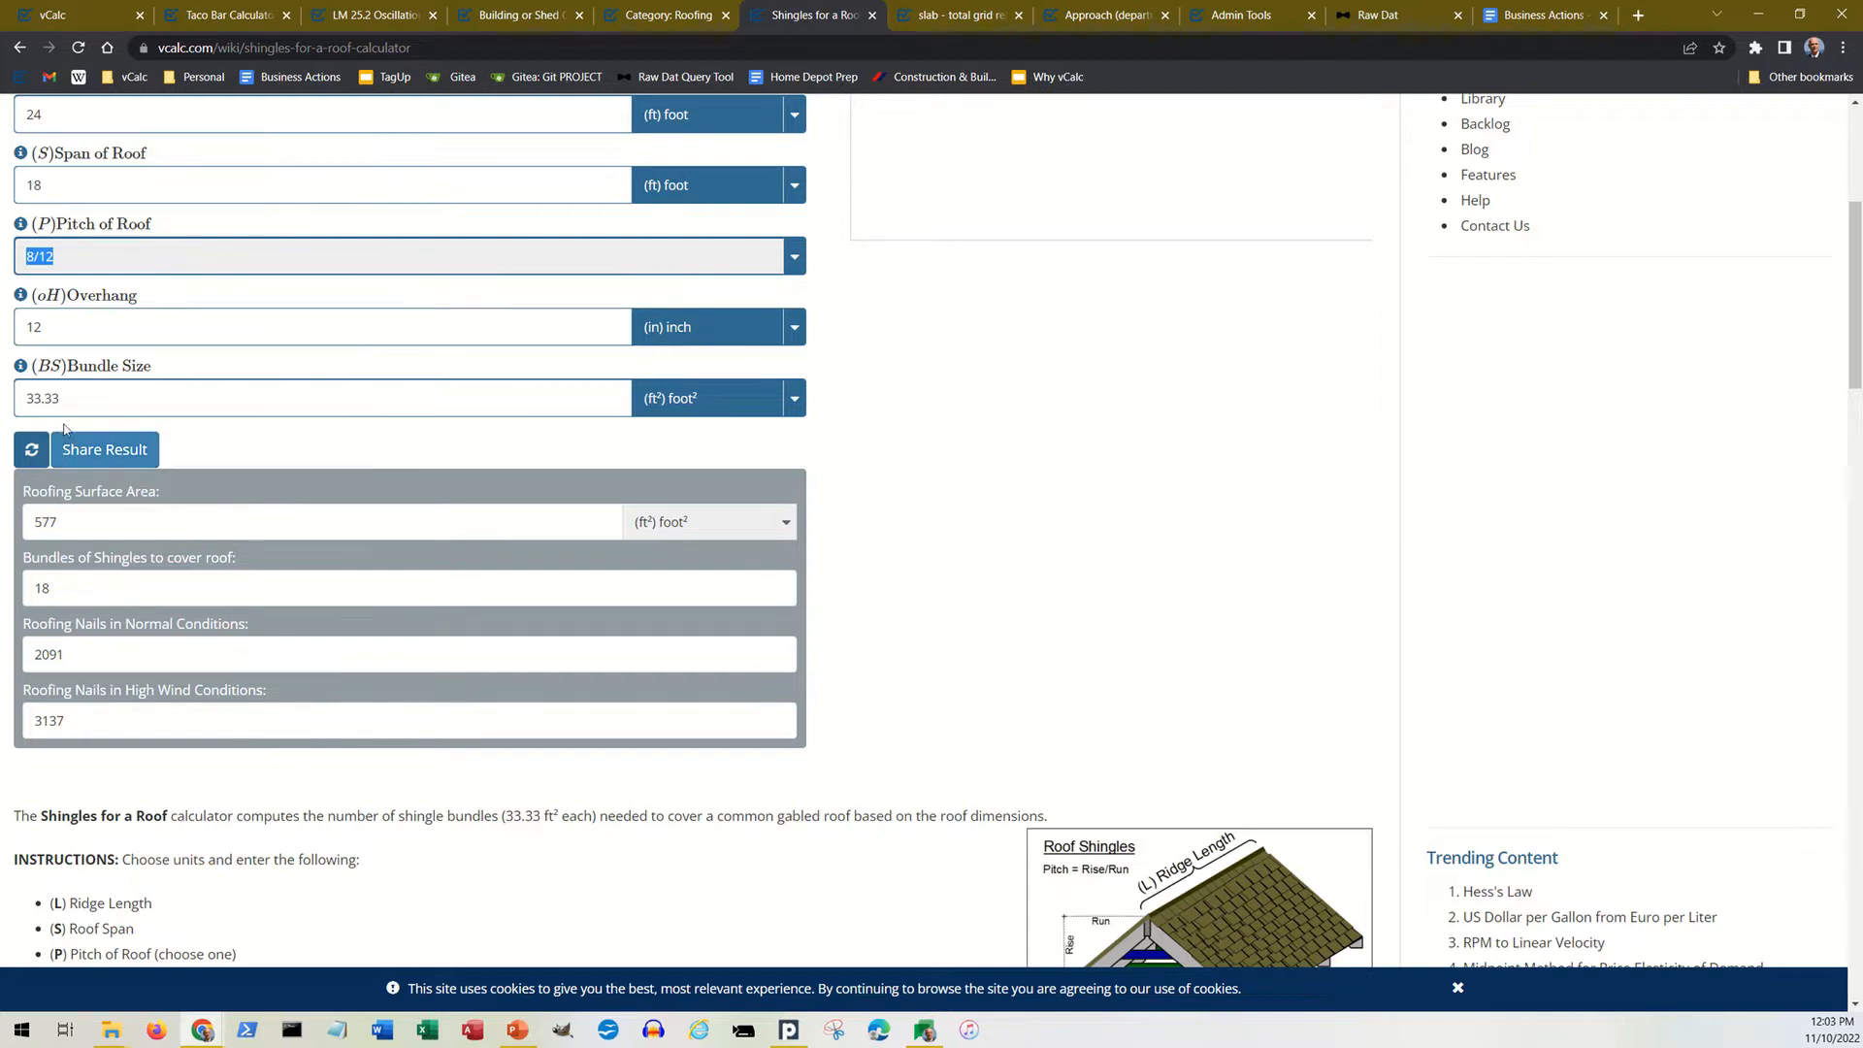
drag(85, 402, 7, 392)
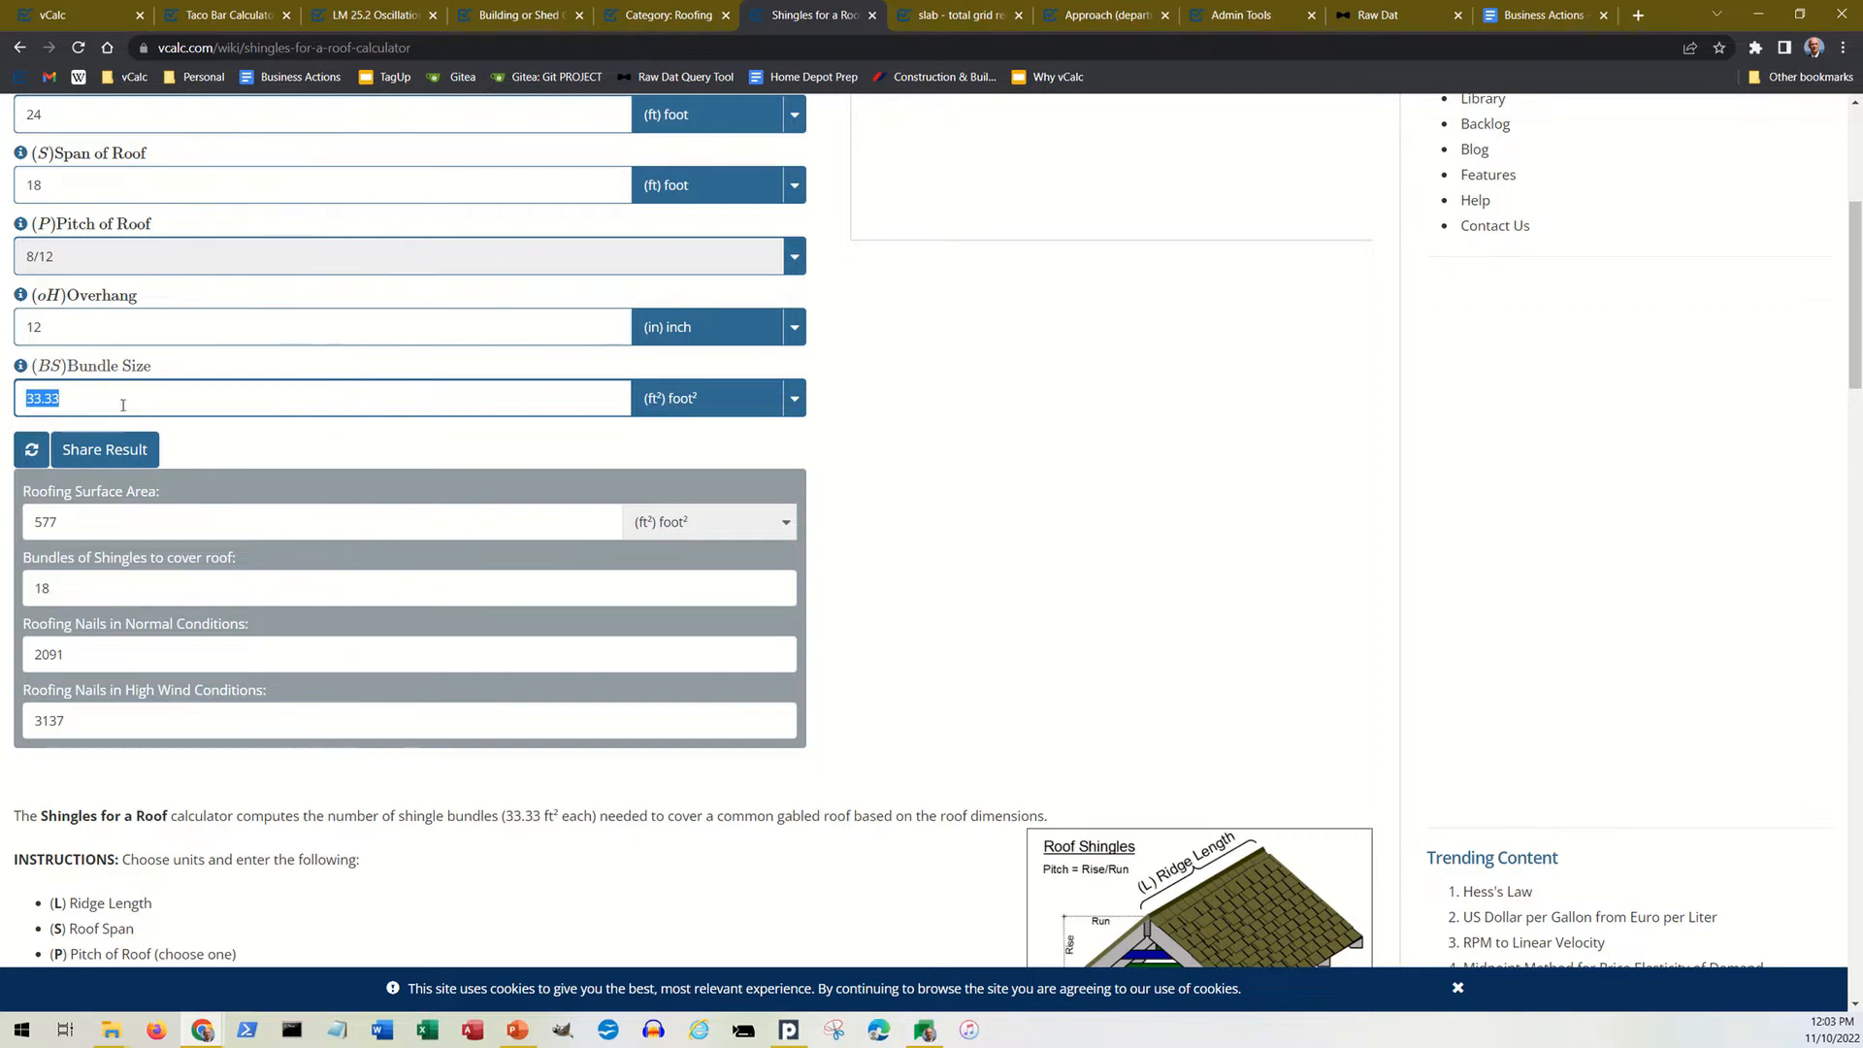
click(213, 490)
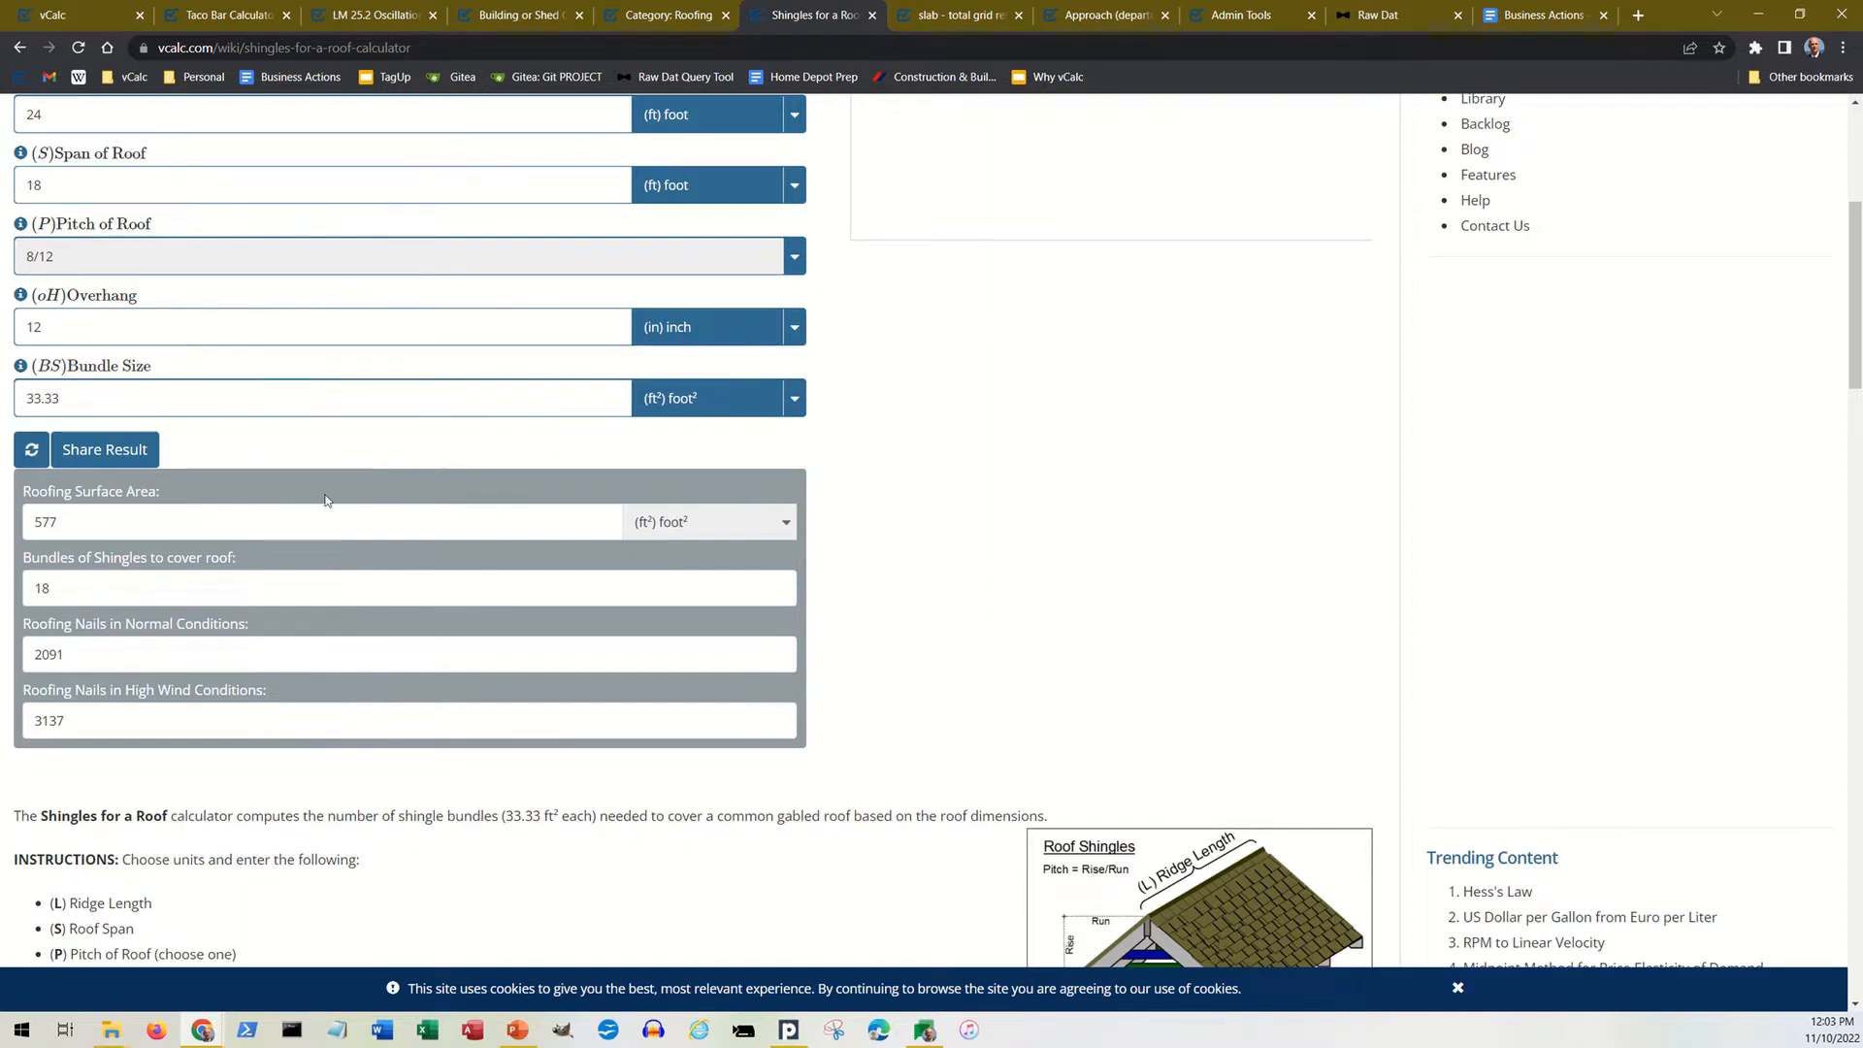
drag(117, 593, 25, 588)
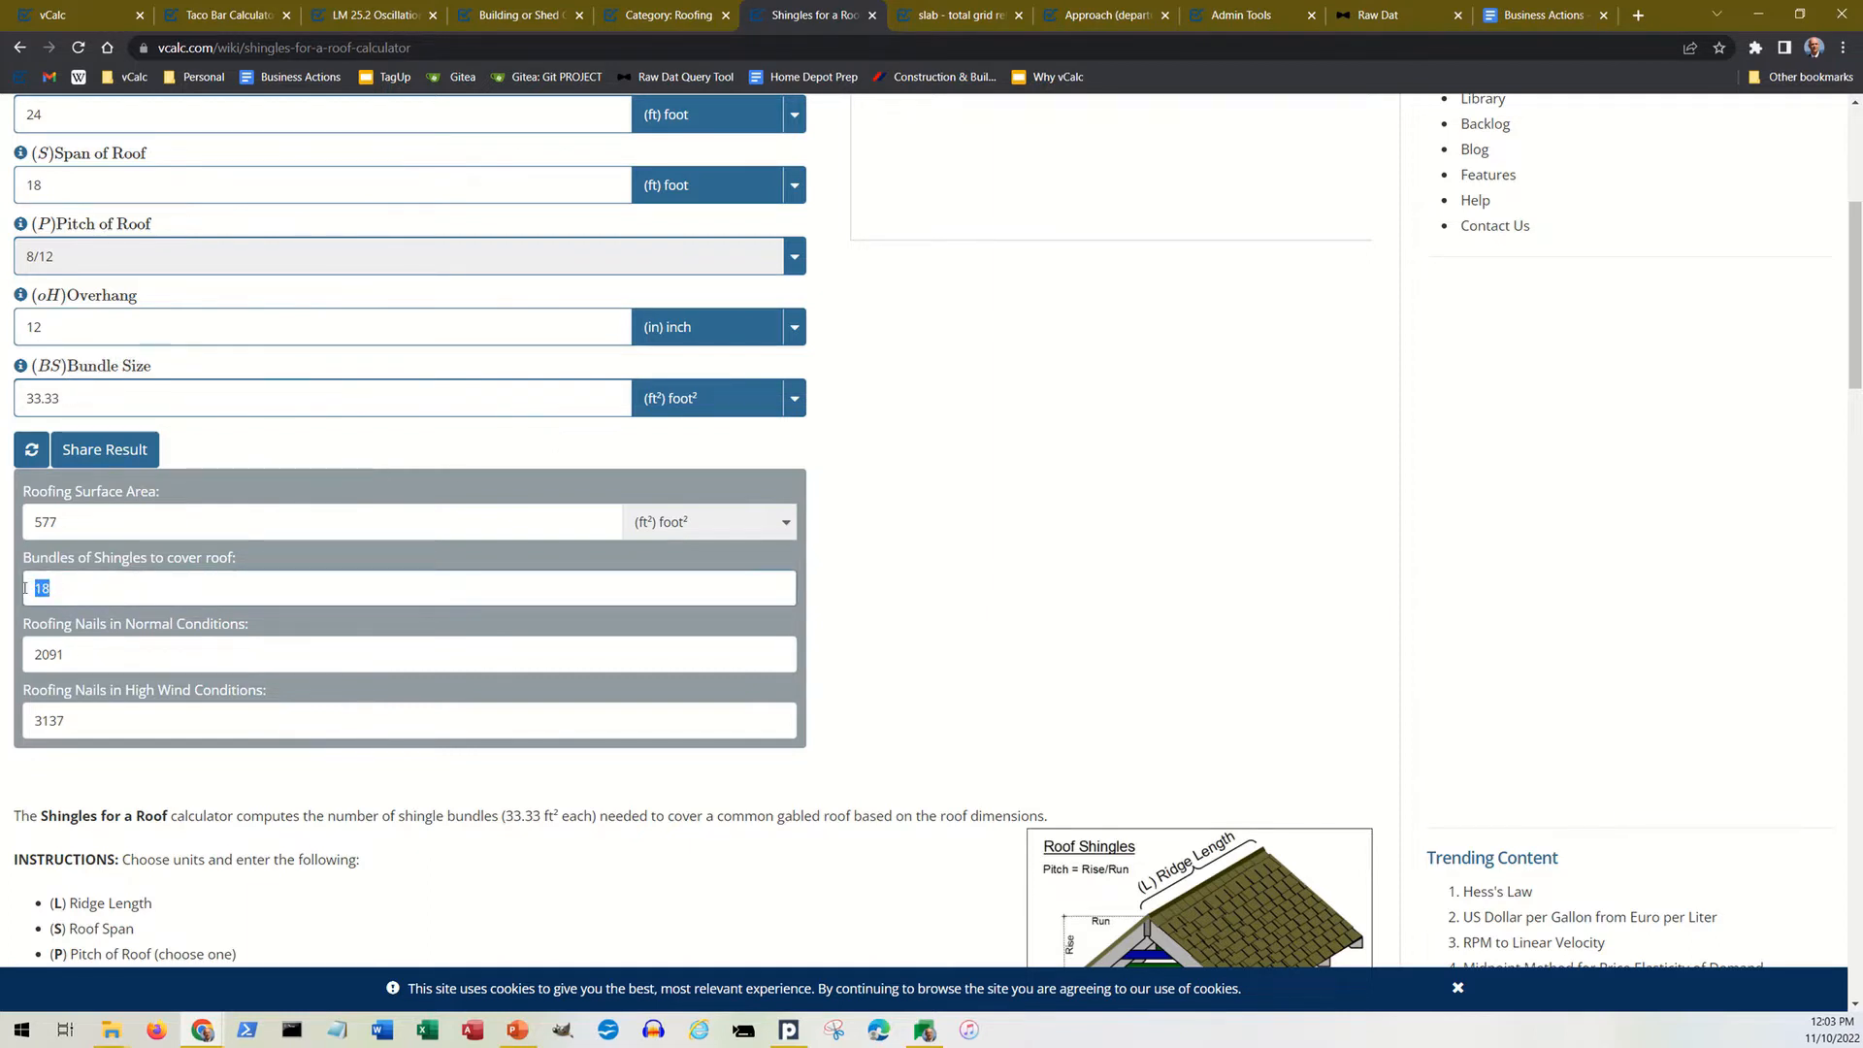
scroll(82, 602, down, 2)
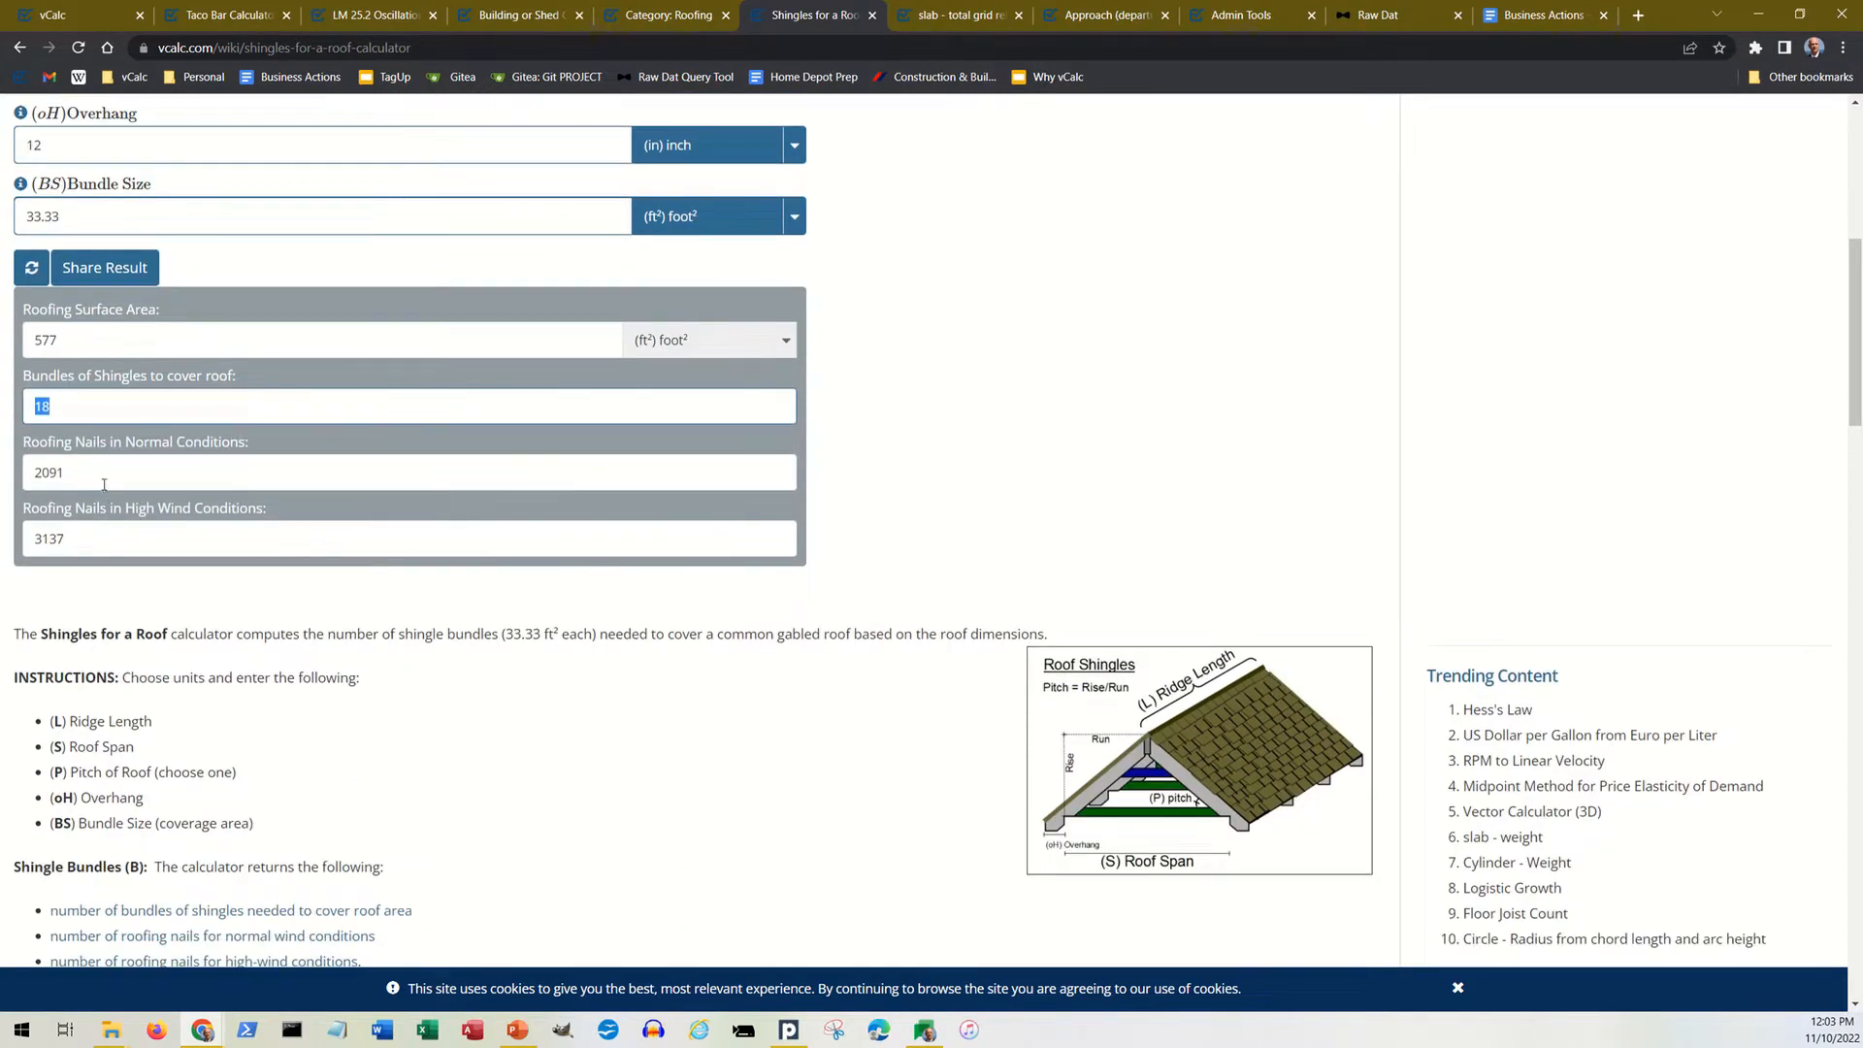
Step: Read the shingle price survey data and the list of related roof calculators, and review the shingle inputs and results again
scroll(311, 601, down, 10)
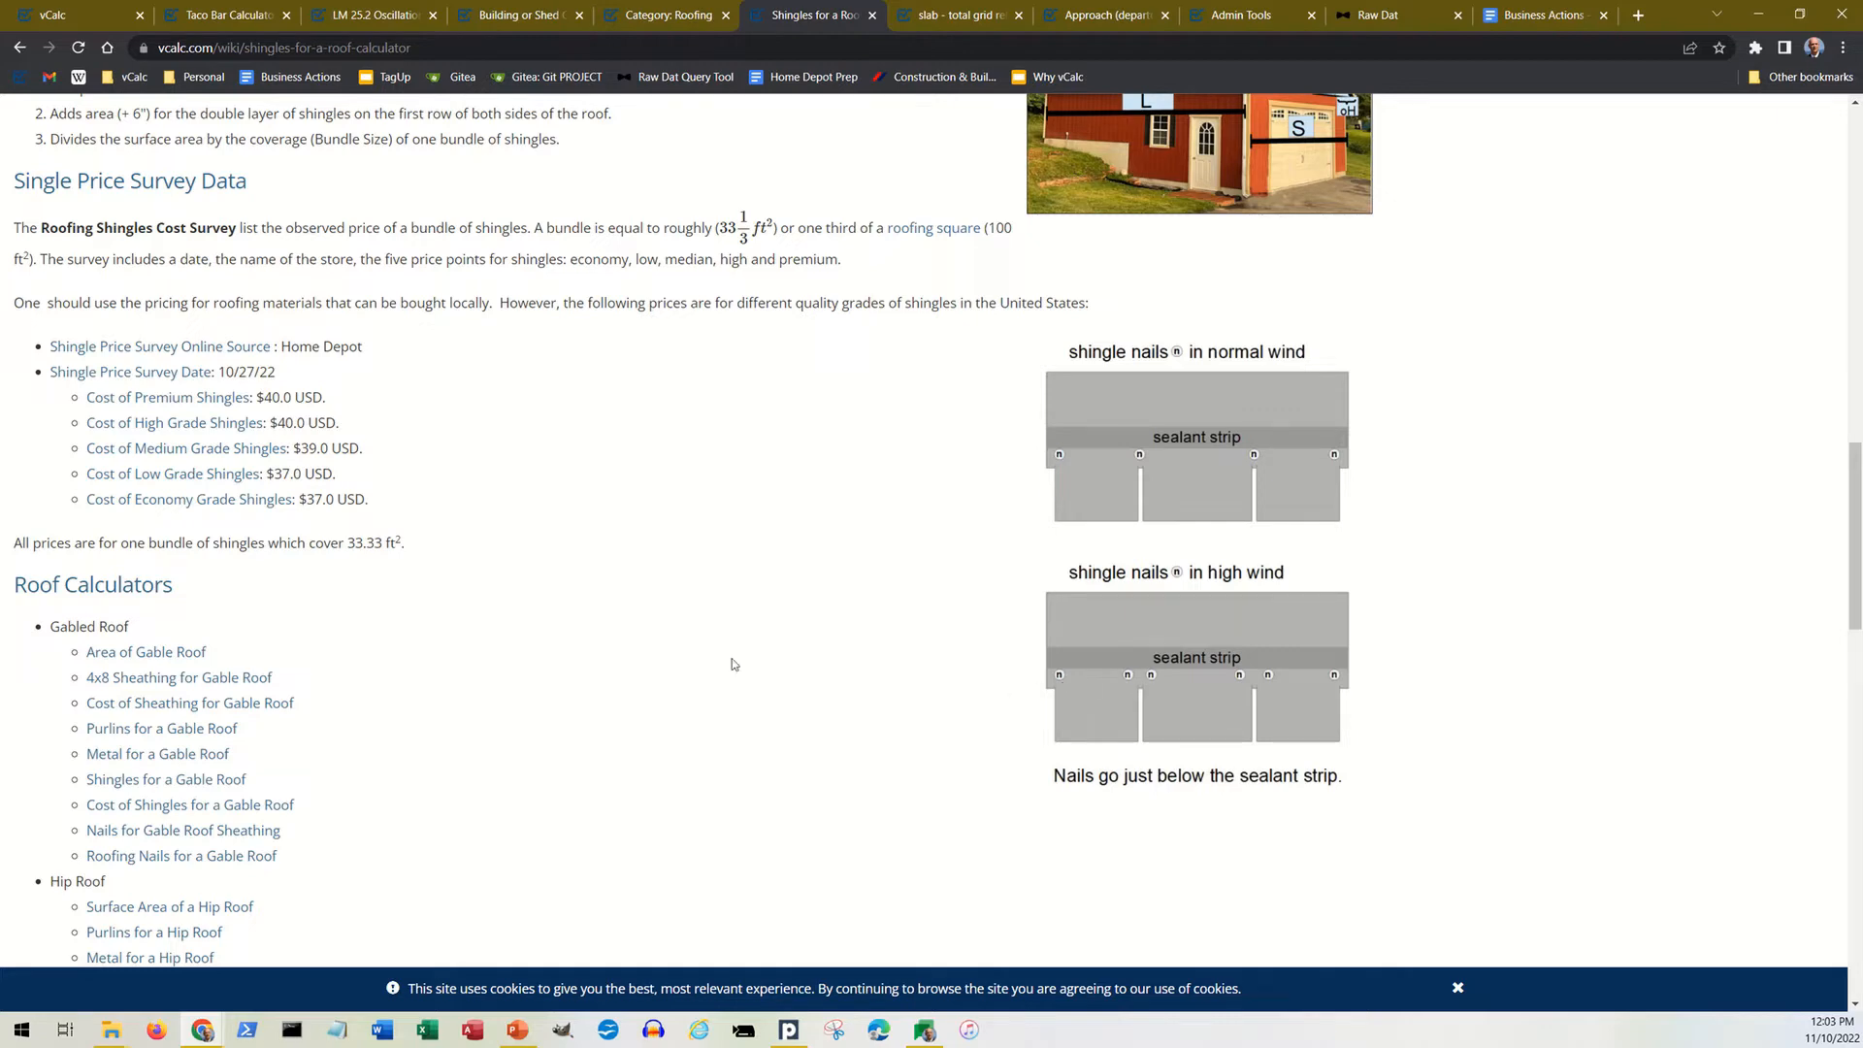
scroll(728, 660, up, 10)
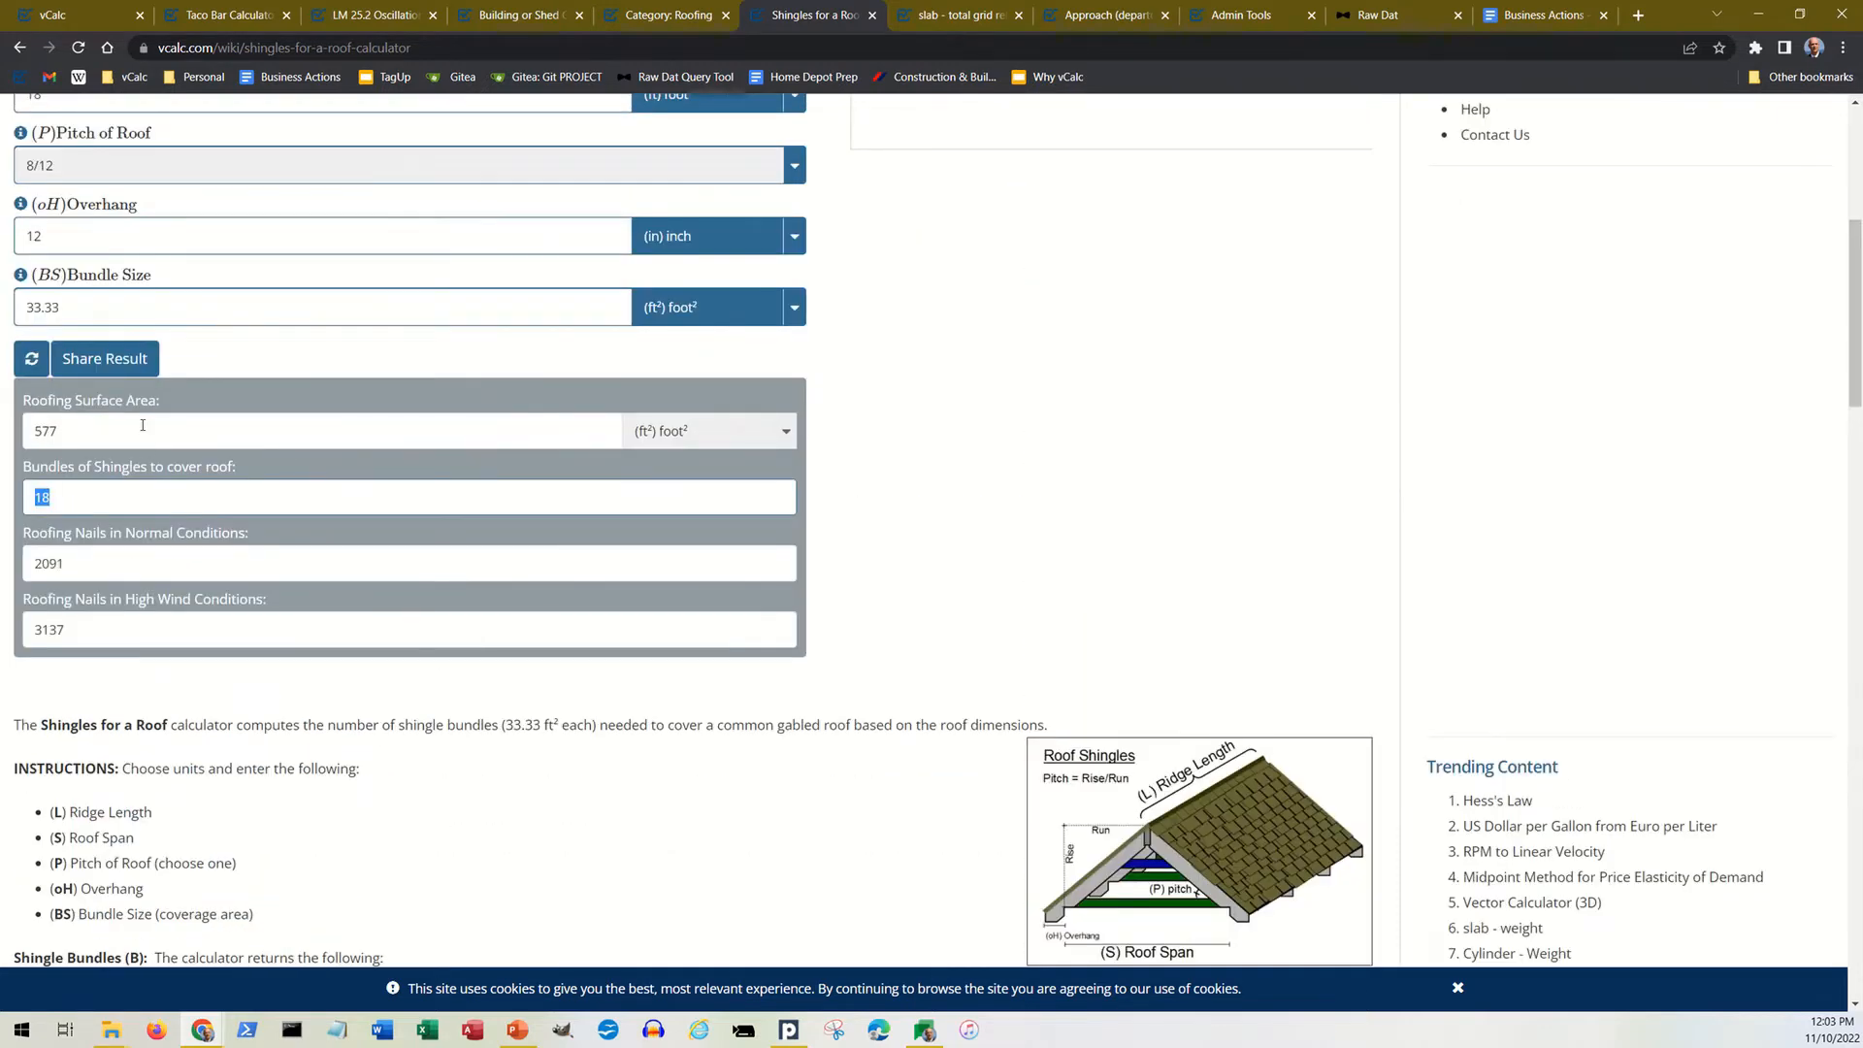
click(129, 506)
scroll(129, 646, up, 6)
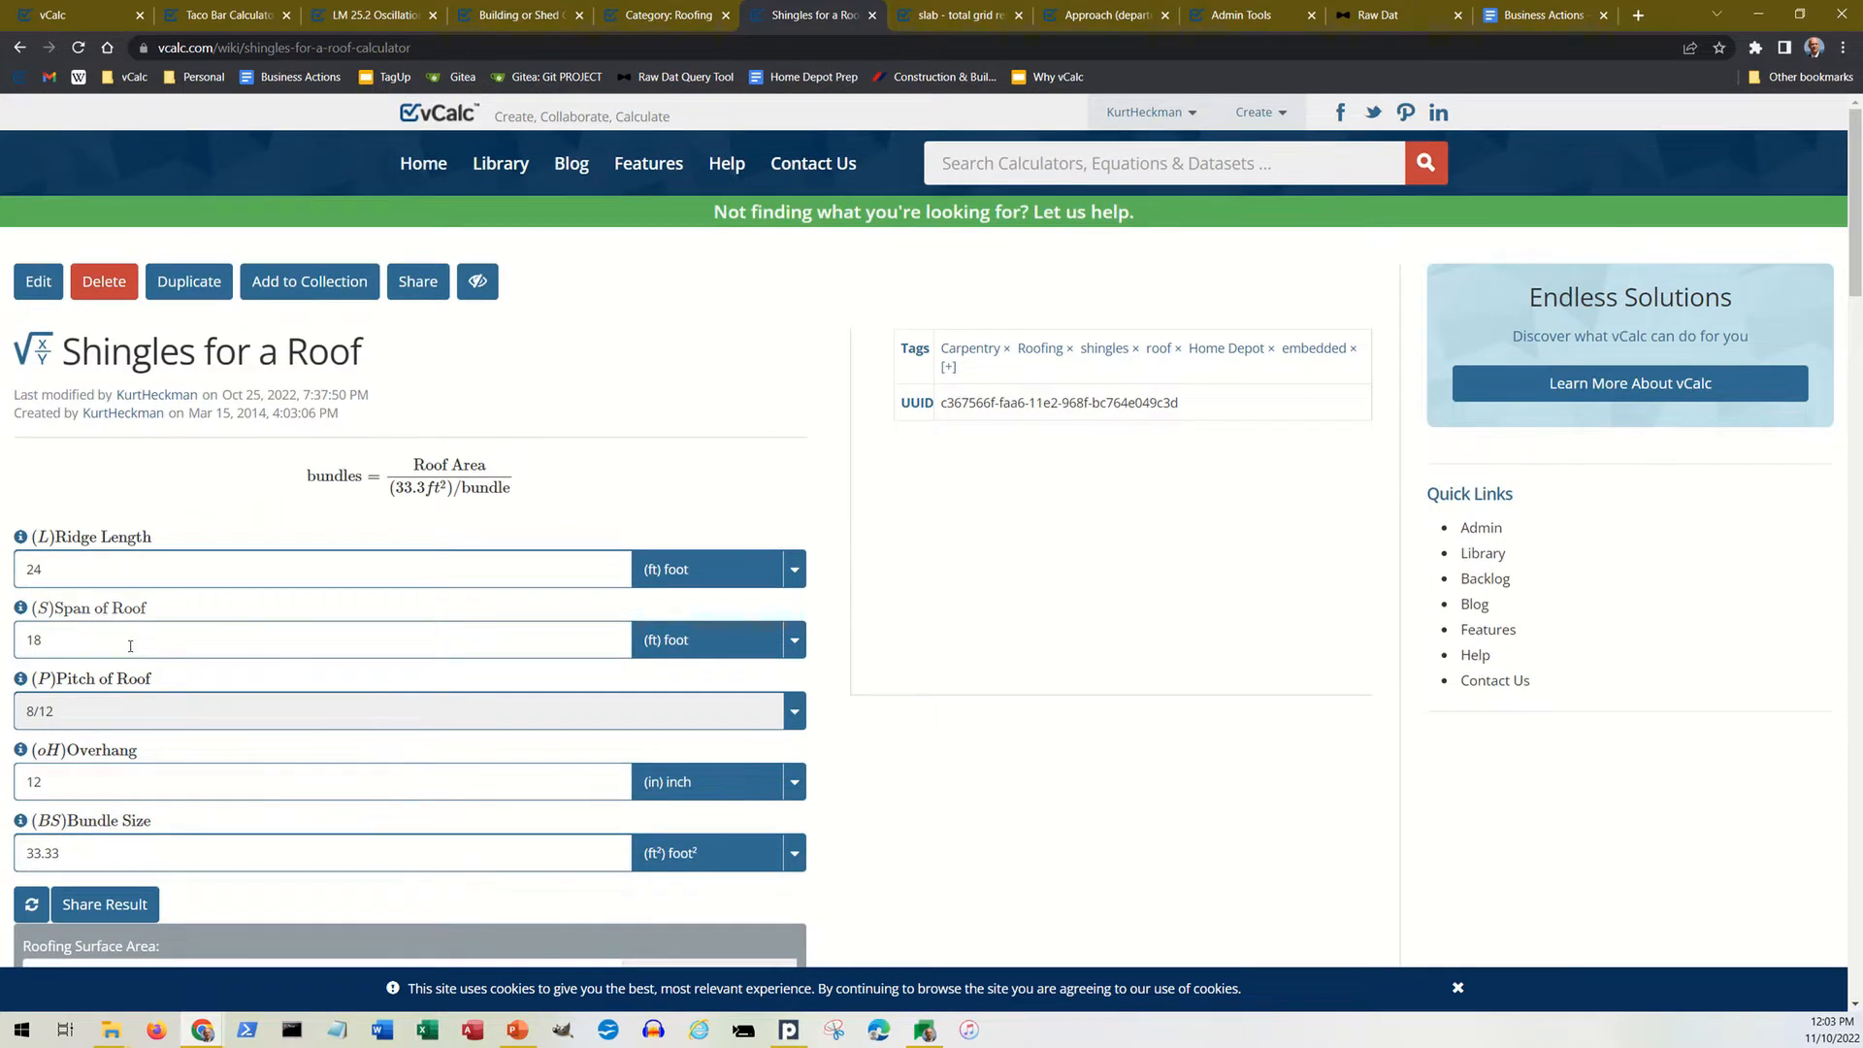
scroll(129, 646, down, 2)
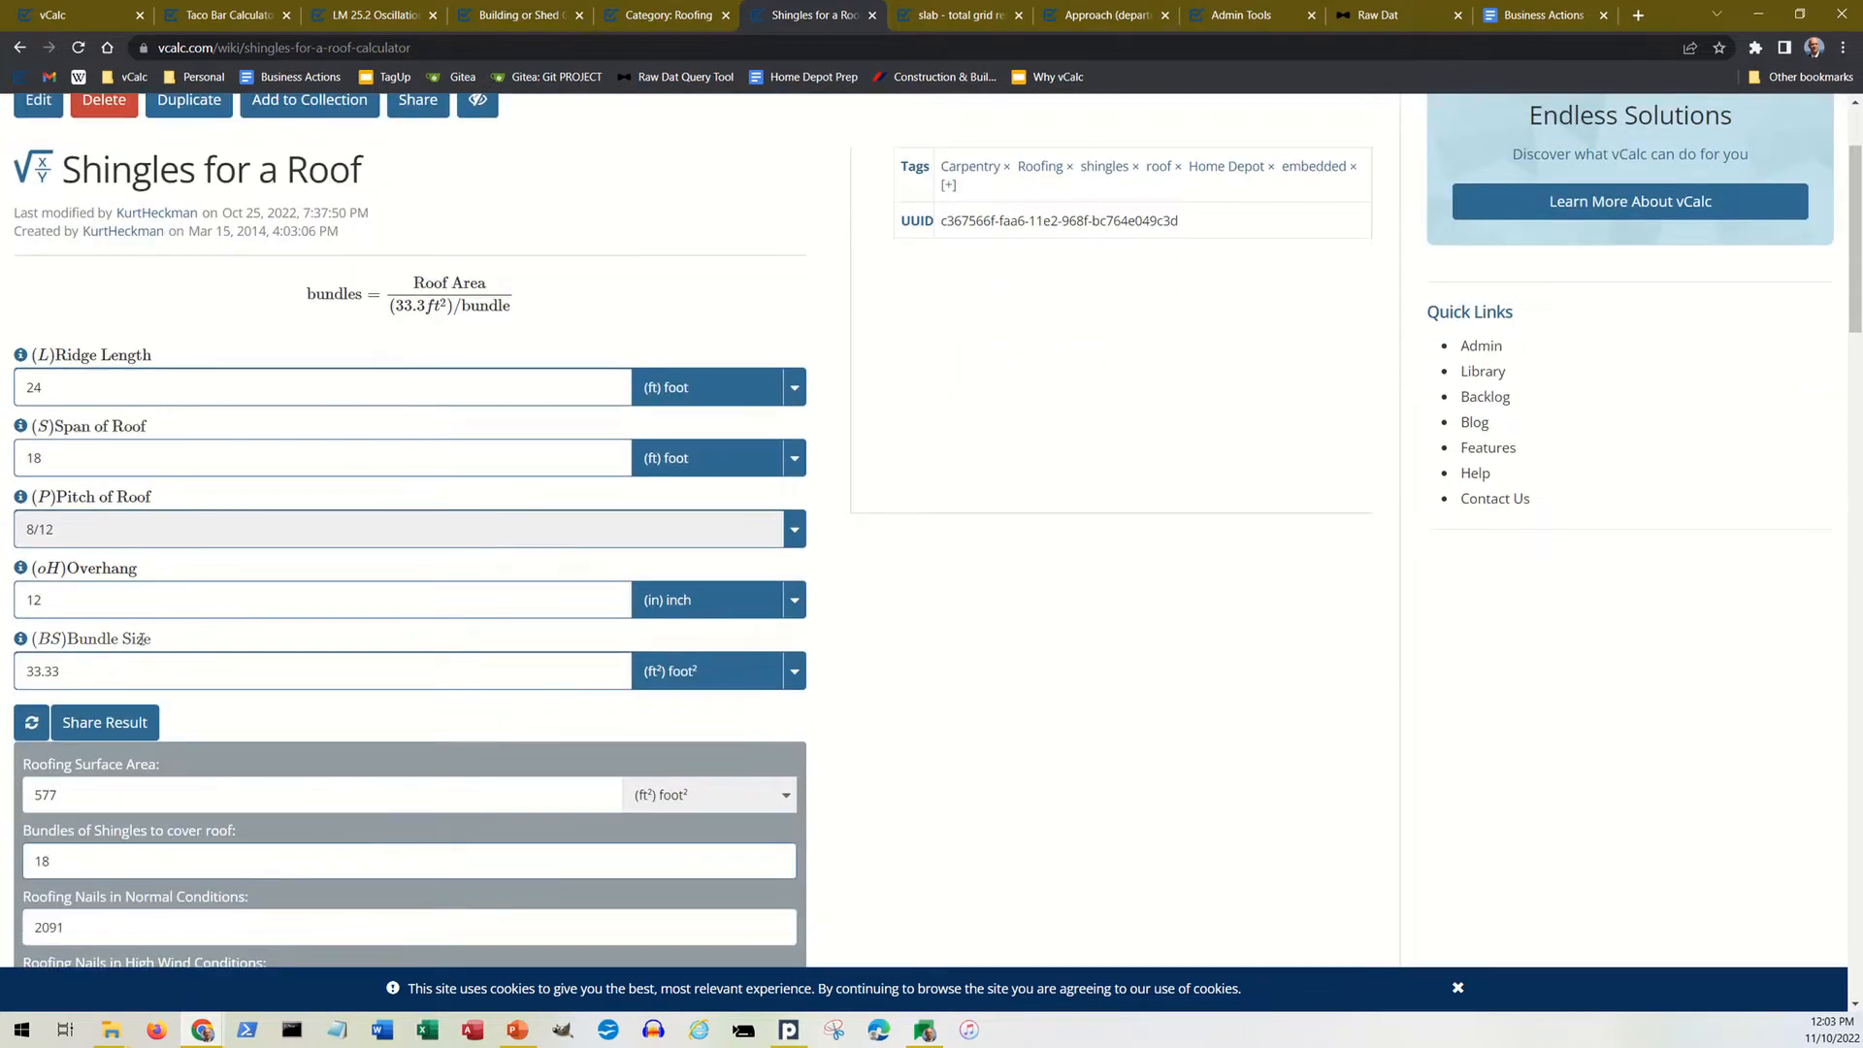
scroll(141, 640, up, 2)
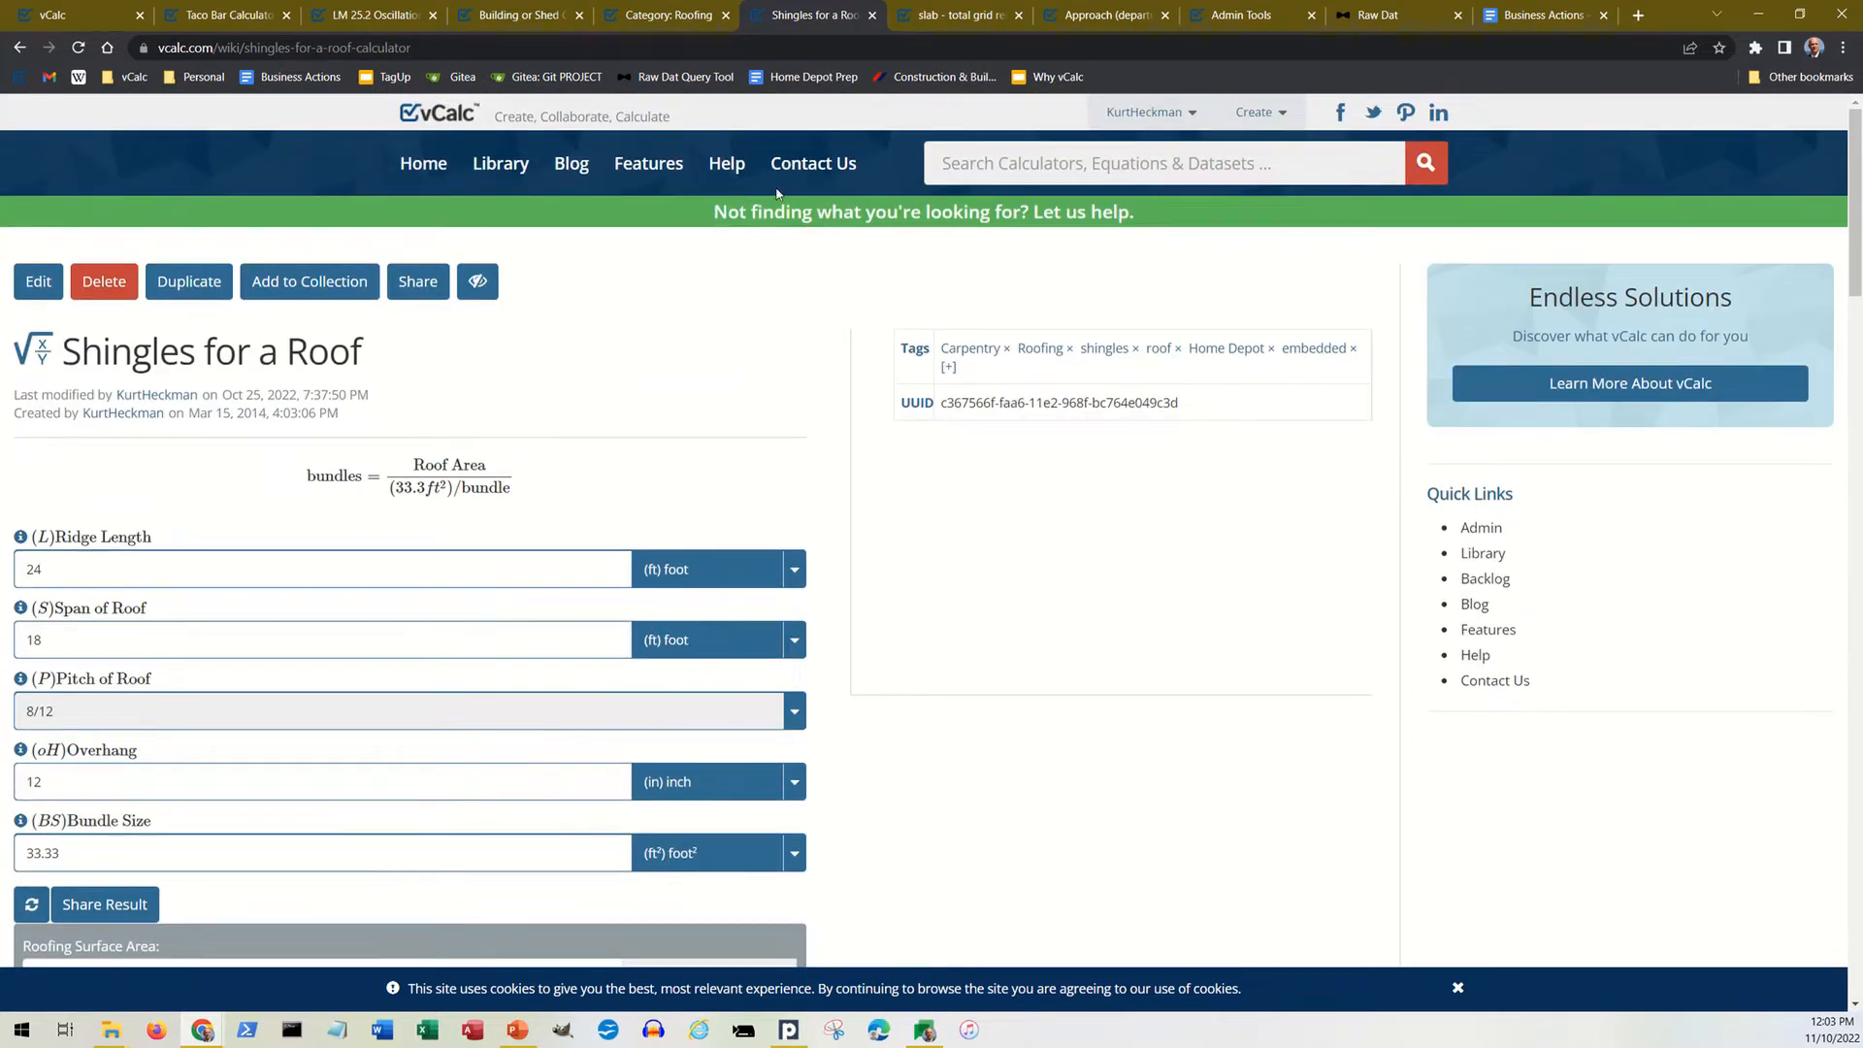
Step: Switch to the slab - total grid rebar length page and examine its sponsor logo and ads, input fields and description
click(975, 17)
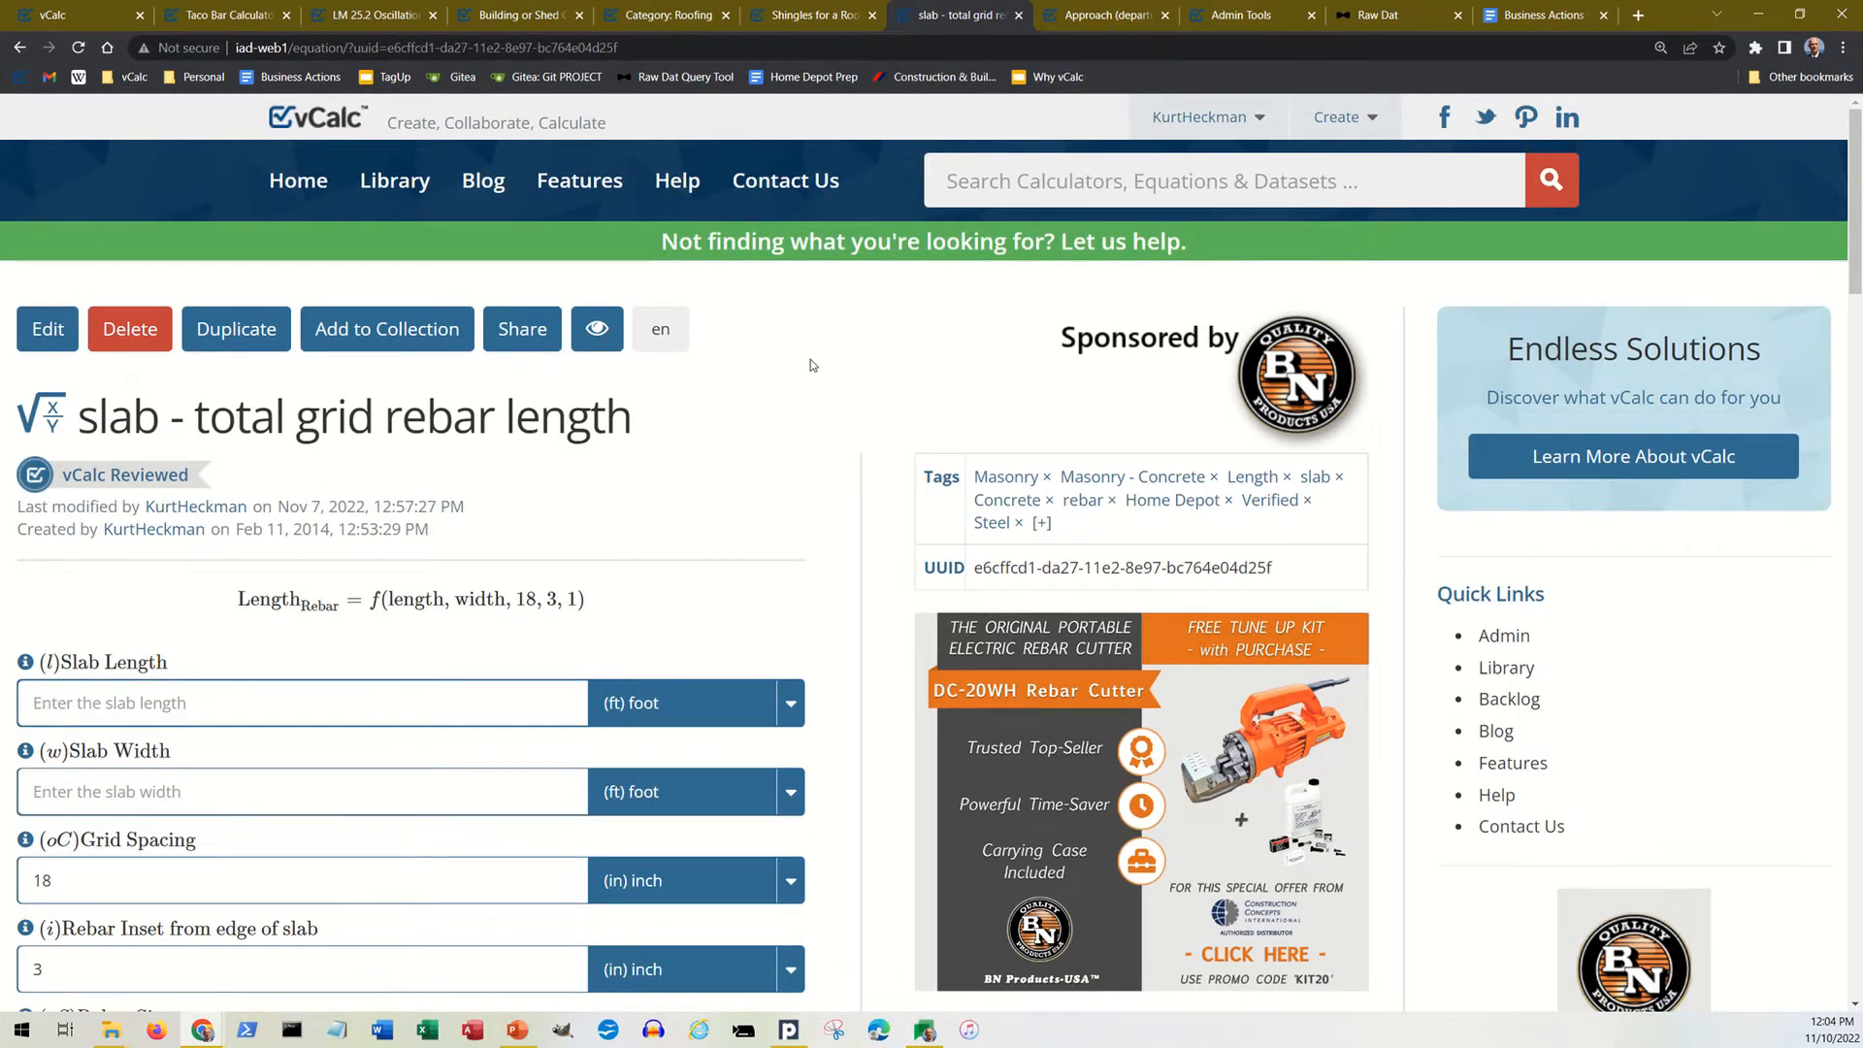
scroll(812, 364, down, 12)
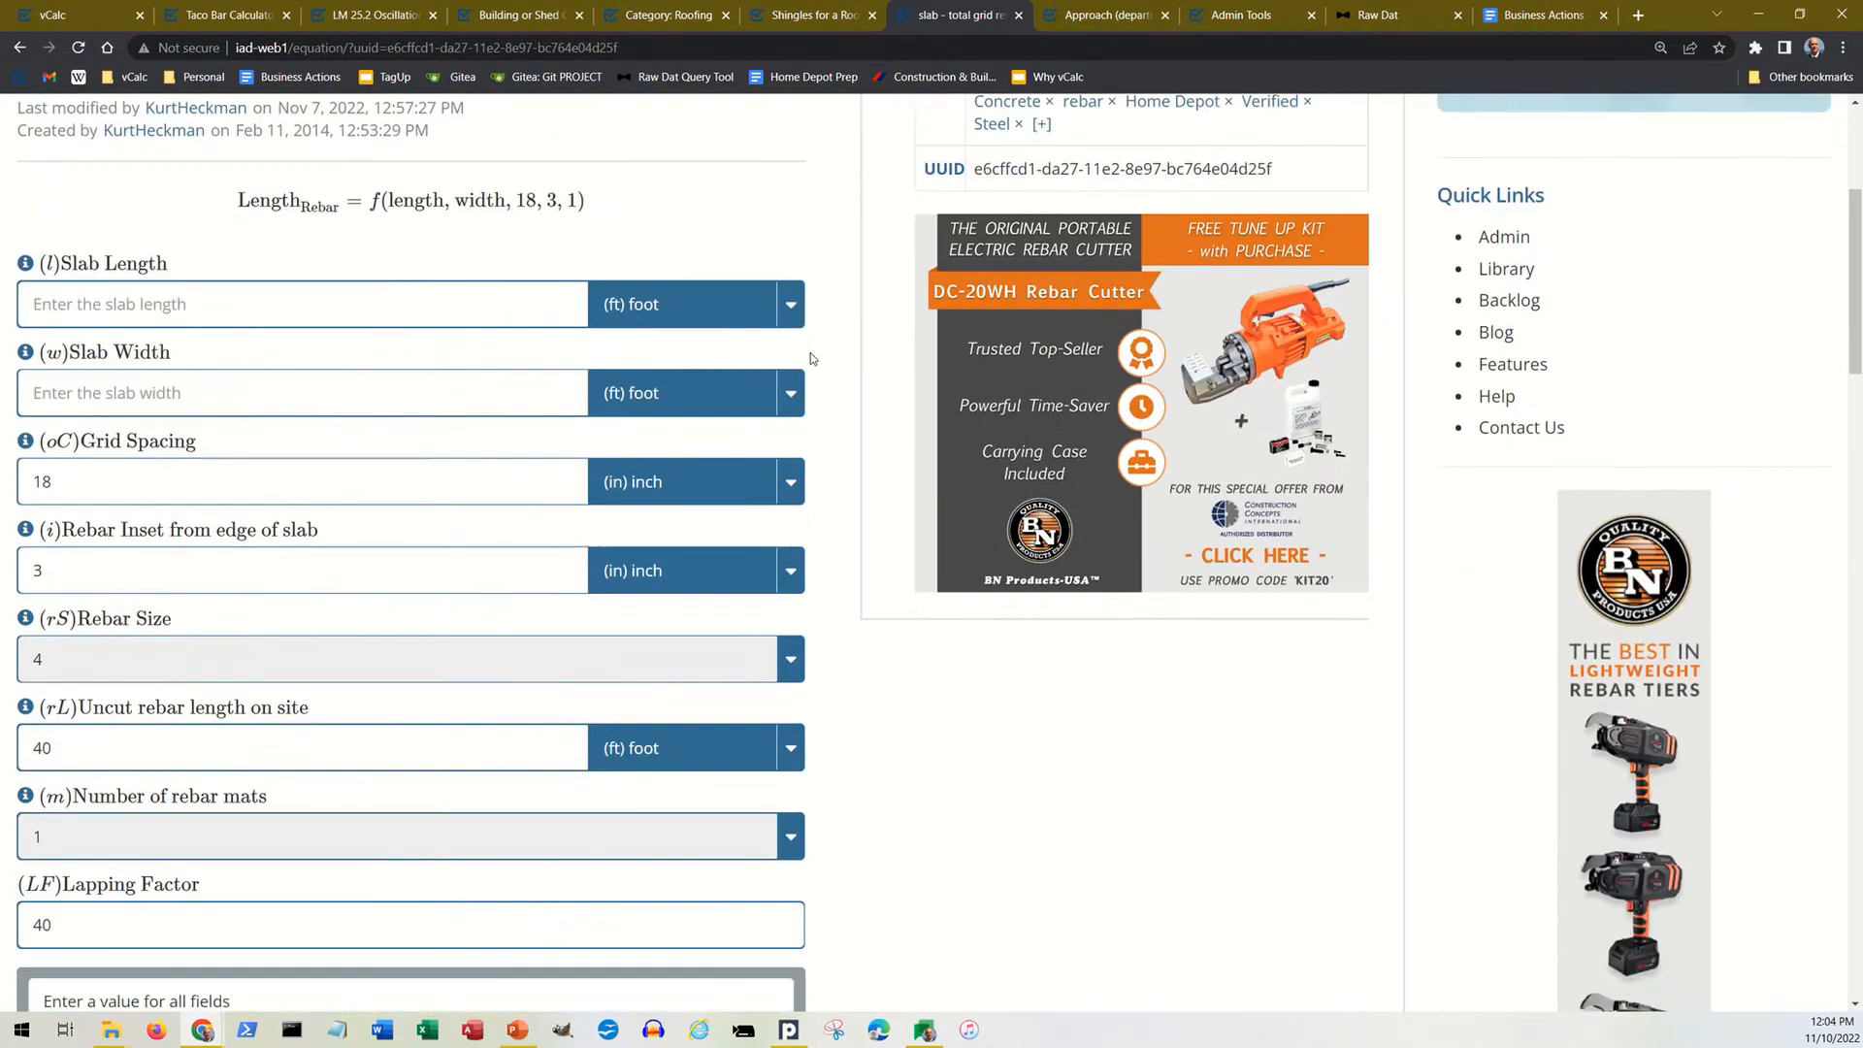
scroll(693, 544, up, 6)
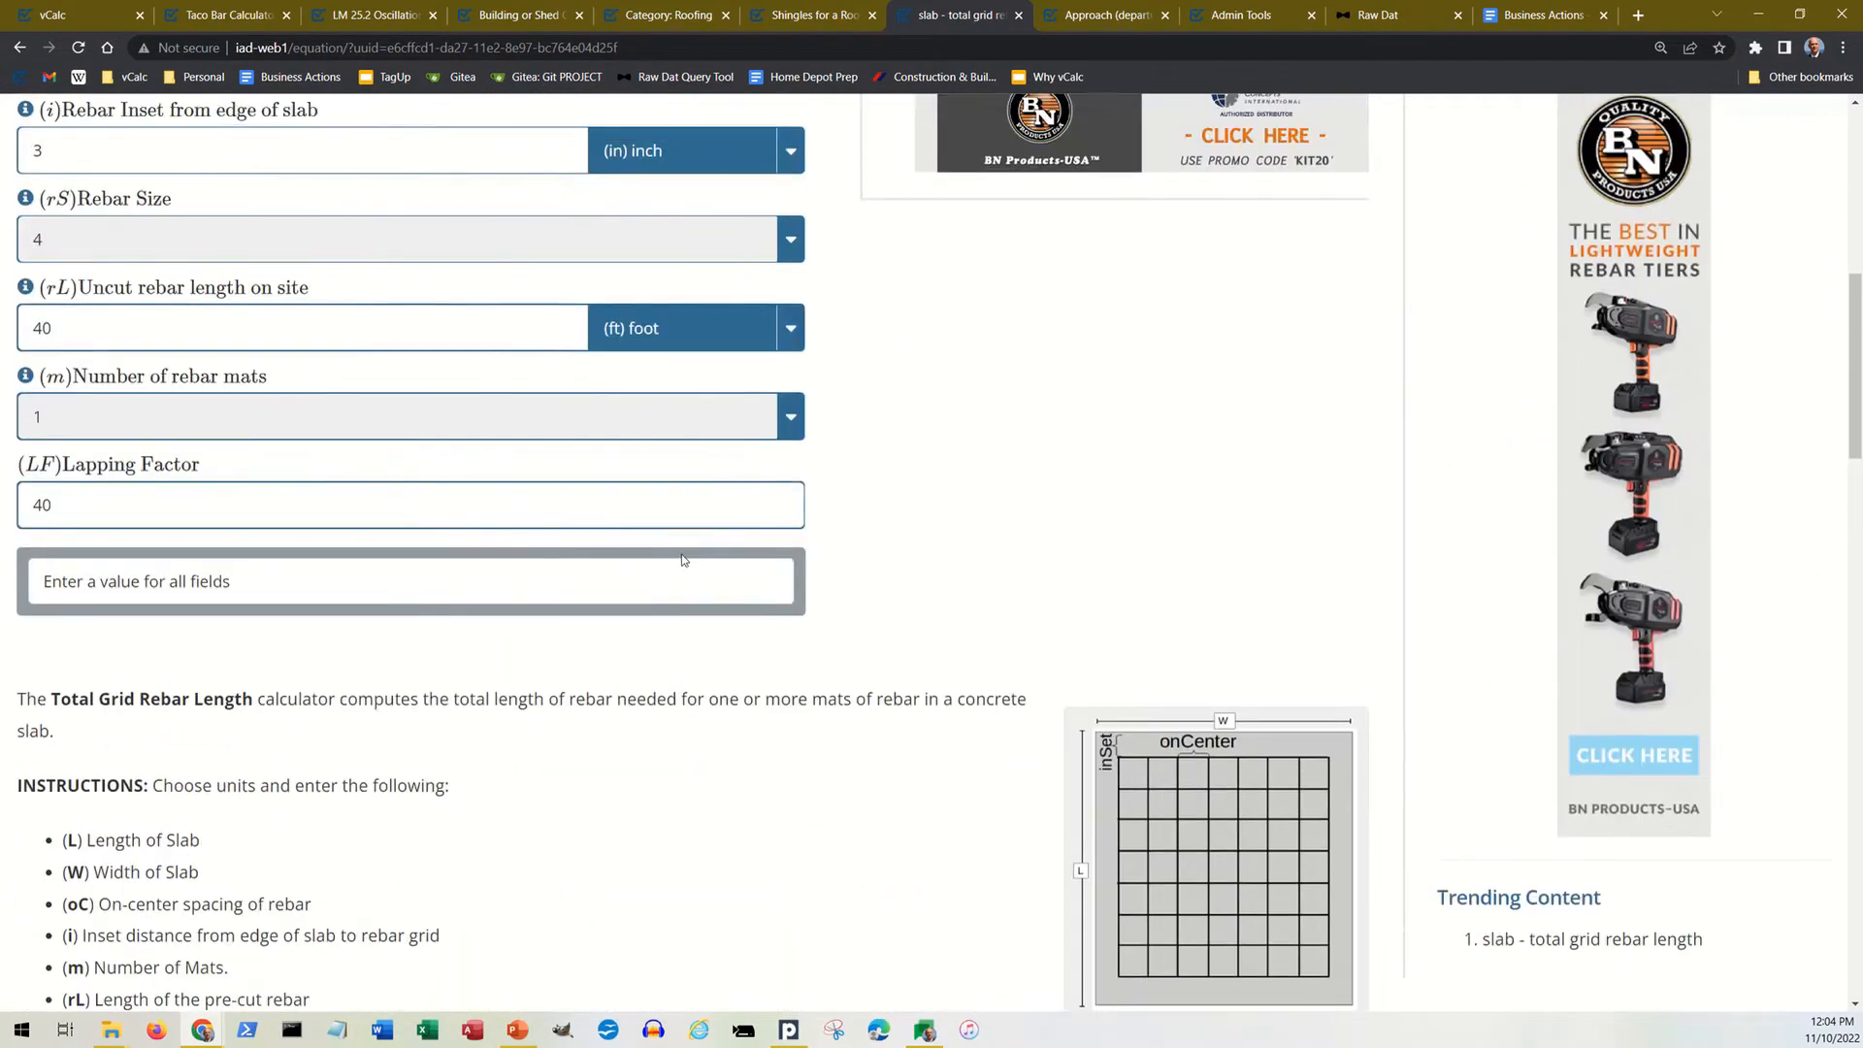
scroll(693, 604, down, 3)
scroll(693, 602, up, 4)
scroll(1068, 512, up, 3)
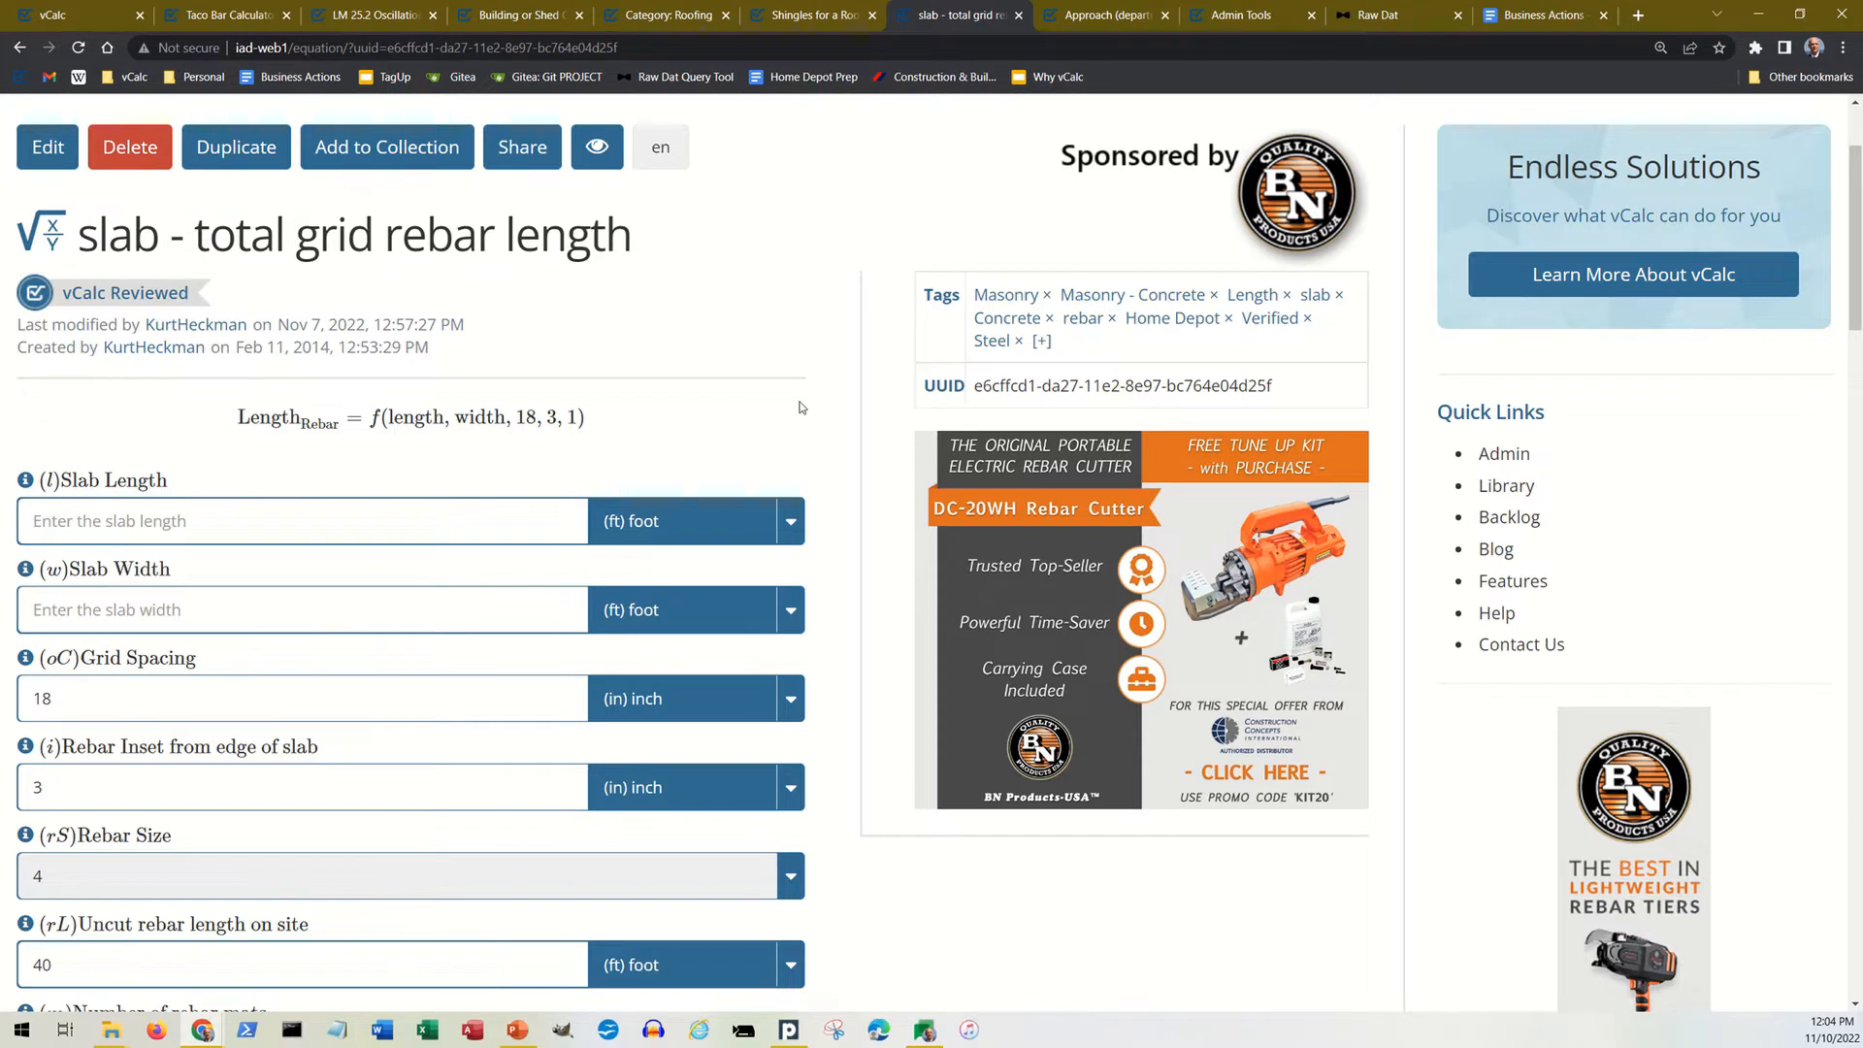
Step: Change the rebar equation page's language to es-MX and view the page's input fields
click(666, 155)
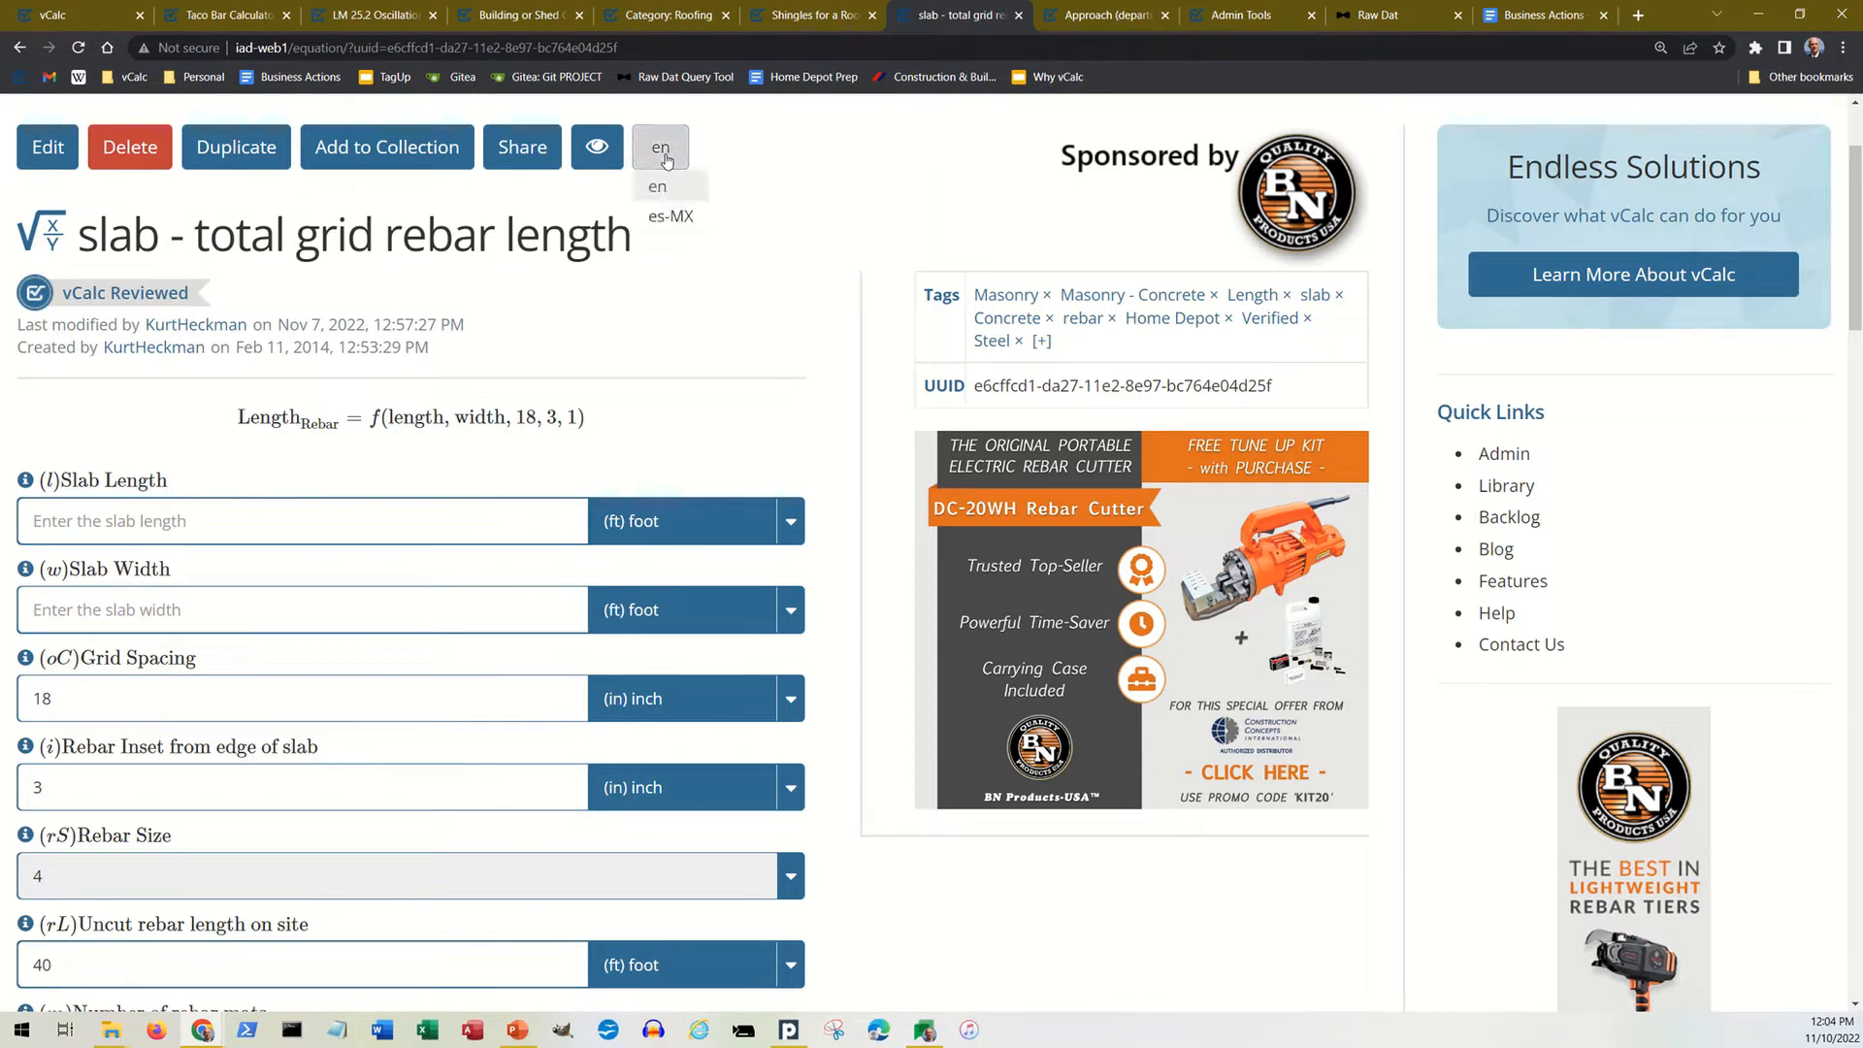
click(666, 217)
scroll(689, 250, down, 2)
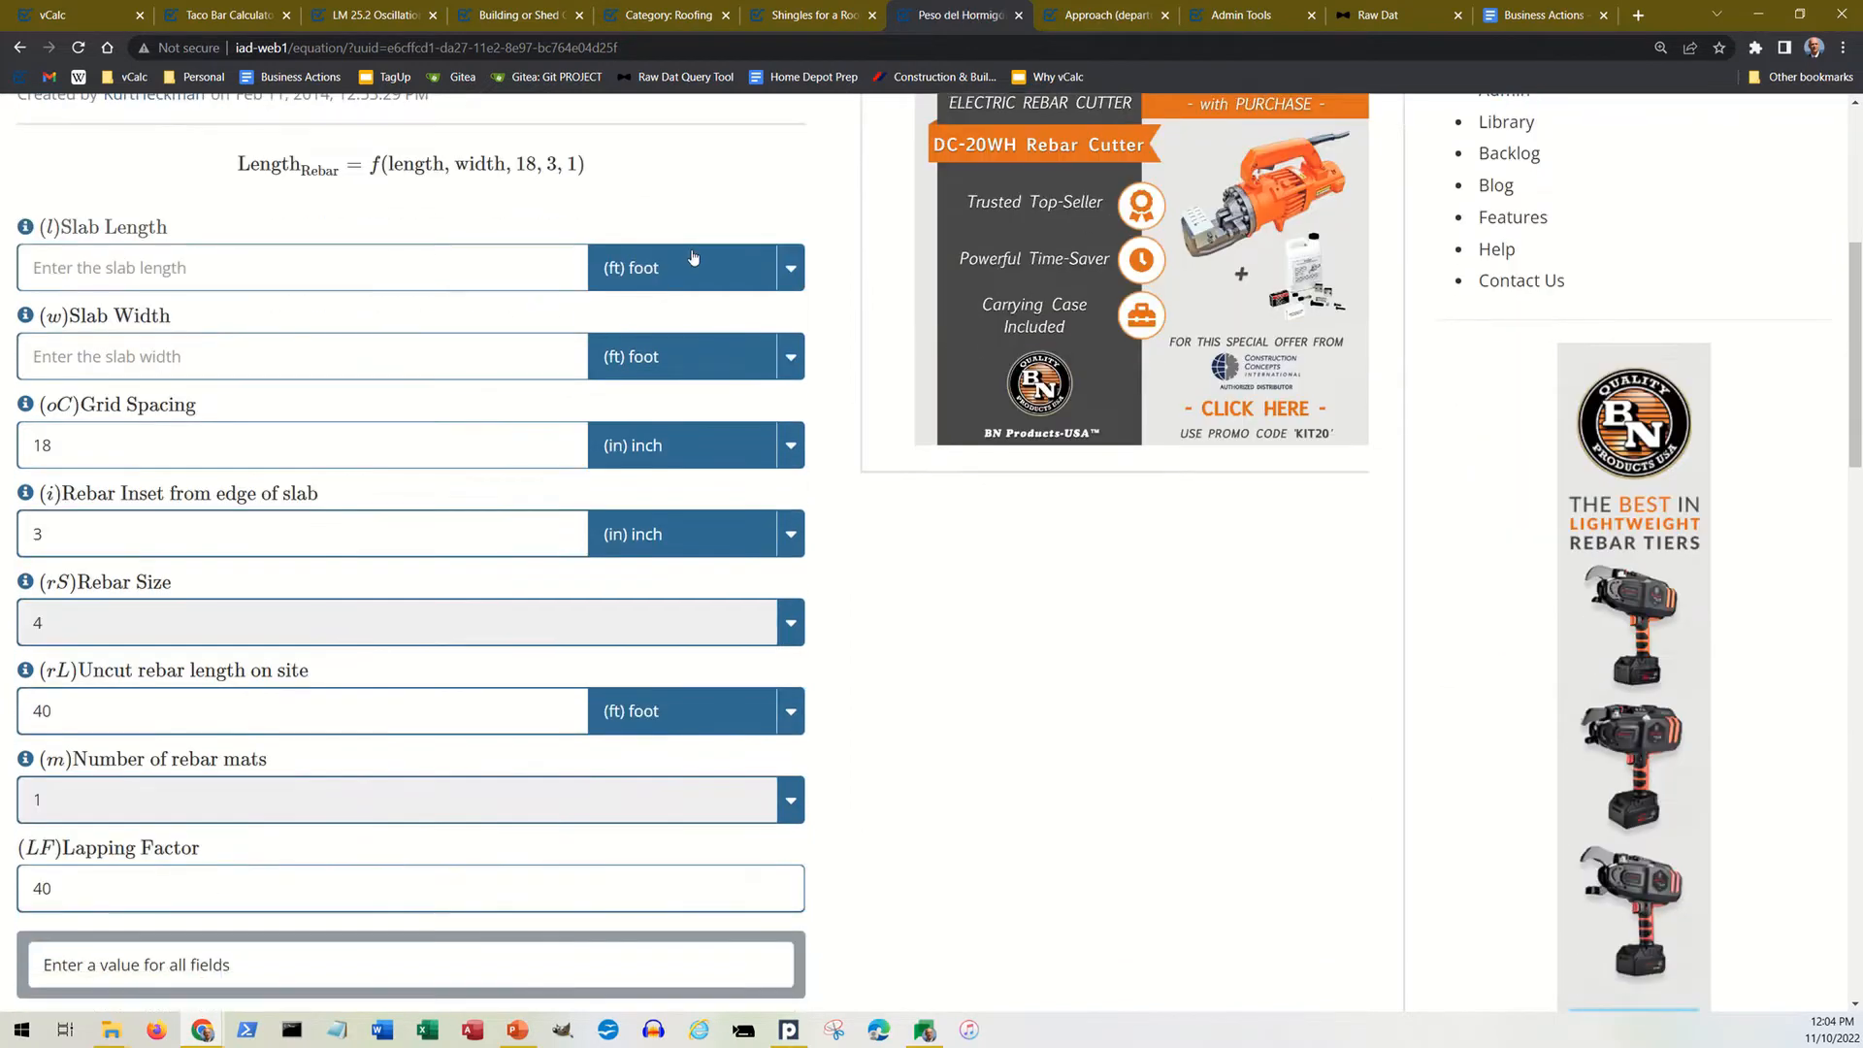
Step: Read the Spanish description of the rebar equation page, including the instructions, slab diagrams and general information
scroll(694, 257, down, 4)
scroll(699, 250, down, 2)
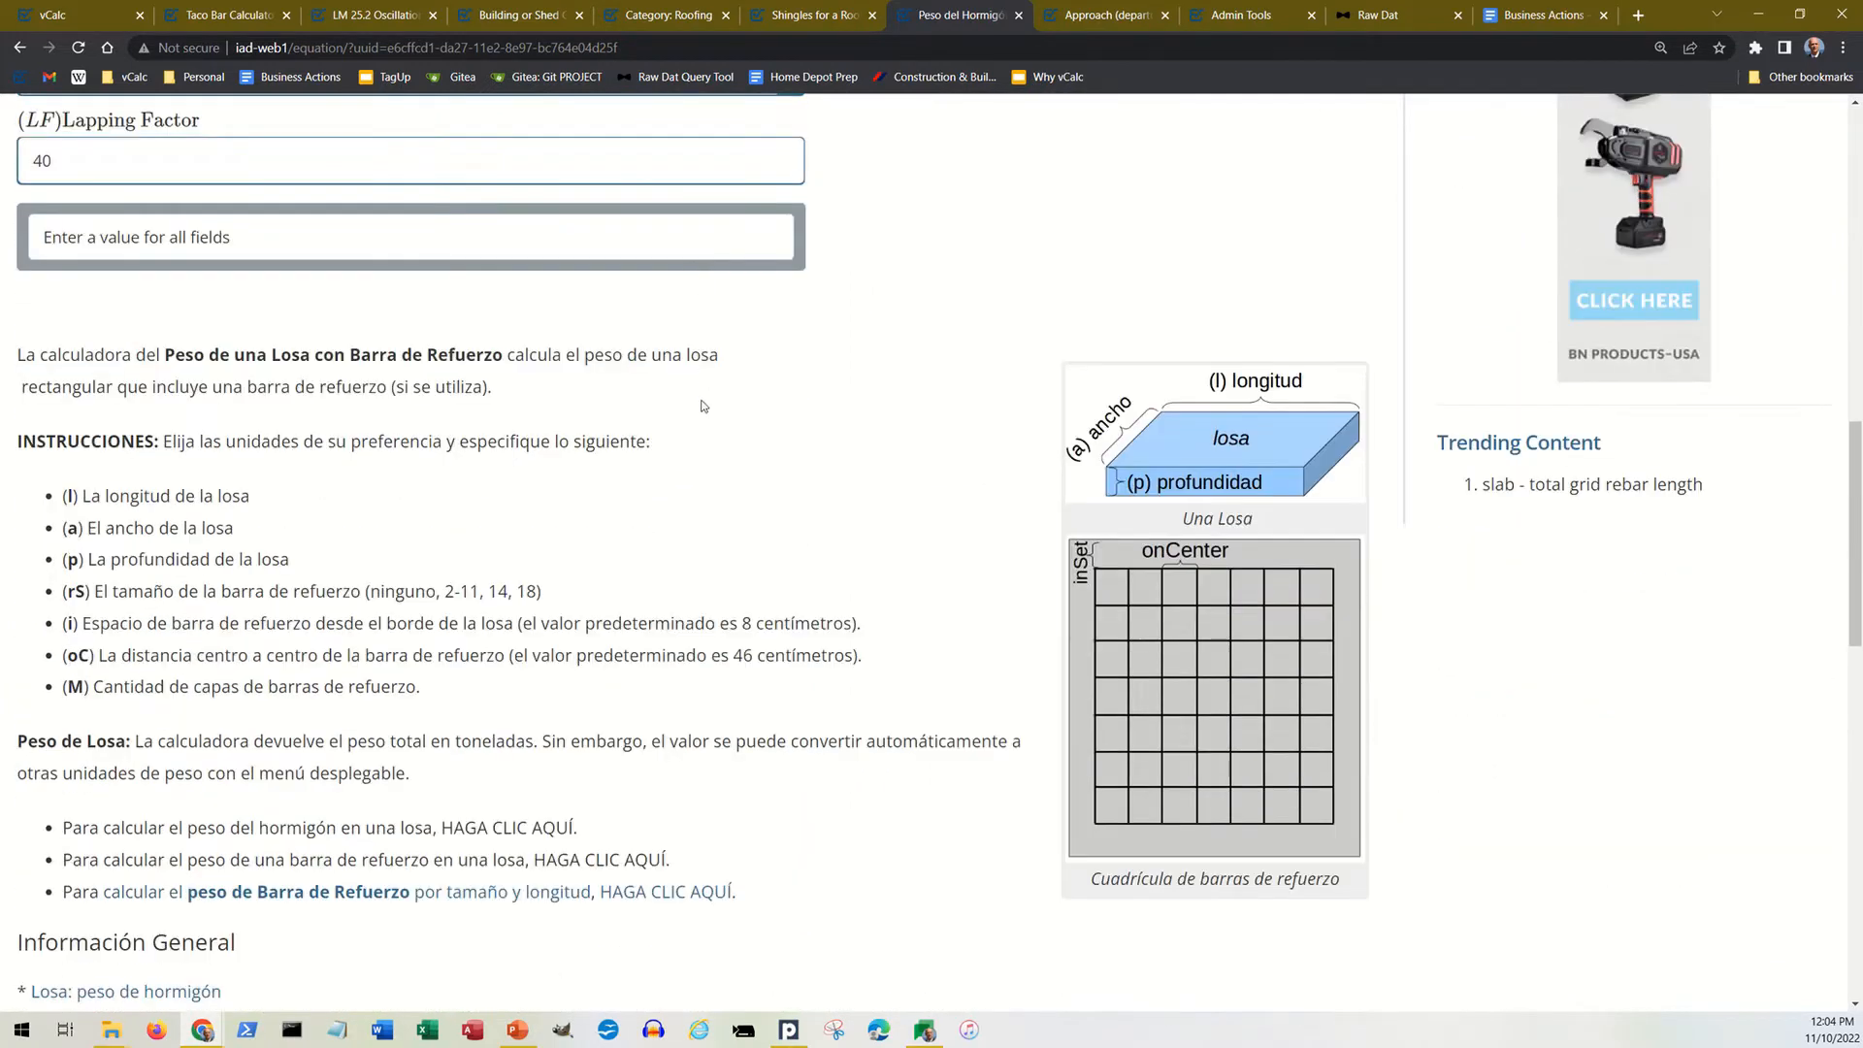
scroll(365, 560, down, 3)
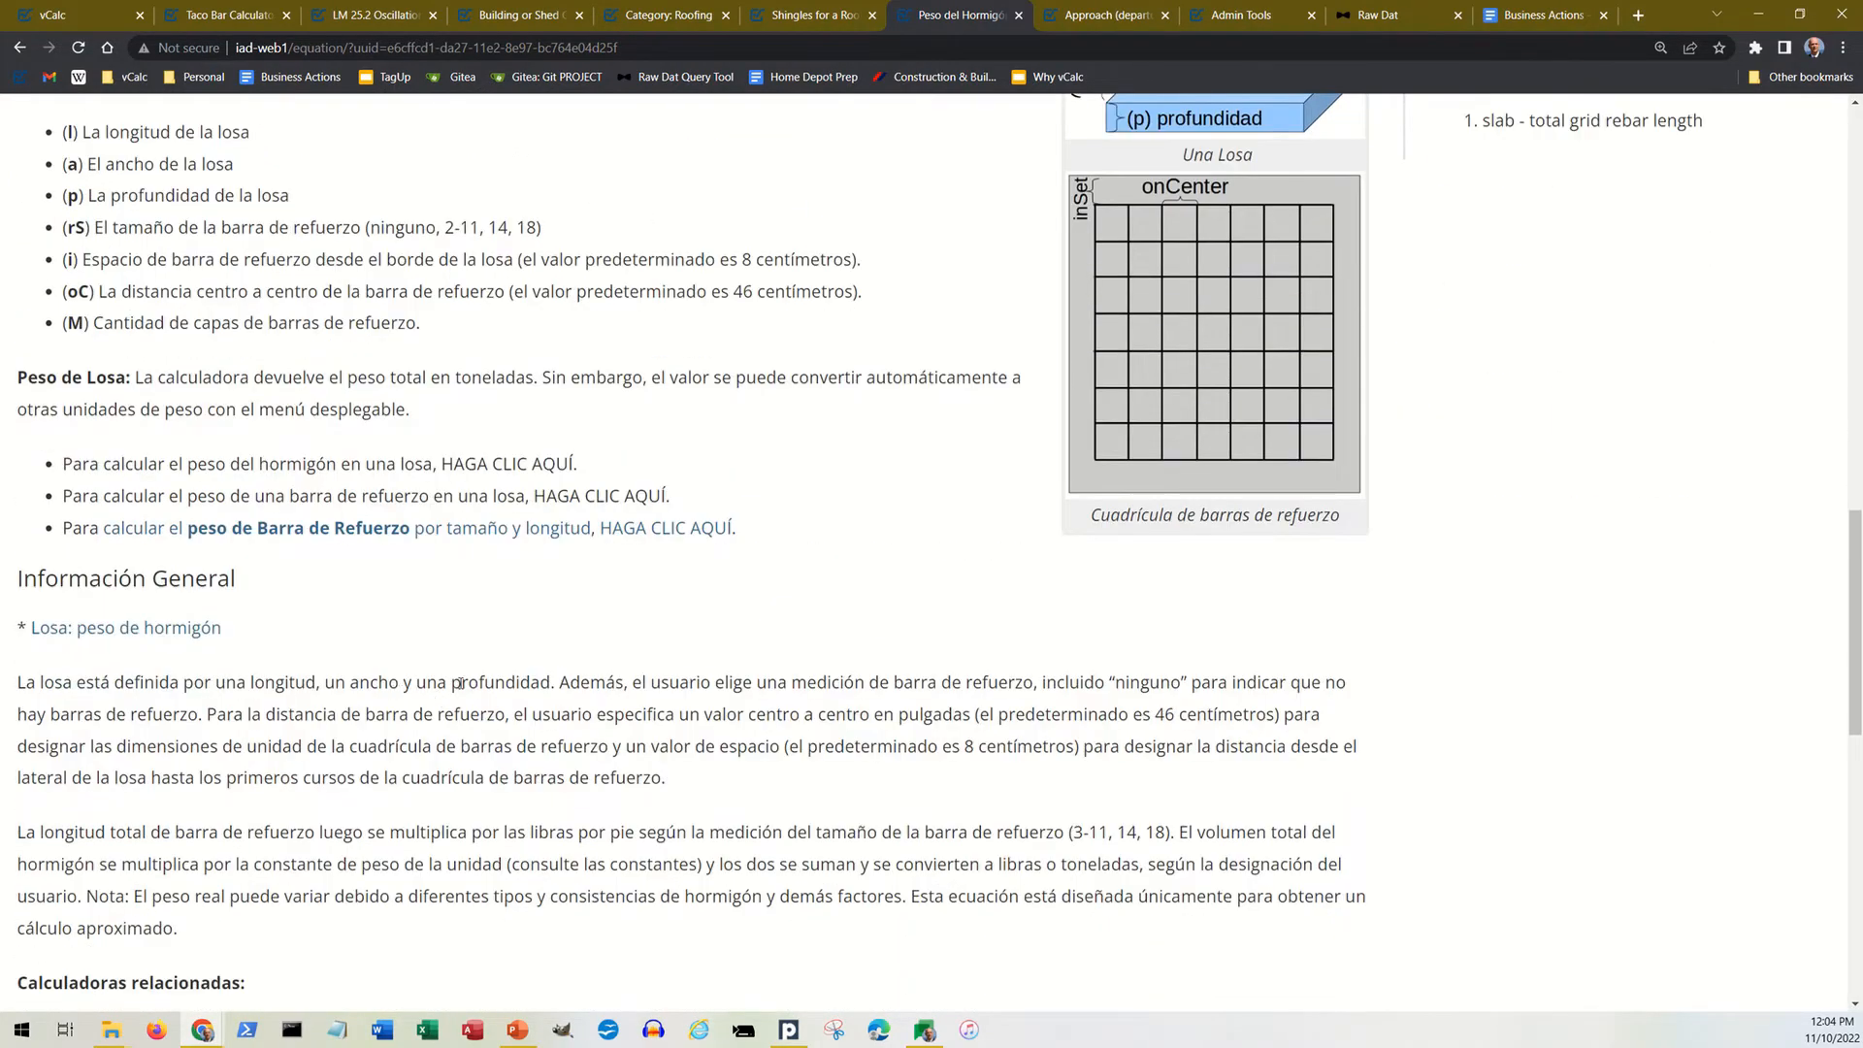
scroll(465, 673, up, 4)
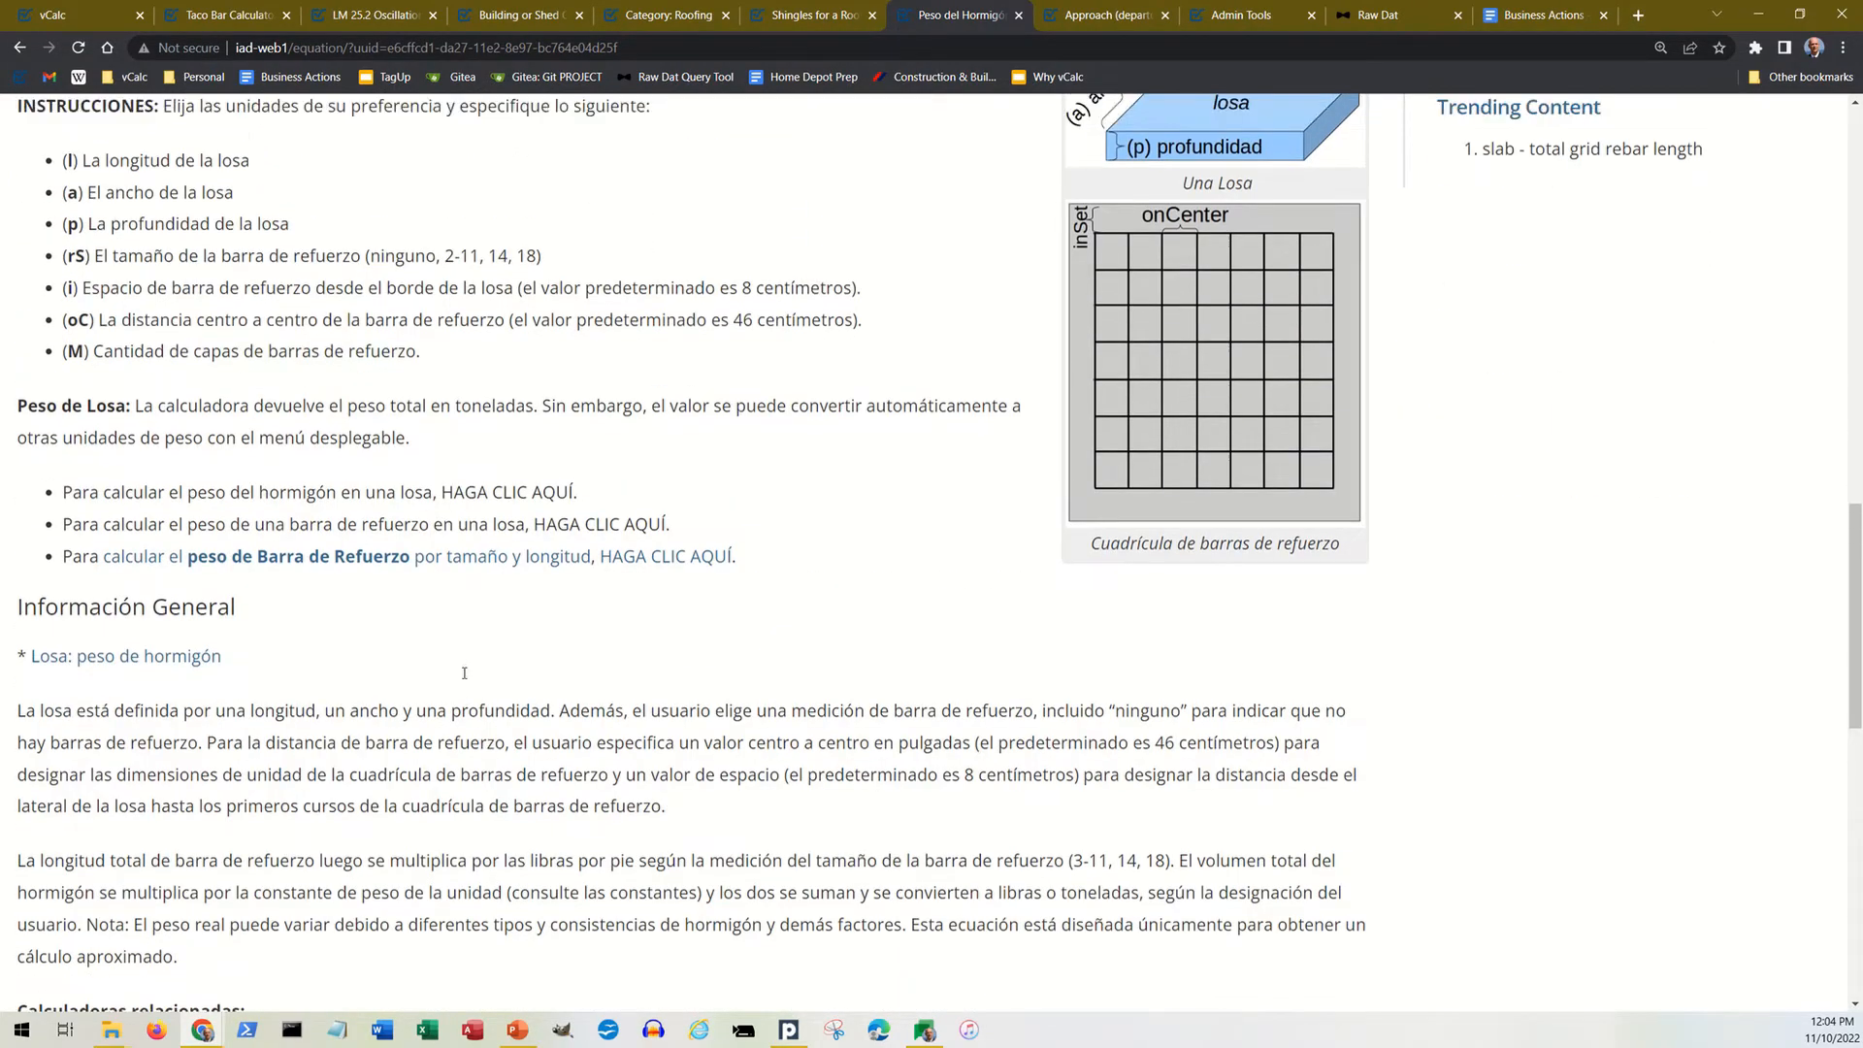
scroll(492, 680, up, 5)
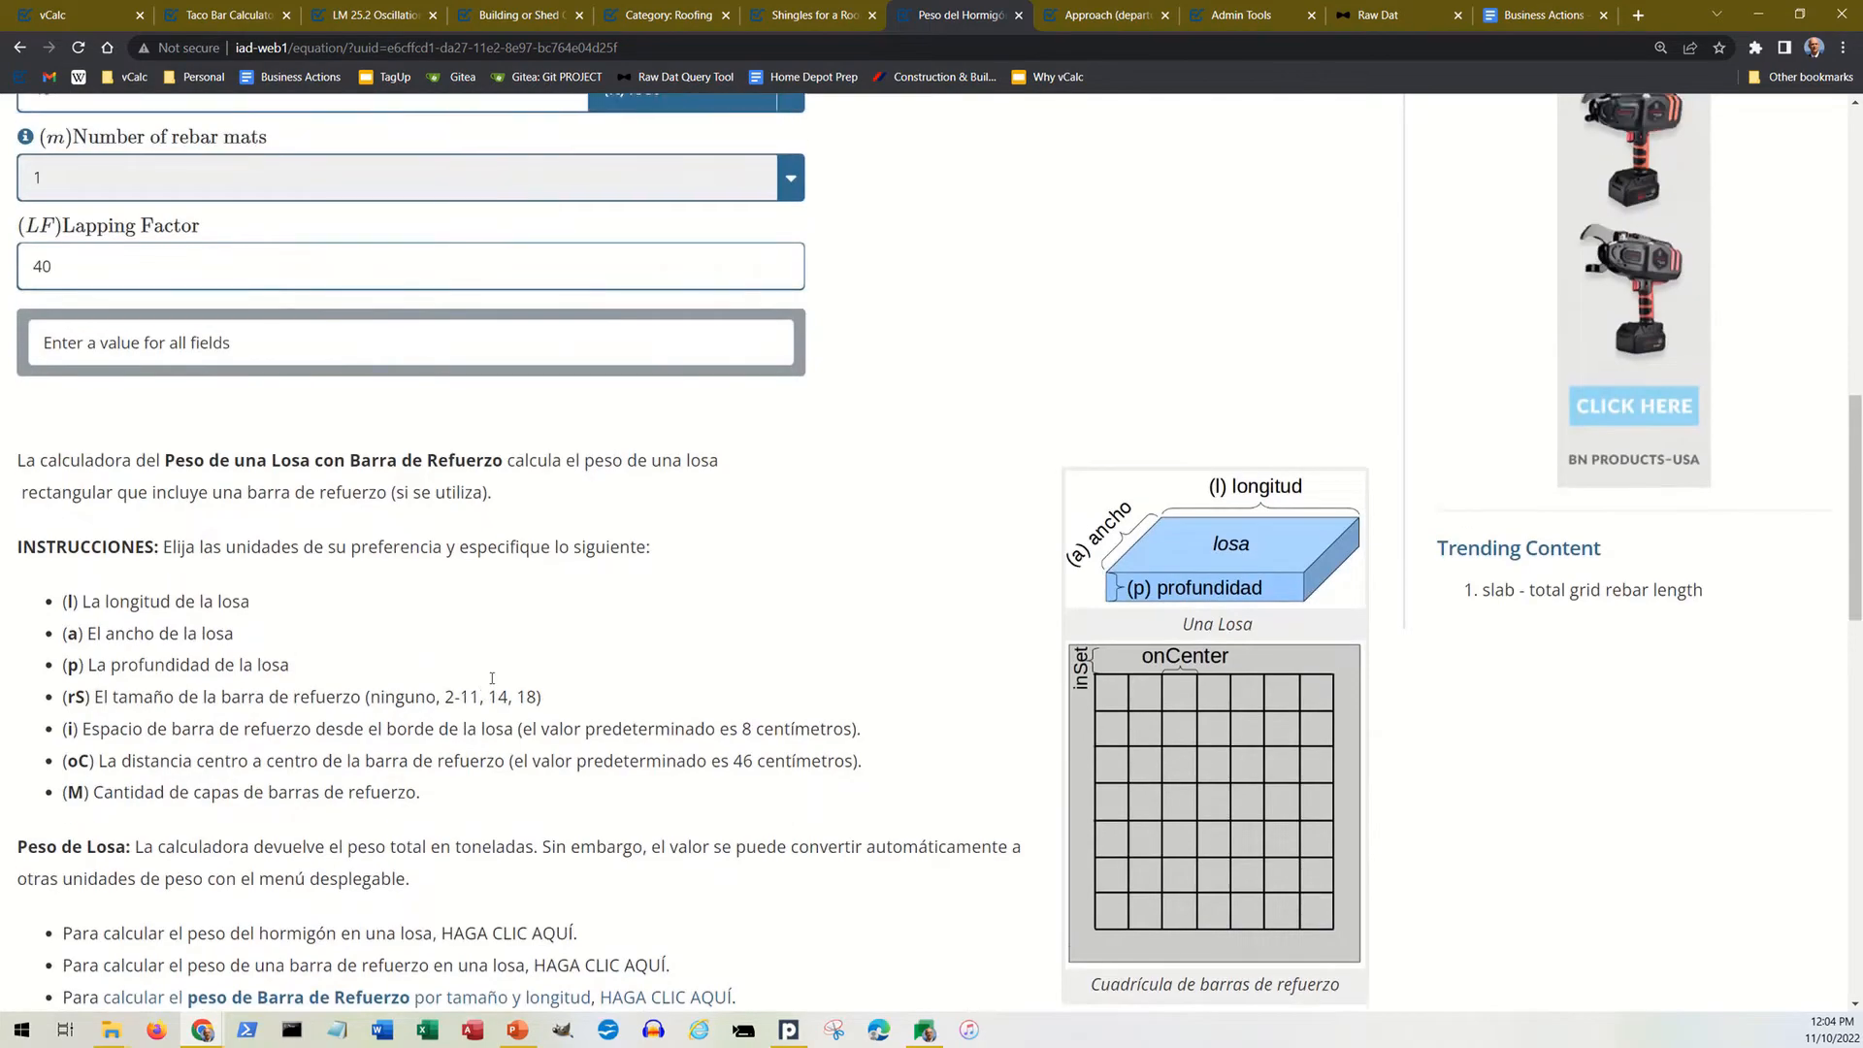
scroll(492, 682, up, 5)
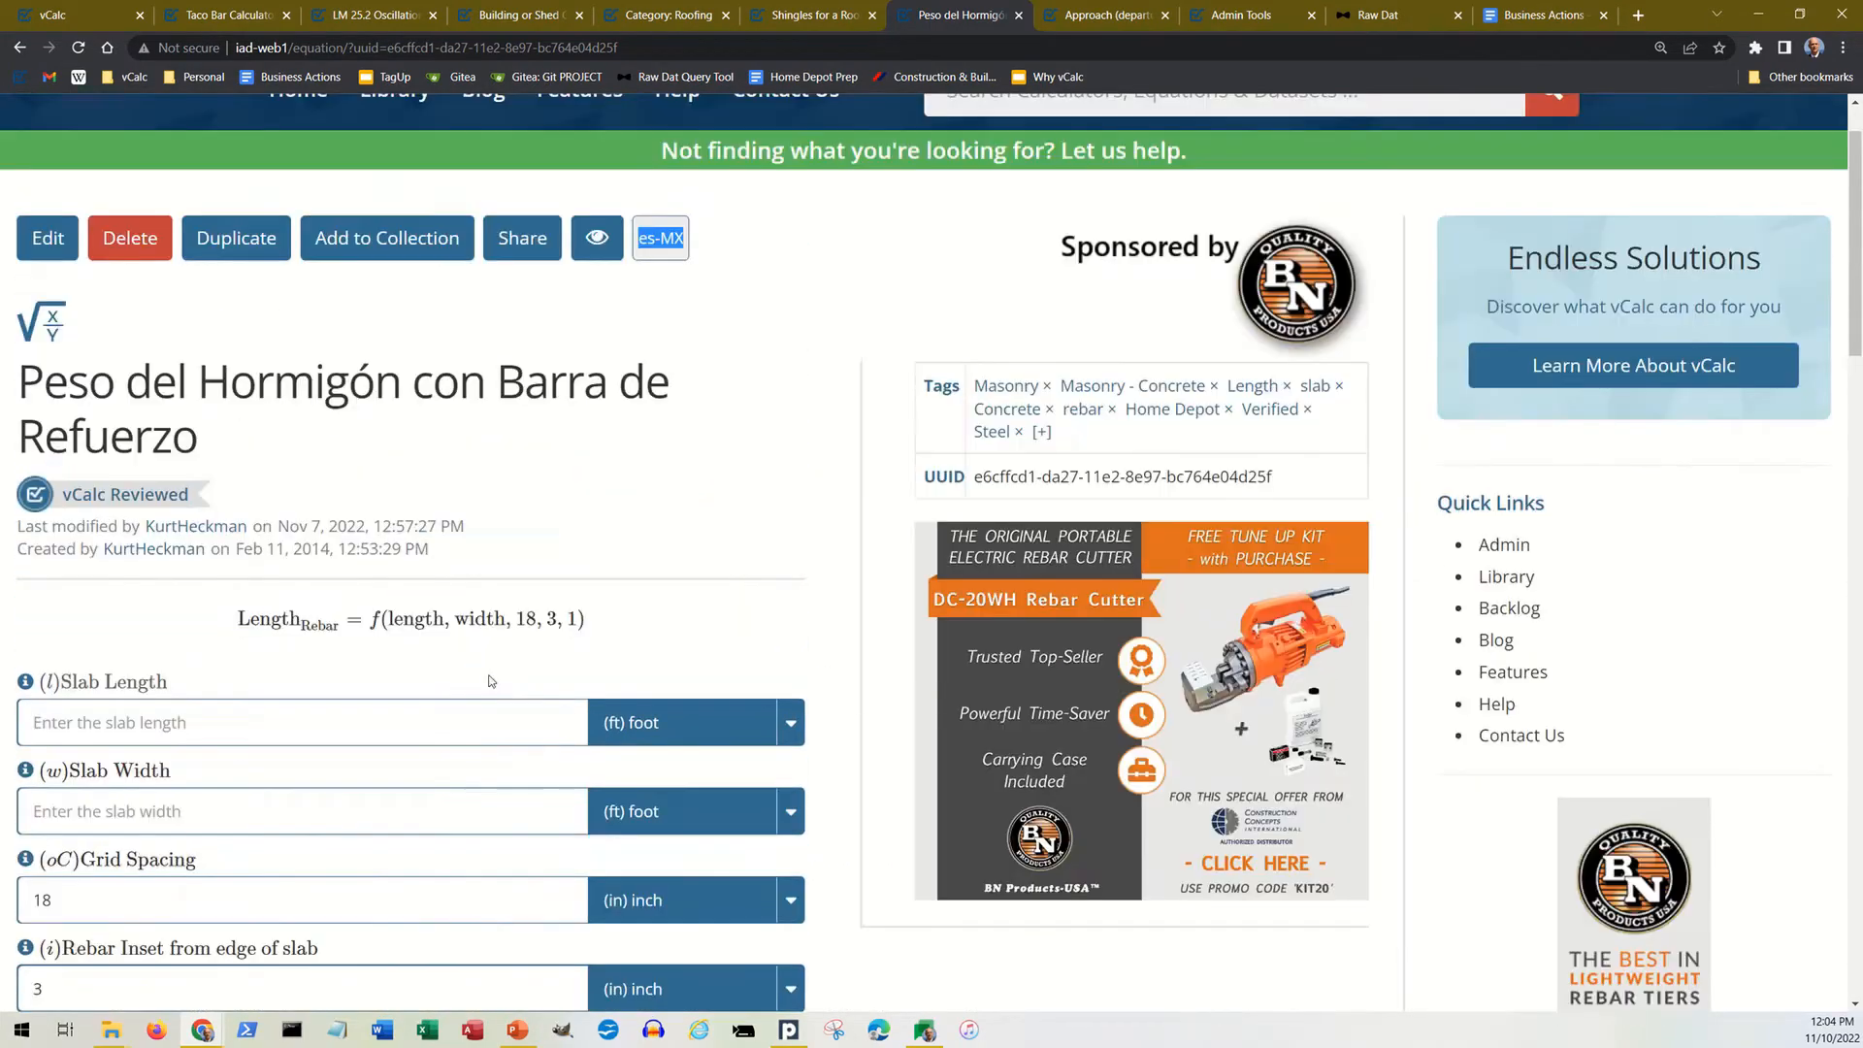
scroll(734, 492, up, 1)
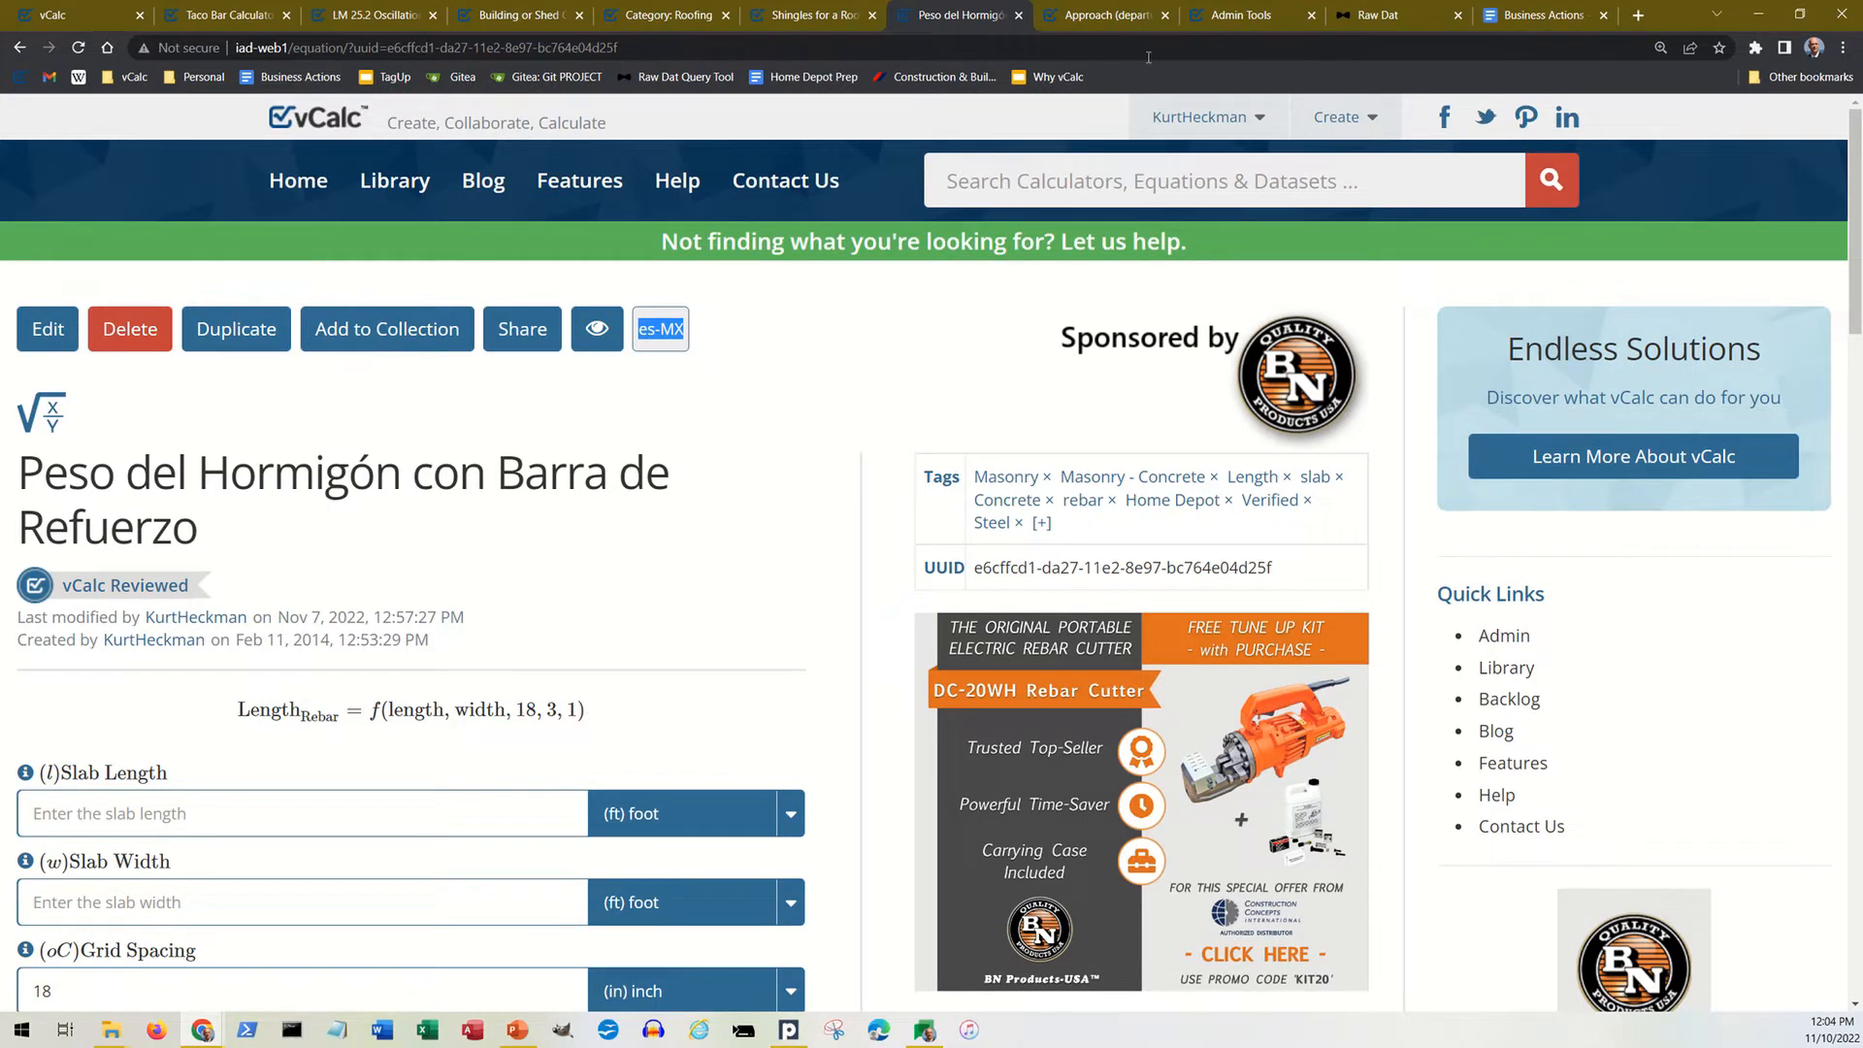
Step: Switch to the Approach (departure) angle page and review its inputs, instructions, diagrams and comments
click(1109, 10)
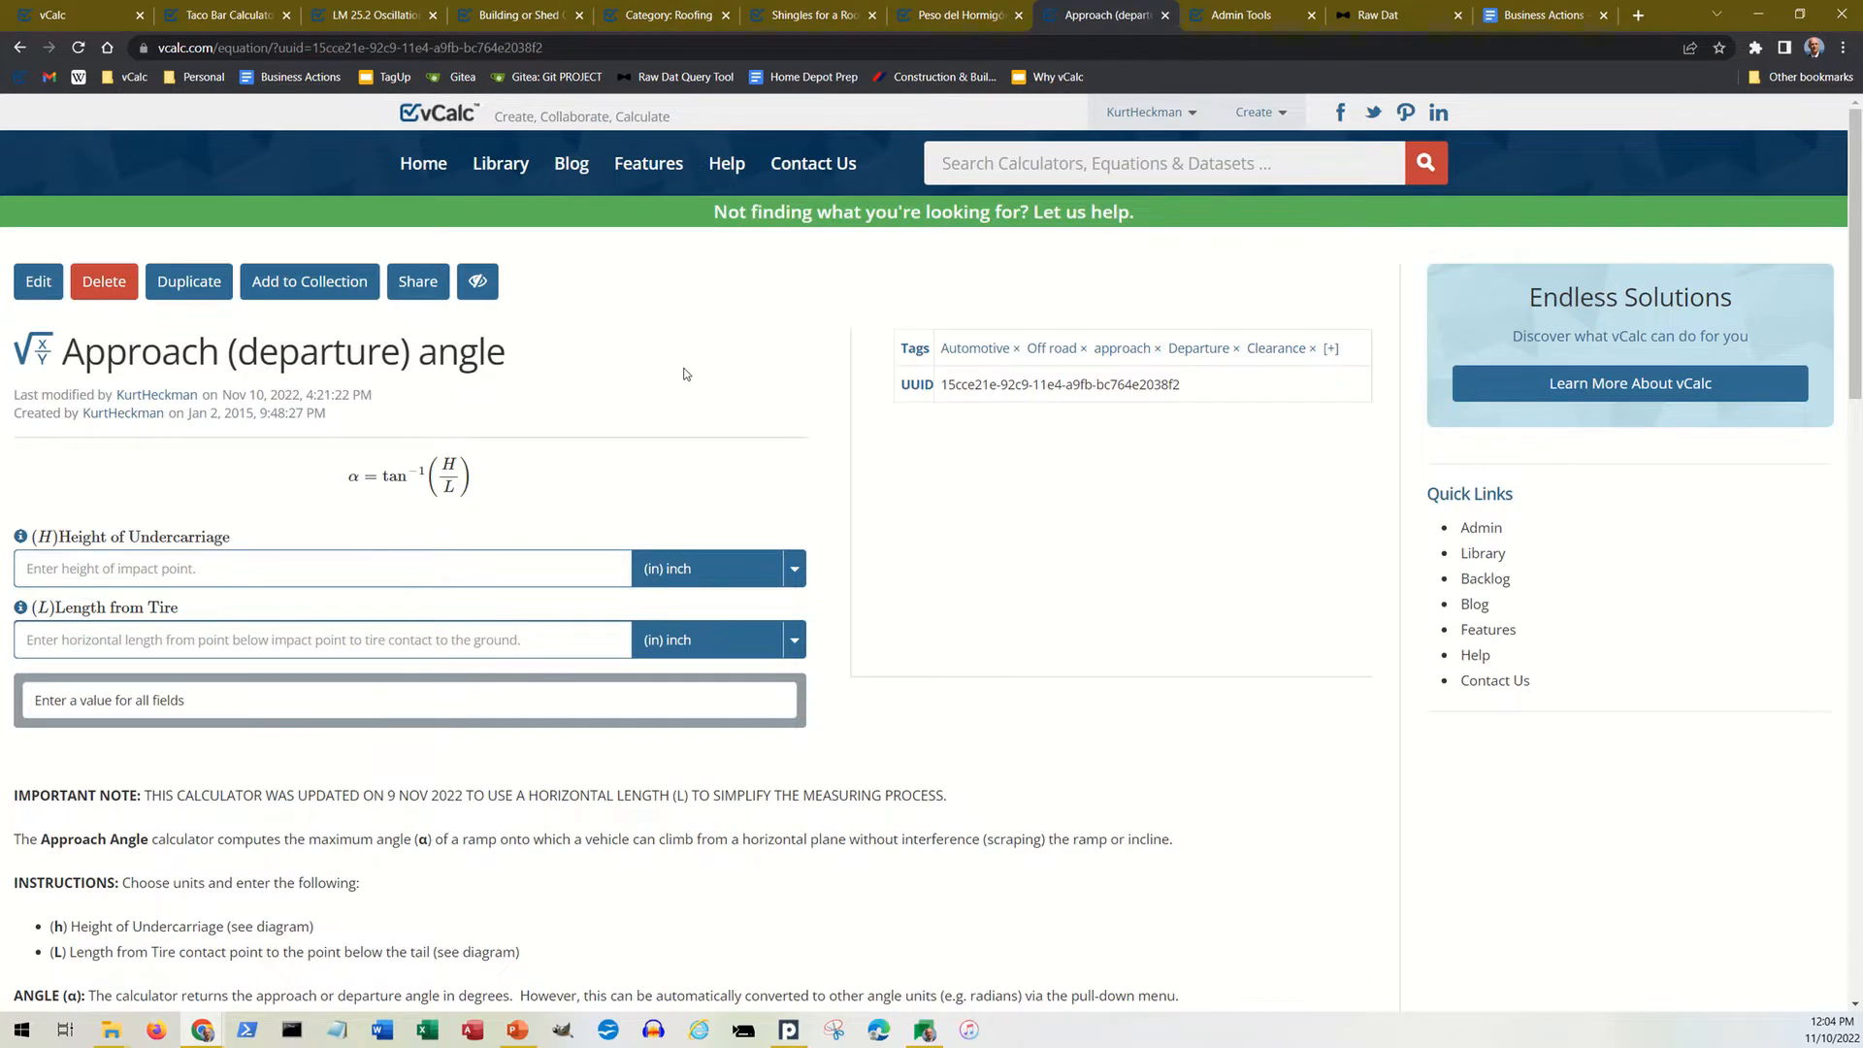
scroll(686, 374, down, 1)
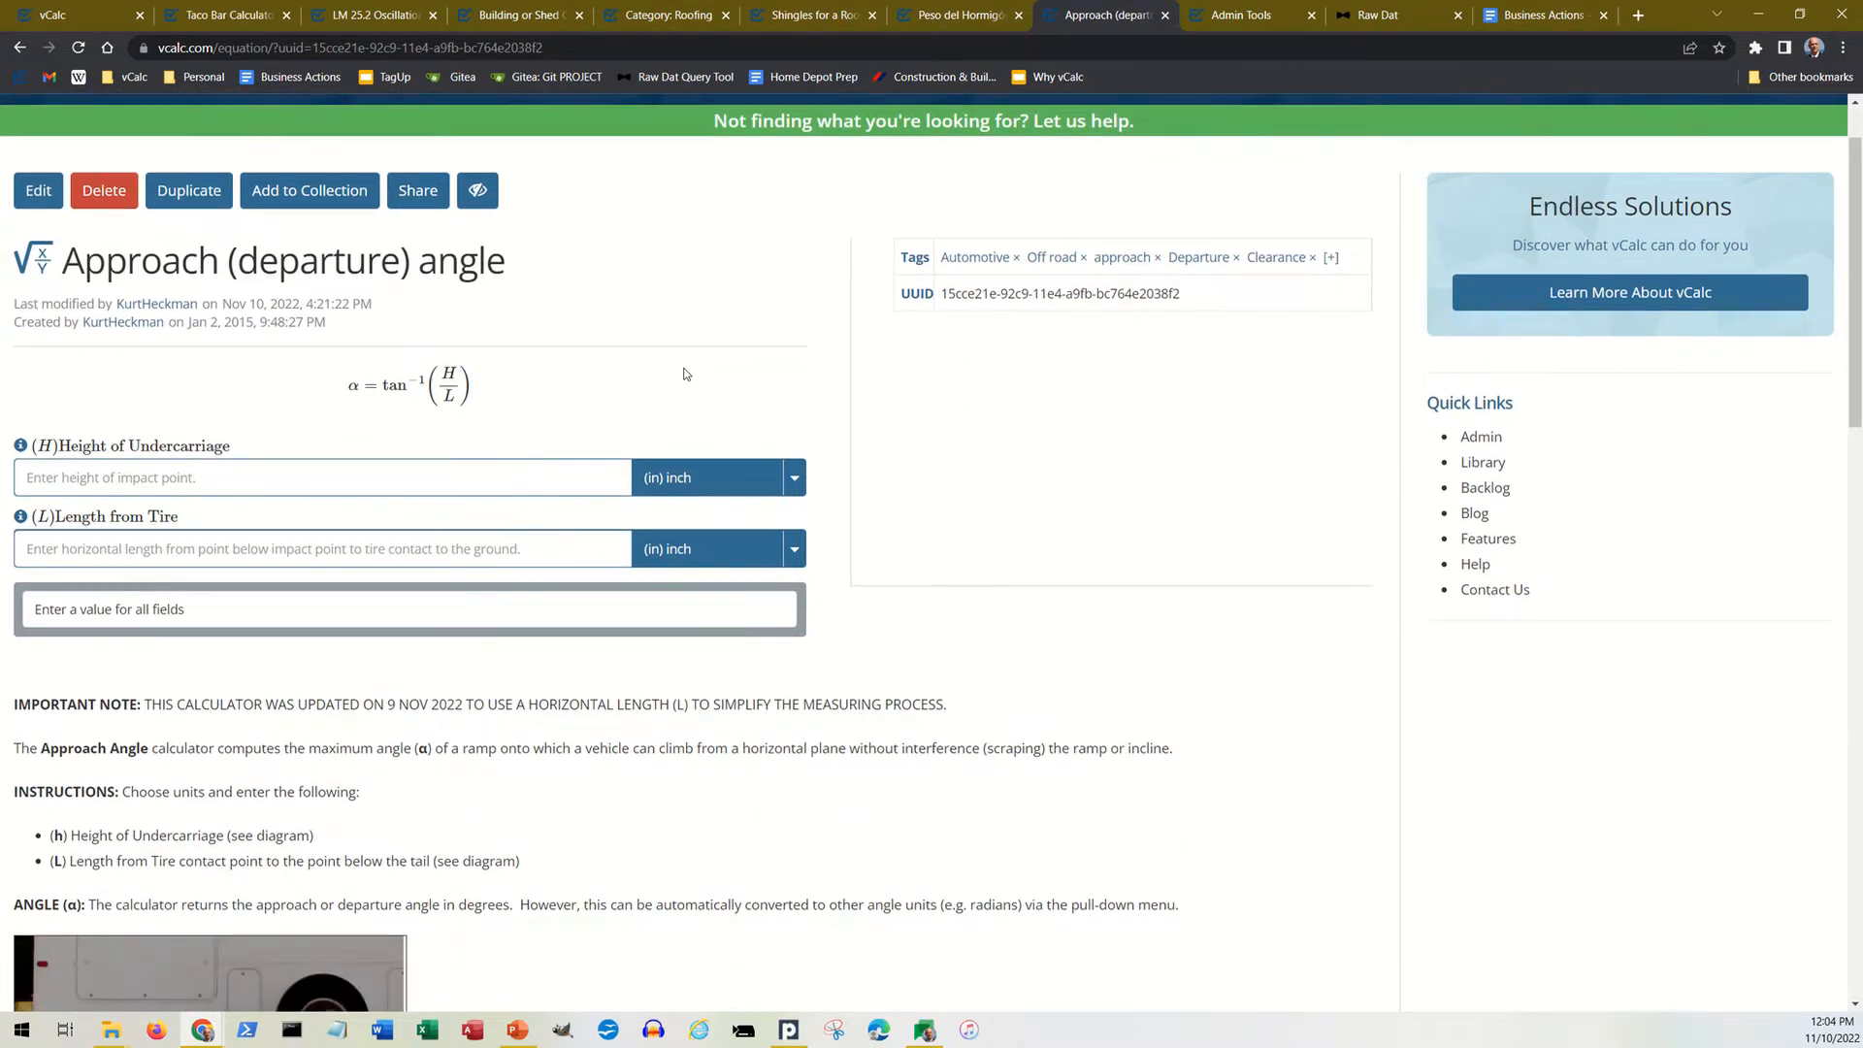
scroll(684, 361, down, 5)
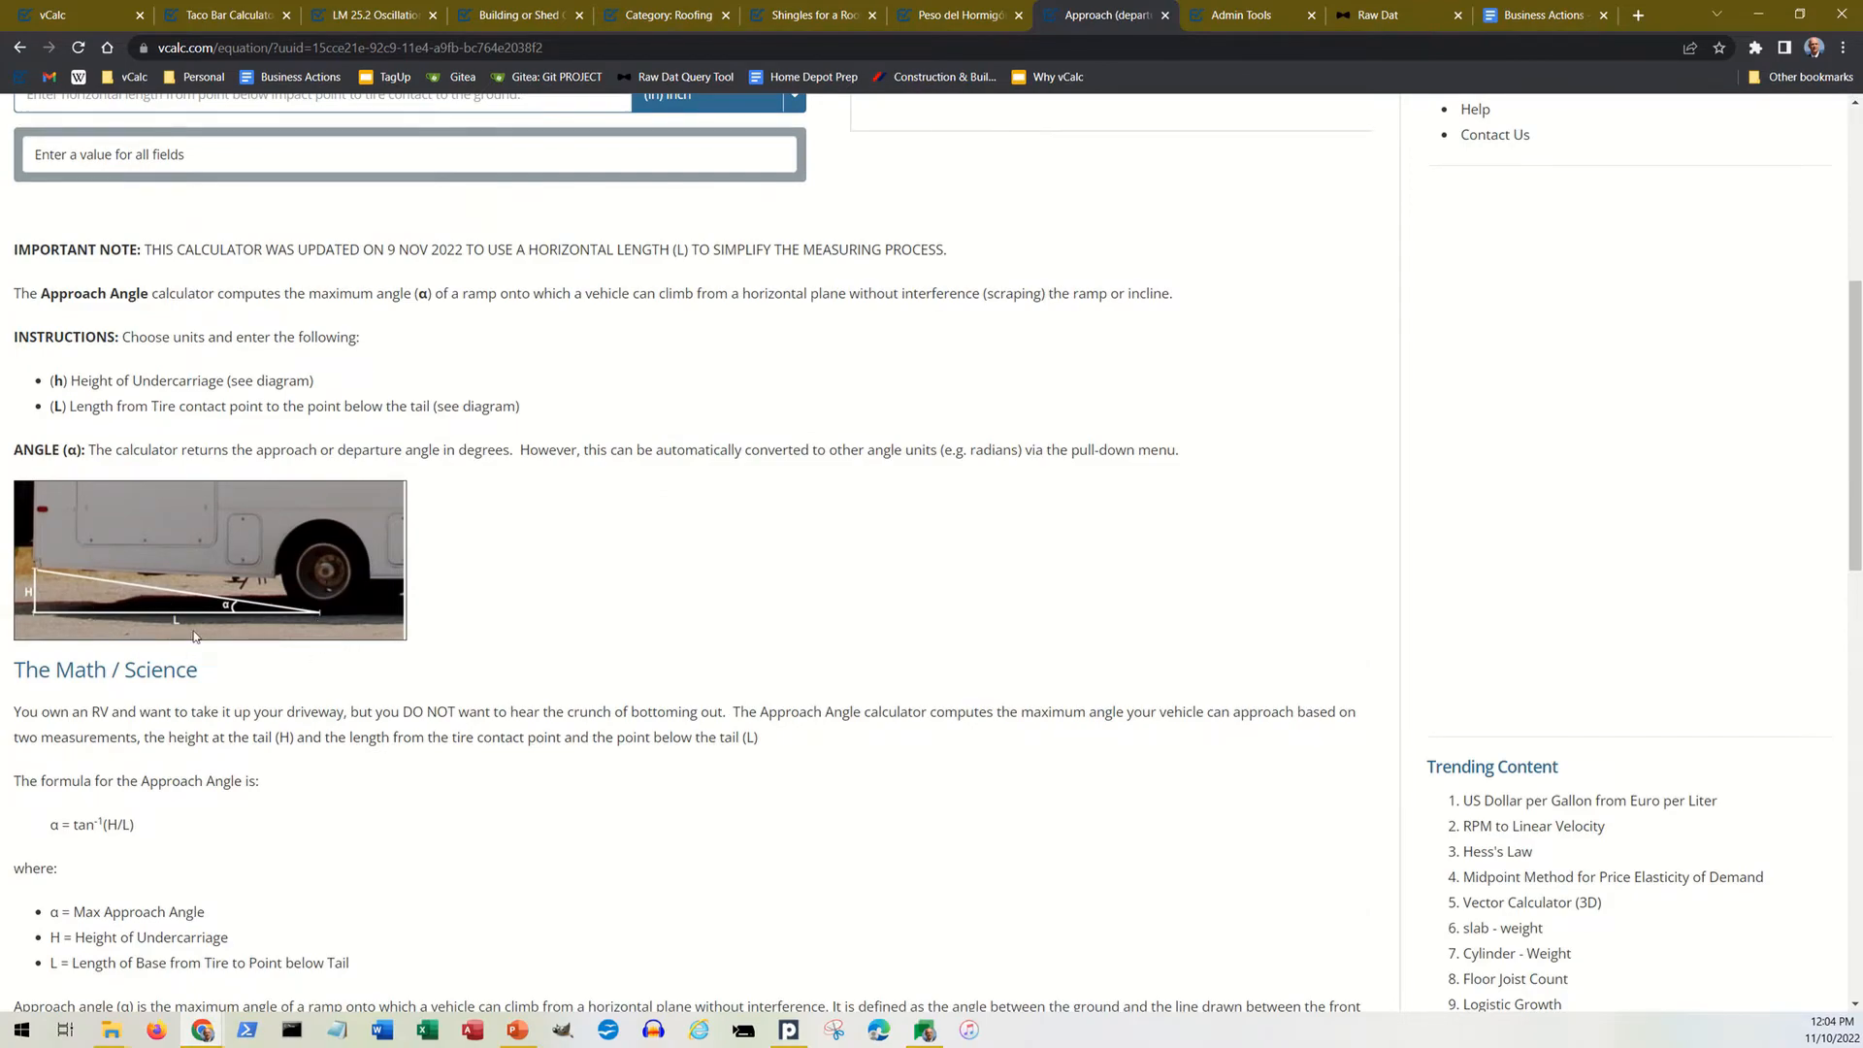
scroll(196, 636, down, 8)
scroll(197, 636, down, 6)
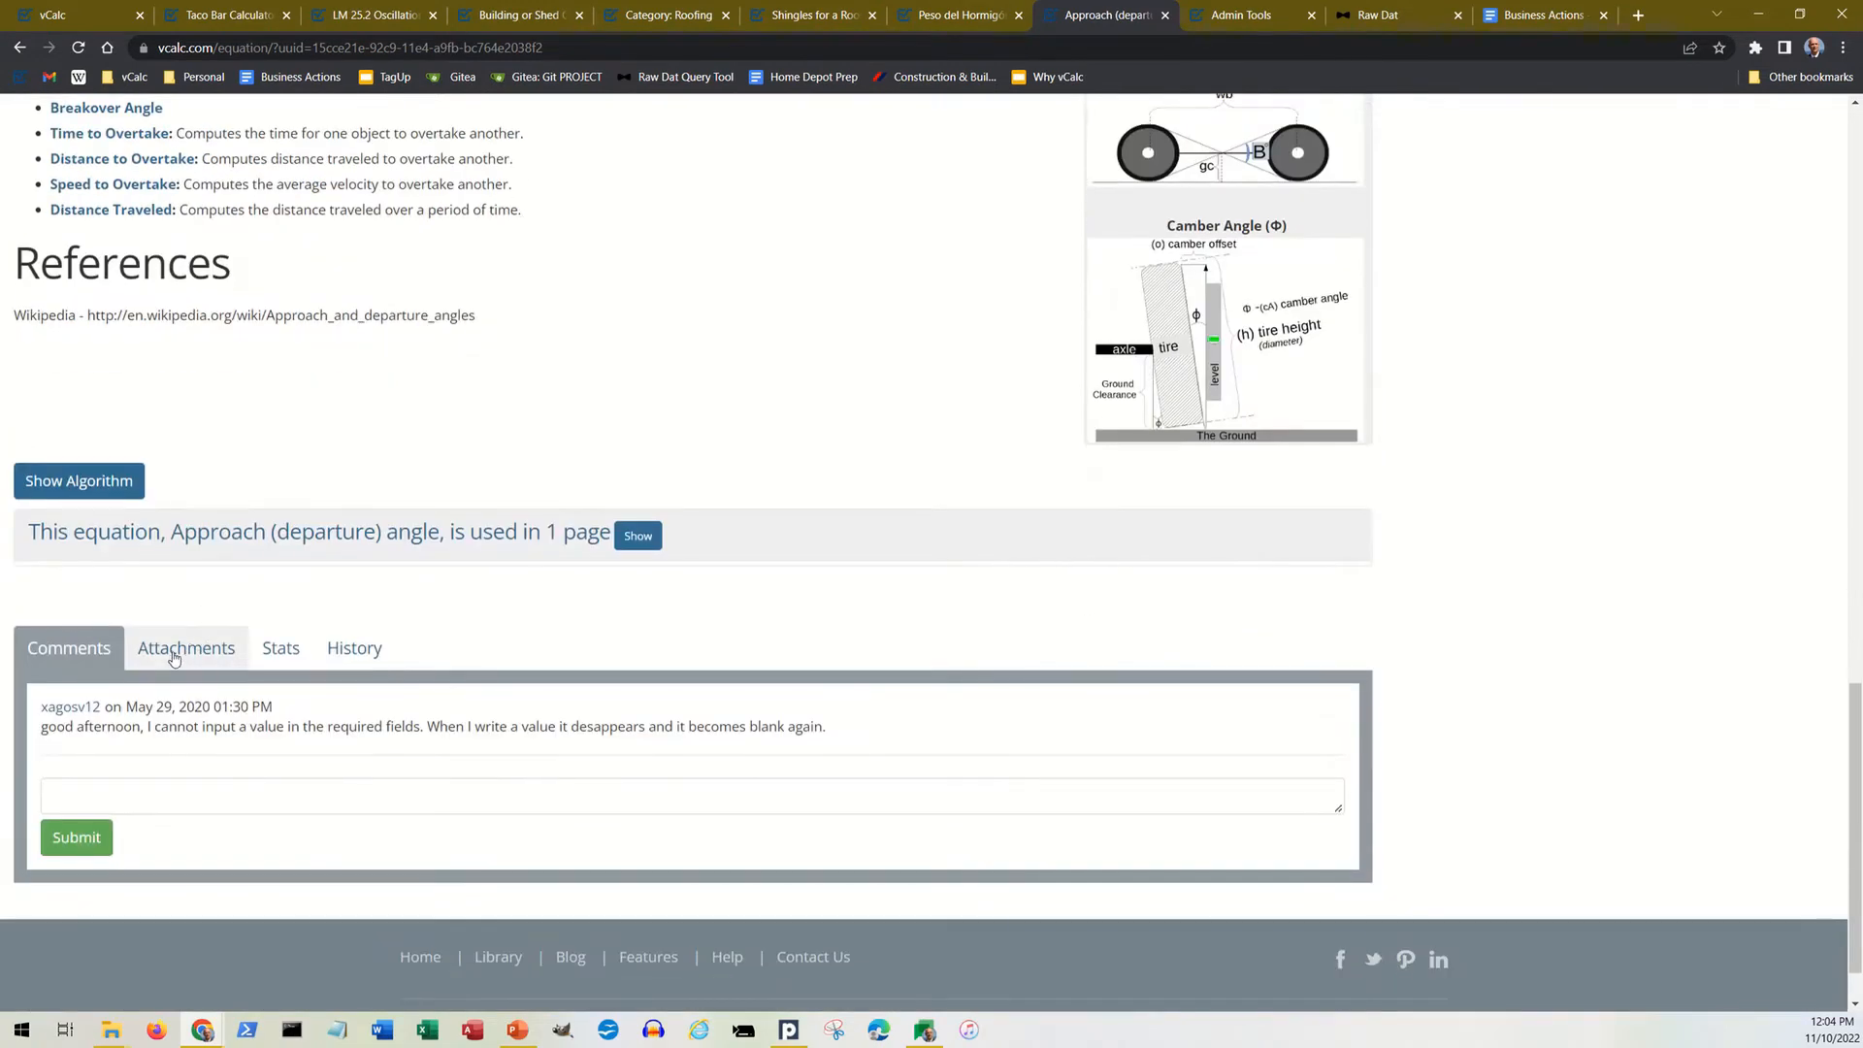
Step: Show the Approach (departure) angle equation's usage stats and examine the monthly views and solves chart
click(282, 650)
scroll(320, 669, down, 2)
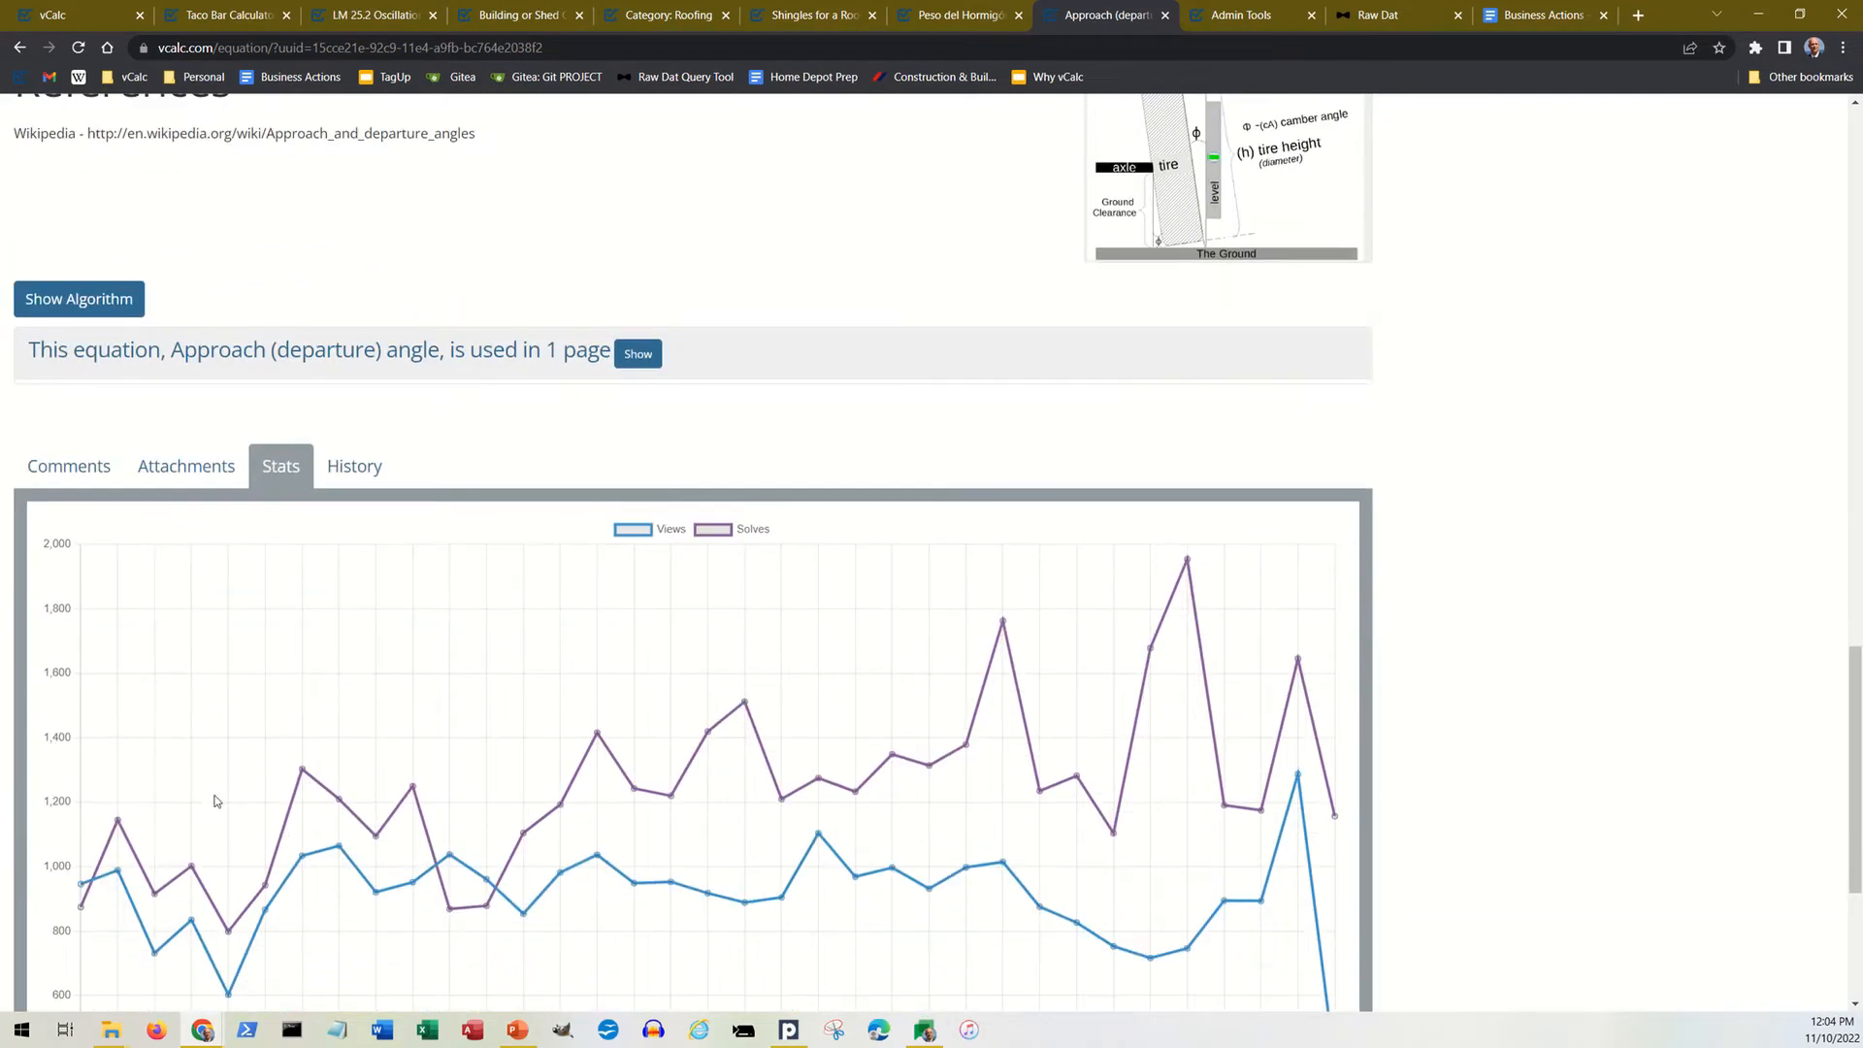
scroll(217, 801, down, 2)
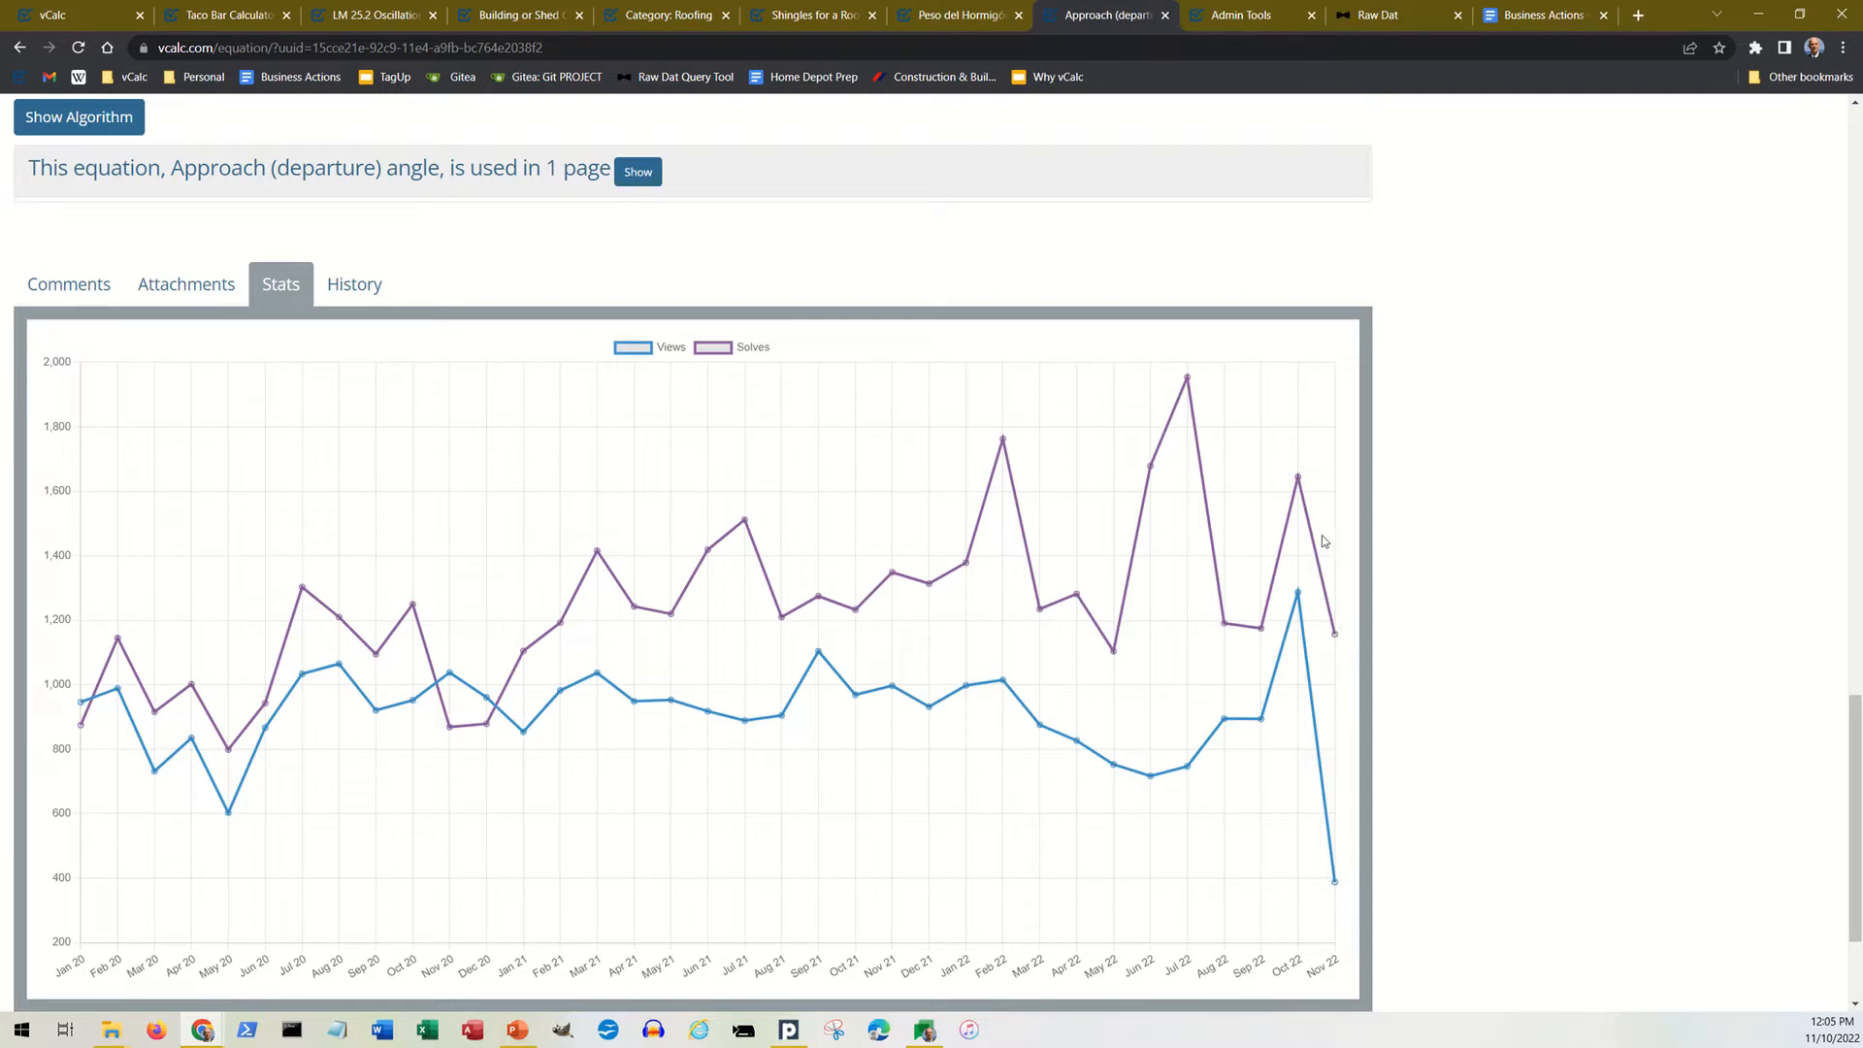
scroll(833, 635, up, 5)
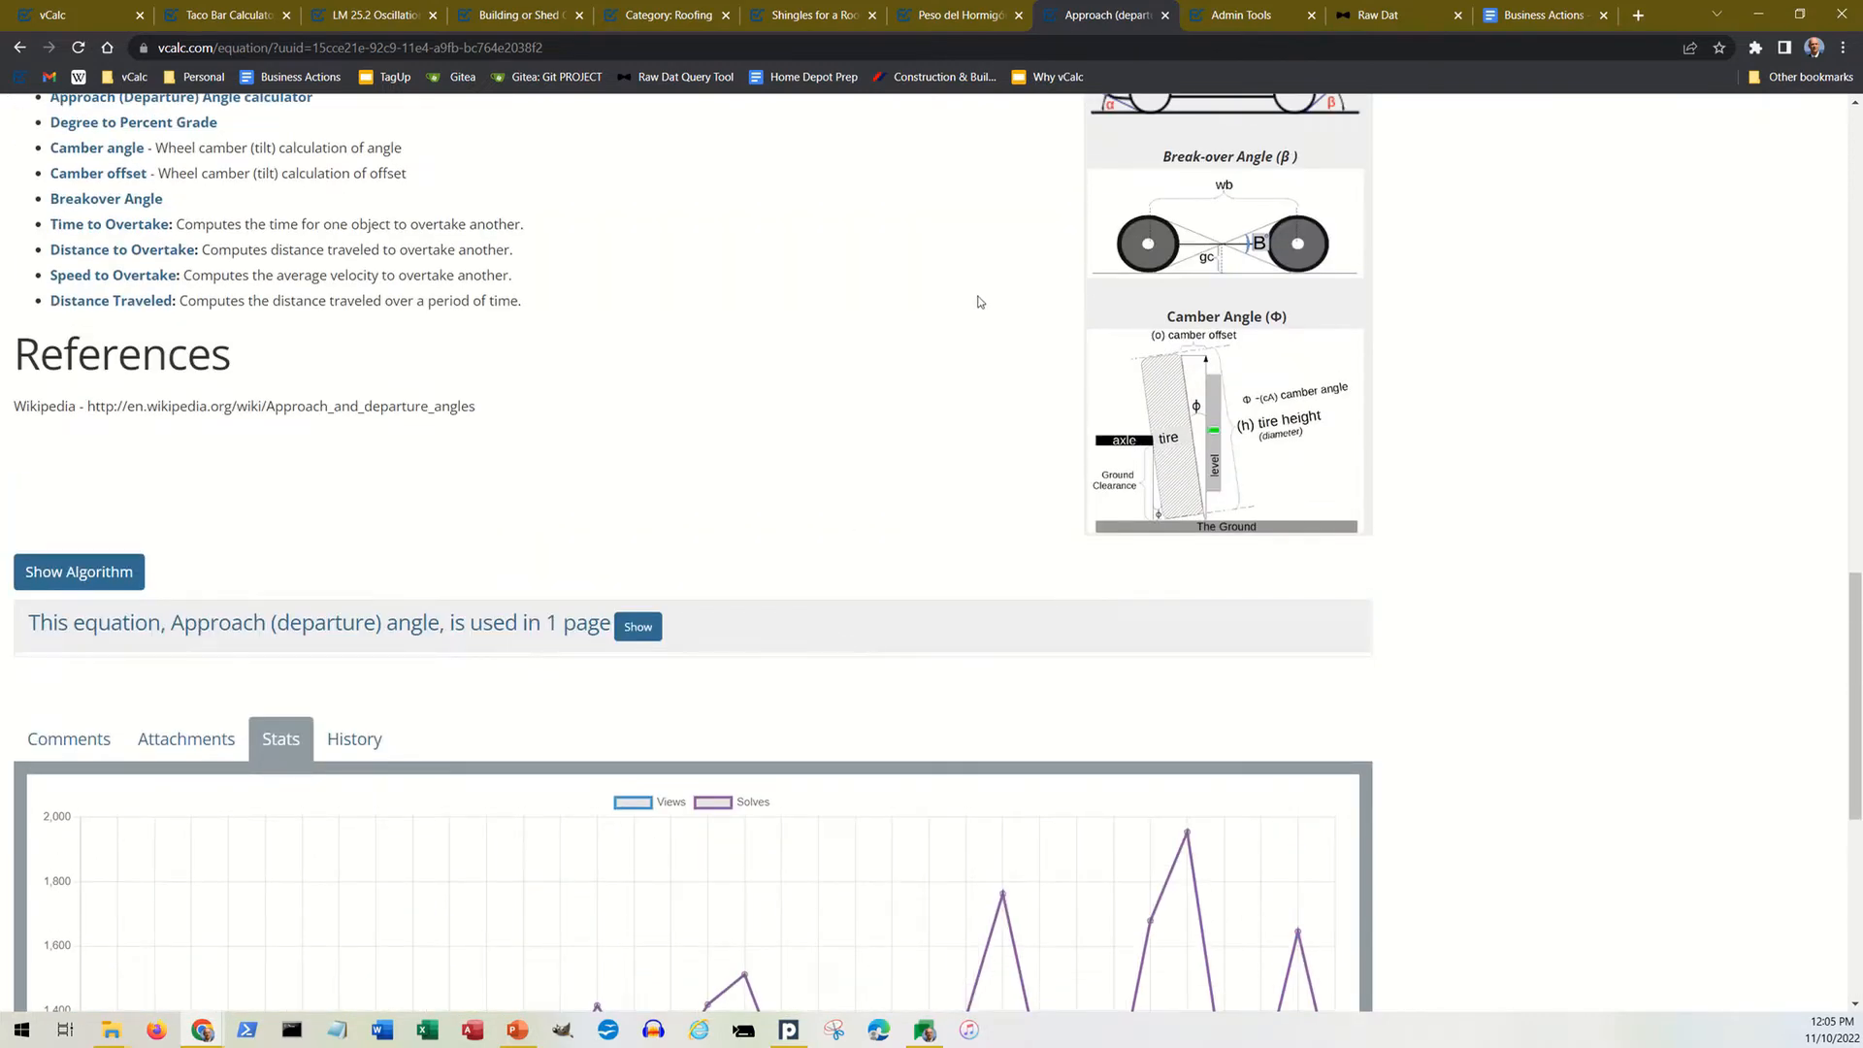
scroll(877, 382, up, 9)
scroll(905, 224, up, 5)
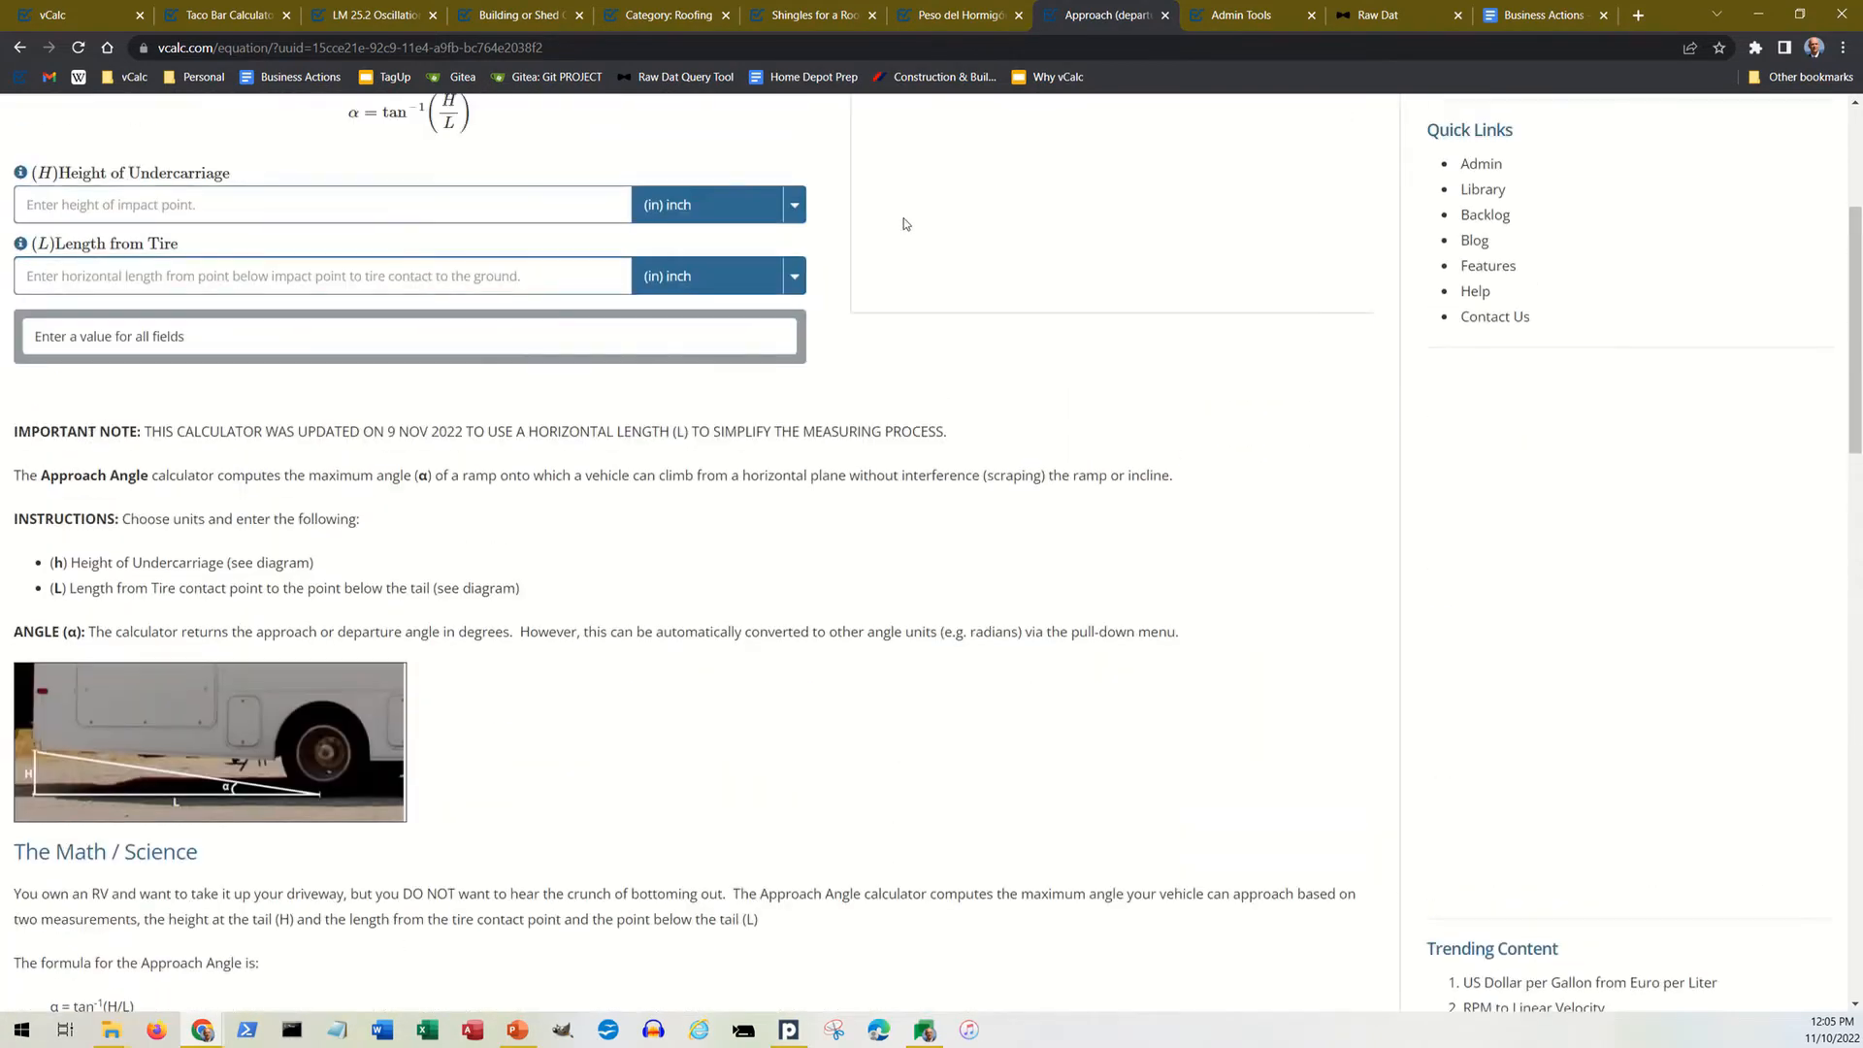
Step: Return to the rebar equation page and set its language to en
click(914, 27)
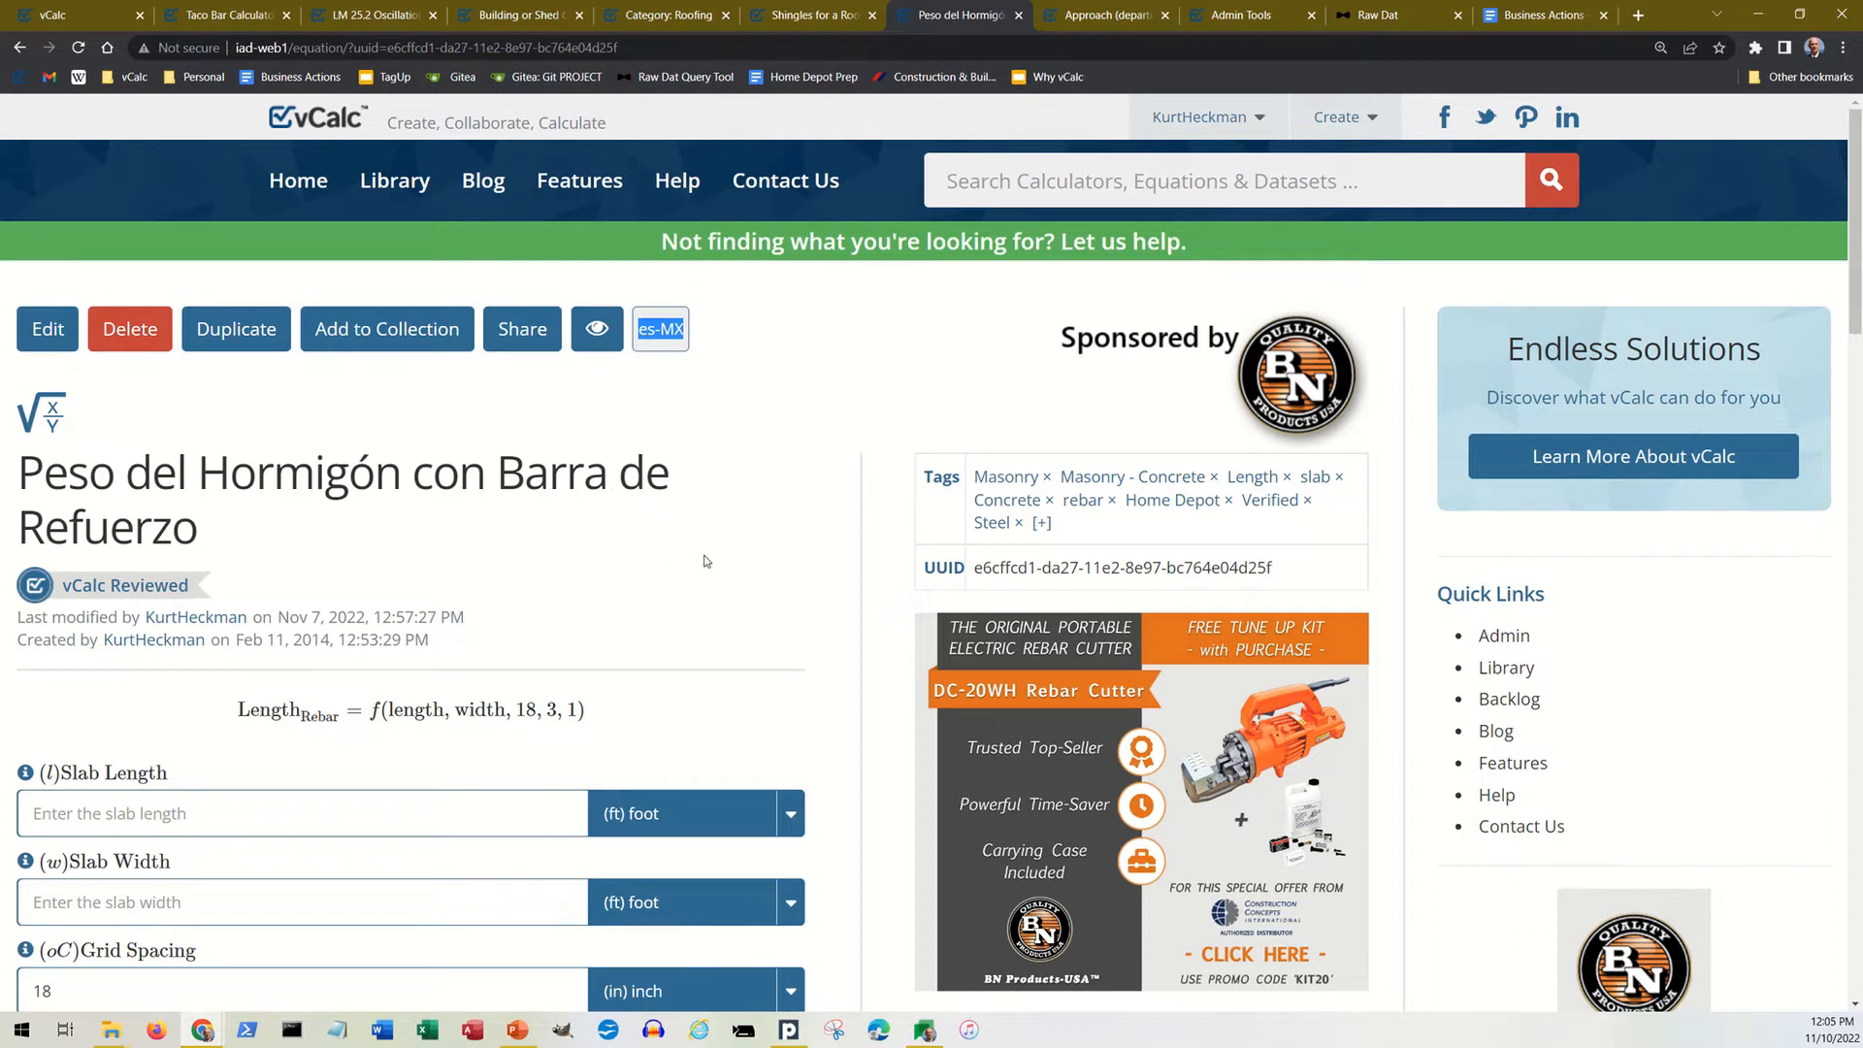
click(591, 538)
click(675, 344)
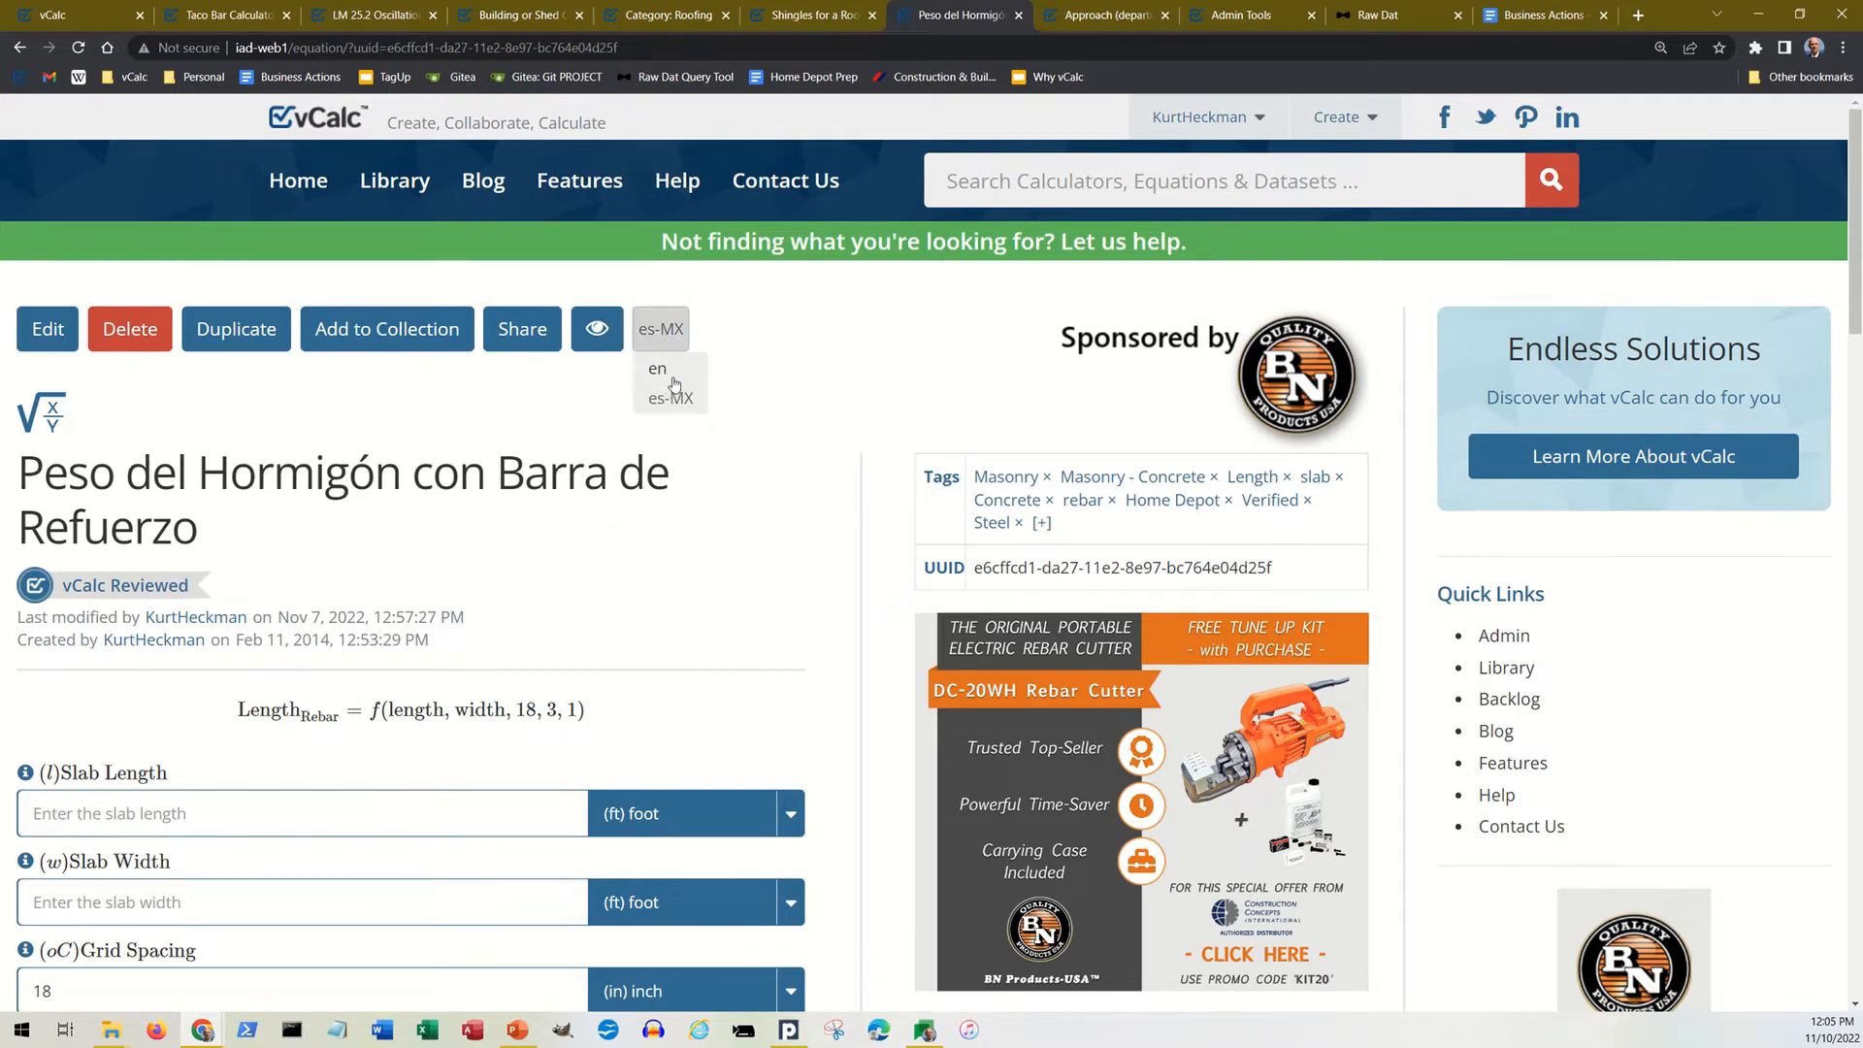
click(676, 383)
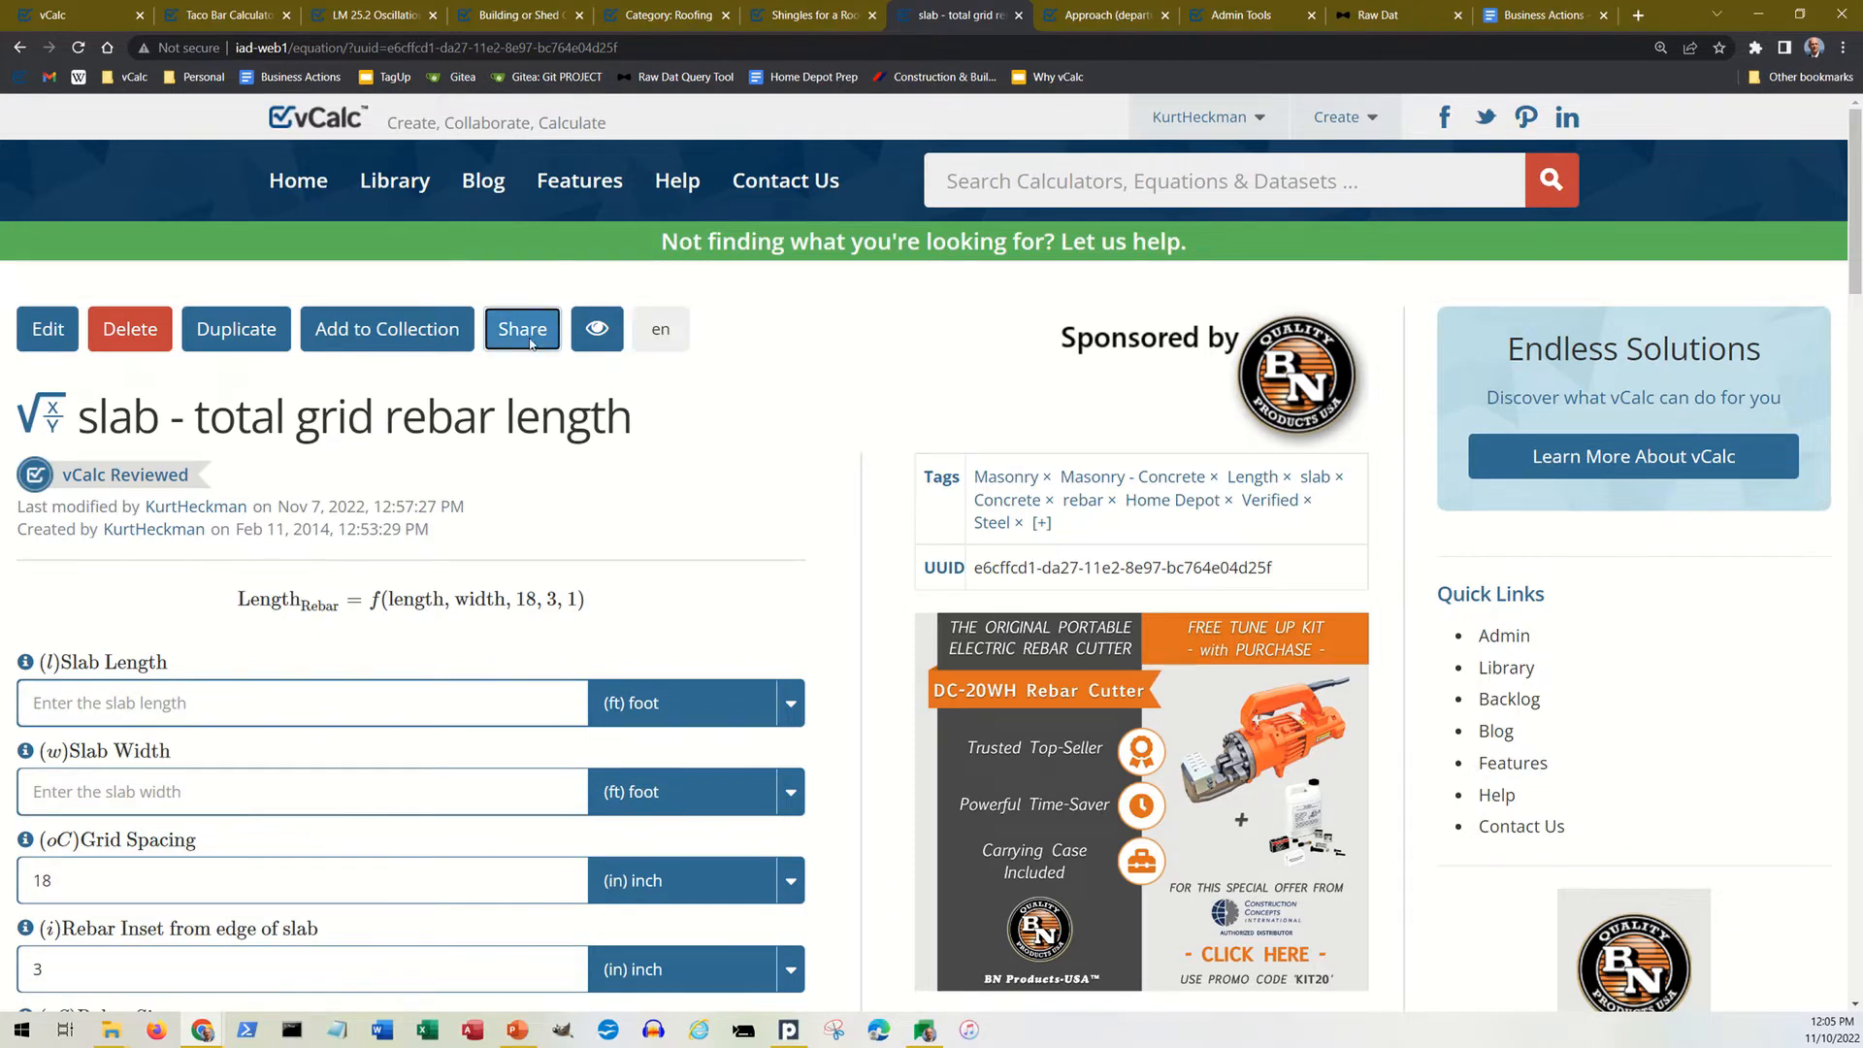
Step: Display the rebar equation's embed code among its sharing options, select the whole iframe snippet, and close the sharing dialog
click(530, 344)
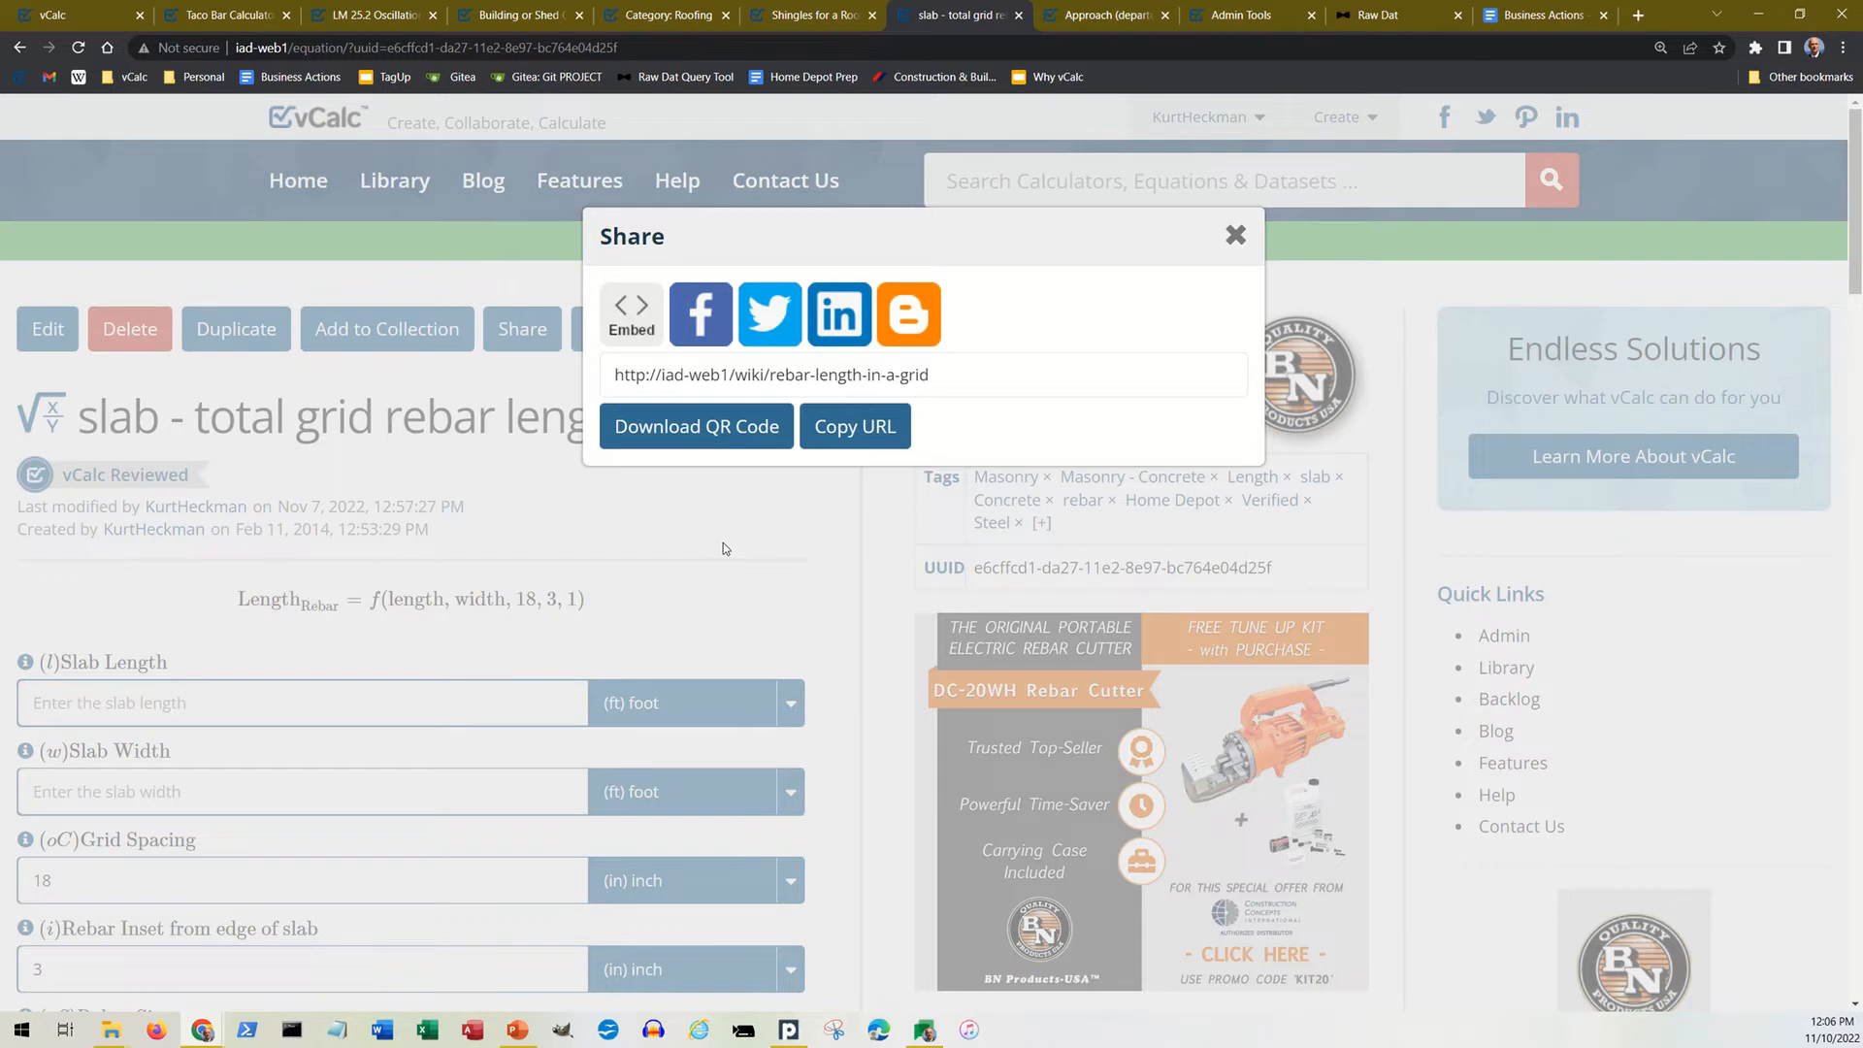
click(632, 332)
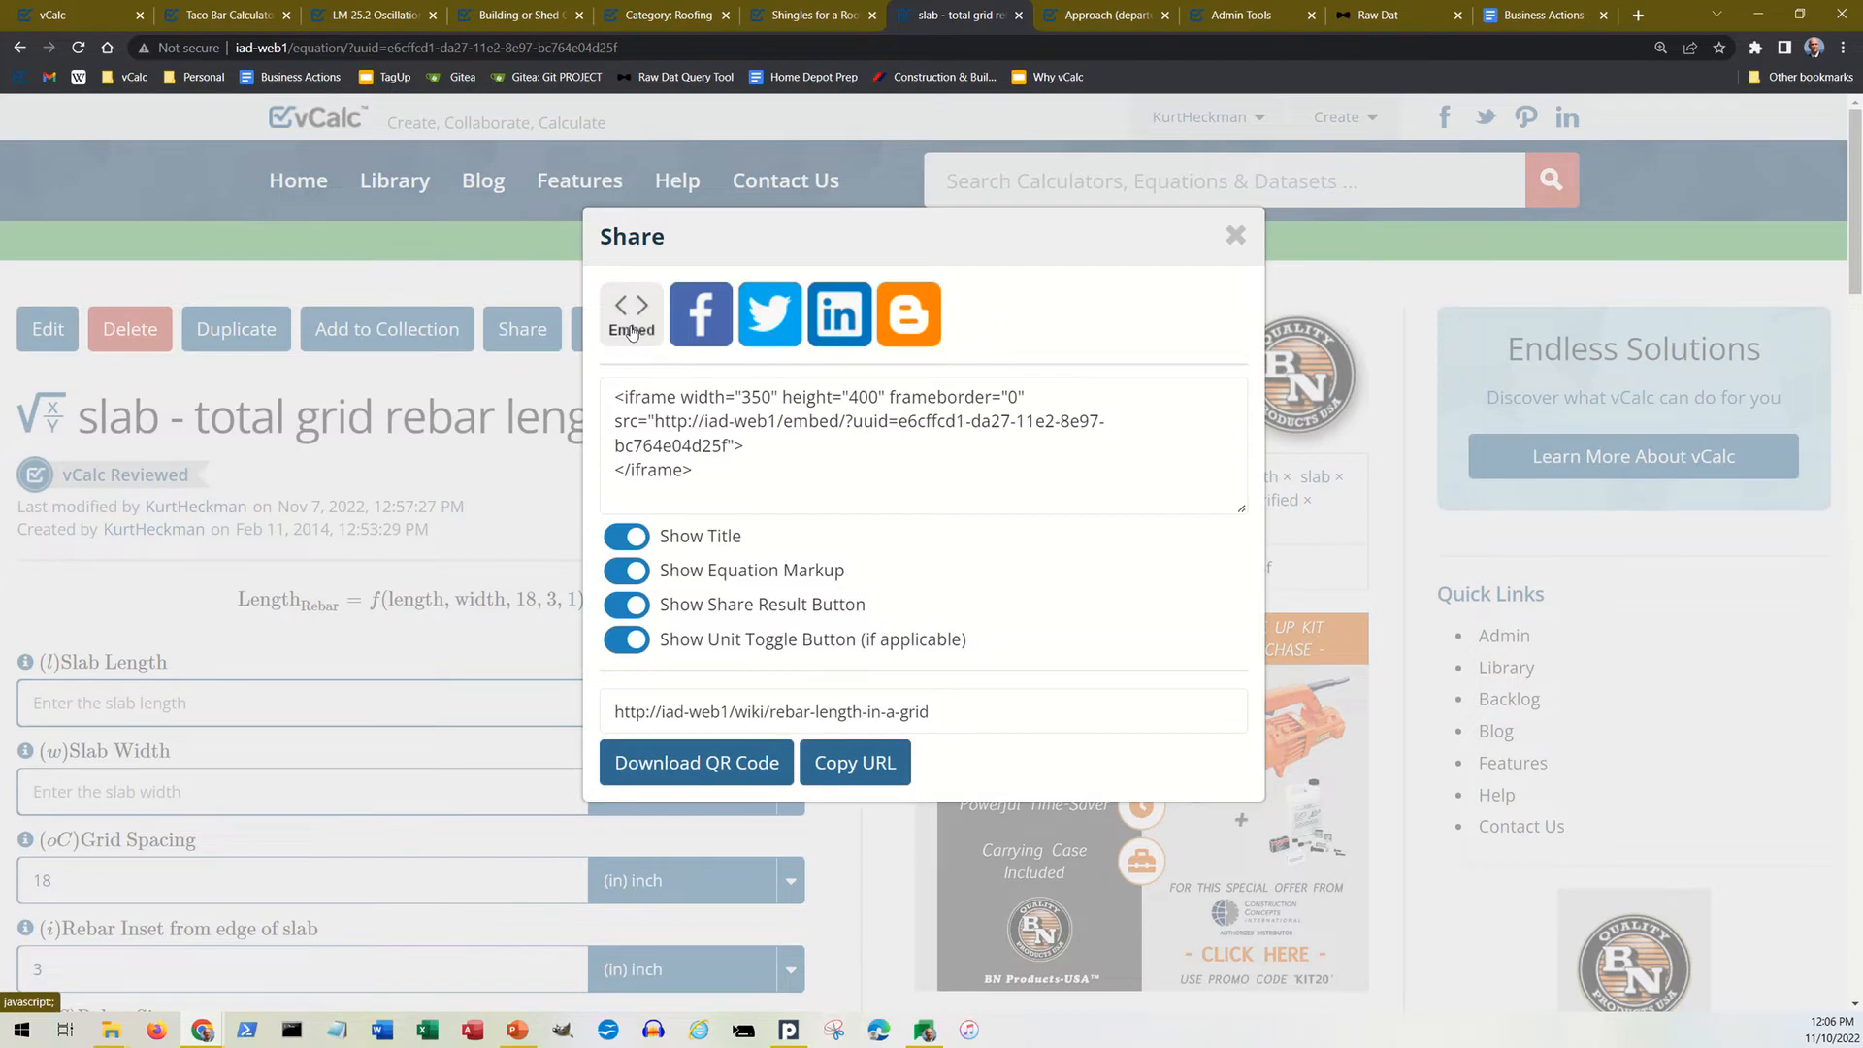
drag(700, 475, 598, 399)
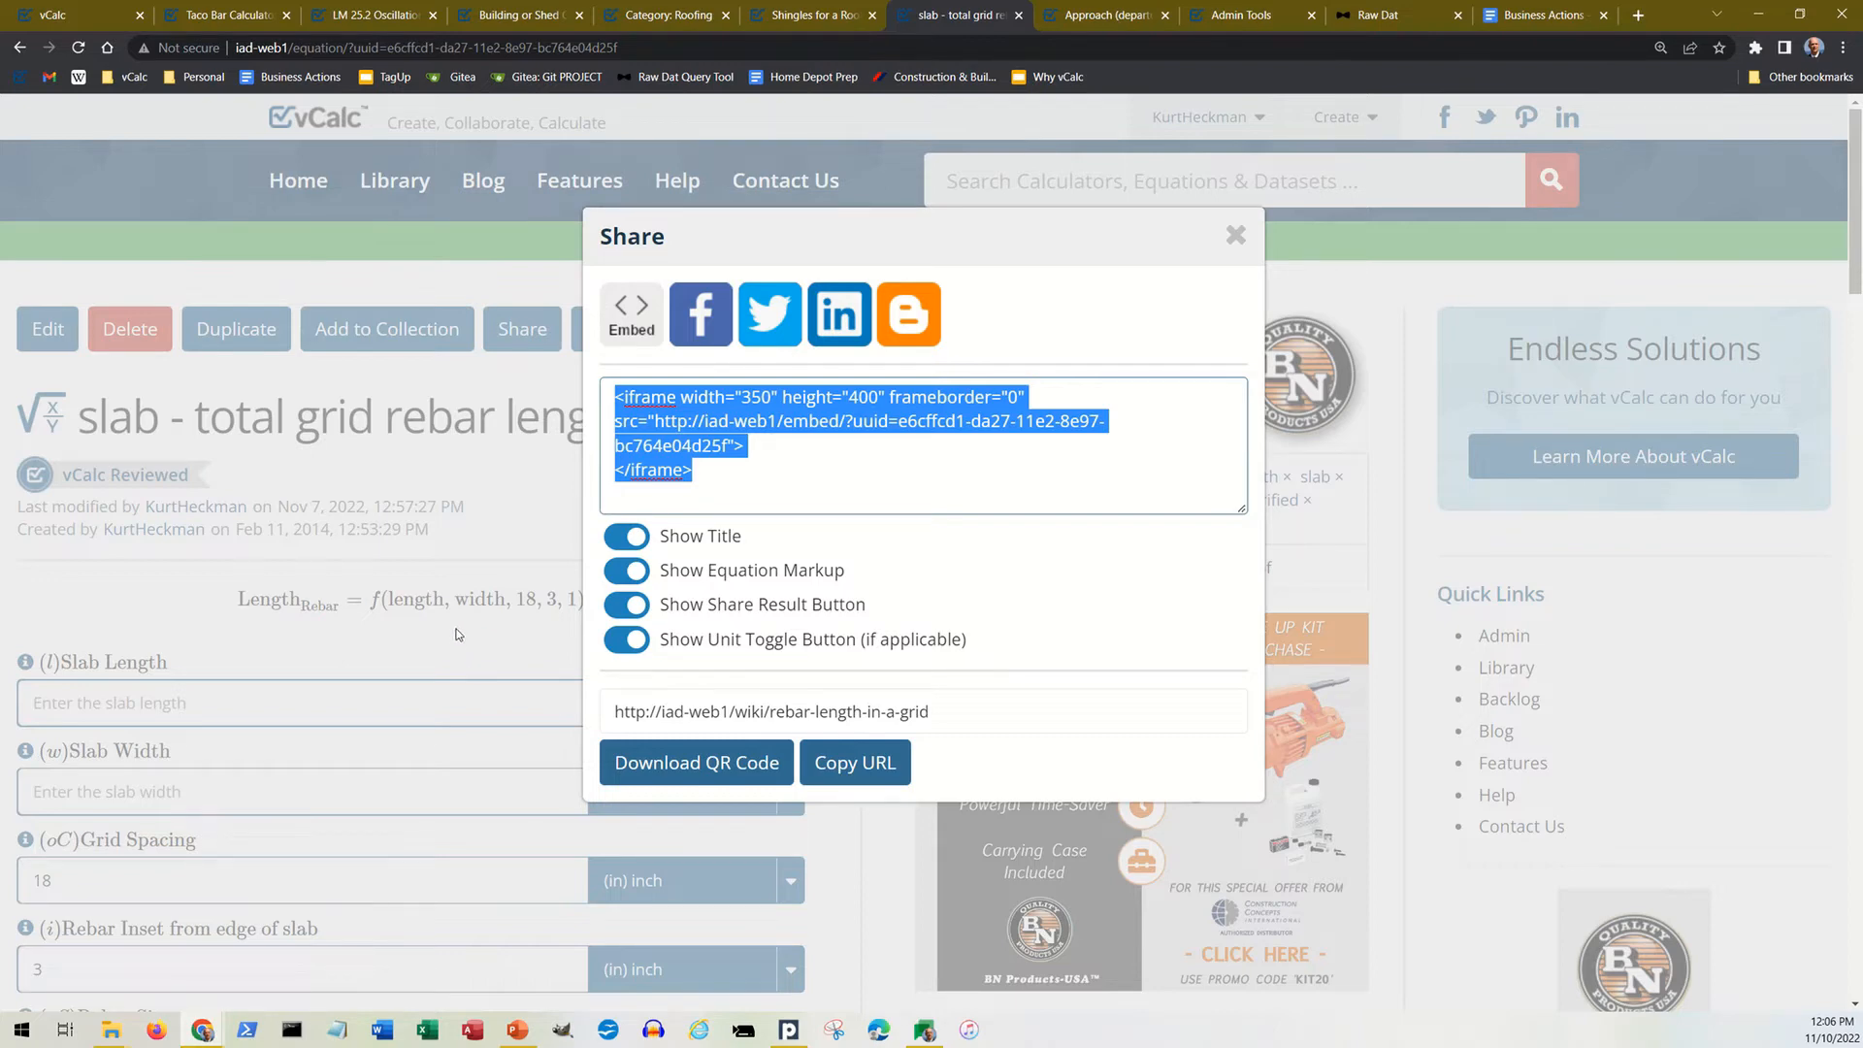
click(1235, 238)
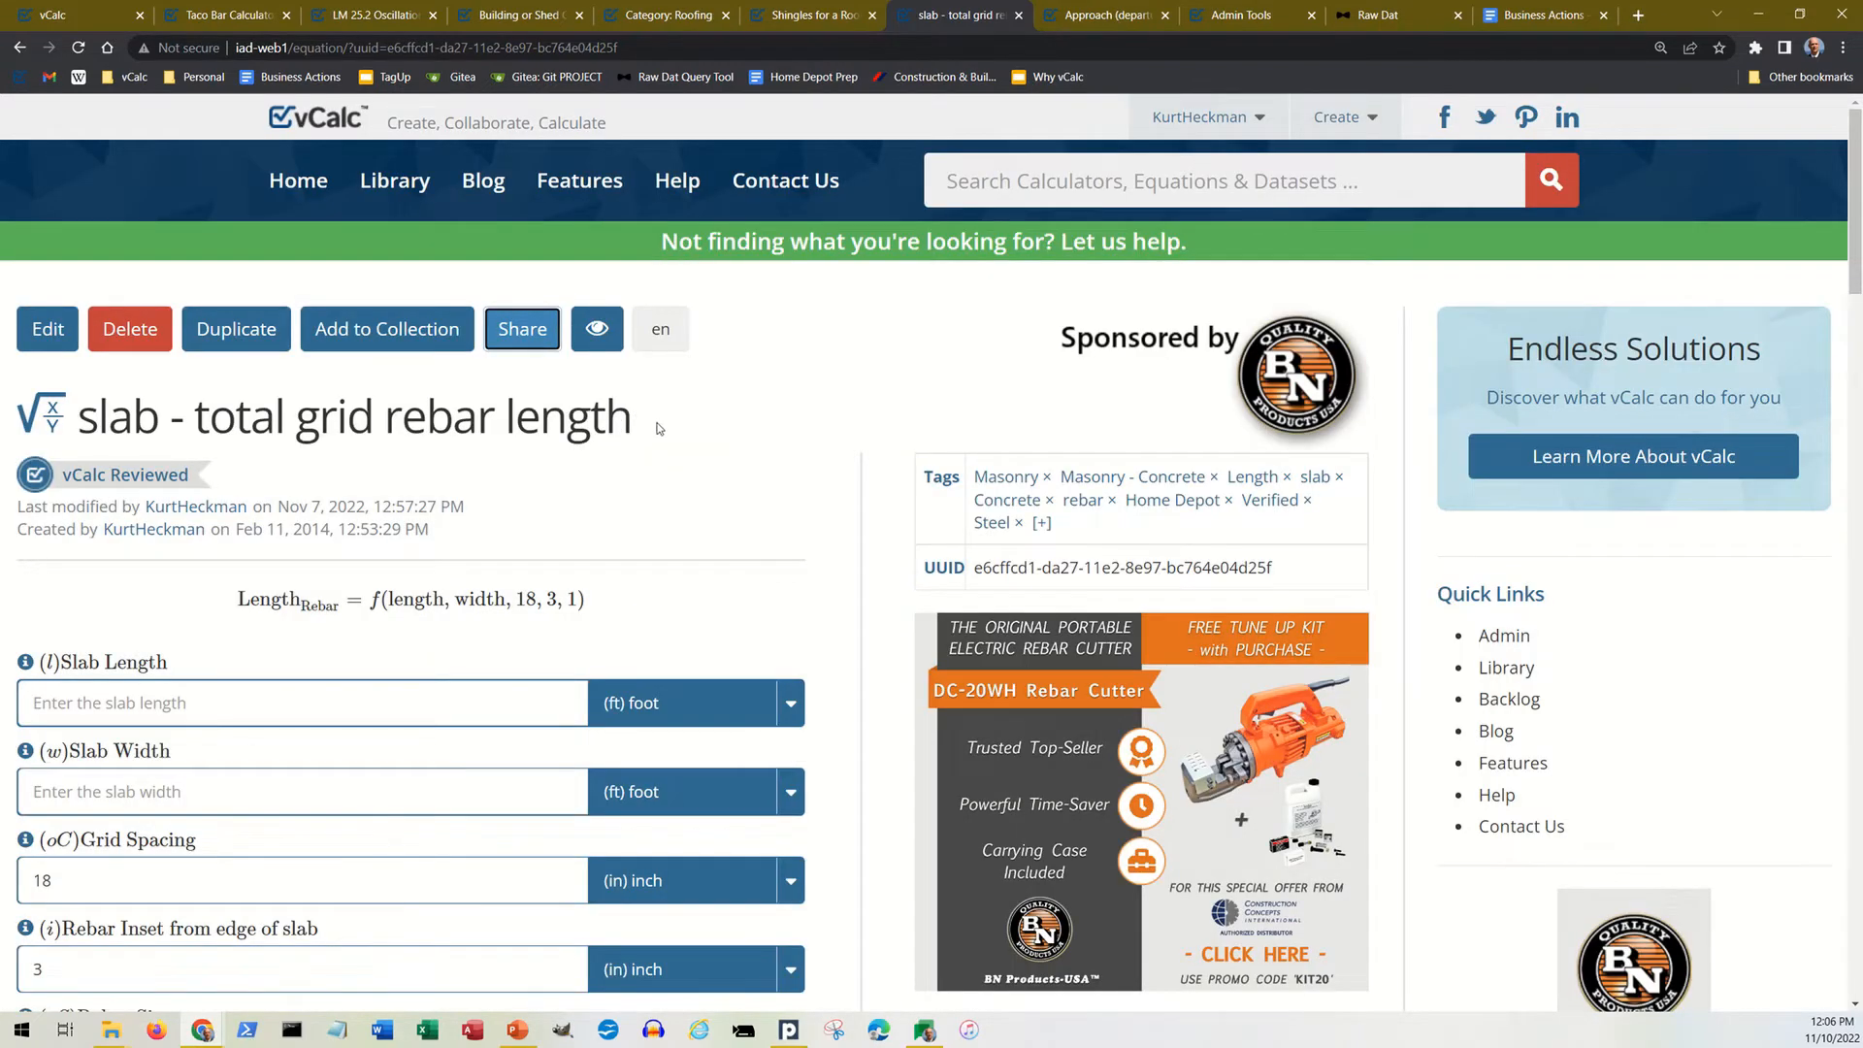
Step: Toggle the rebar page's eye option, then view the LM 25.2 Oscillations Collection and return to the rebar page
click(597, 345)
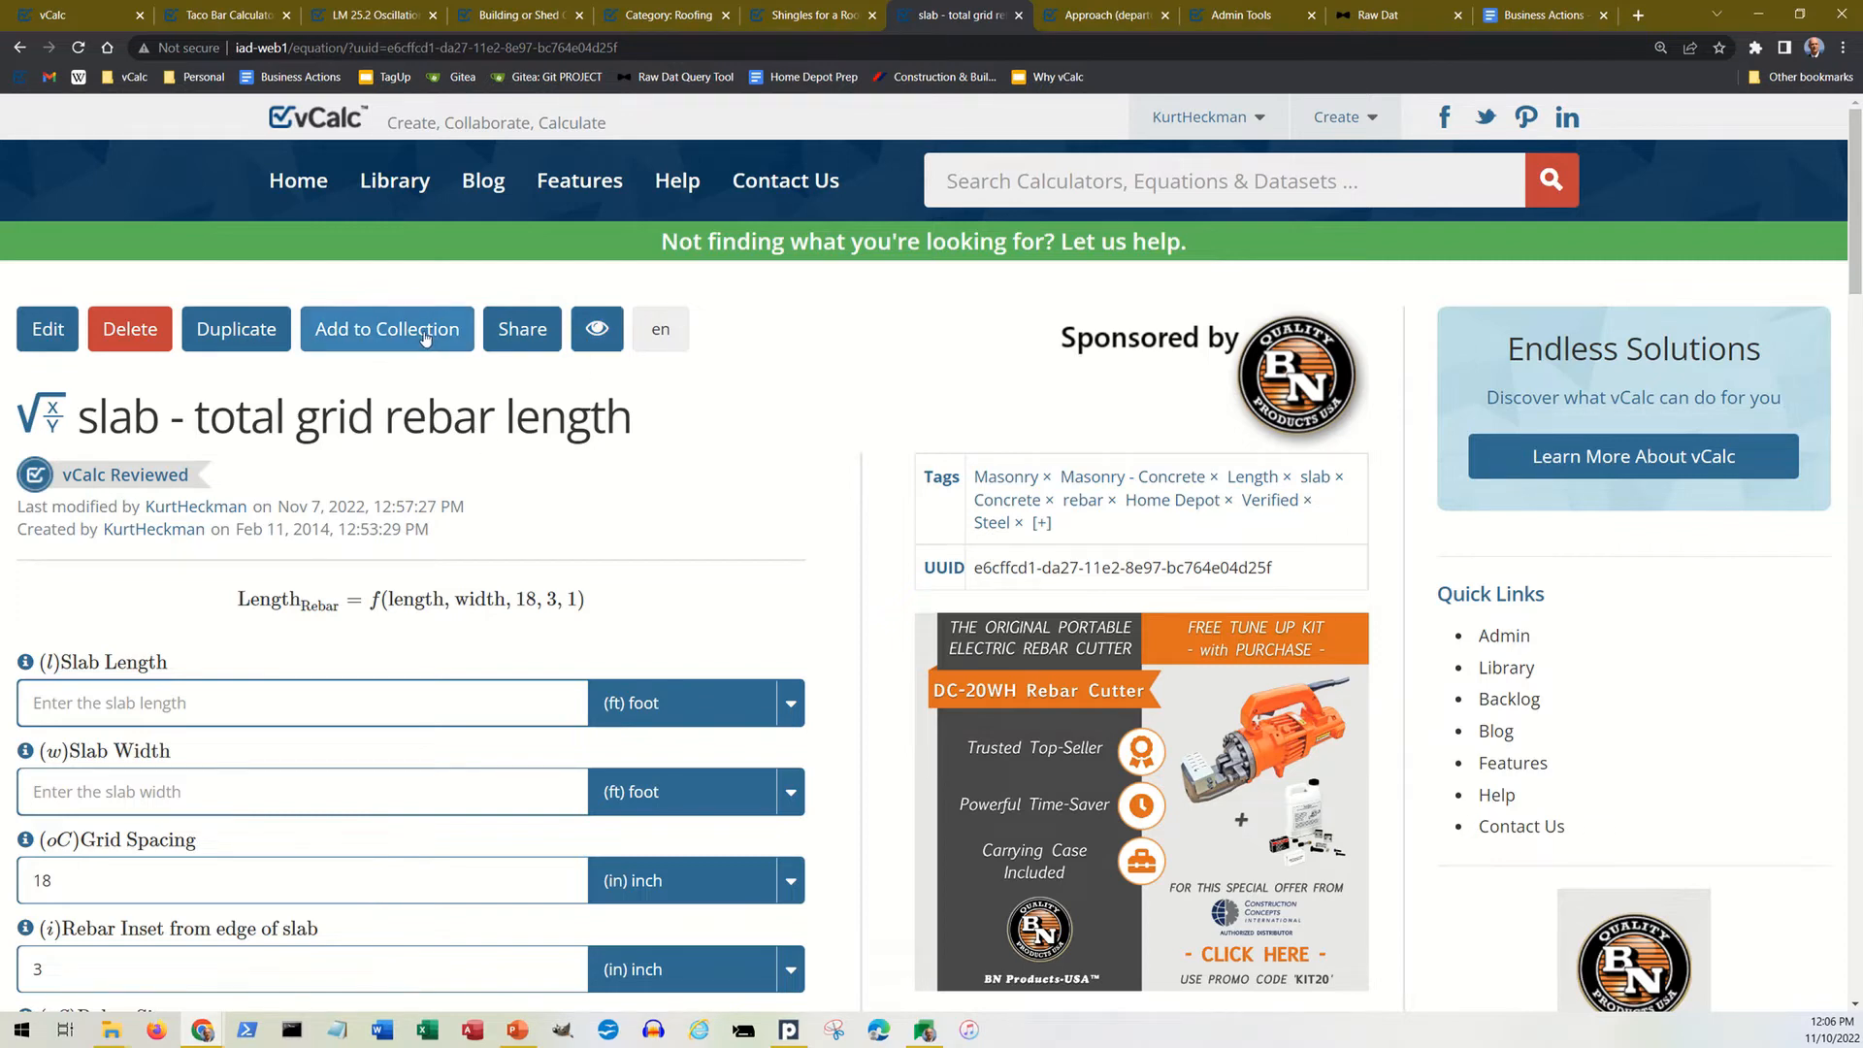
click(402, 22)
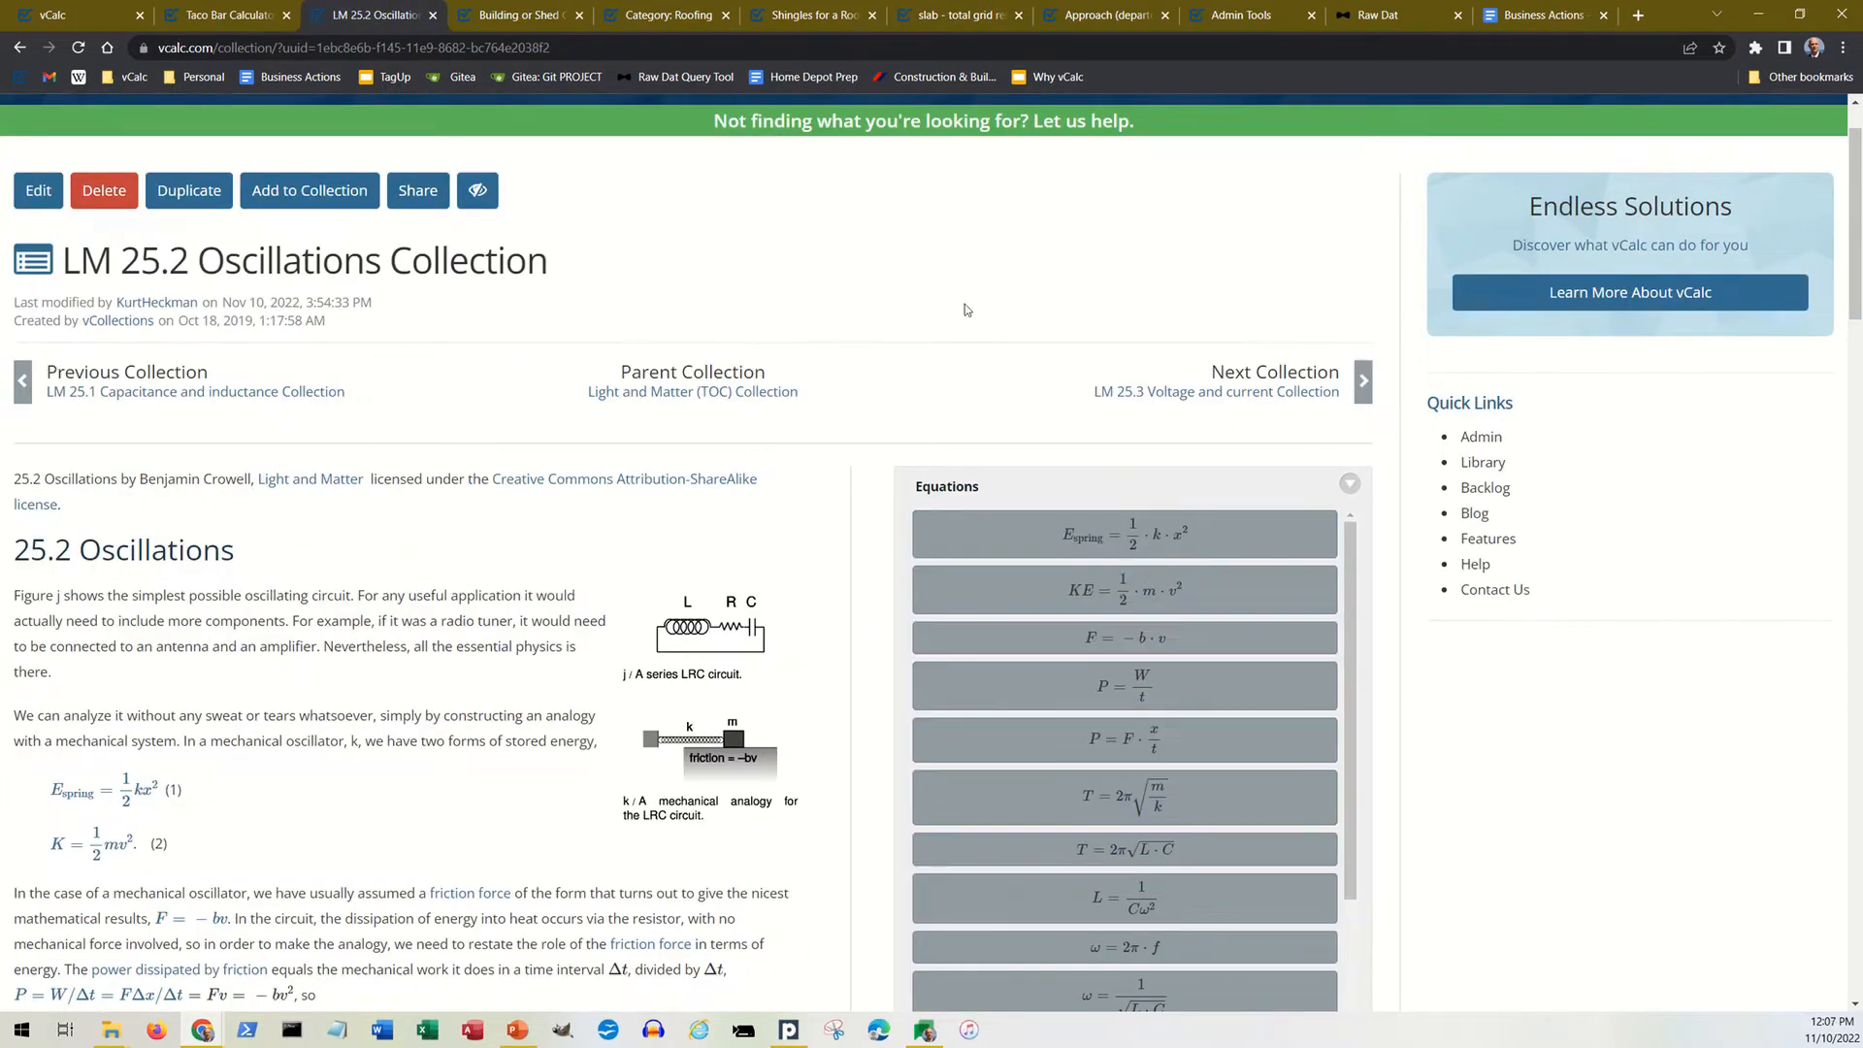
click(995, 19)
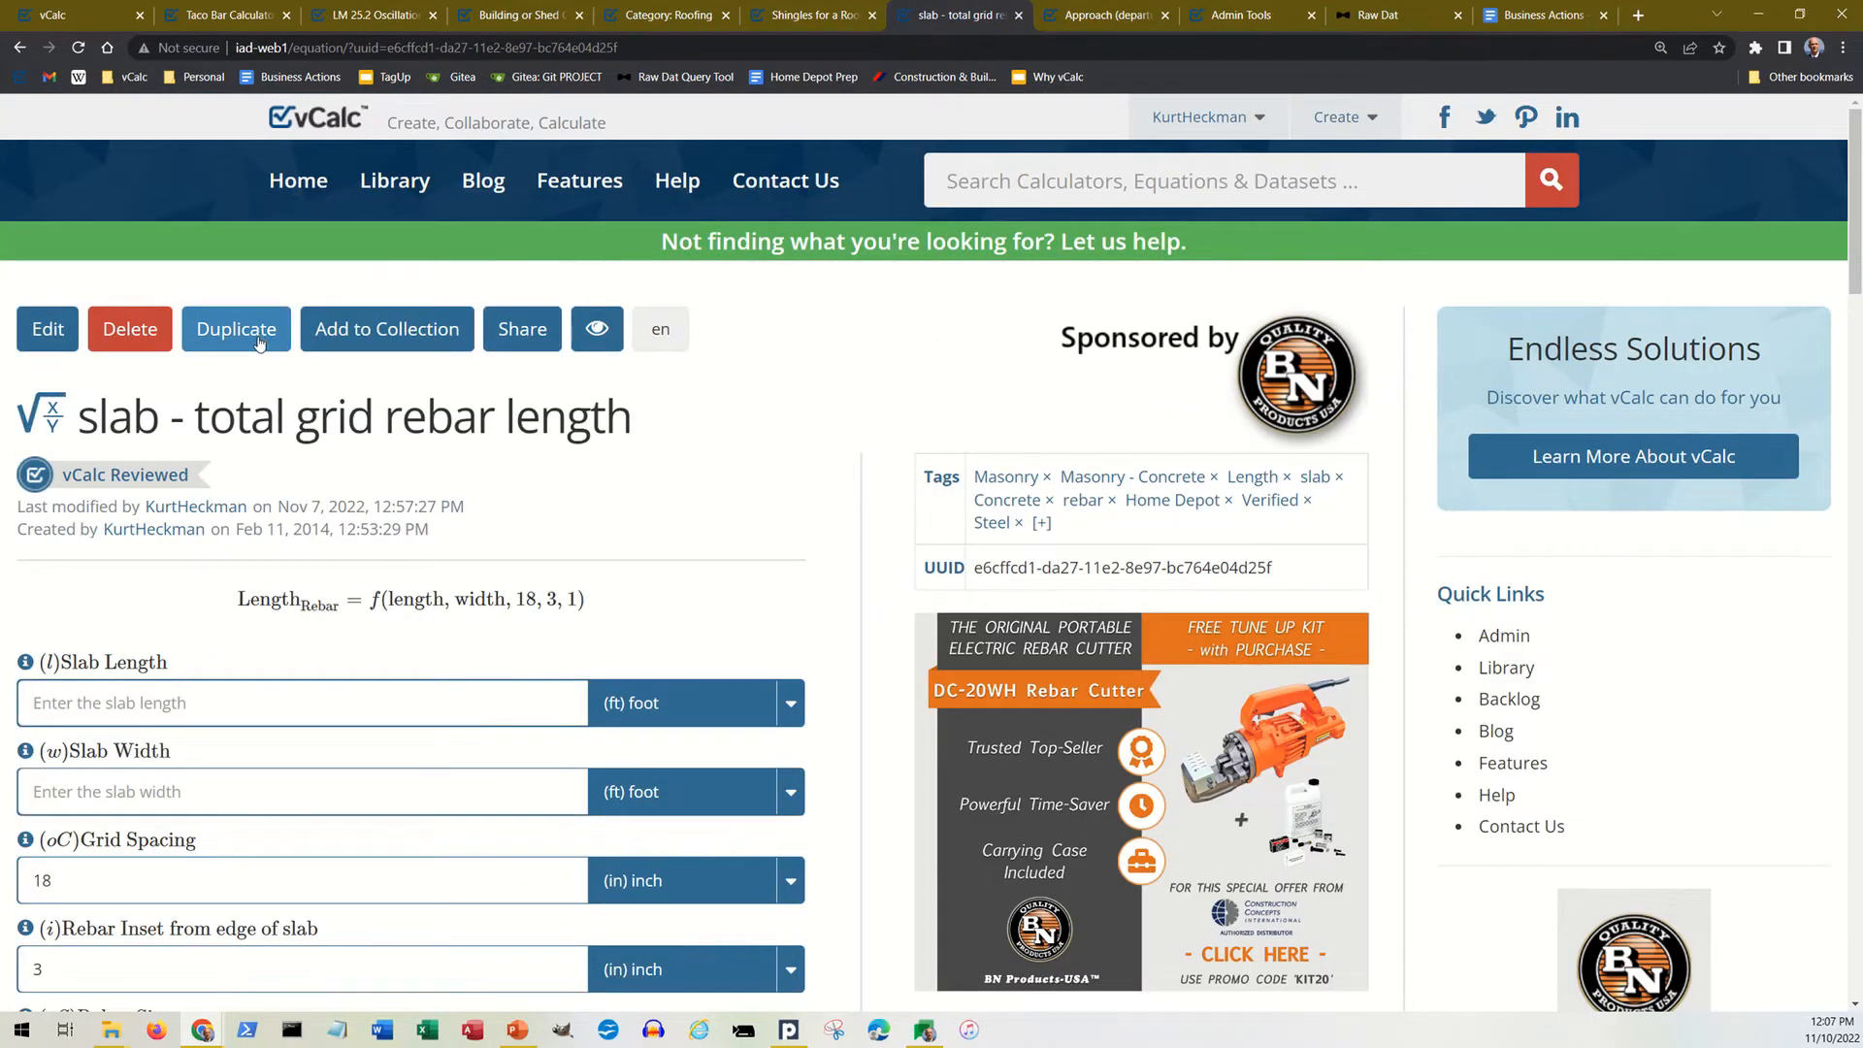
scroll(255, 381, down, 1)
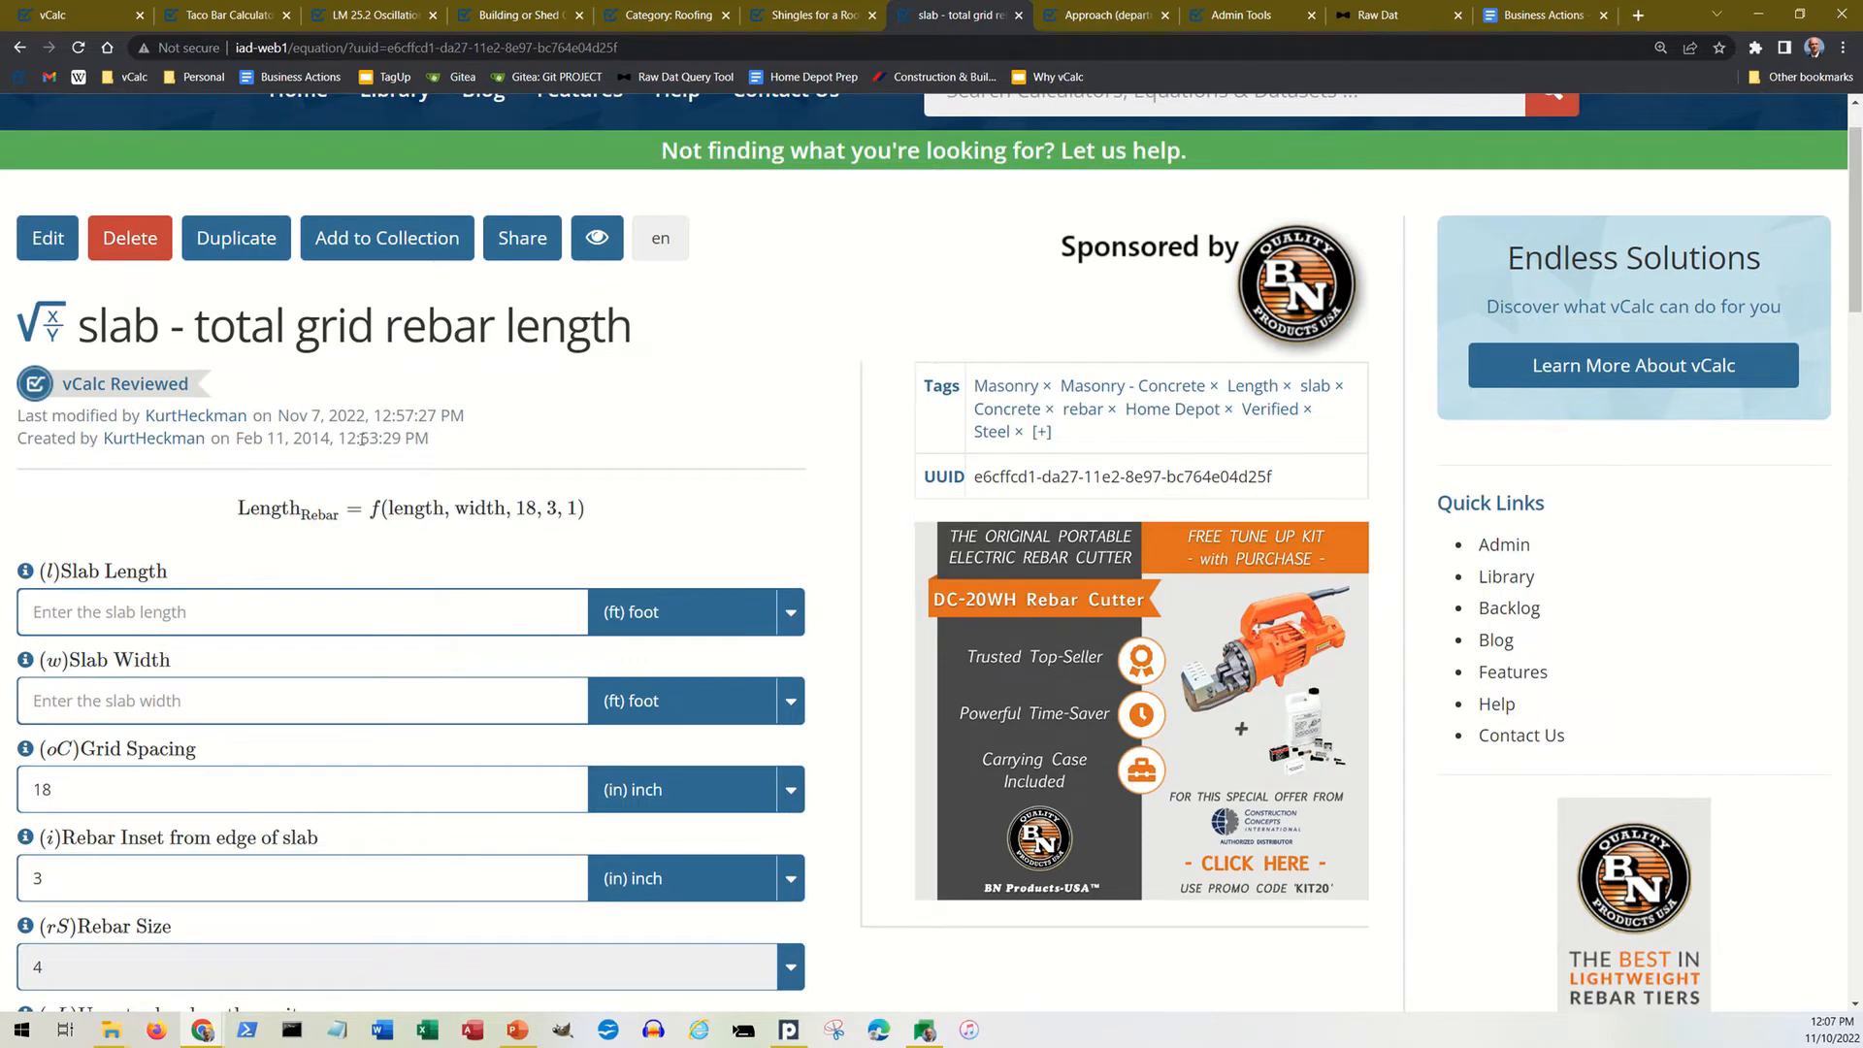
scroll(264, 448, up, 1)
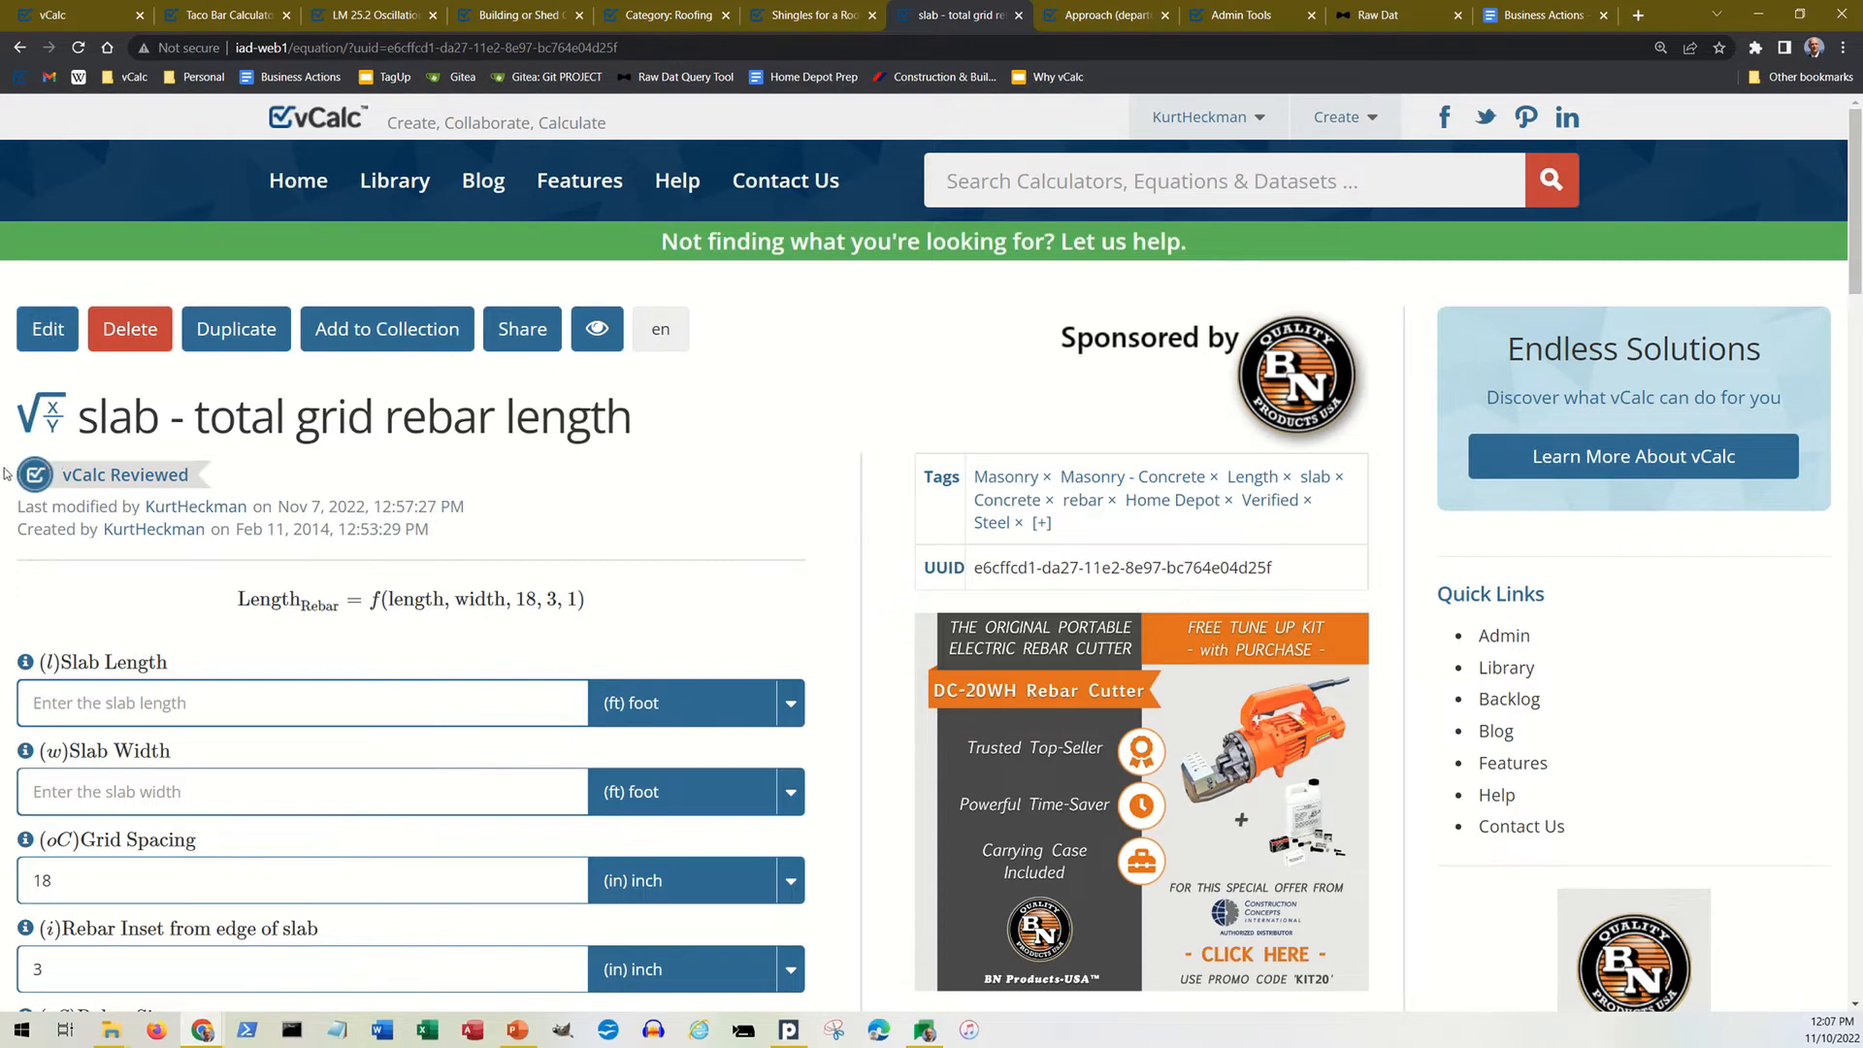
Step: Open the rebar equation for editing, review its name and formula, and toggle its Public option off and back on
click(51, 345)
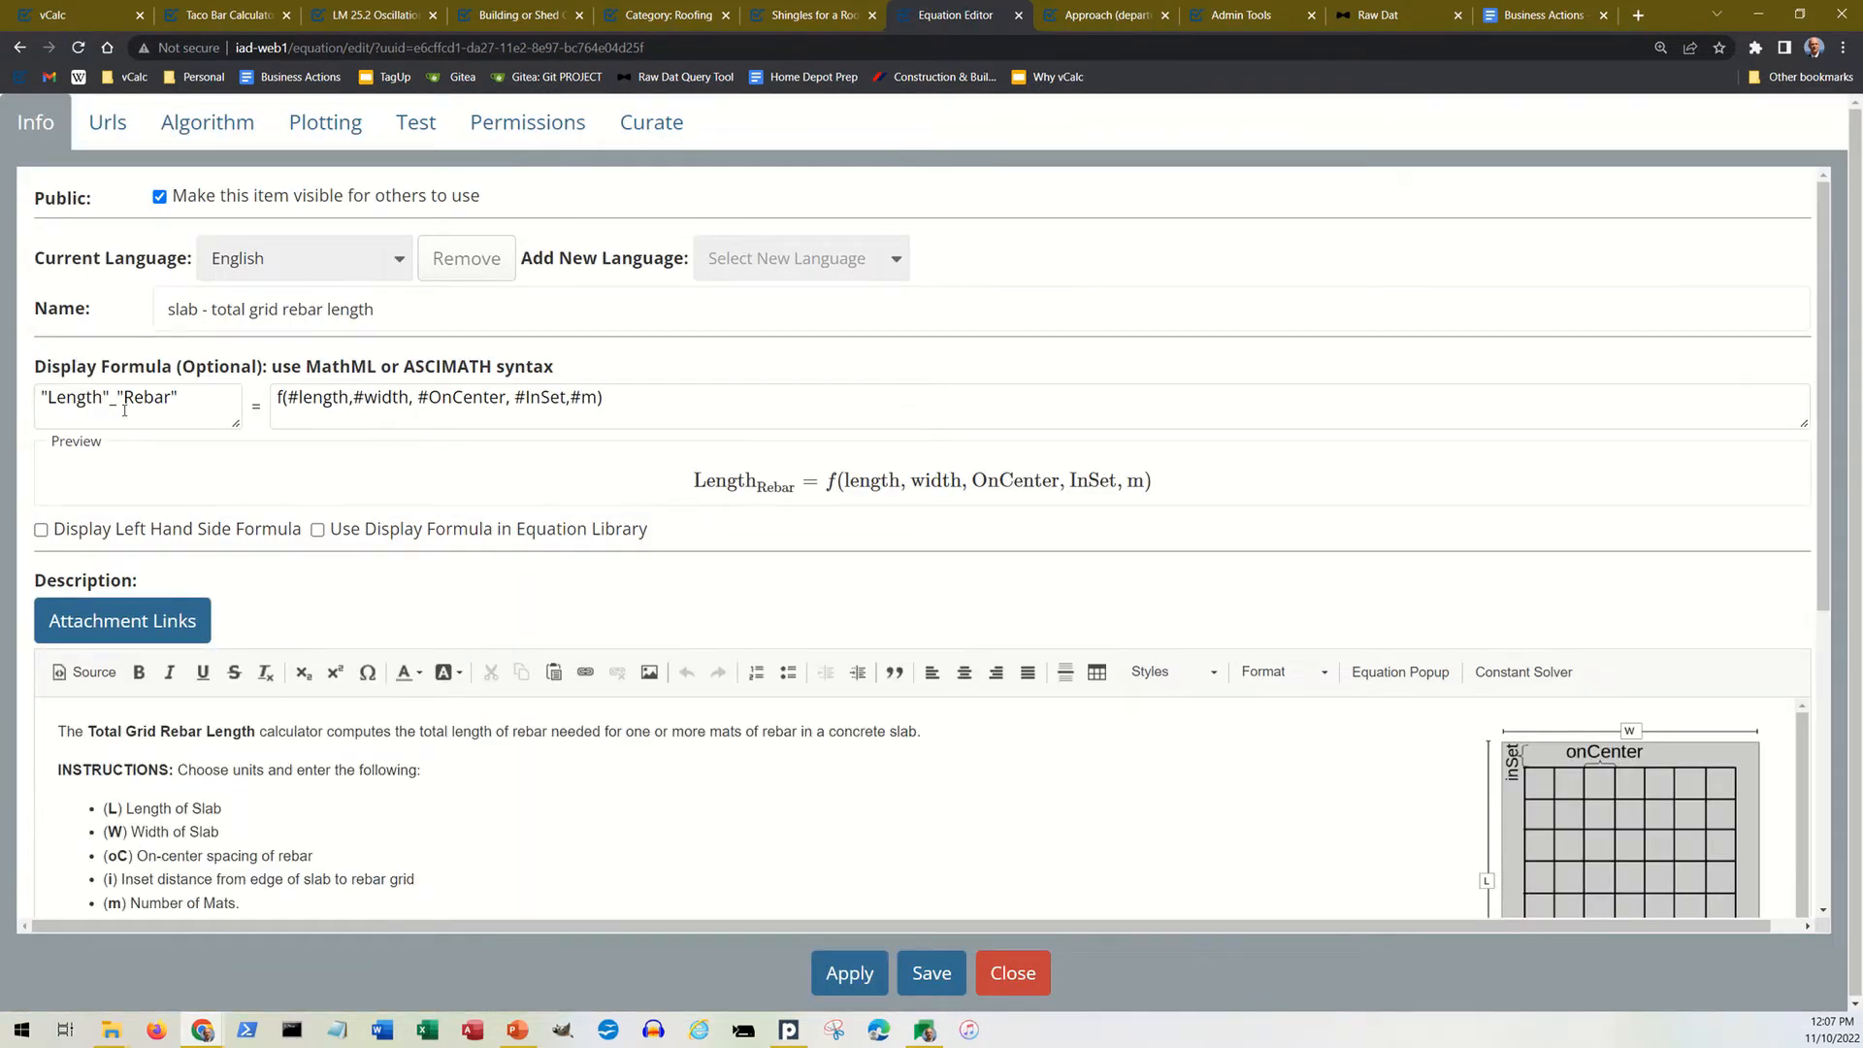
scroll(124, 409, down, 1)
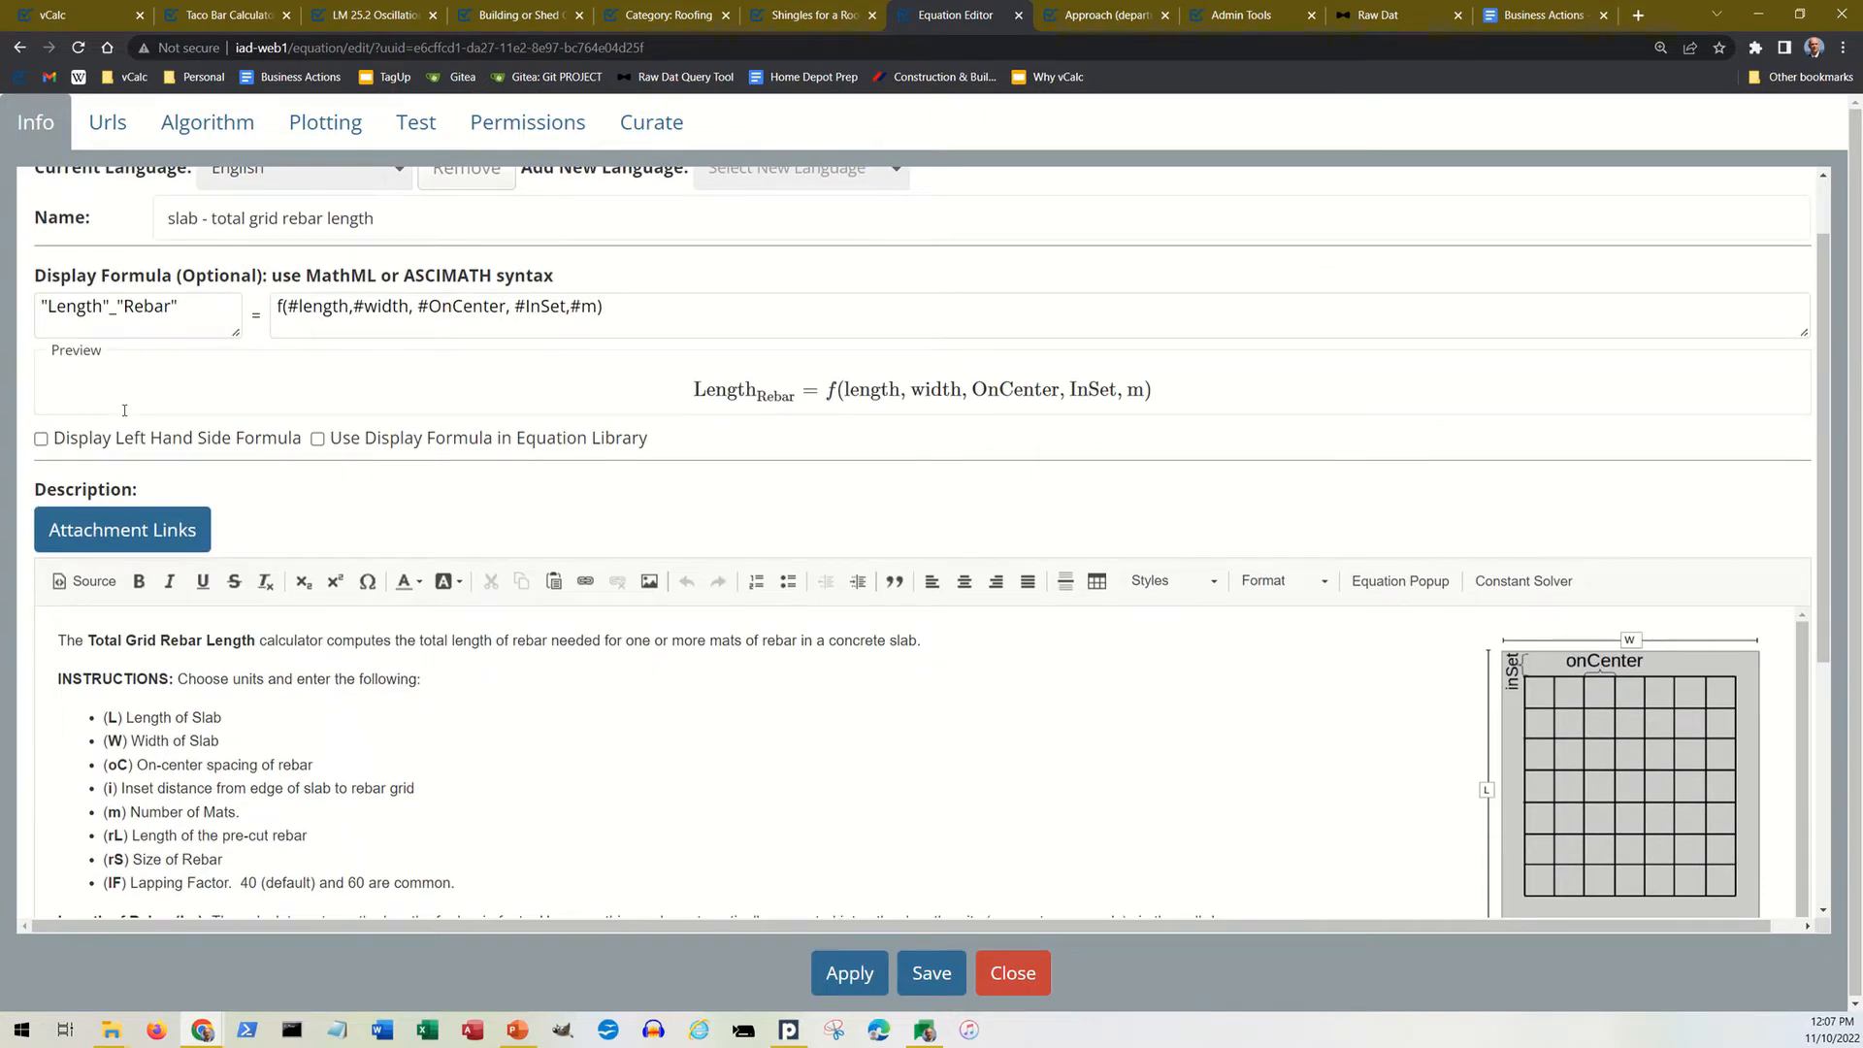
scroll(125, 410, up, 1)
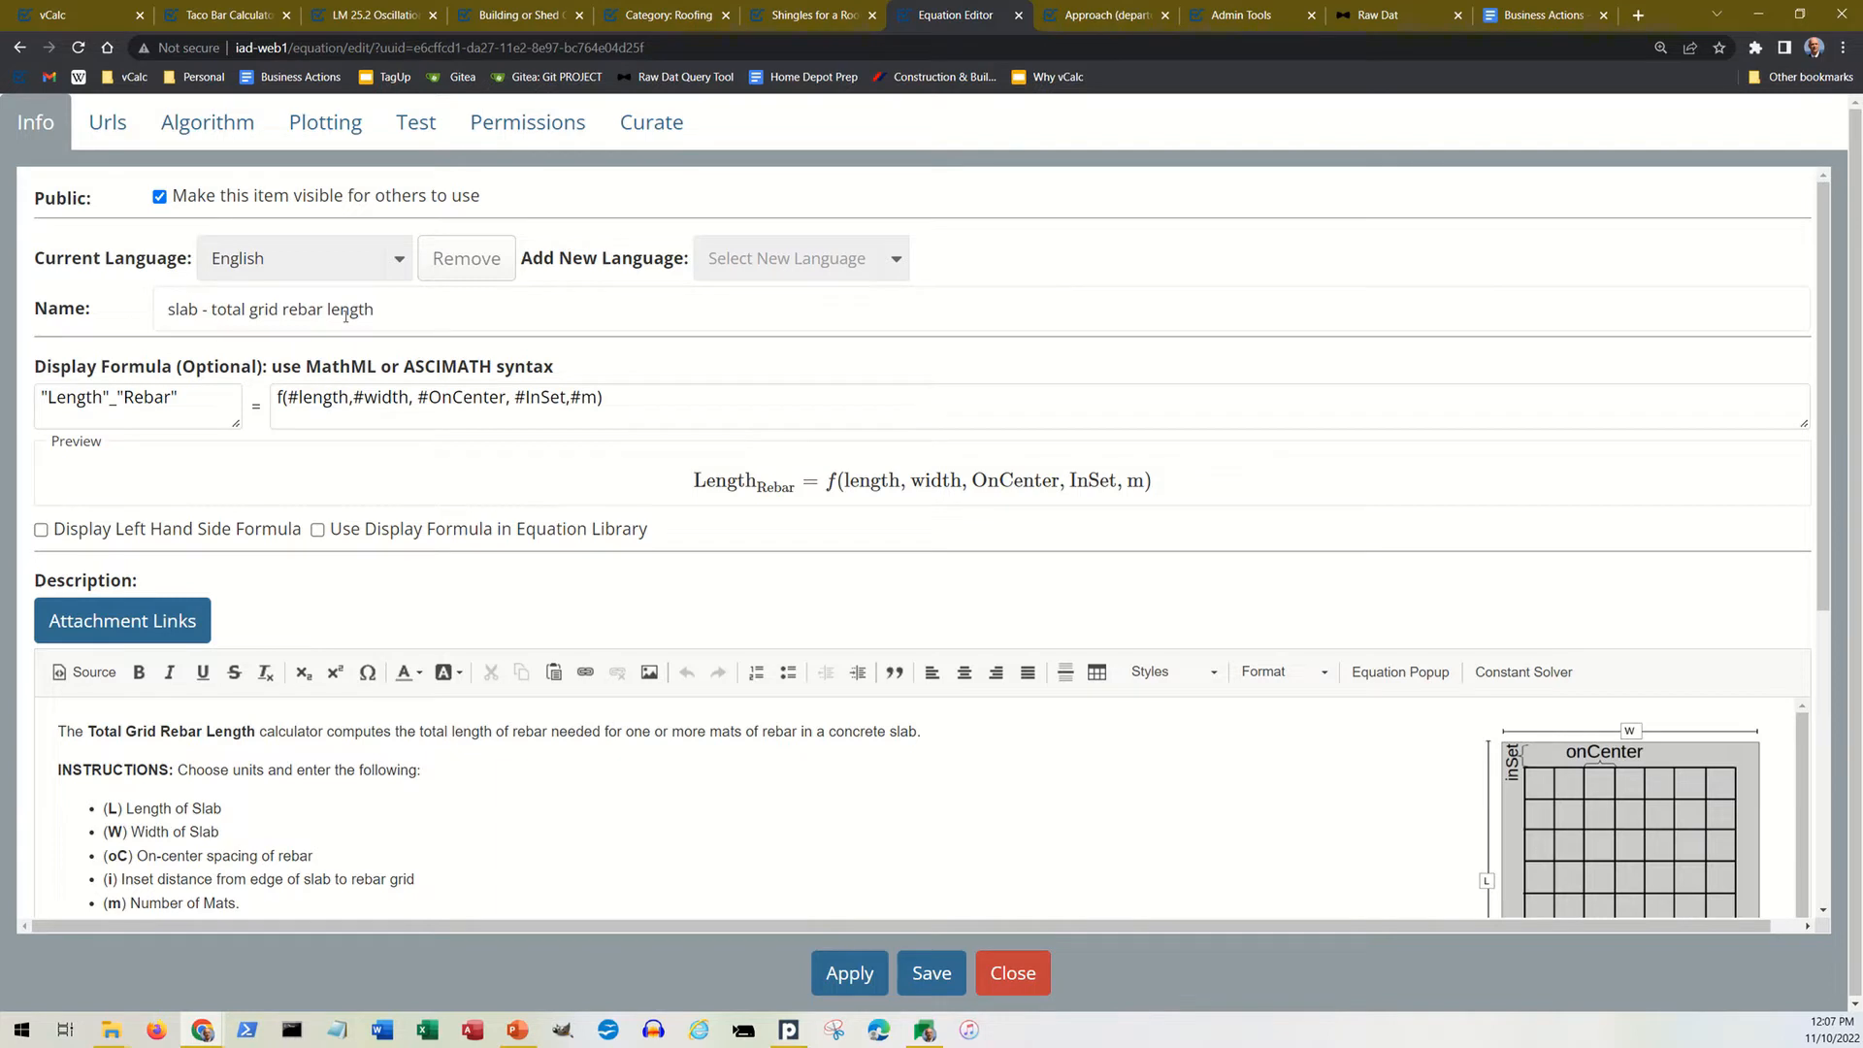
drag(378, 311, 160, 322)
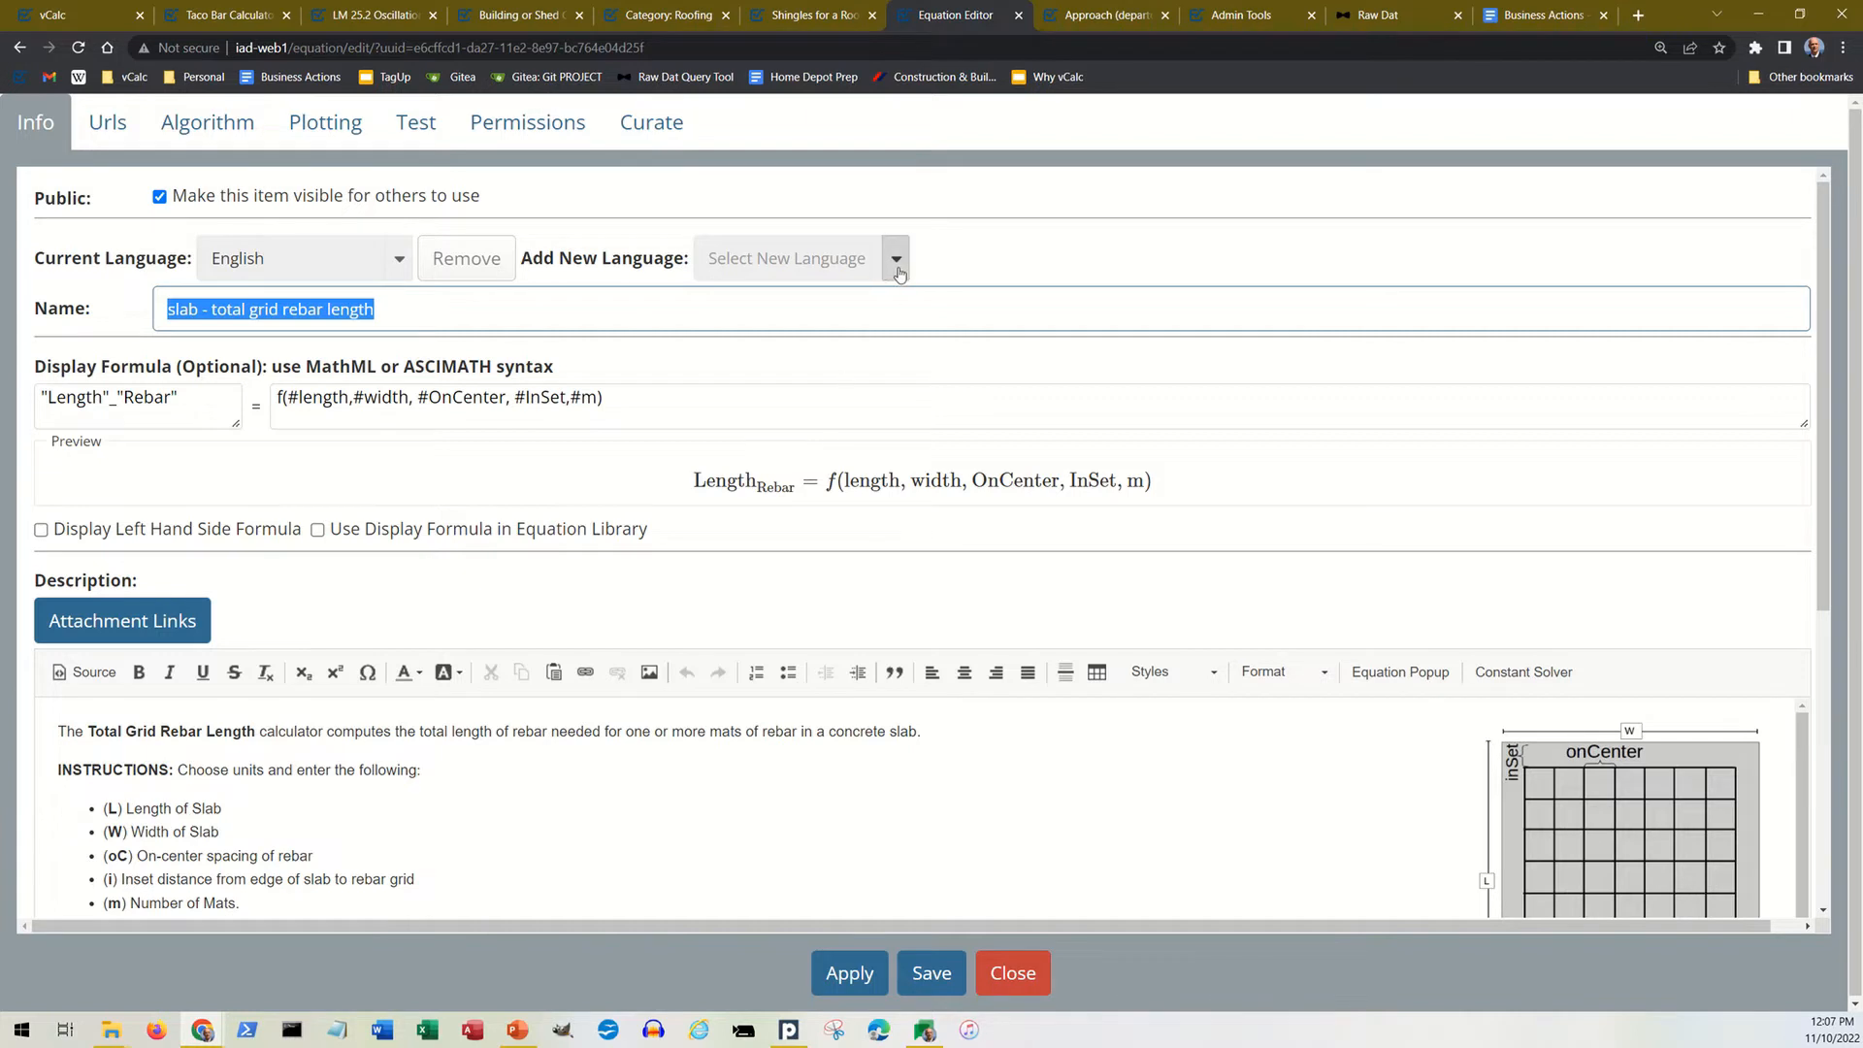
click(160, 201)
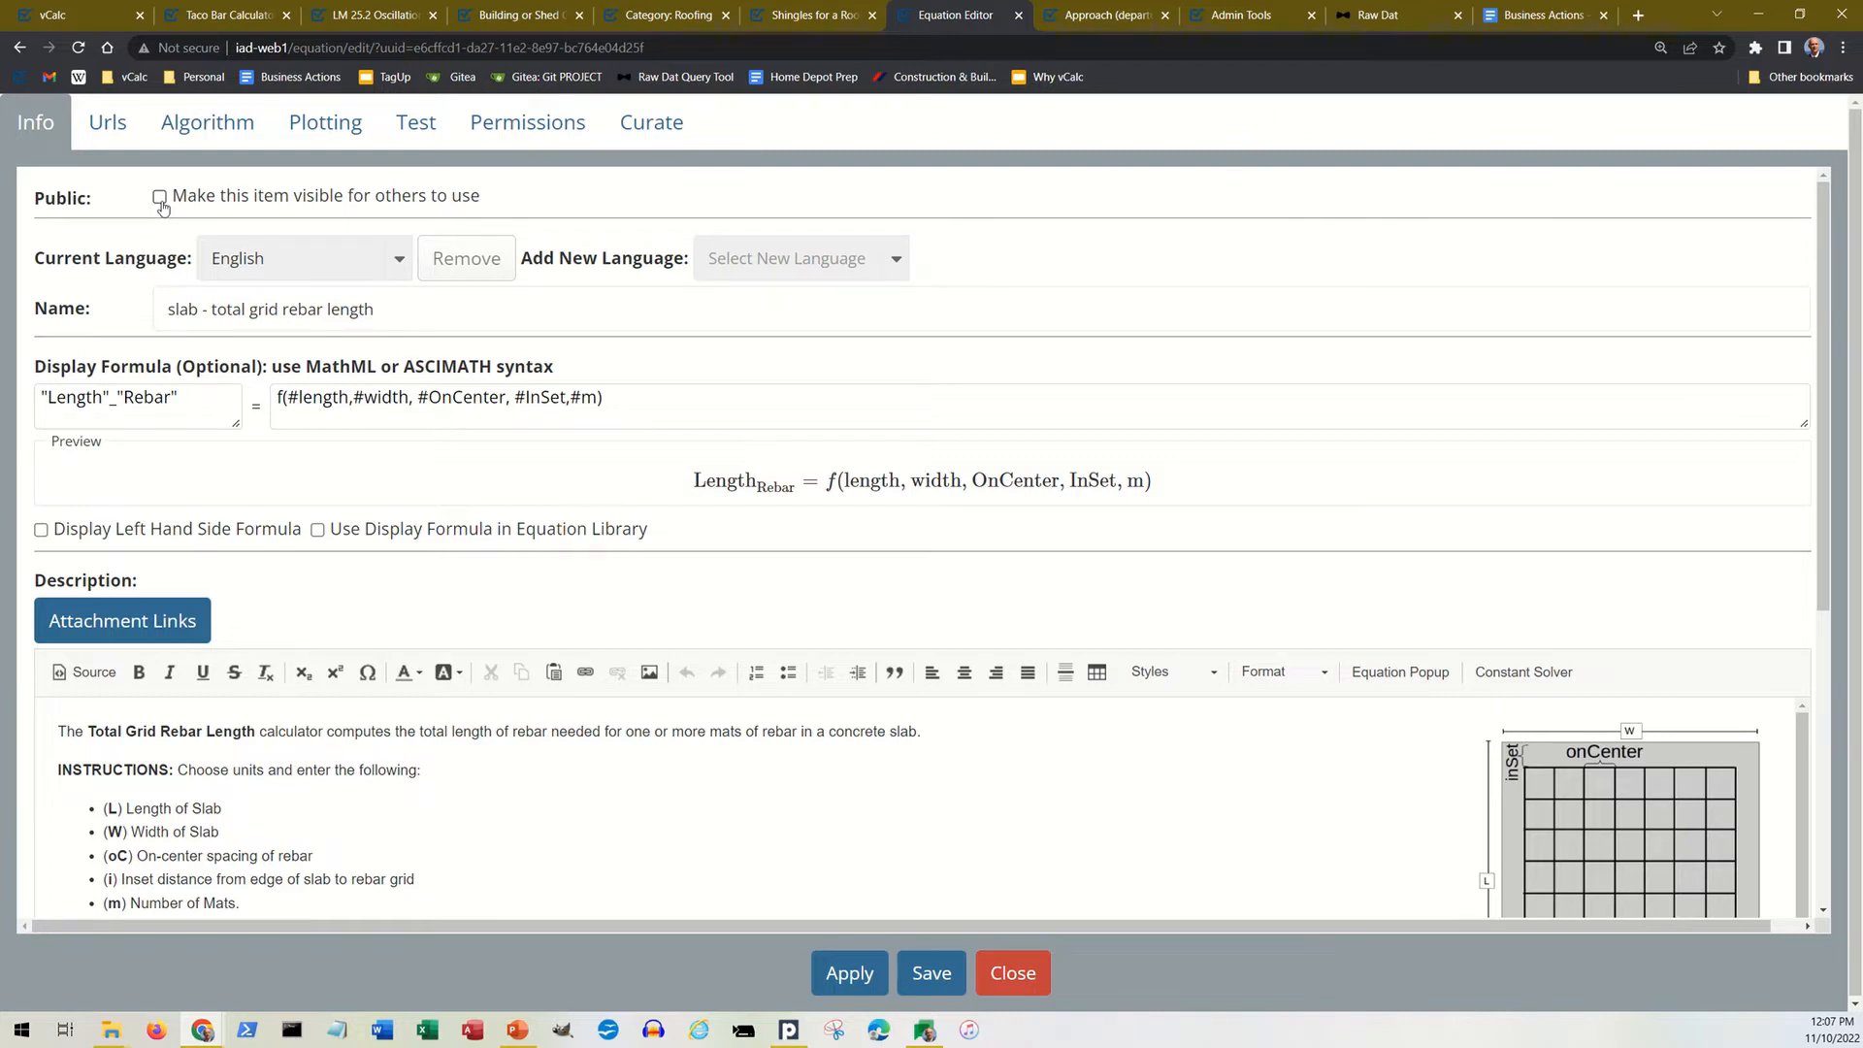
click(160, 199)
Step: Read through the equation's editable description, including the instructions, math section, rebar size table, lapping notes and related calculator links
scroll(534, 484, down, 5)
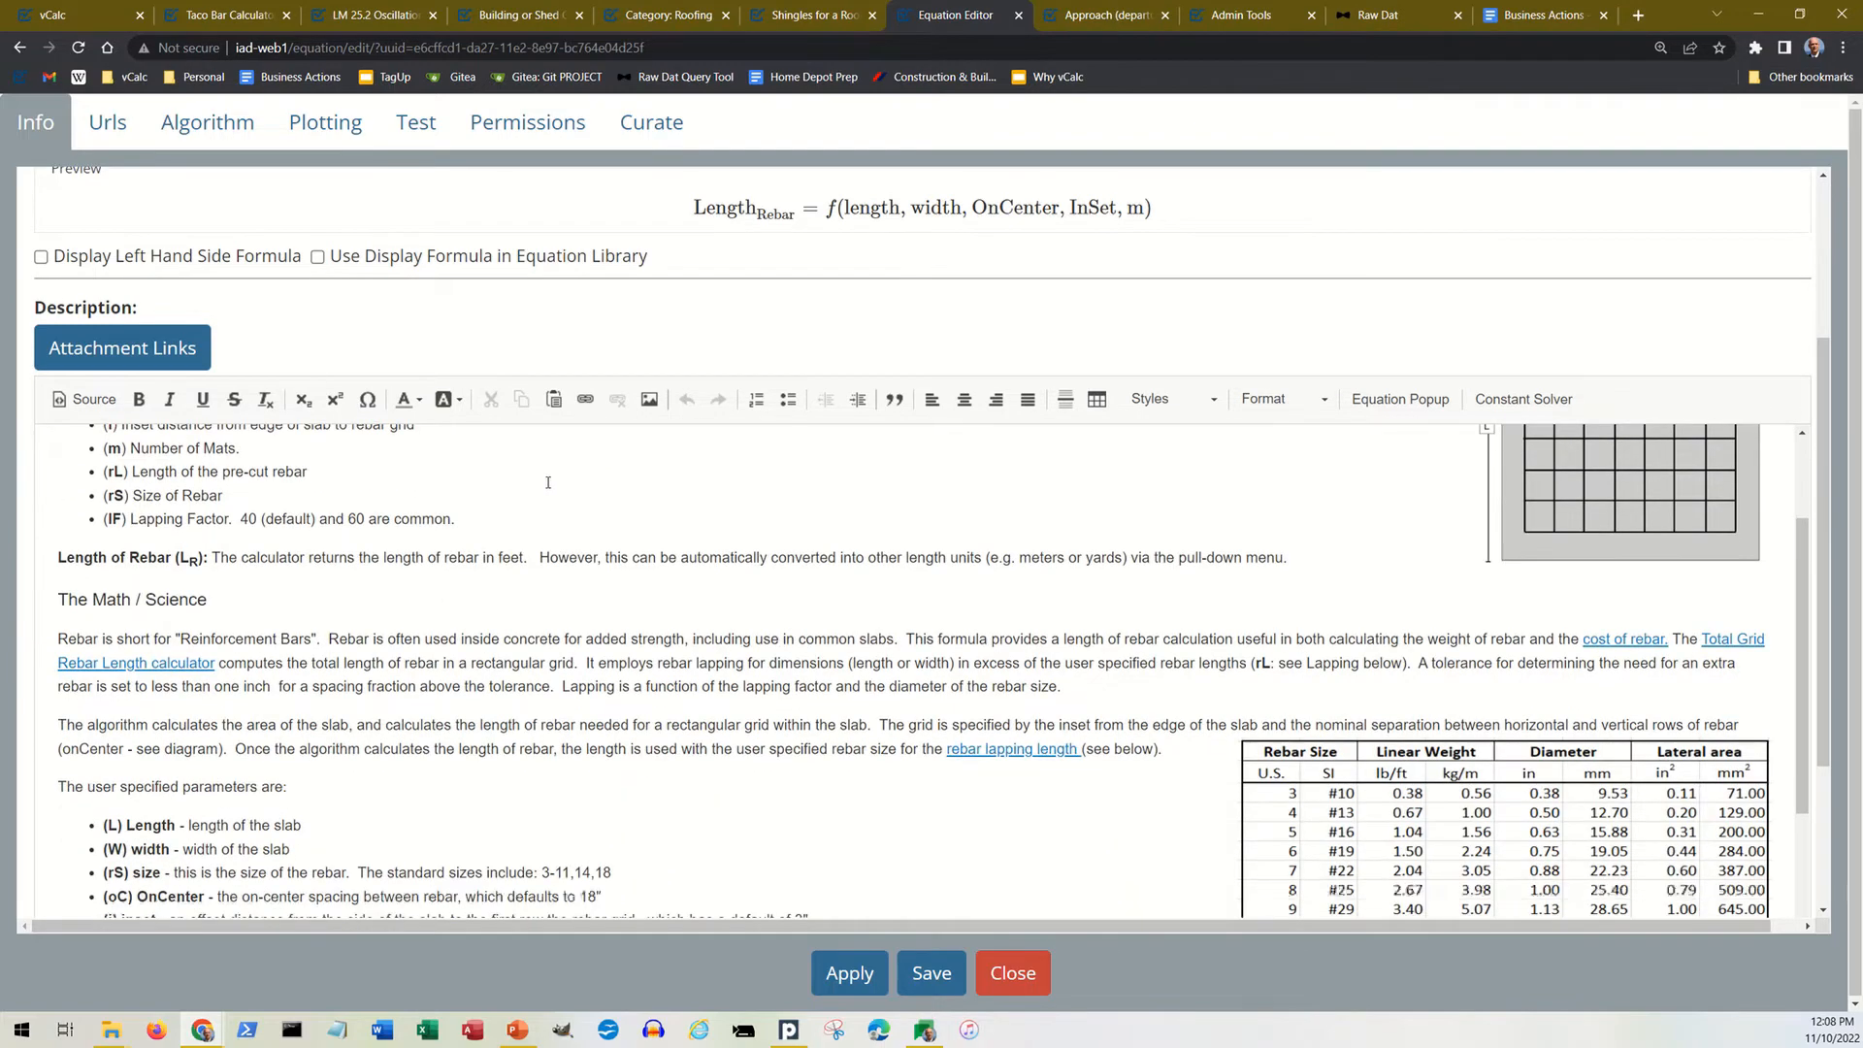
scroll(505, 427, down, 3)
scroll(490, 391, down, 5)
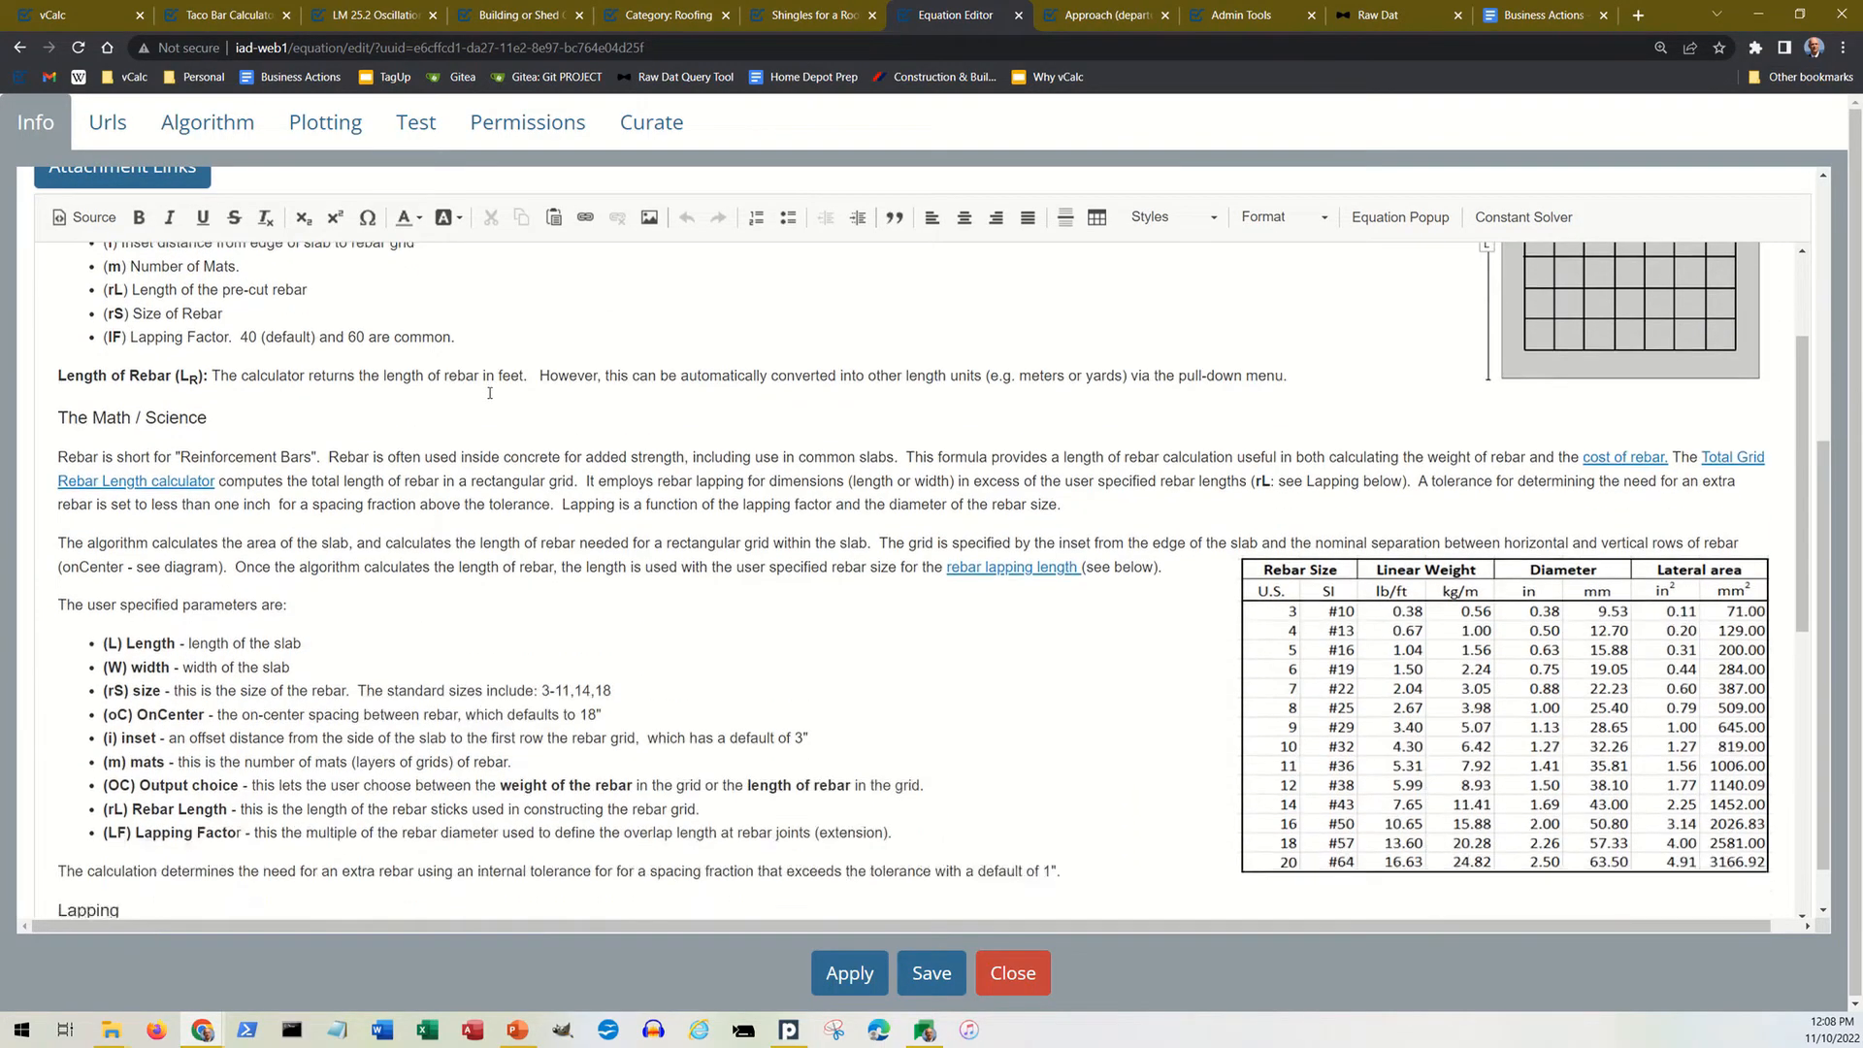
scroll(485, 425, down, 2)
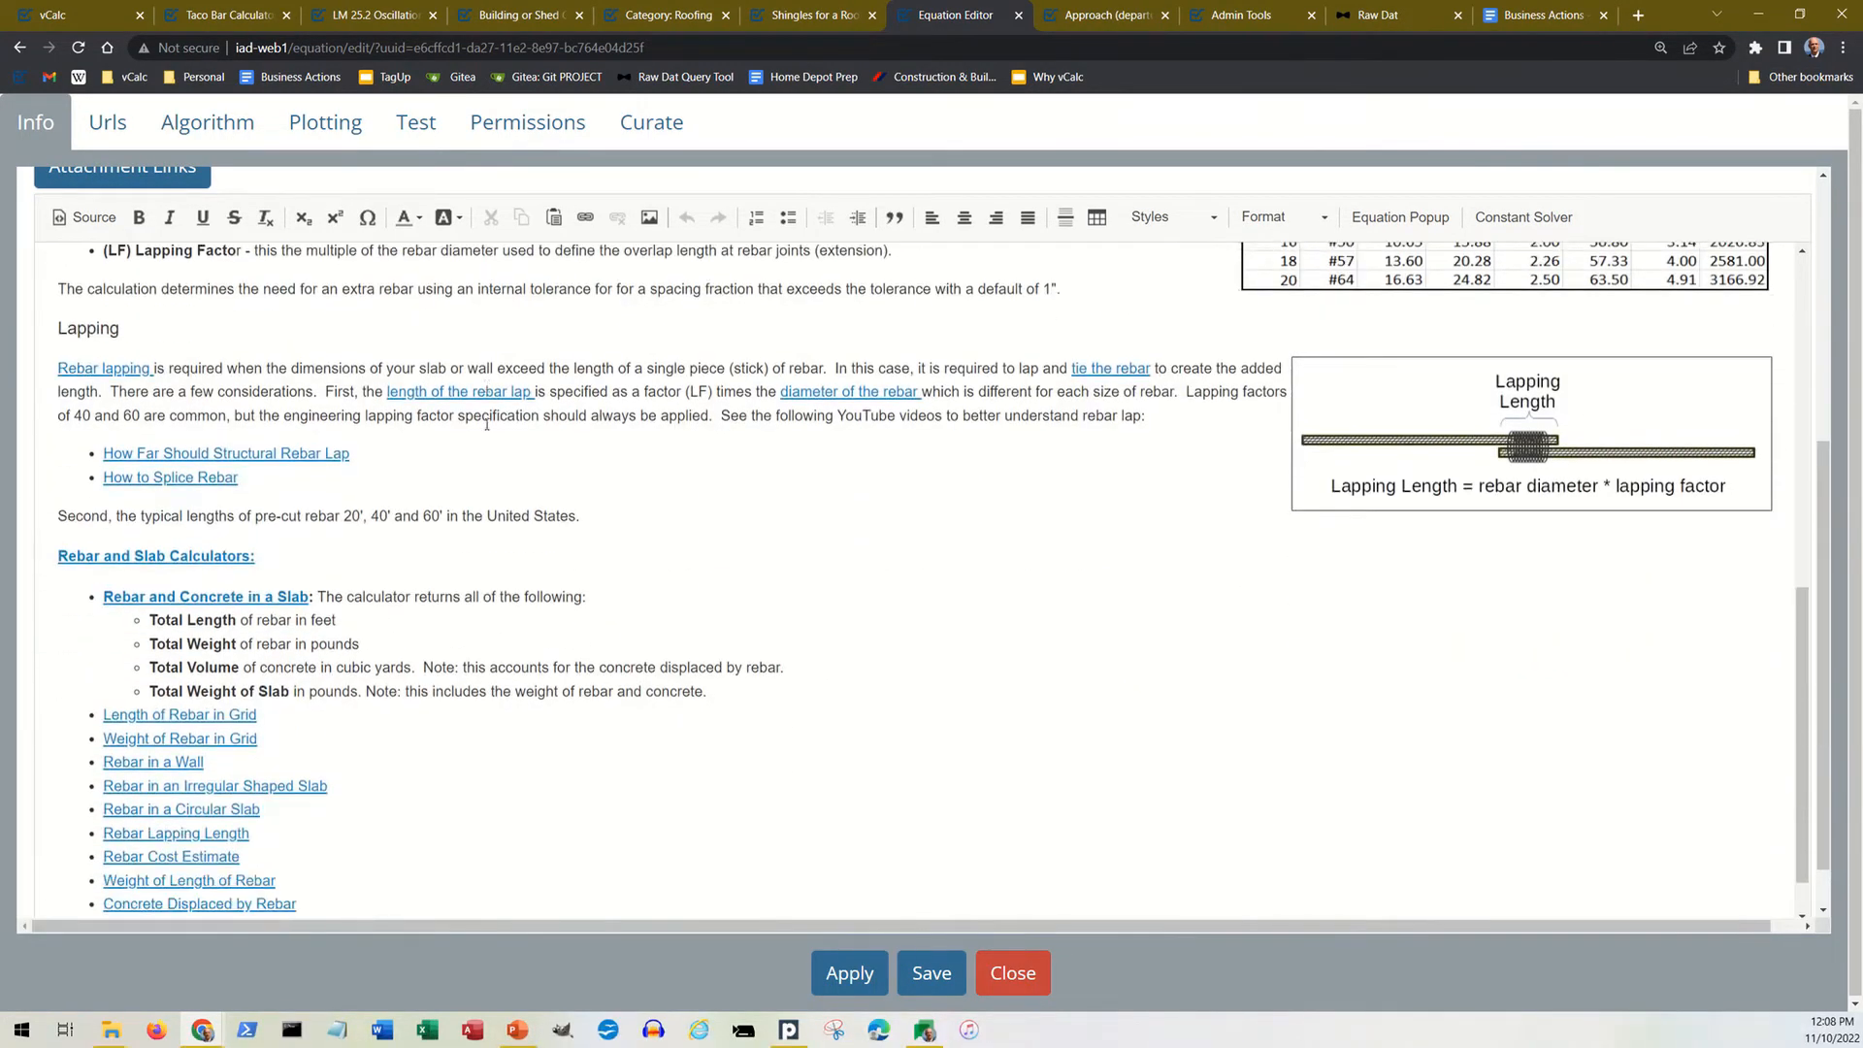
scroll(485, 432, up, 8)
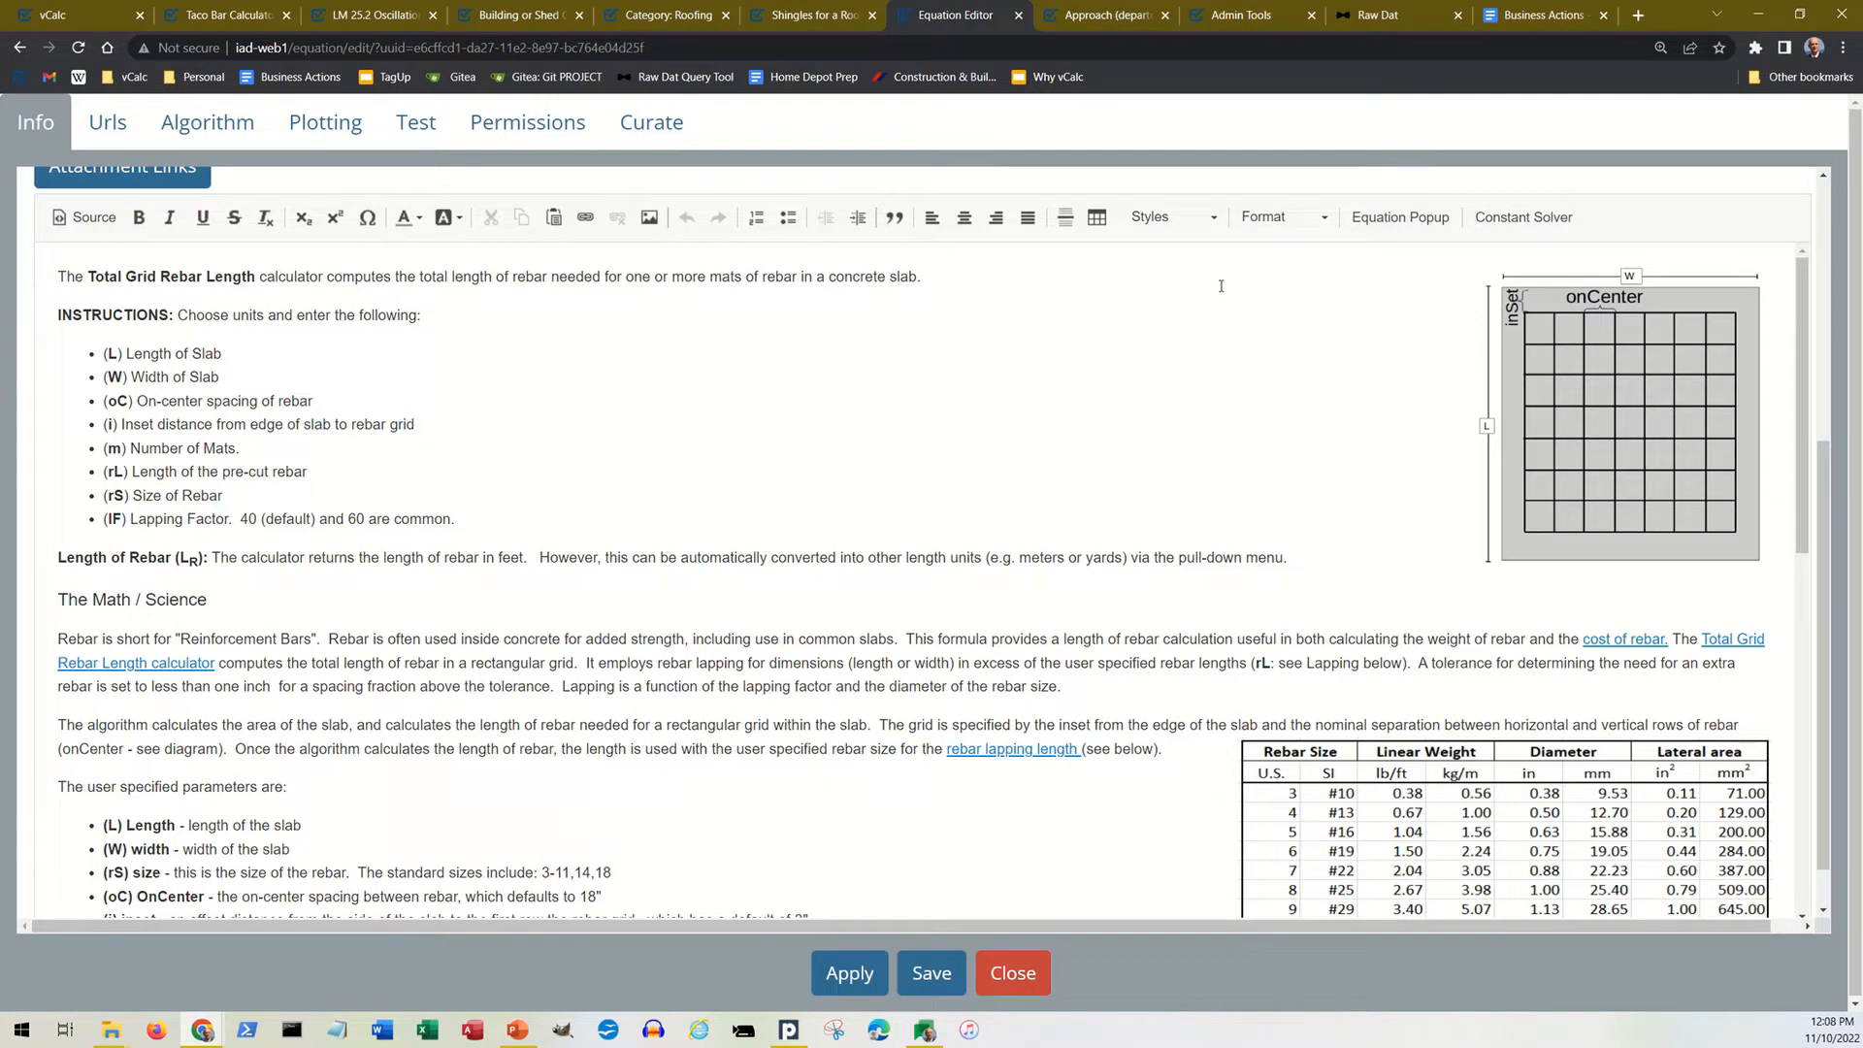
Step: Review the equation's URL list, then read through its algorithm code, including the input checks, grid calculations and rebar size cases
click(111, 128)
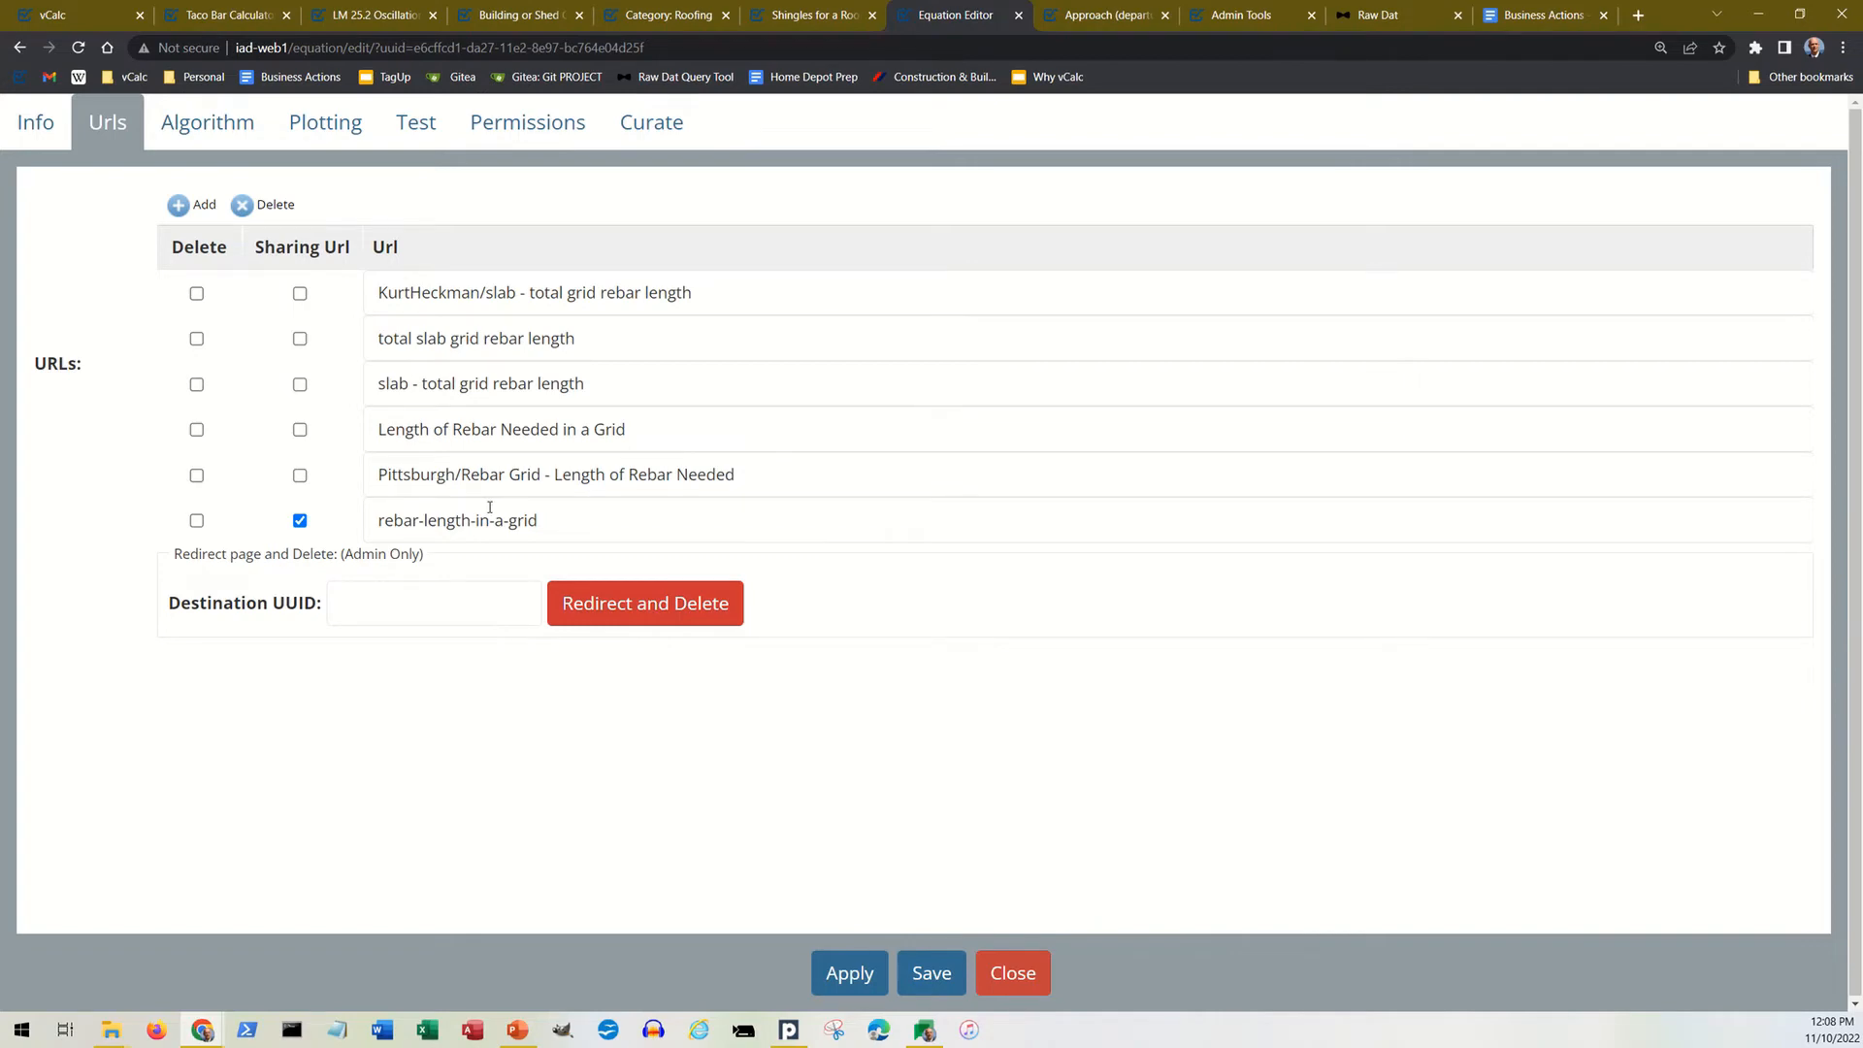
click(225, 139)
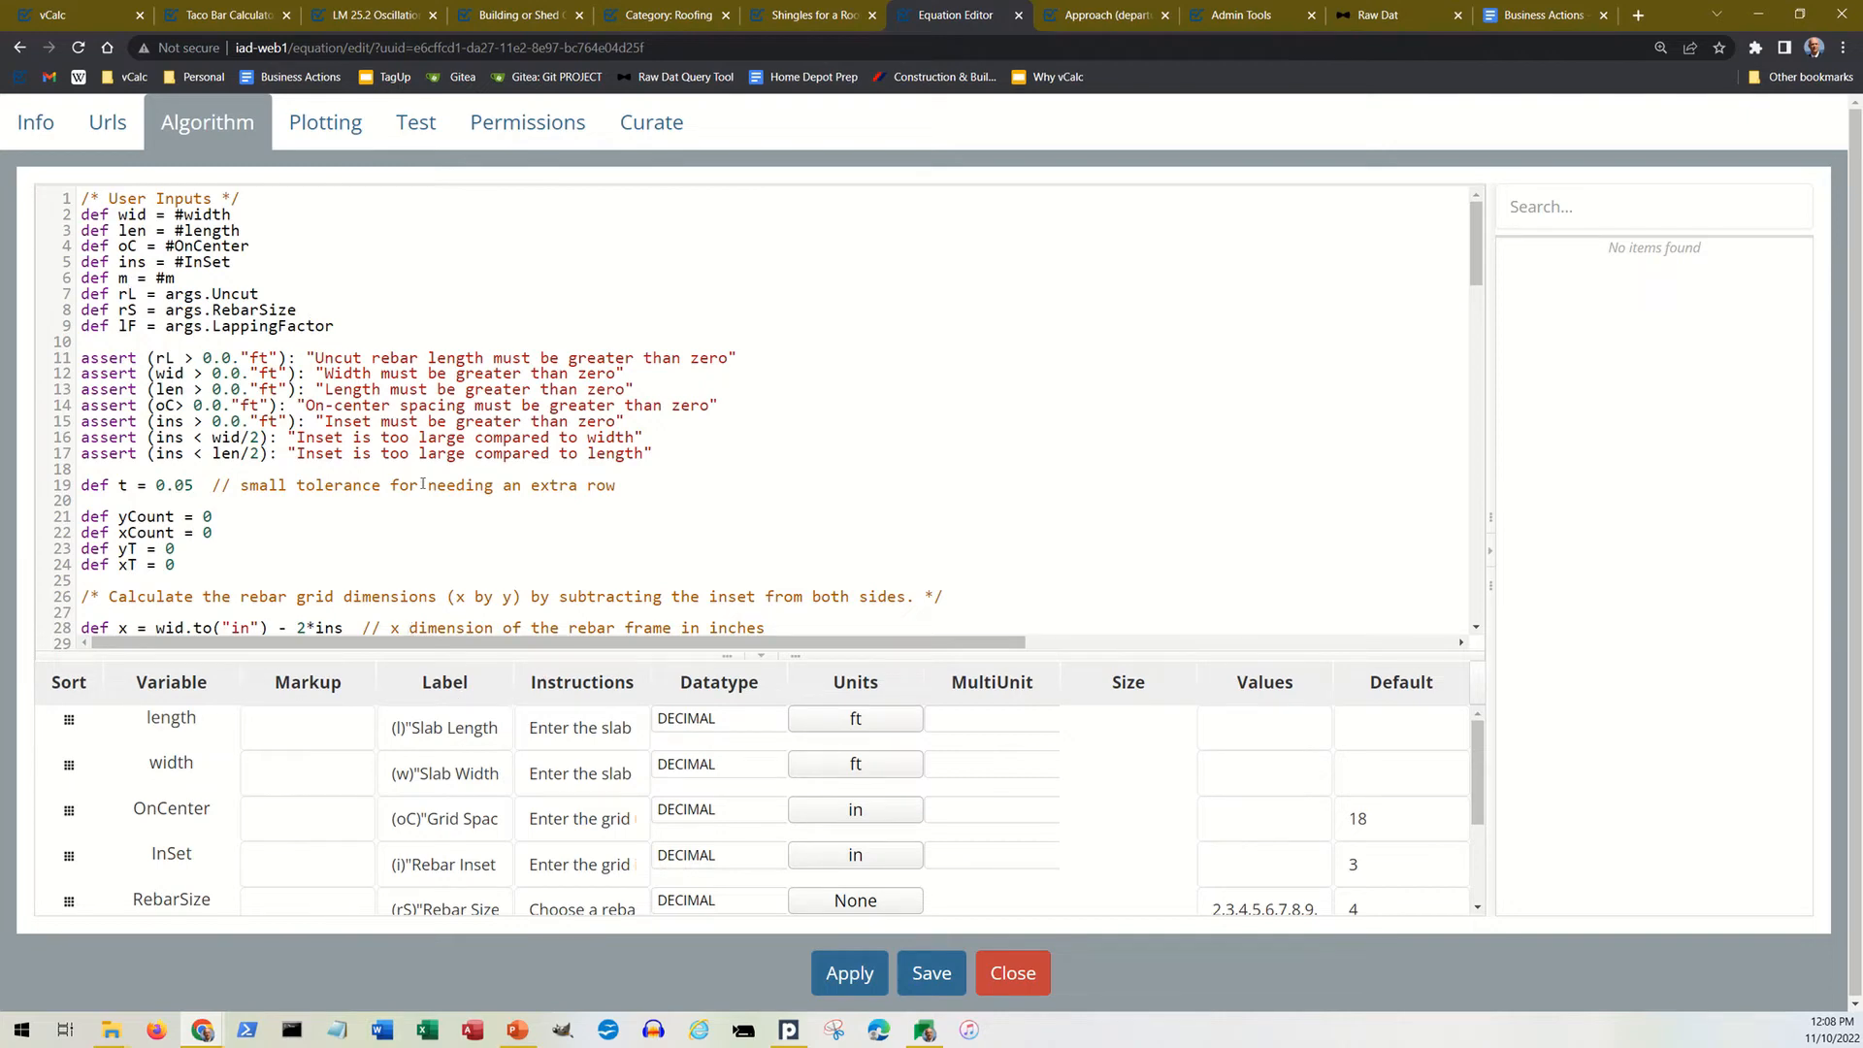
scroll(397, 442, down, 1)
scroll(397, 442, down, 4)
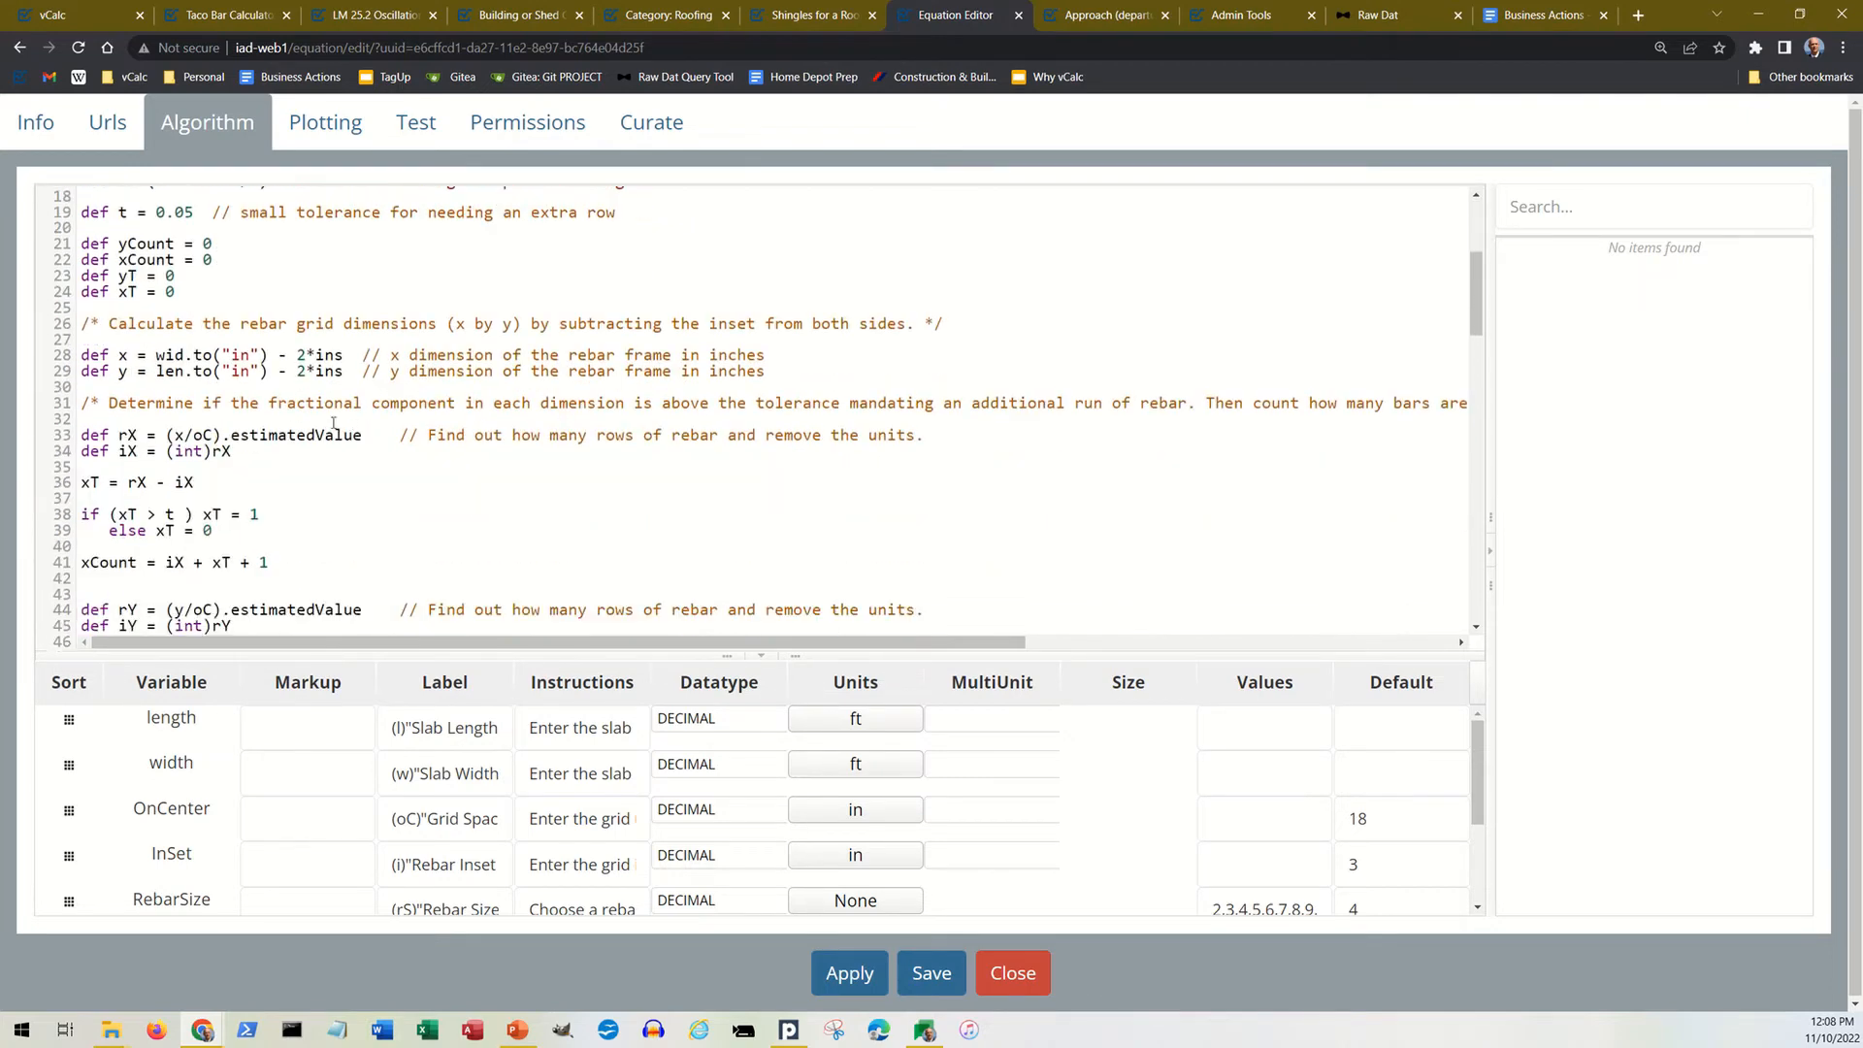
scroll(329, 423, up, 3)
scroll(329, 423, up, 2)
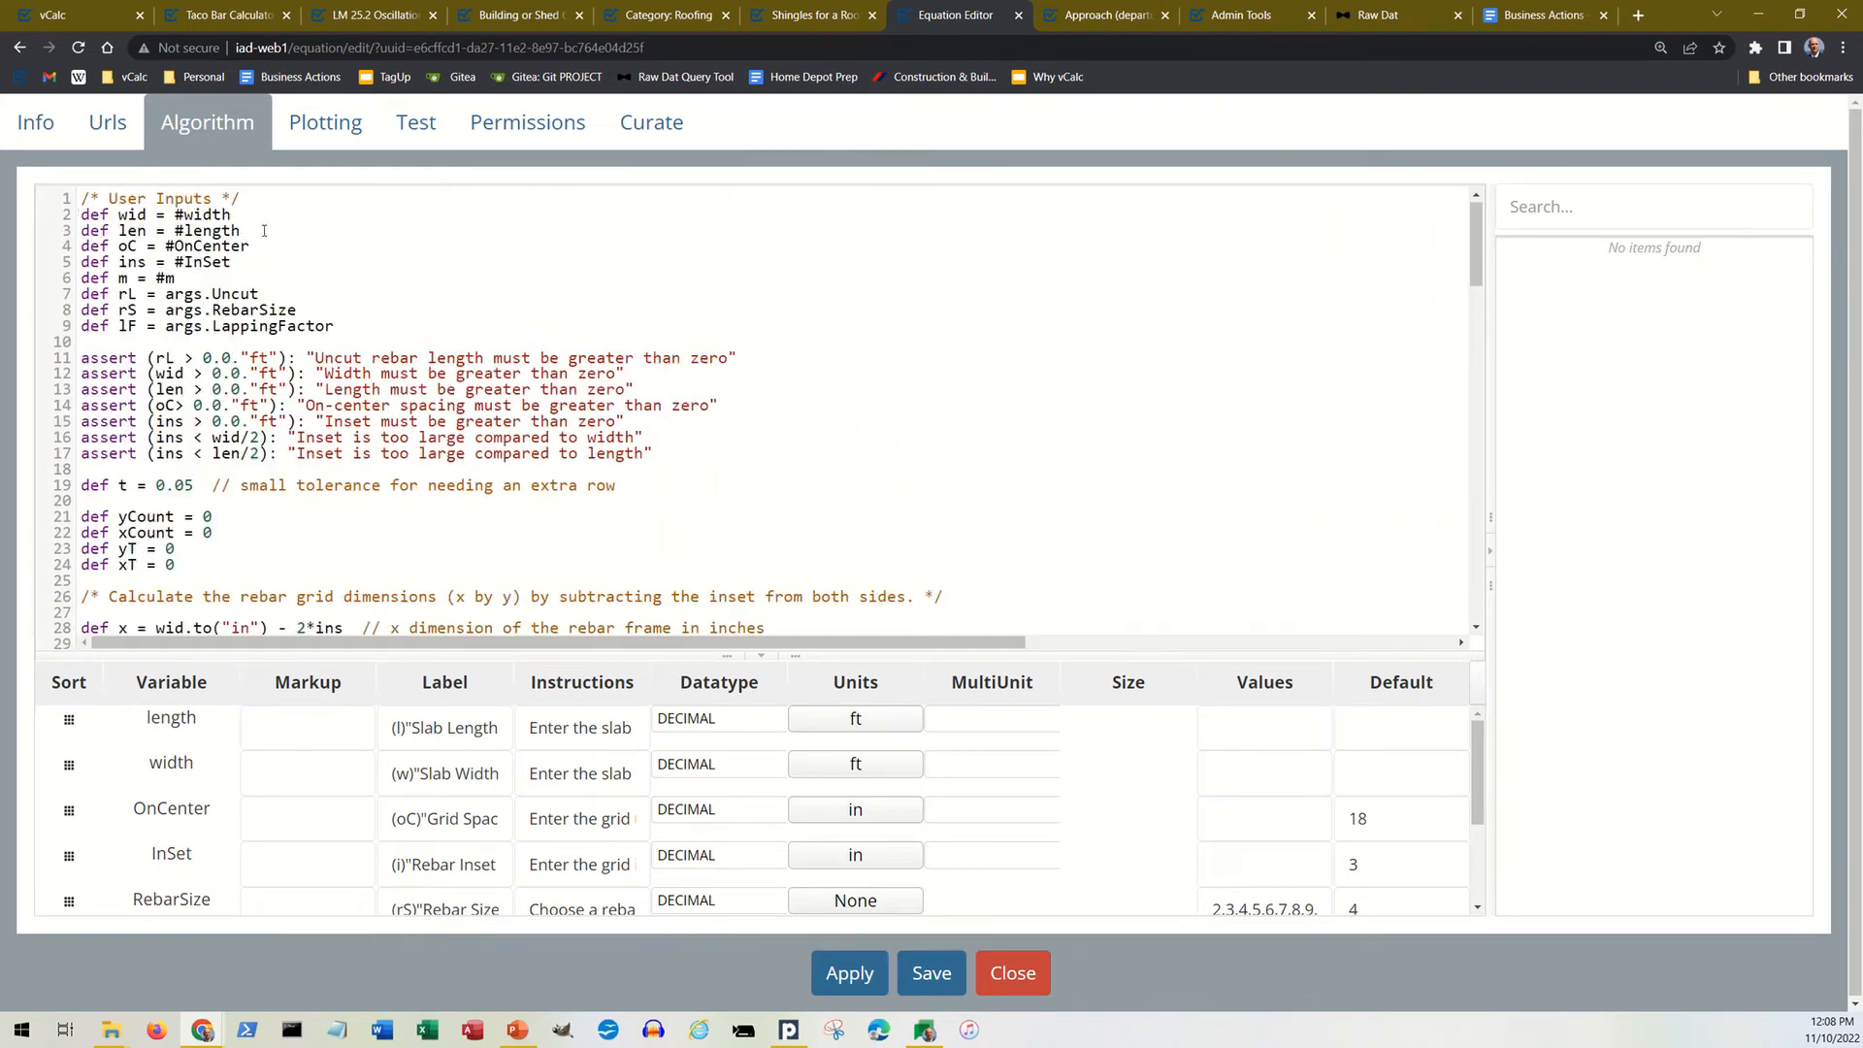
scroll(264, 231, down, 7)
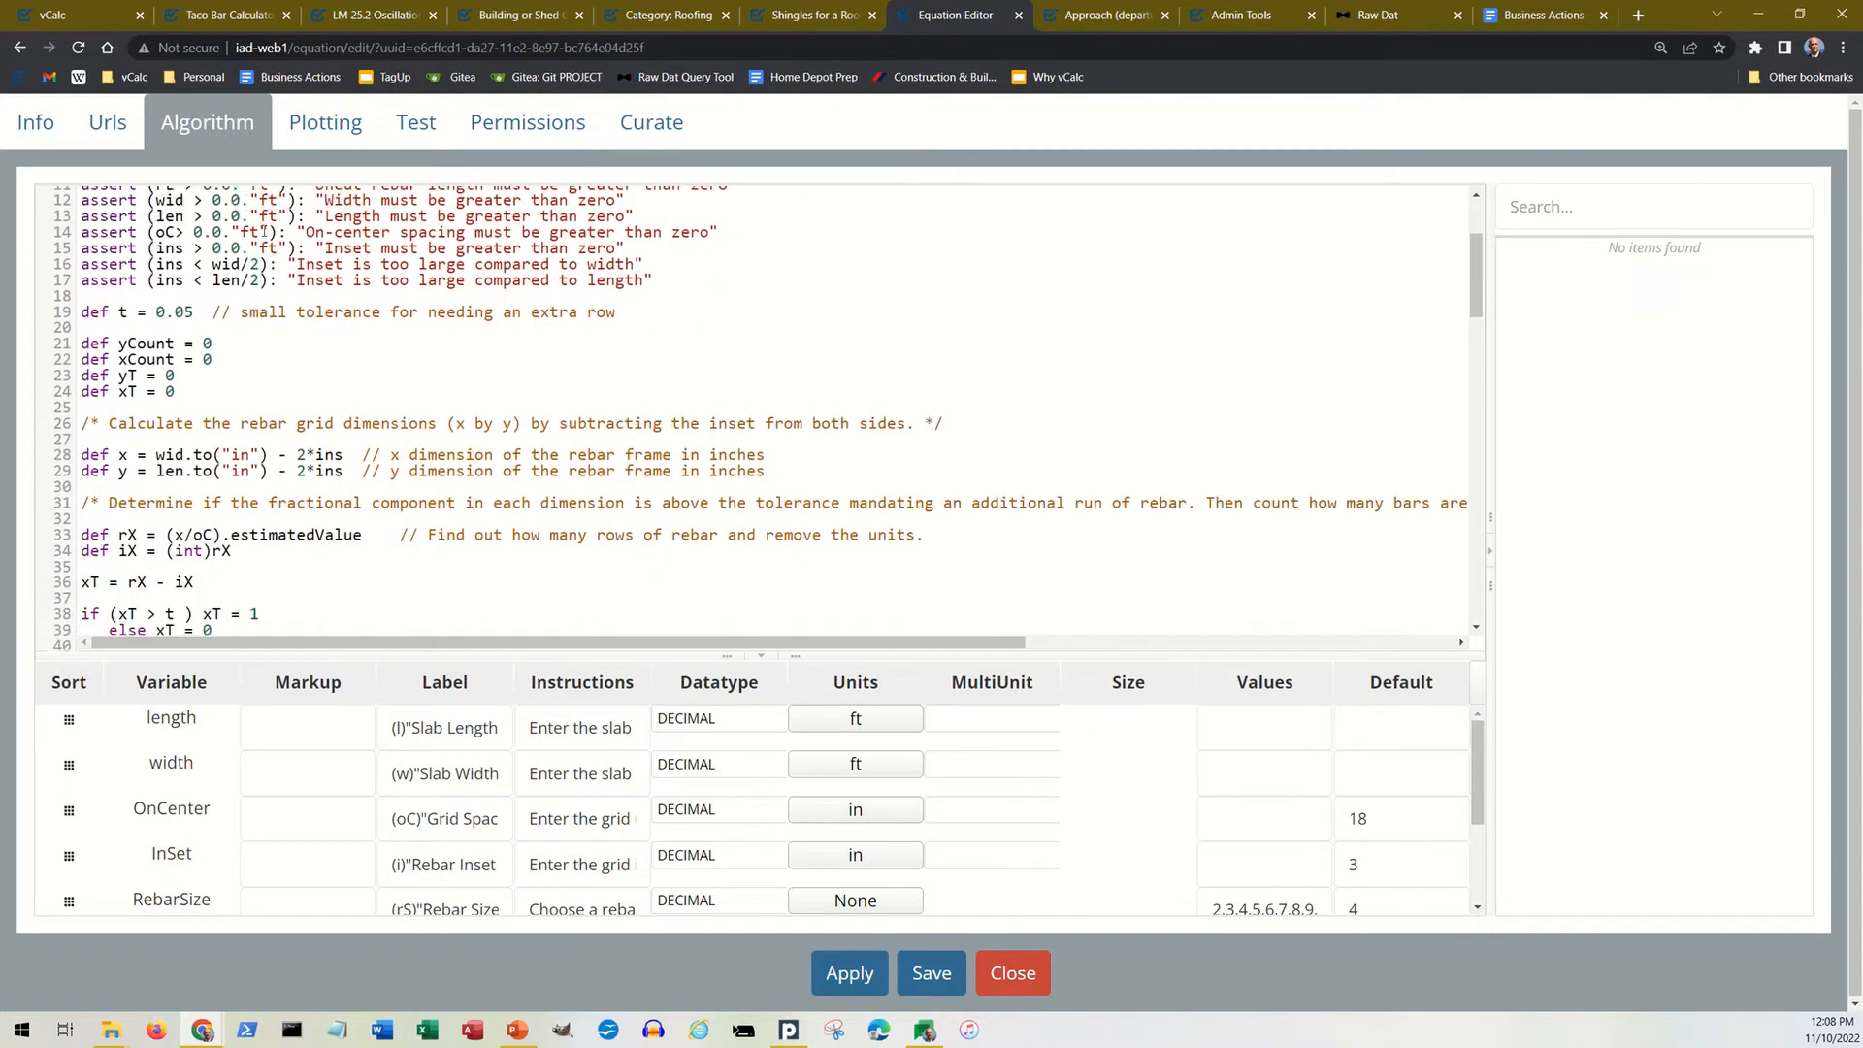
scroll(259, 231, down, 9)
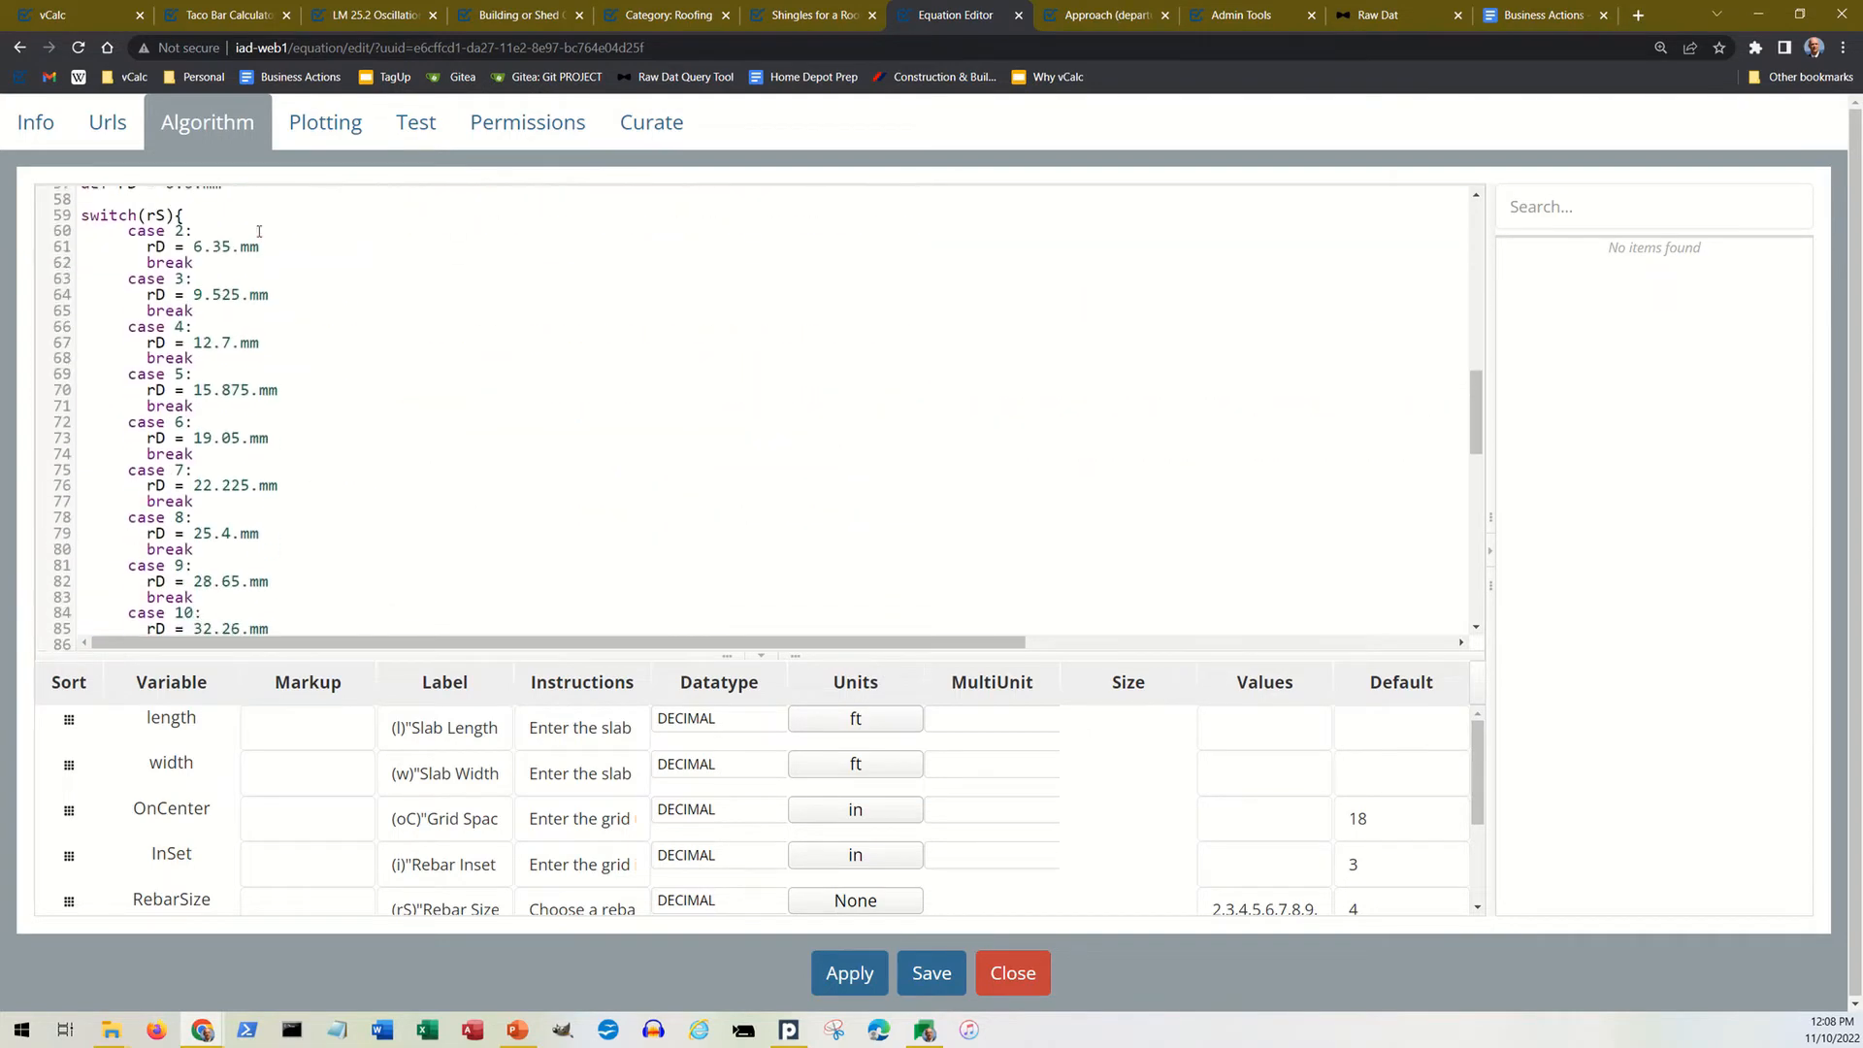
scroll(259, 231, up, 12)
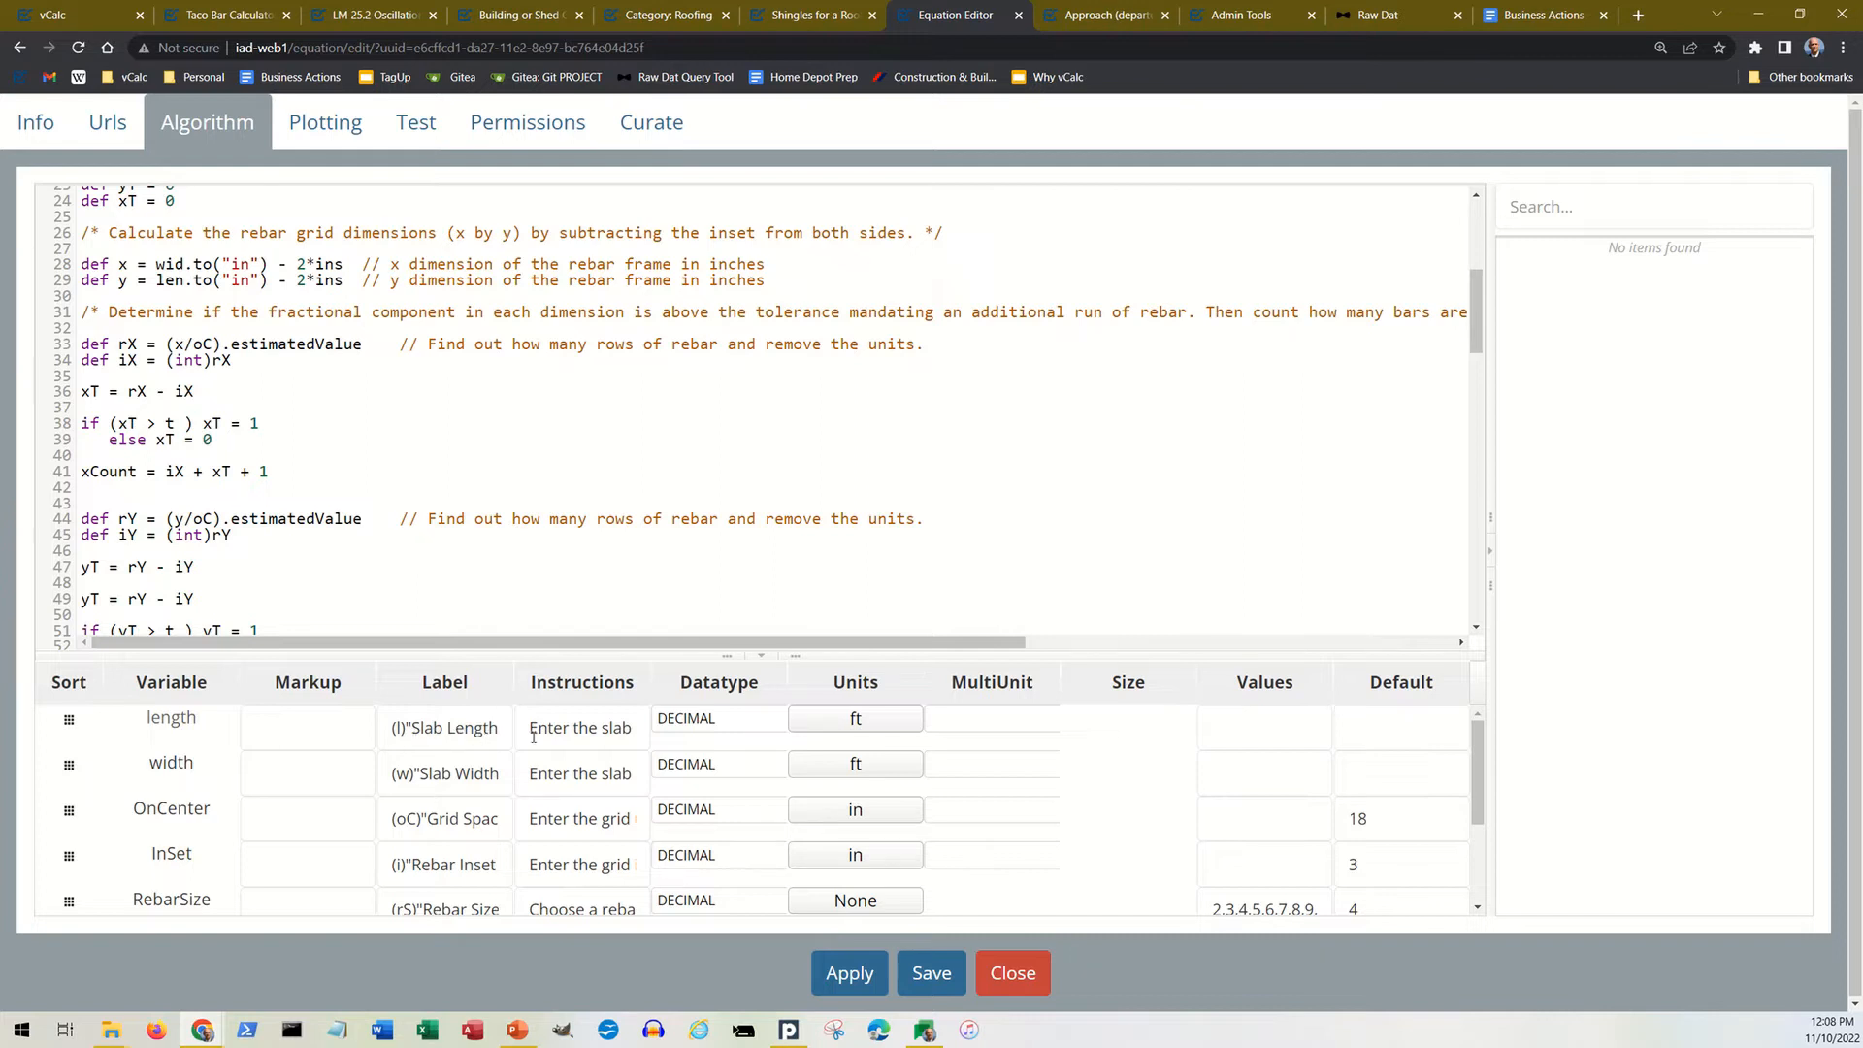
Step: Examine the length variable's datatype choices and browse the unit categories available to it, then dismiss the unit chooser without changing anything
click(711, 724)
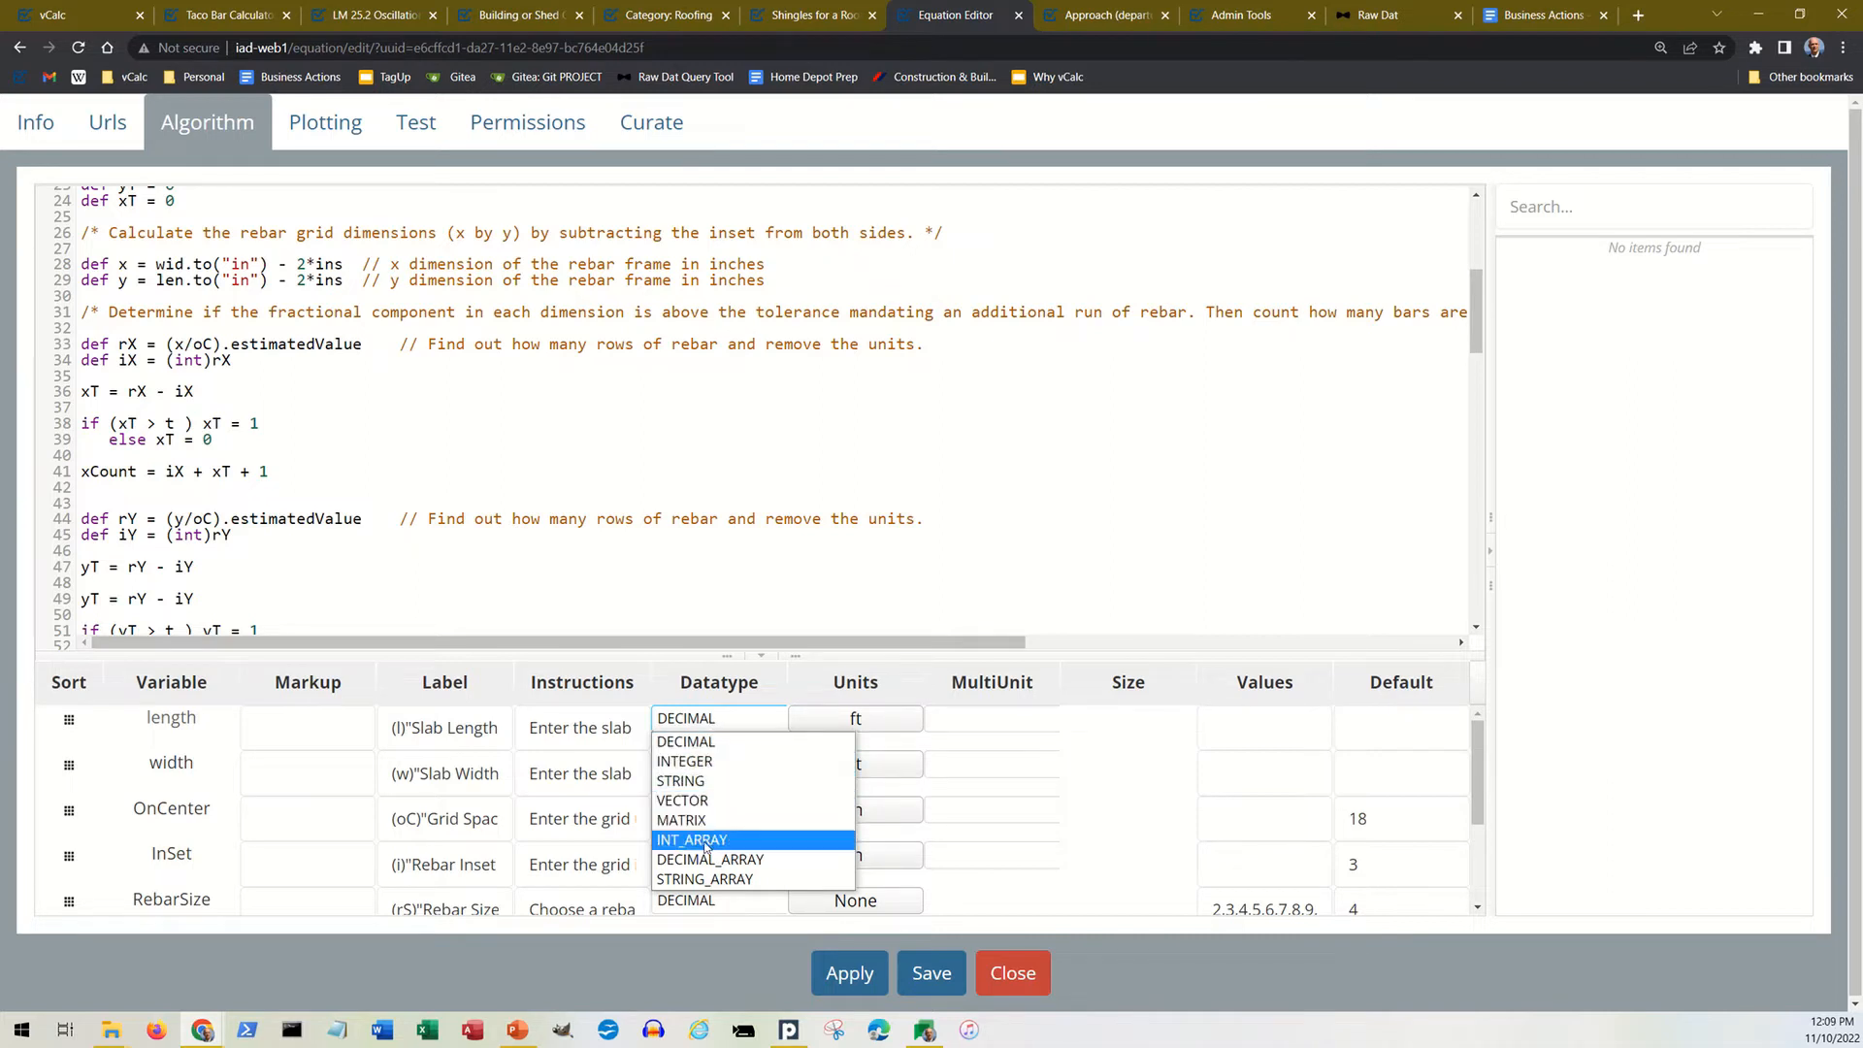
click(733, 723)
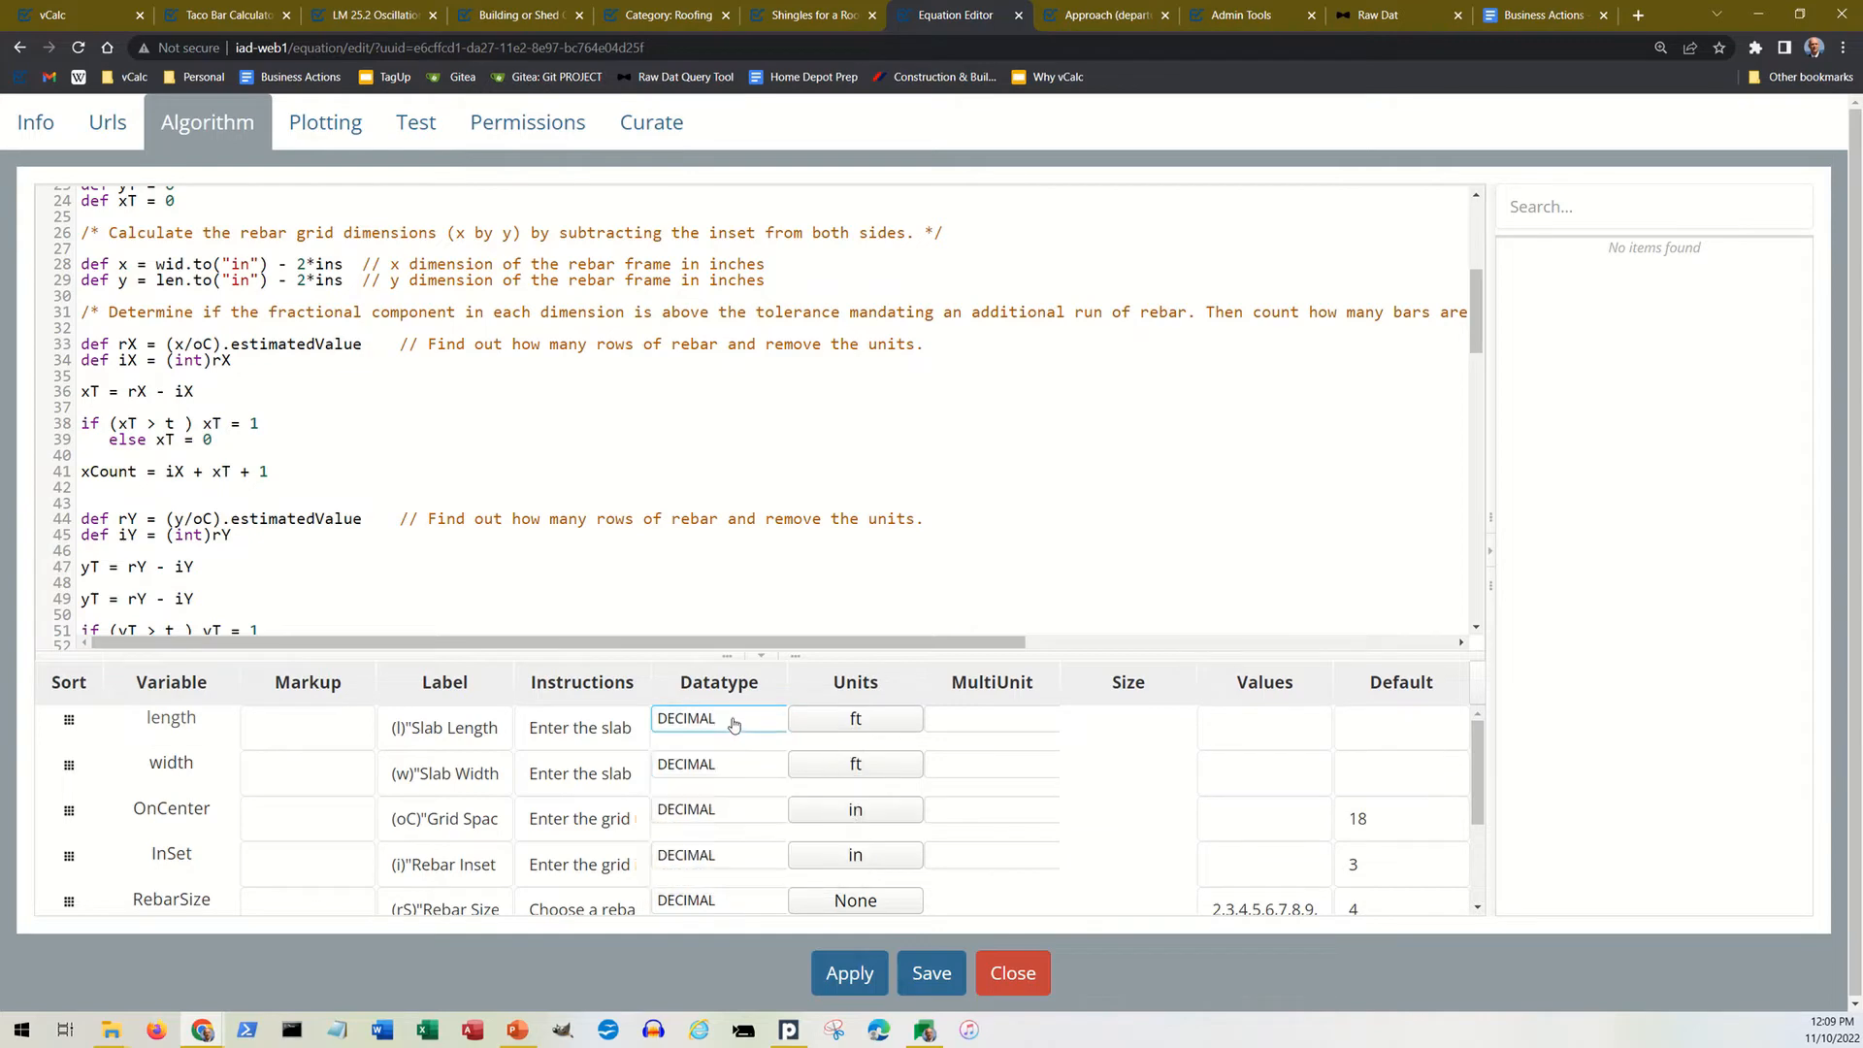
click(846, 723)
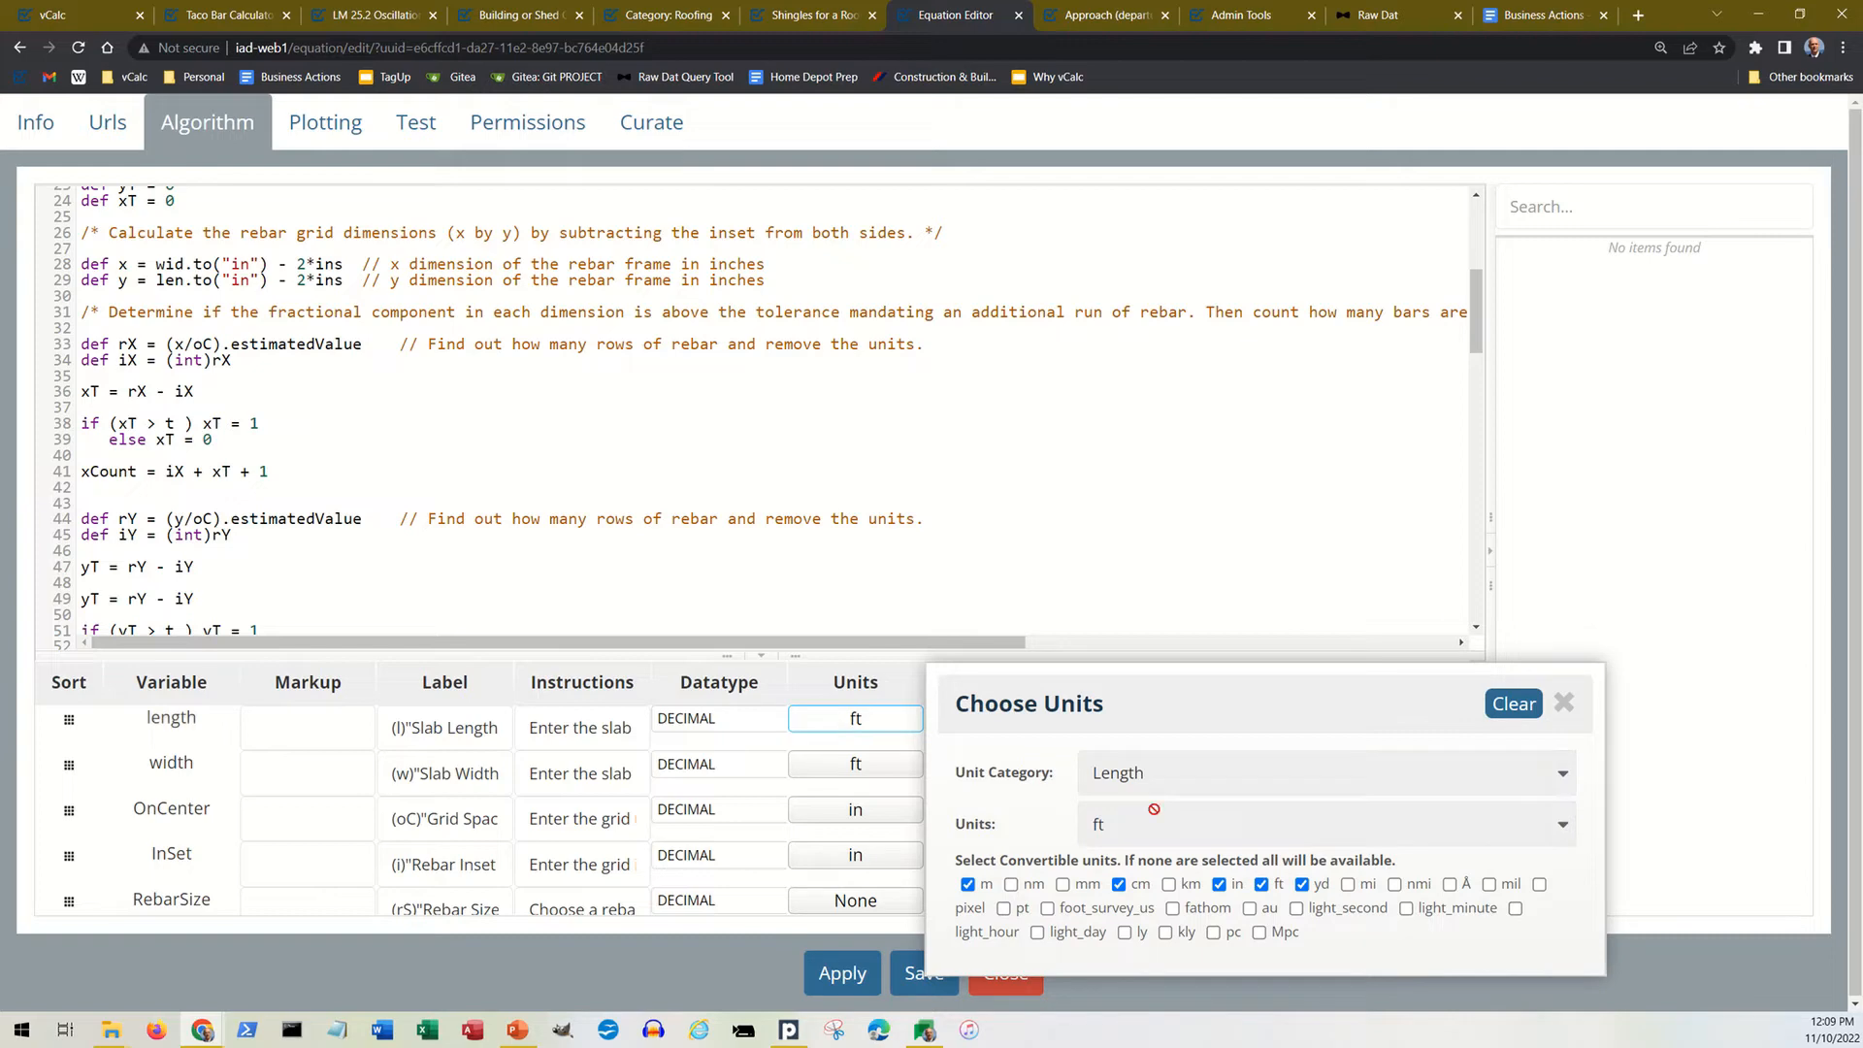
click(1196, 779)
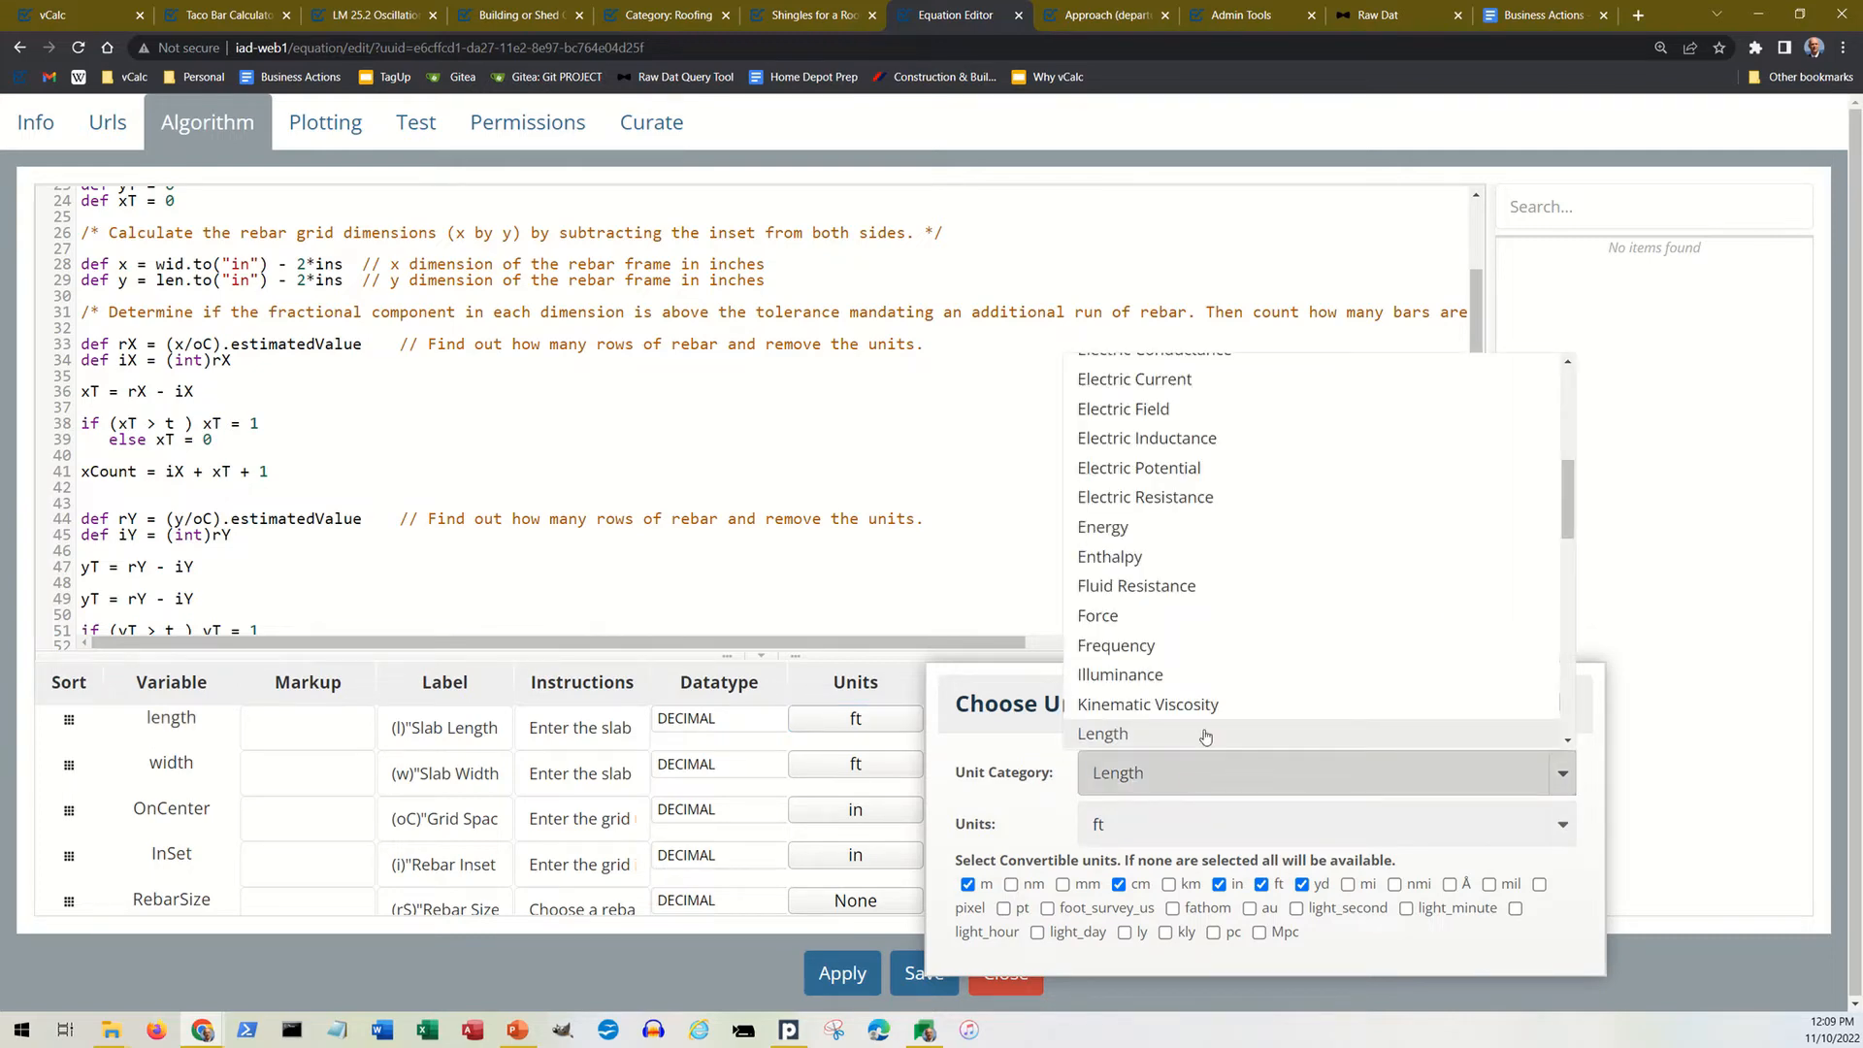
scroll(1211, 674, up, 5)
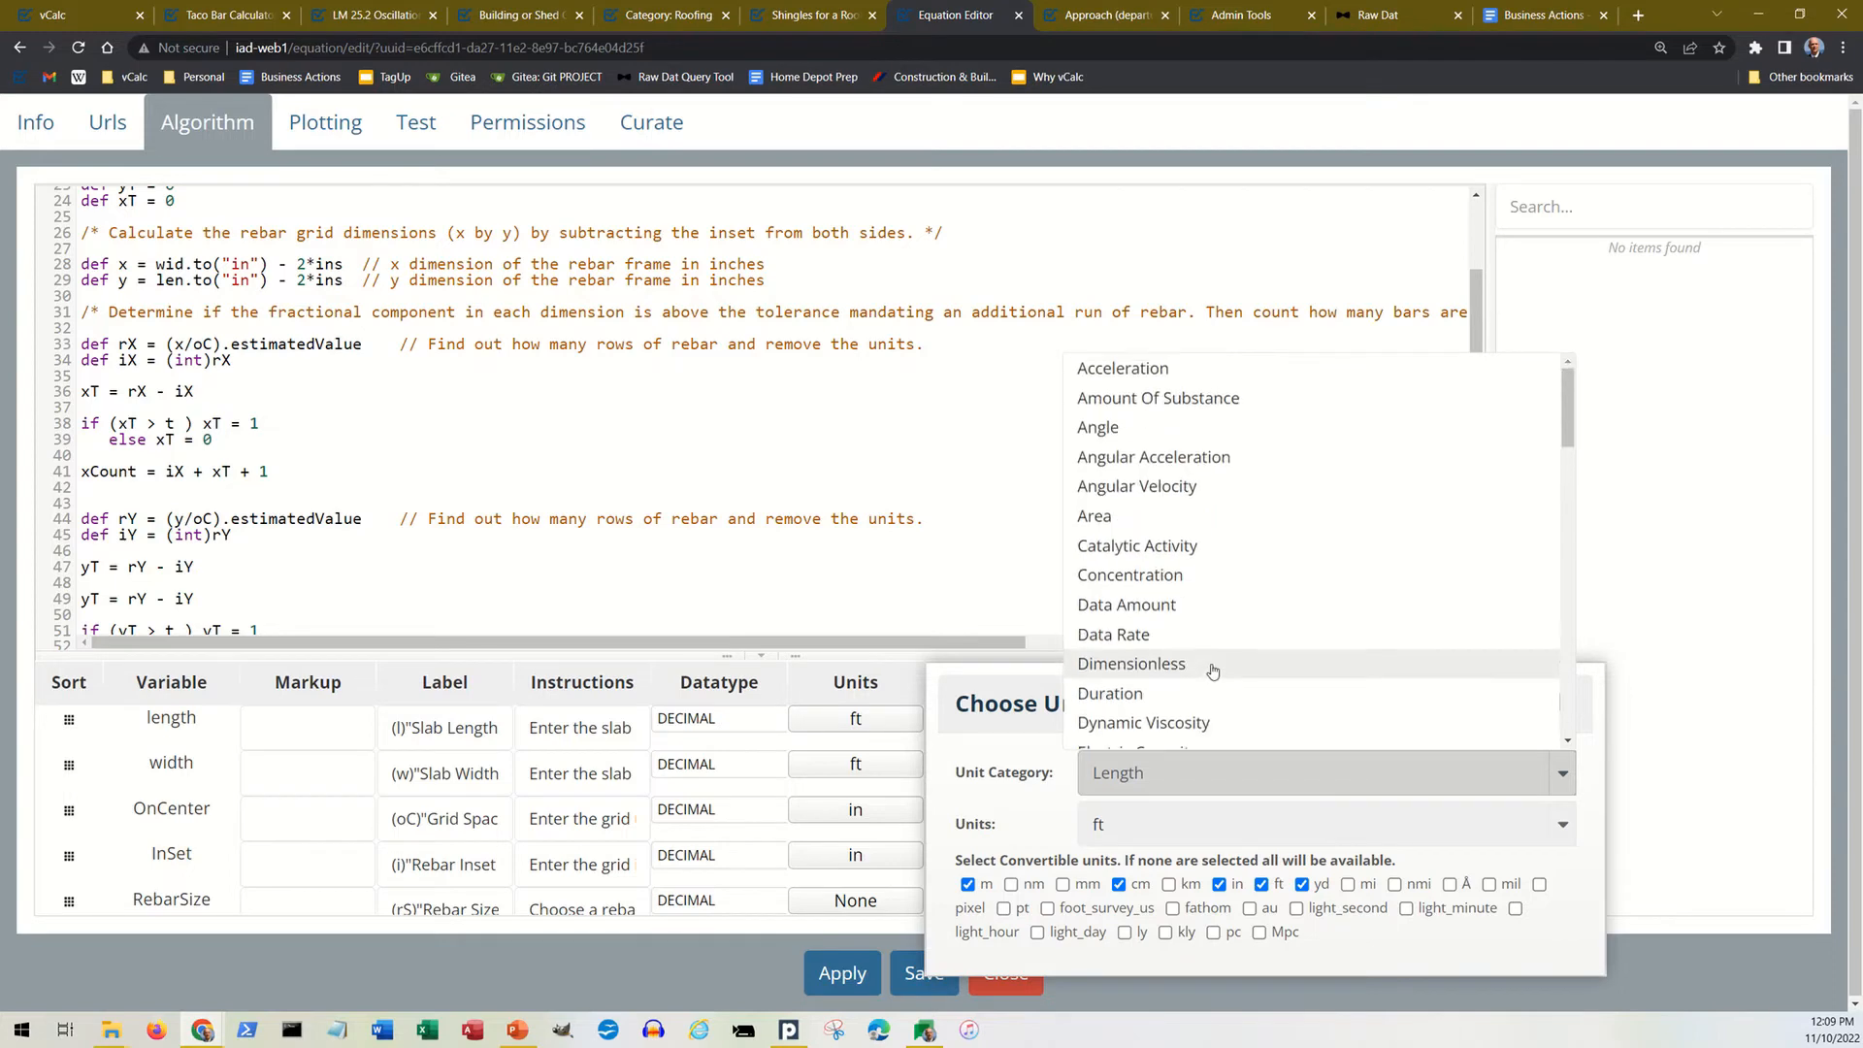
scroll(1215, 667, down, 4)
scroll(1219, 663, down, 6)
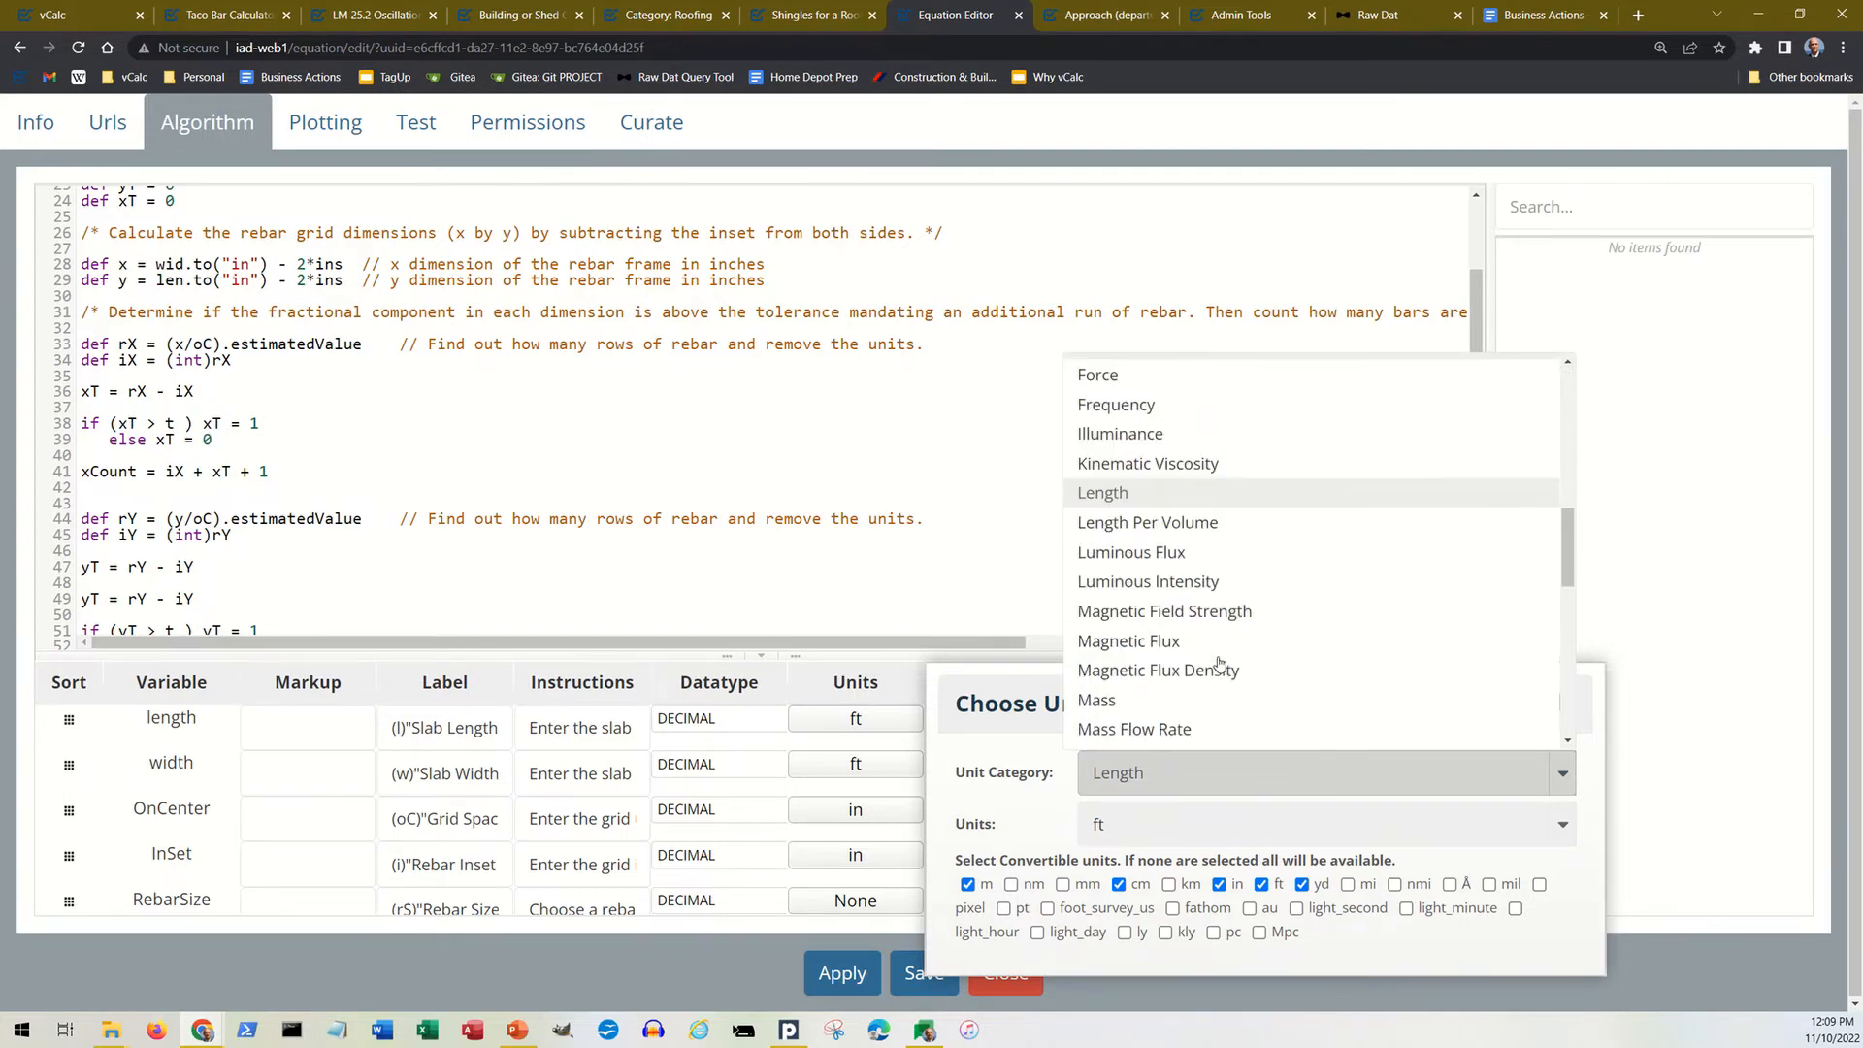
scroll(1218, 660, down, 2)
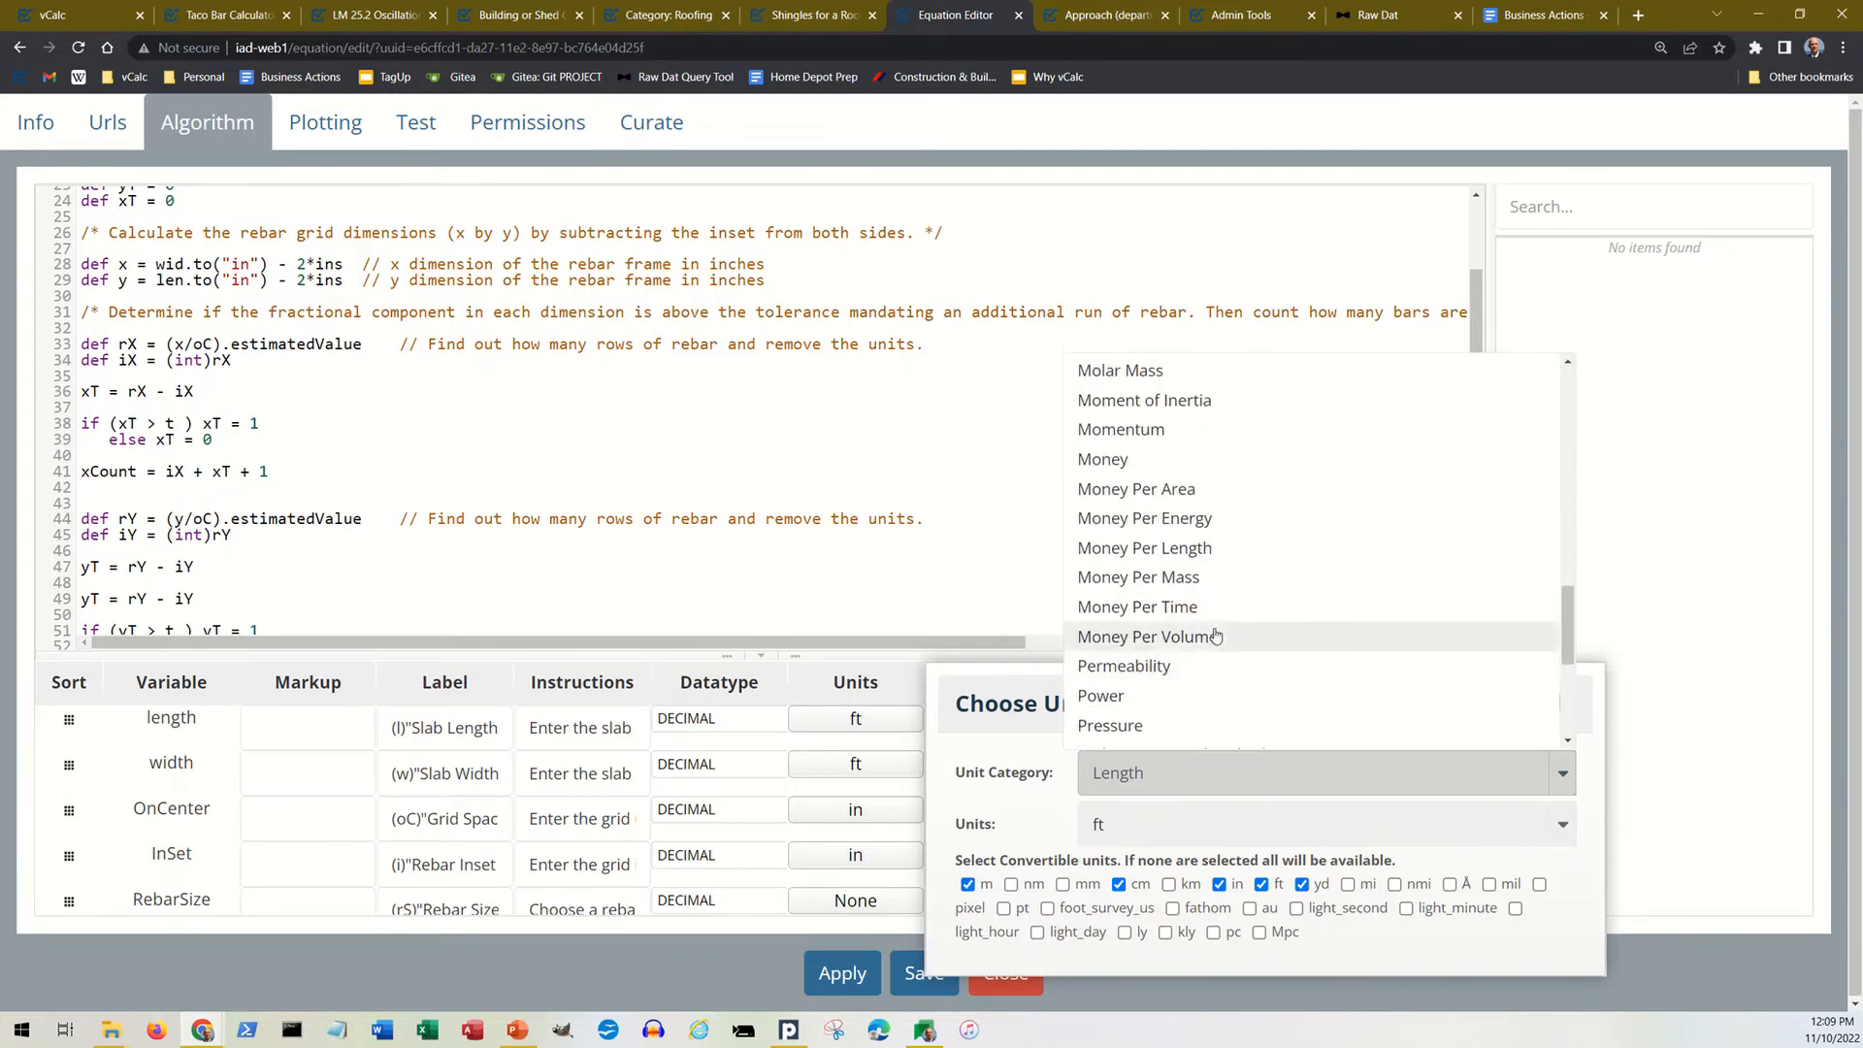
scroll(1205, 636, down, 3)
scroll(1204, 629, down, 2)
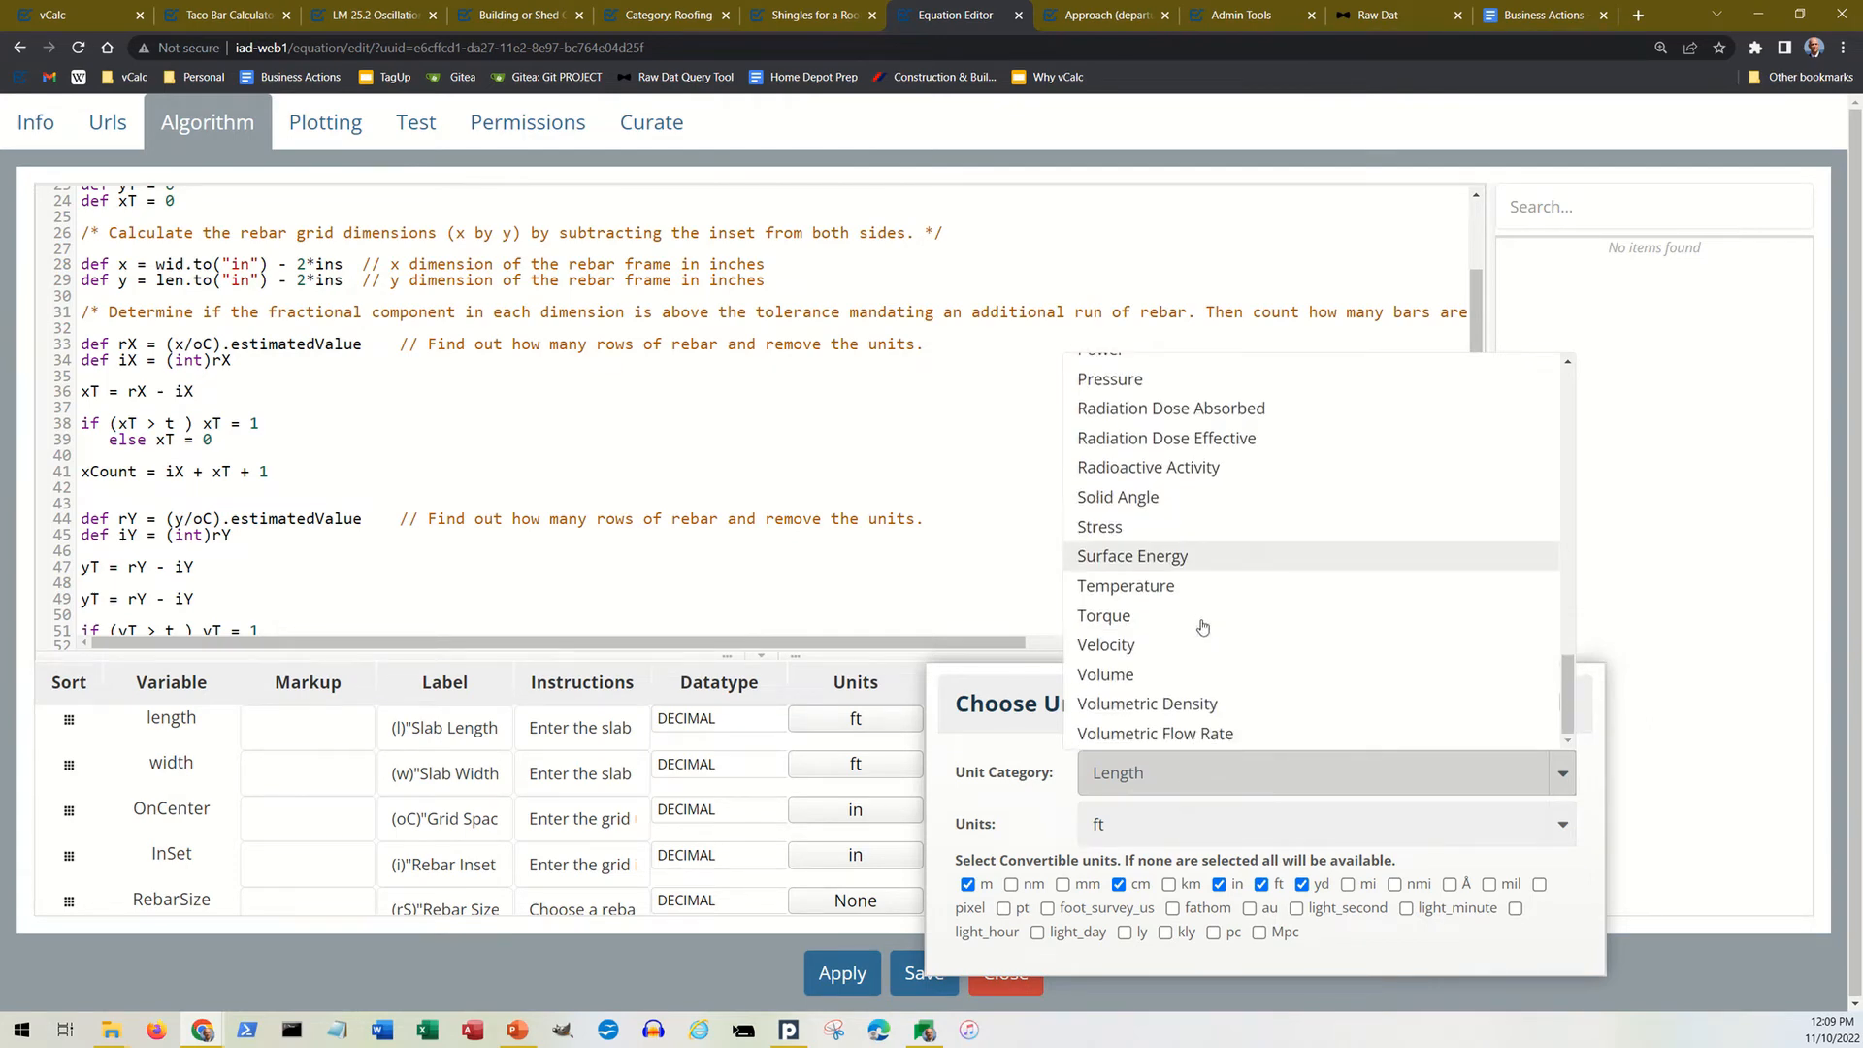
click(990, 678)
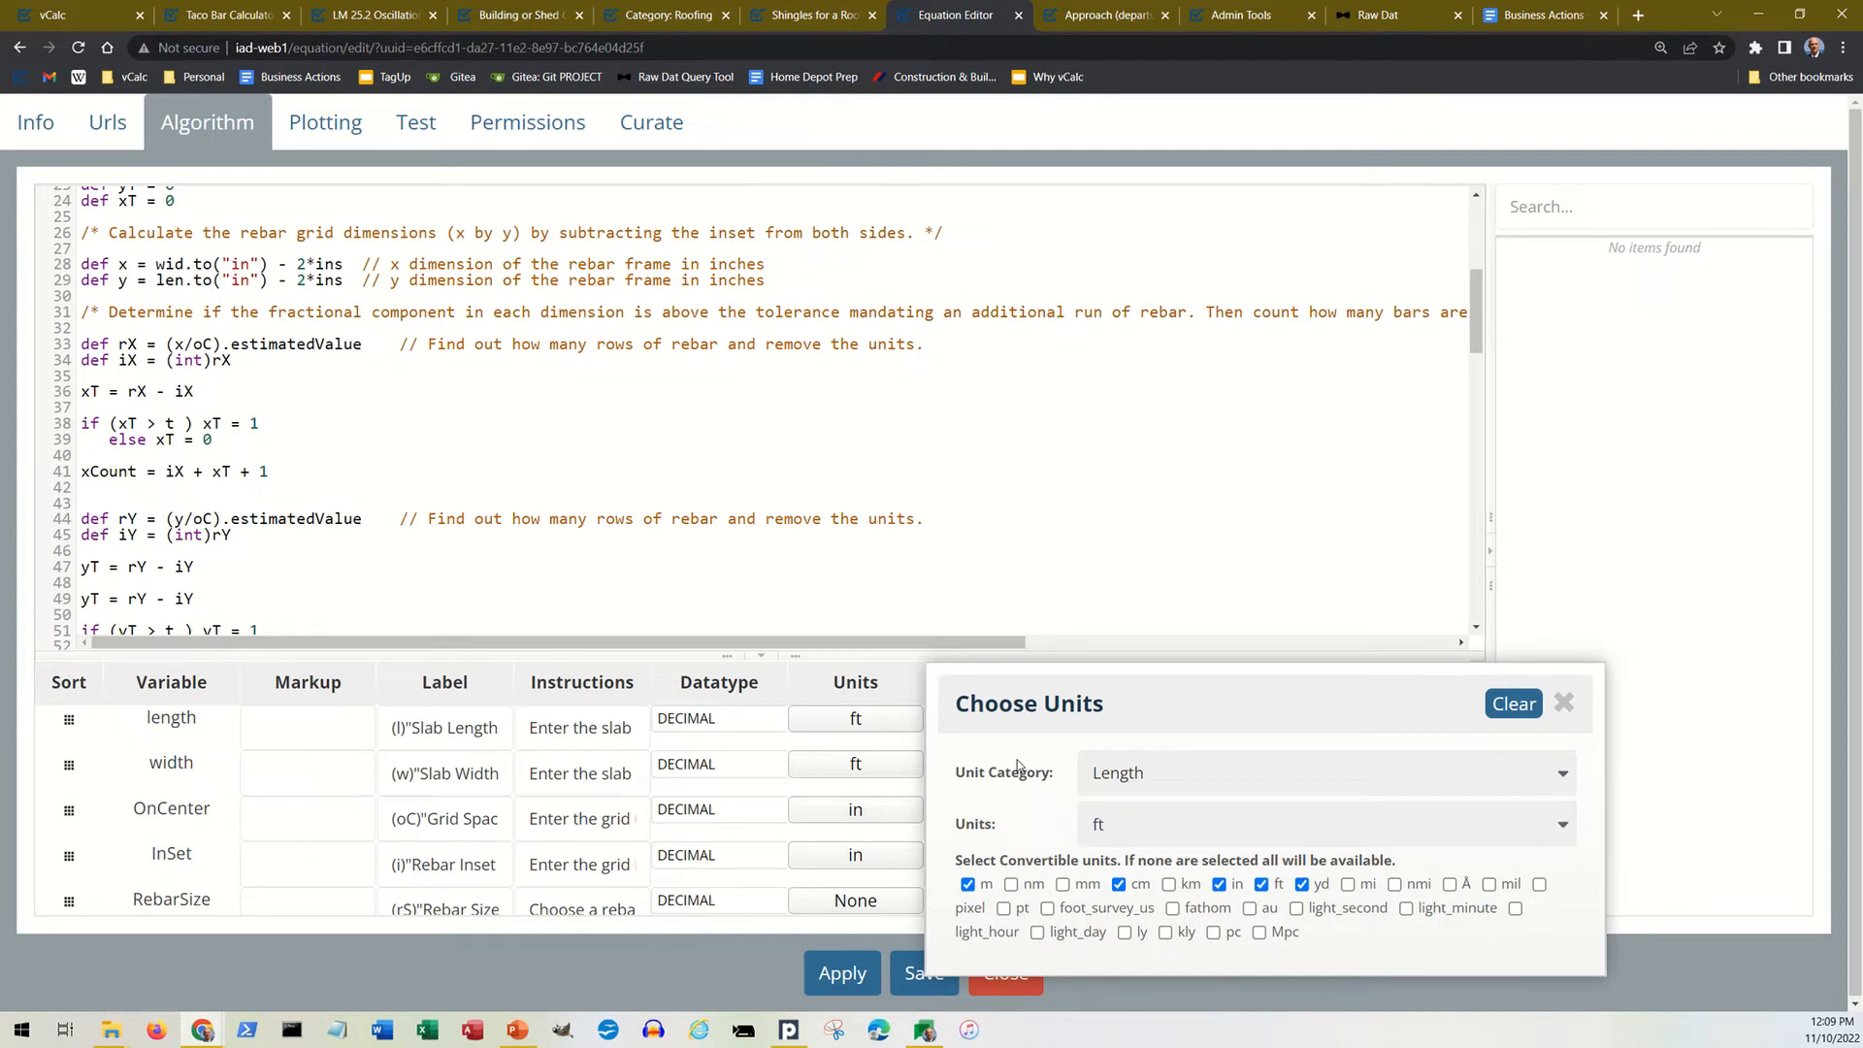
click(1565, 704)
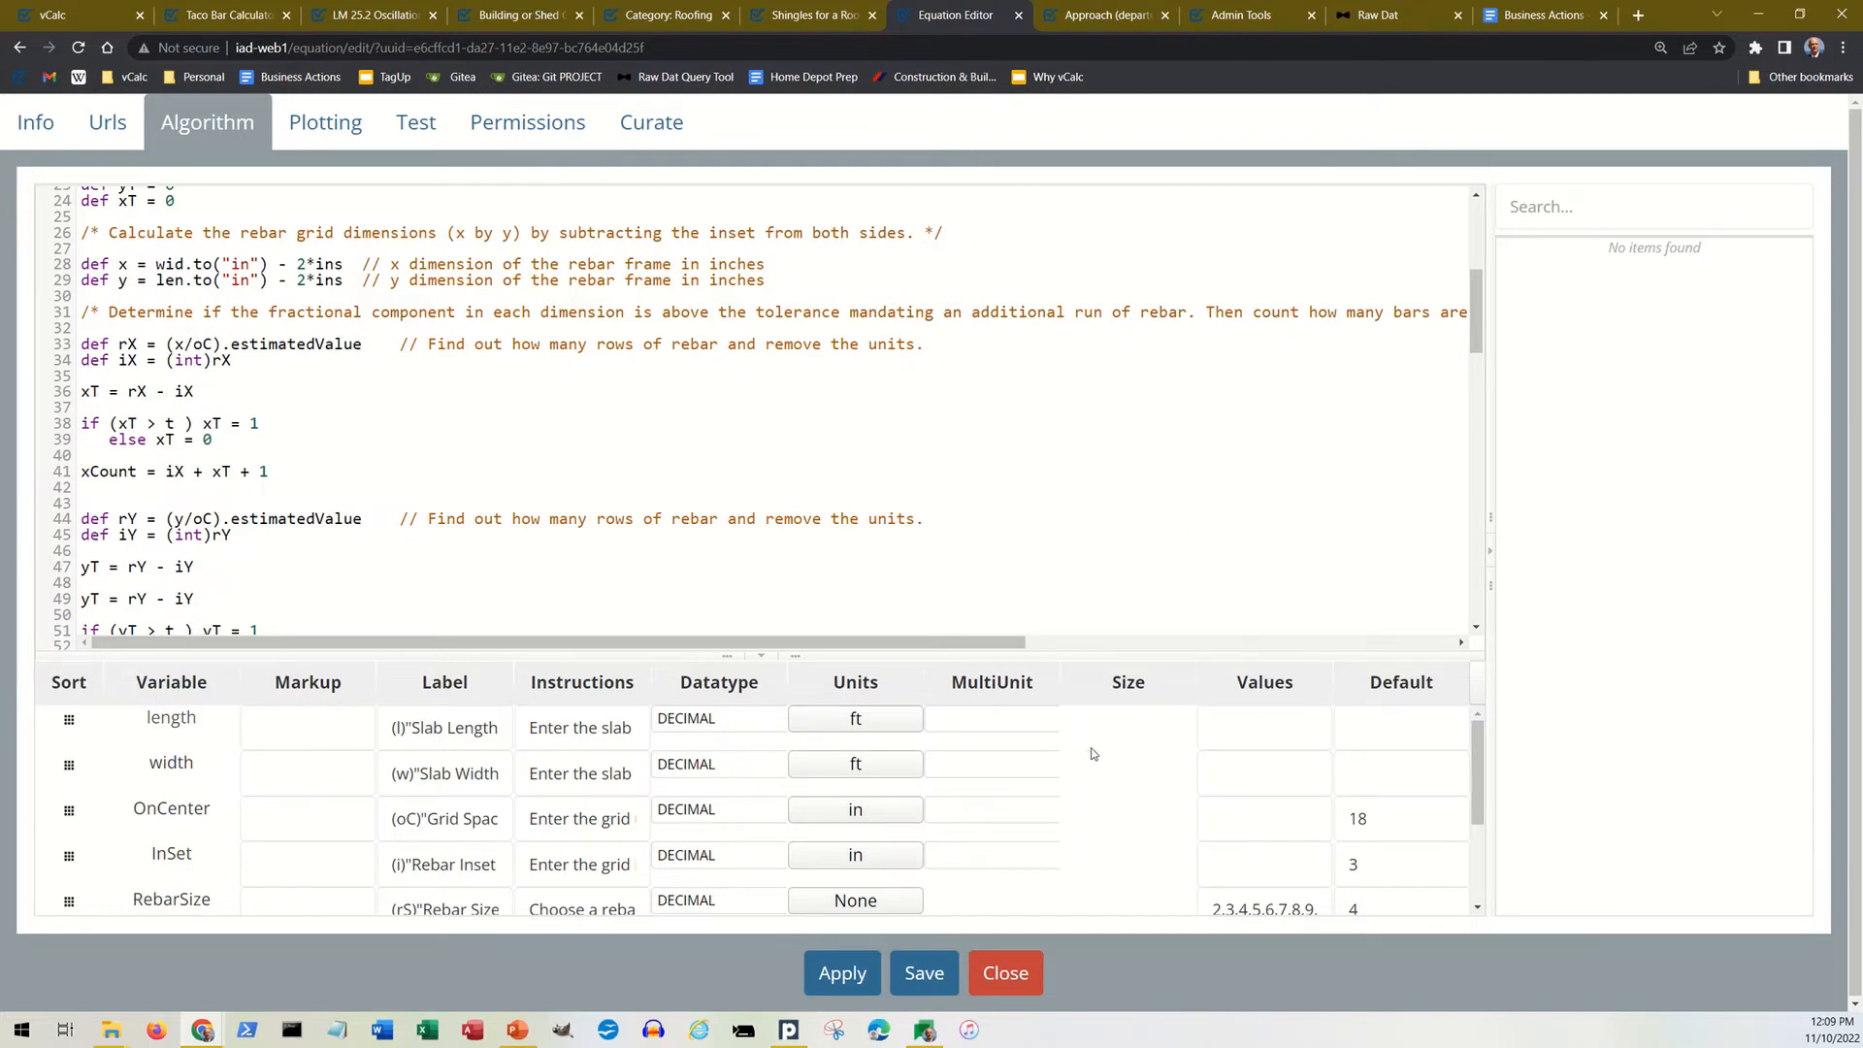
Step: Inspect the input variables' settings, highlighting the RebarSize variable's list of allowed values and its default
scroll(1131, 766, down, 3)
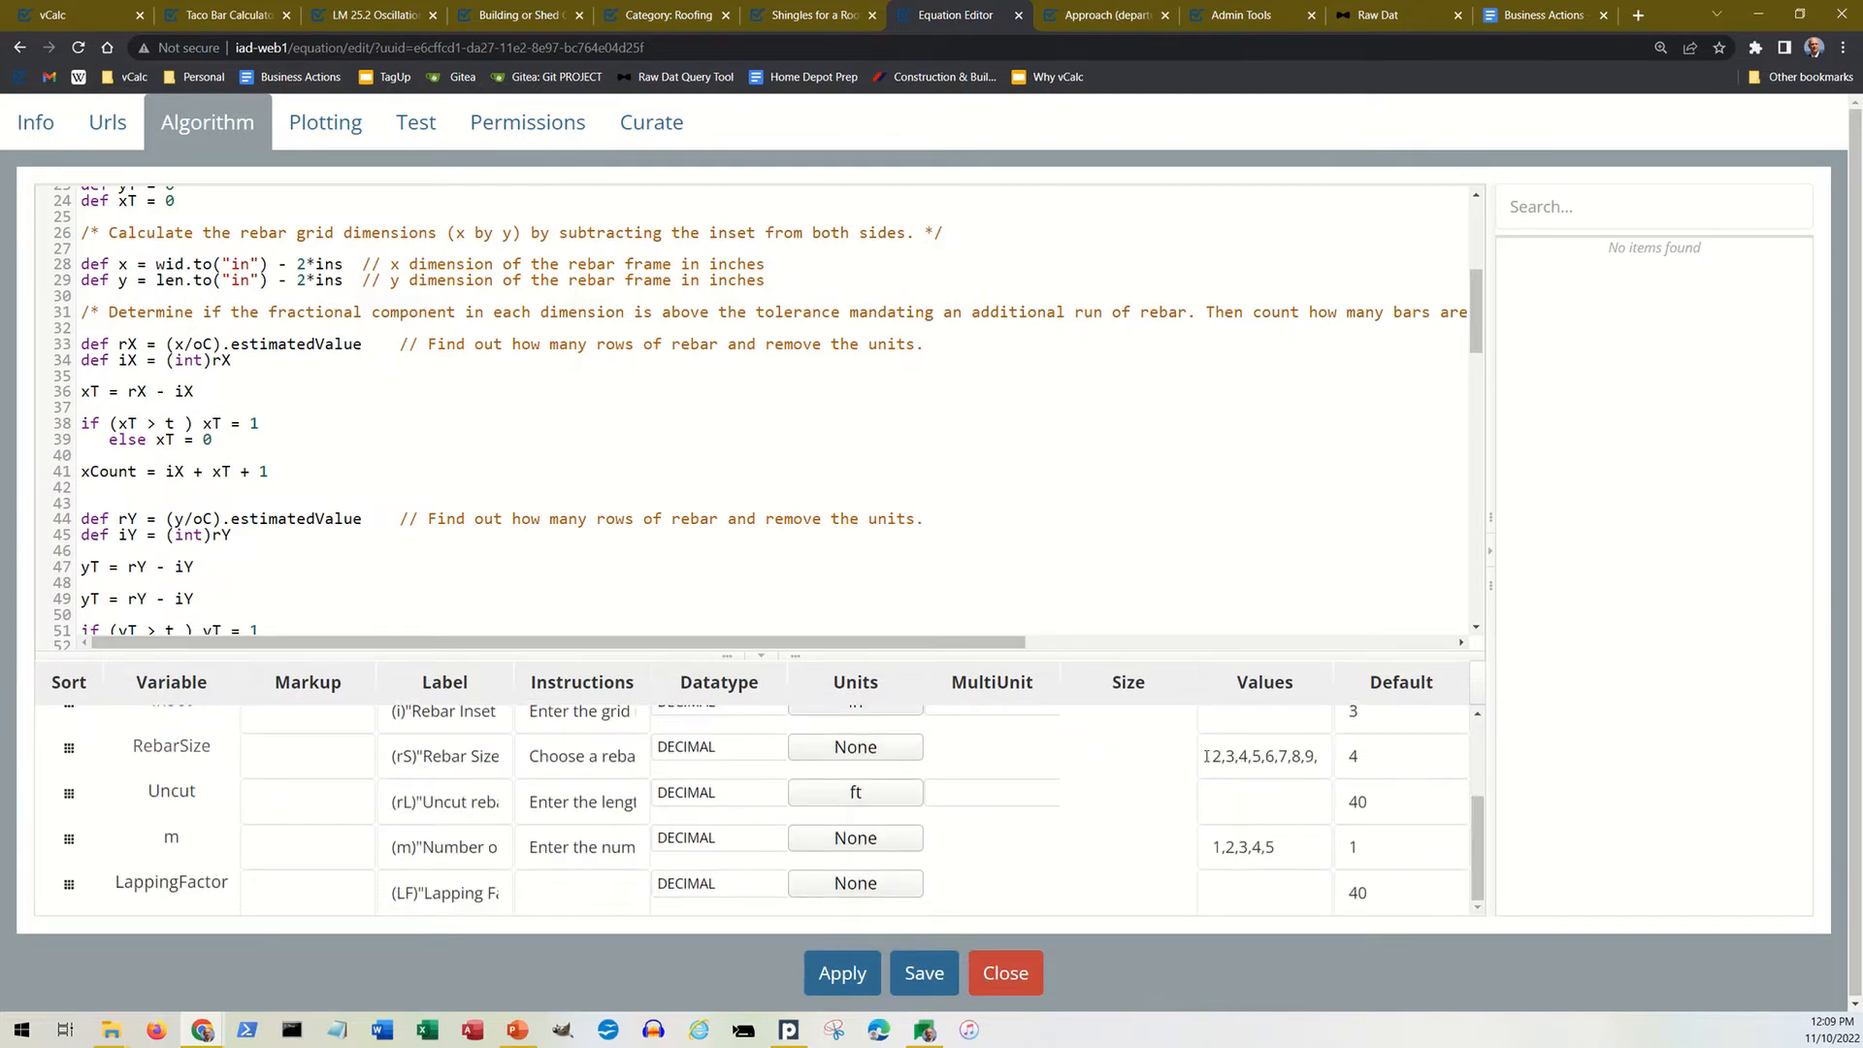
drag(1204, 756, 1322, 757)
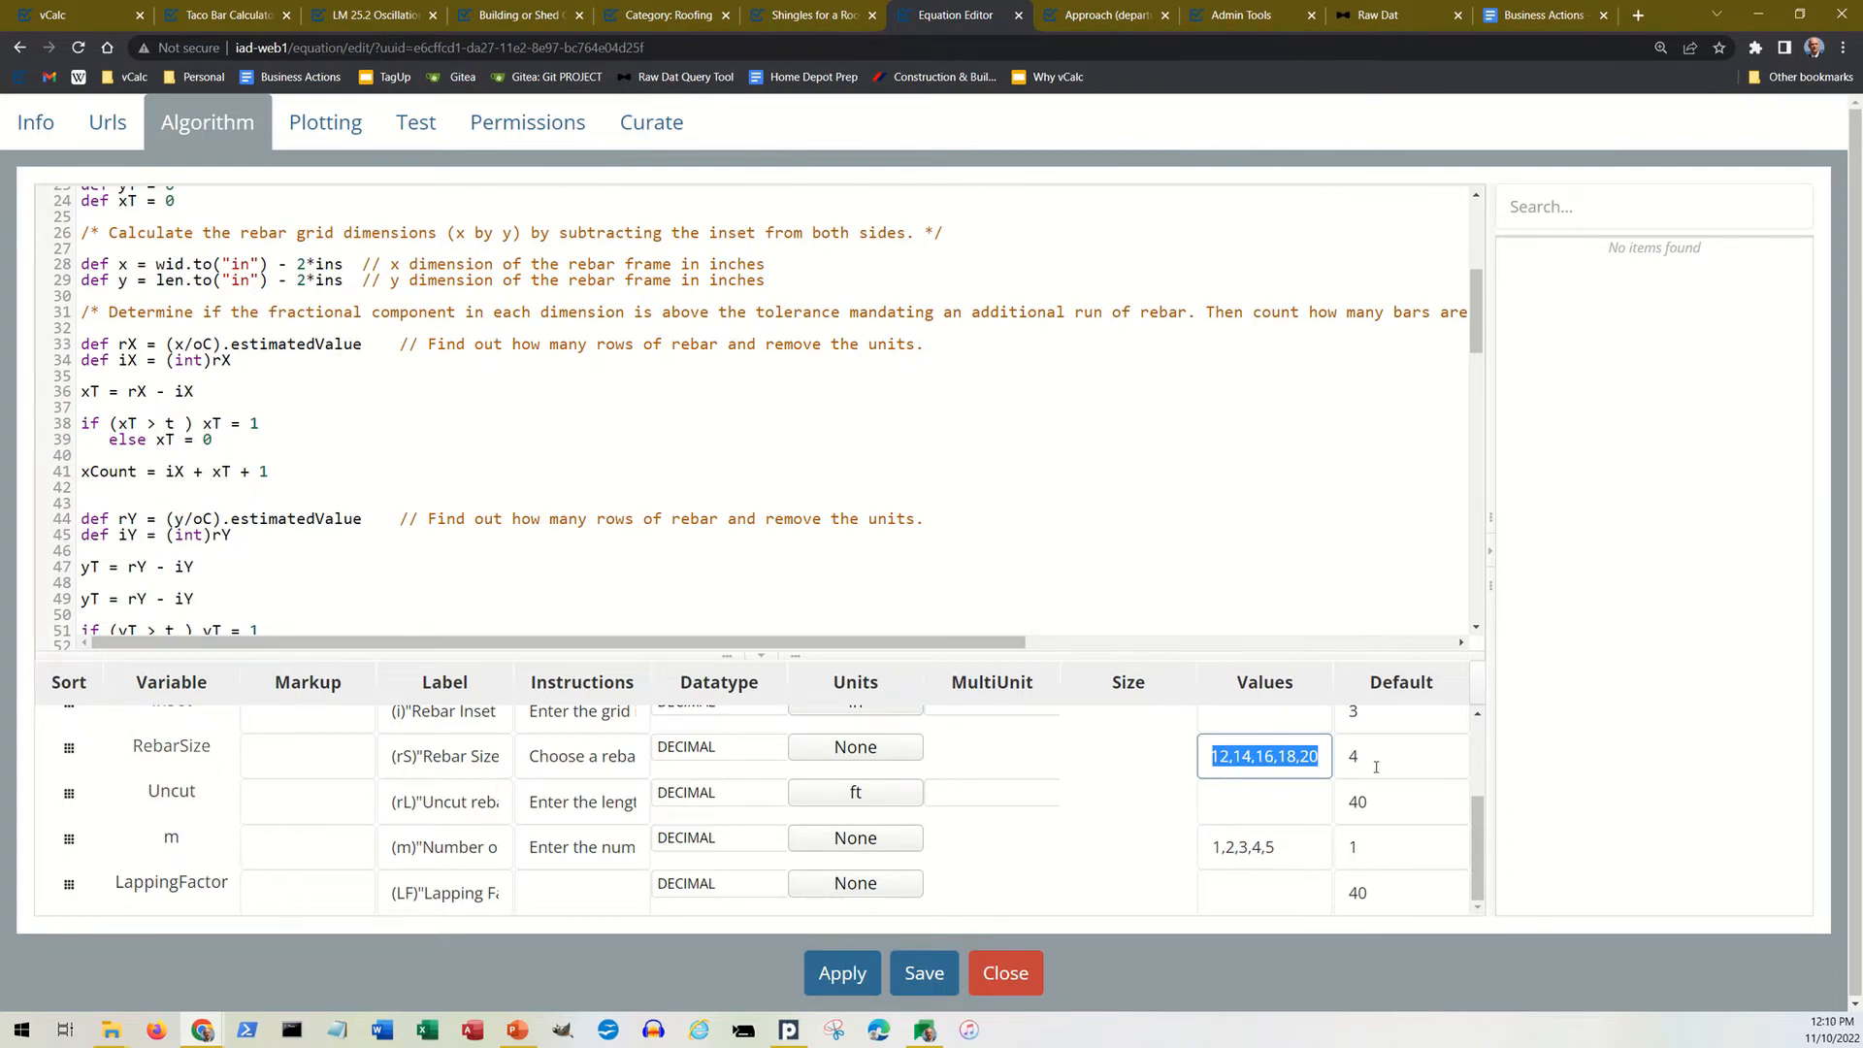
drag(1378, 764, 1339, 761)
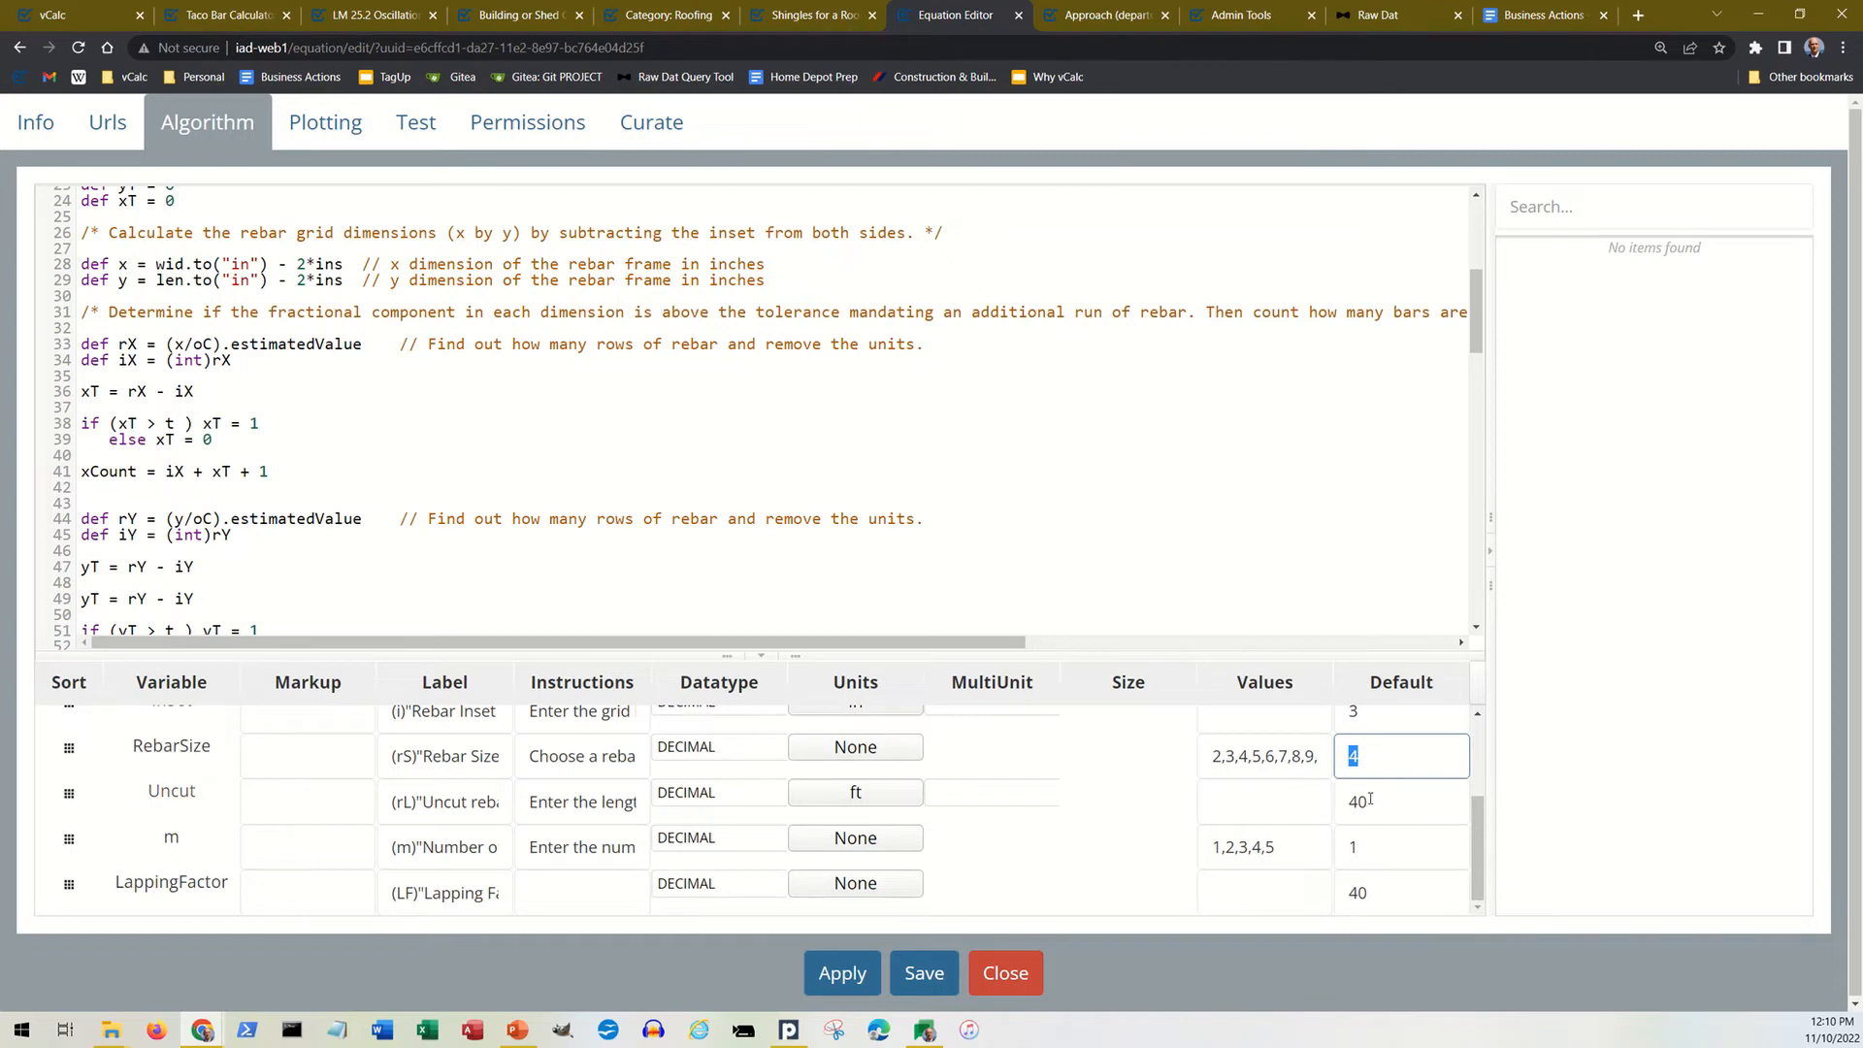
scroll(1413, 820, up, 3)
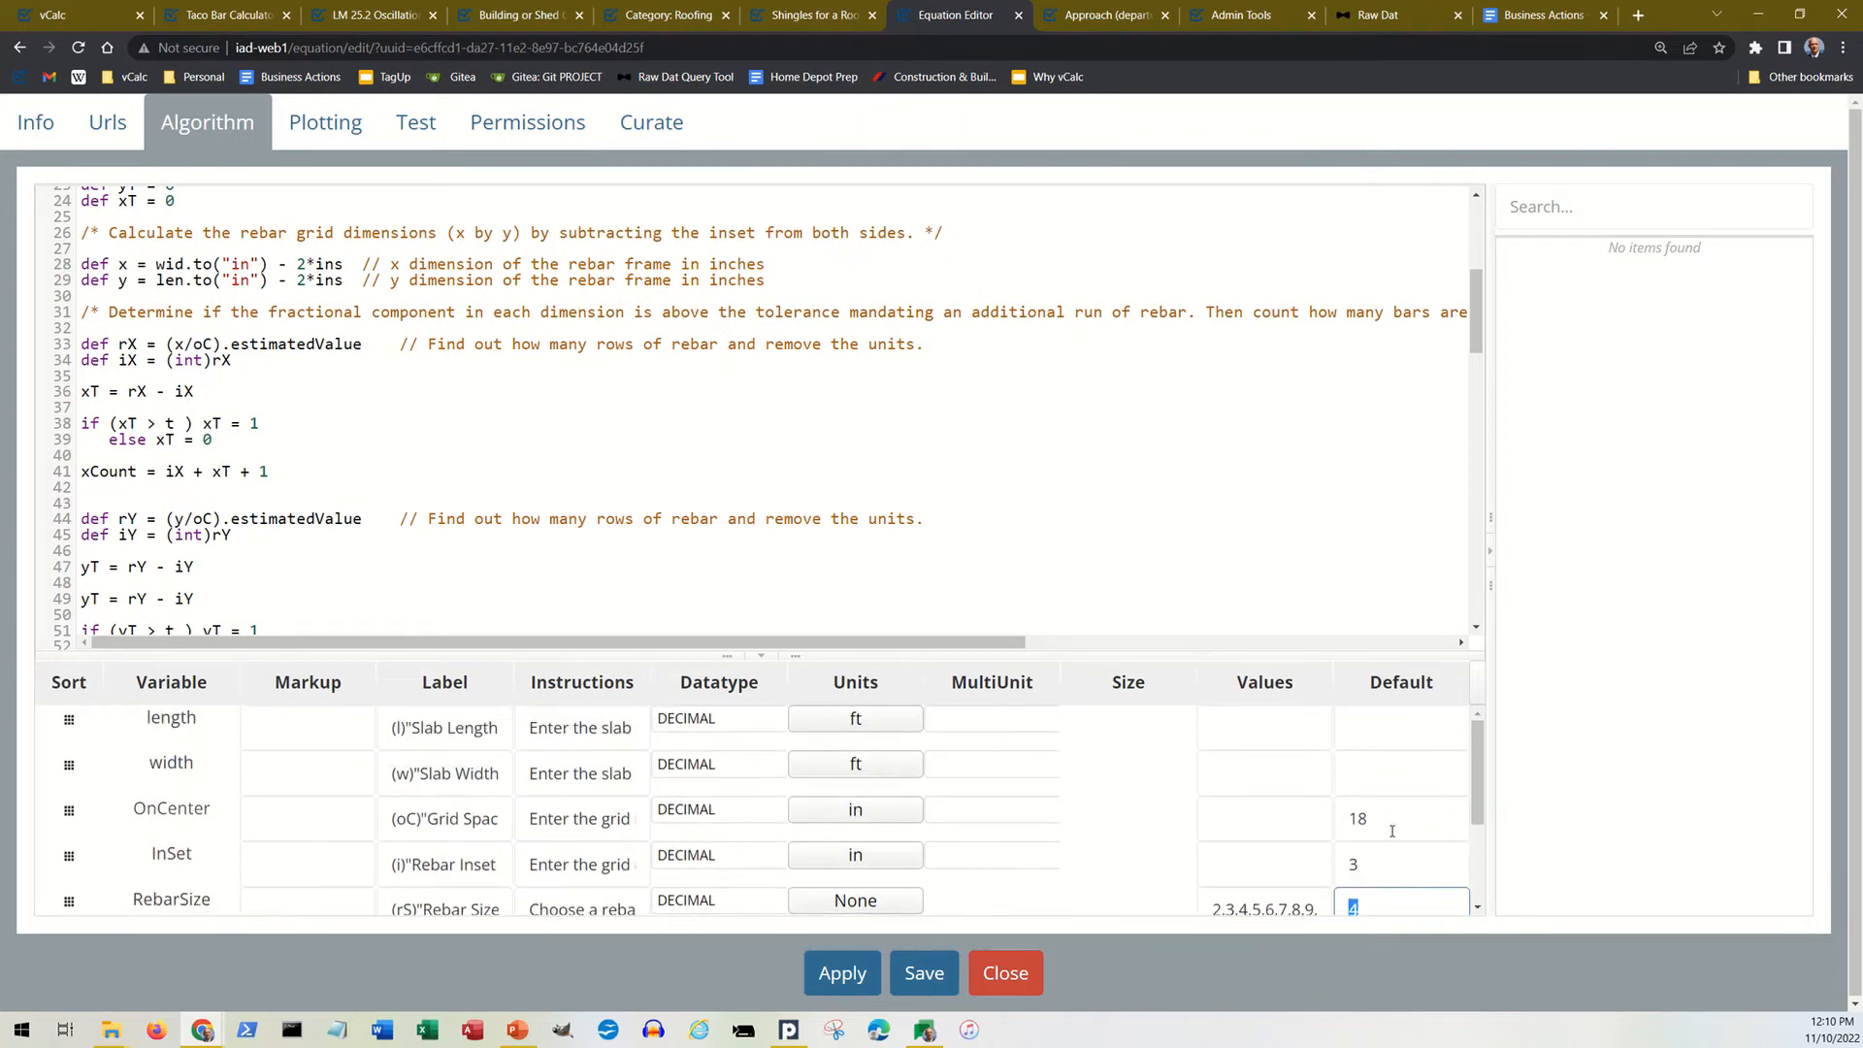
scroll(1391, 831, down, 3)
scroll(1388, 832, up, 3)
scroll(971, 738, down, 3)
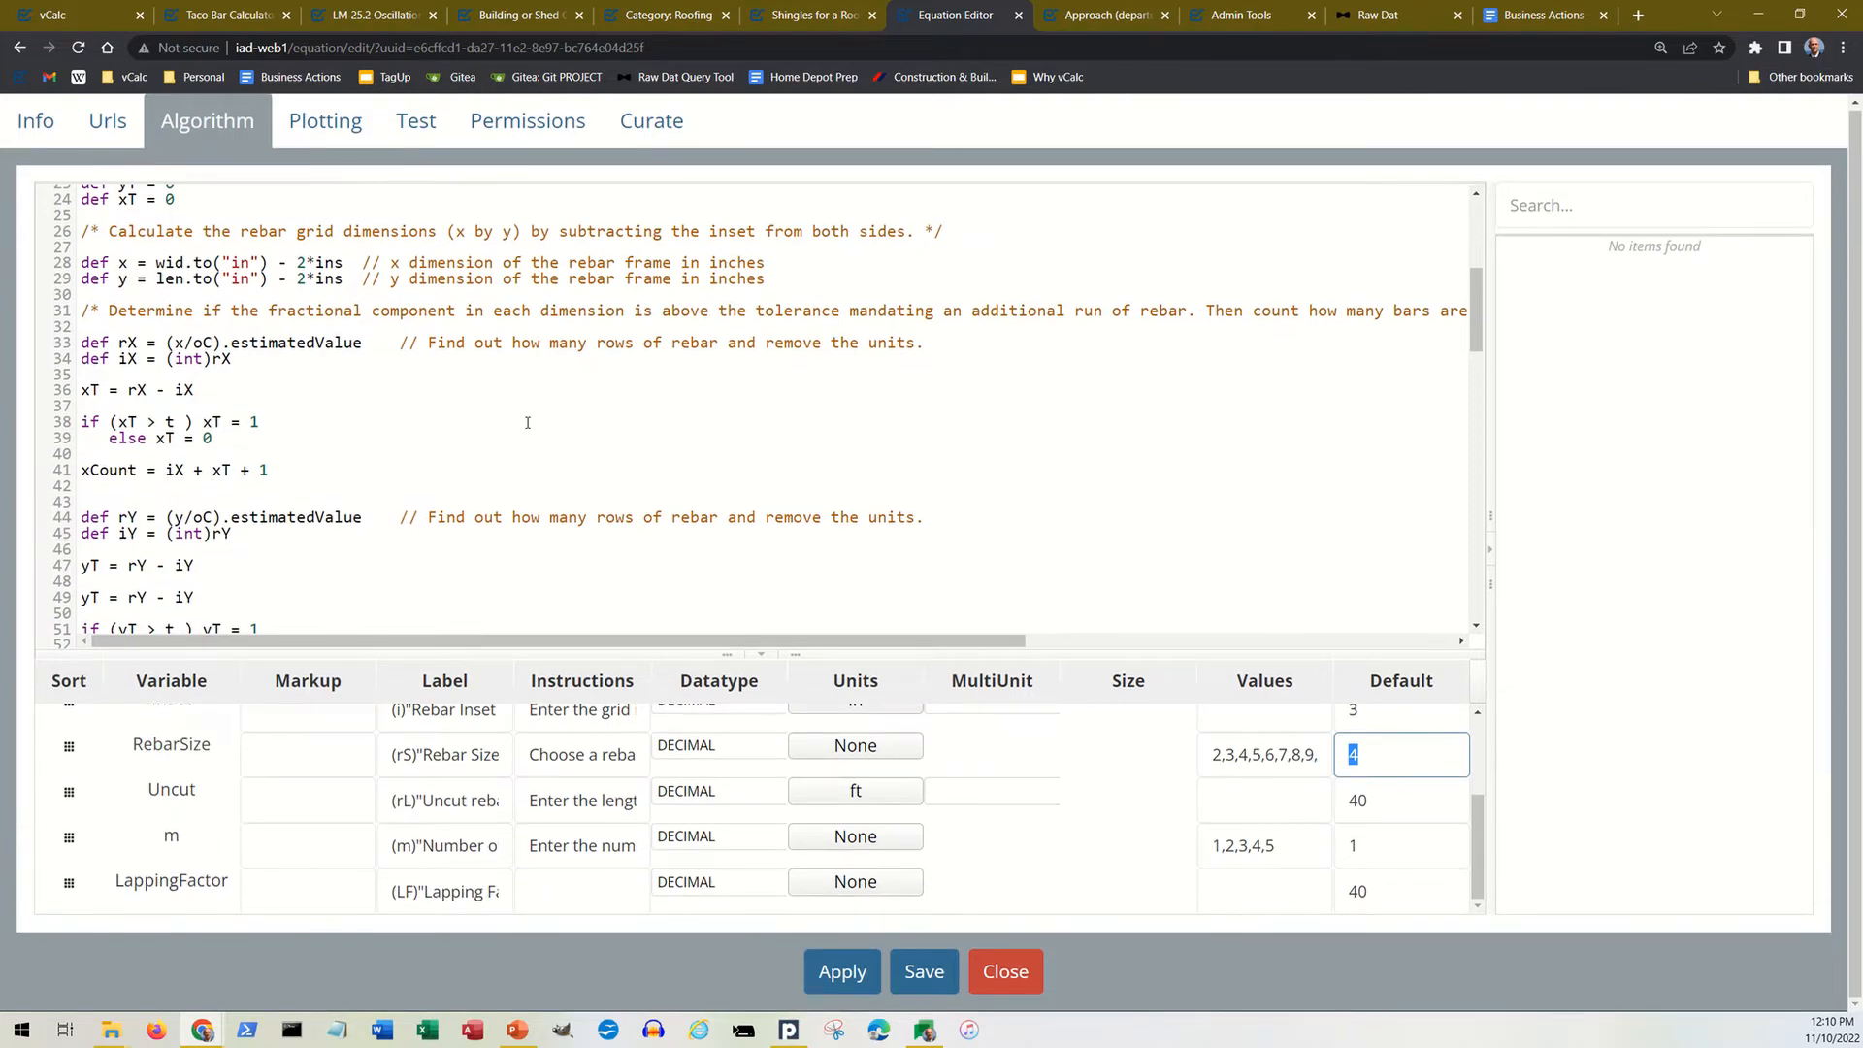
Step: Return to the start of the algorithm code and search for existing equations matching "area" that could be reused in it
scroll(529, 414, up, 4)
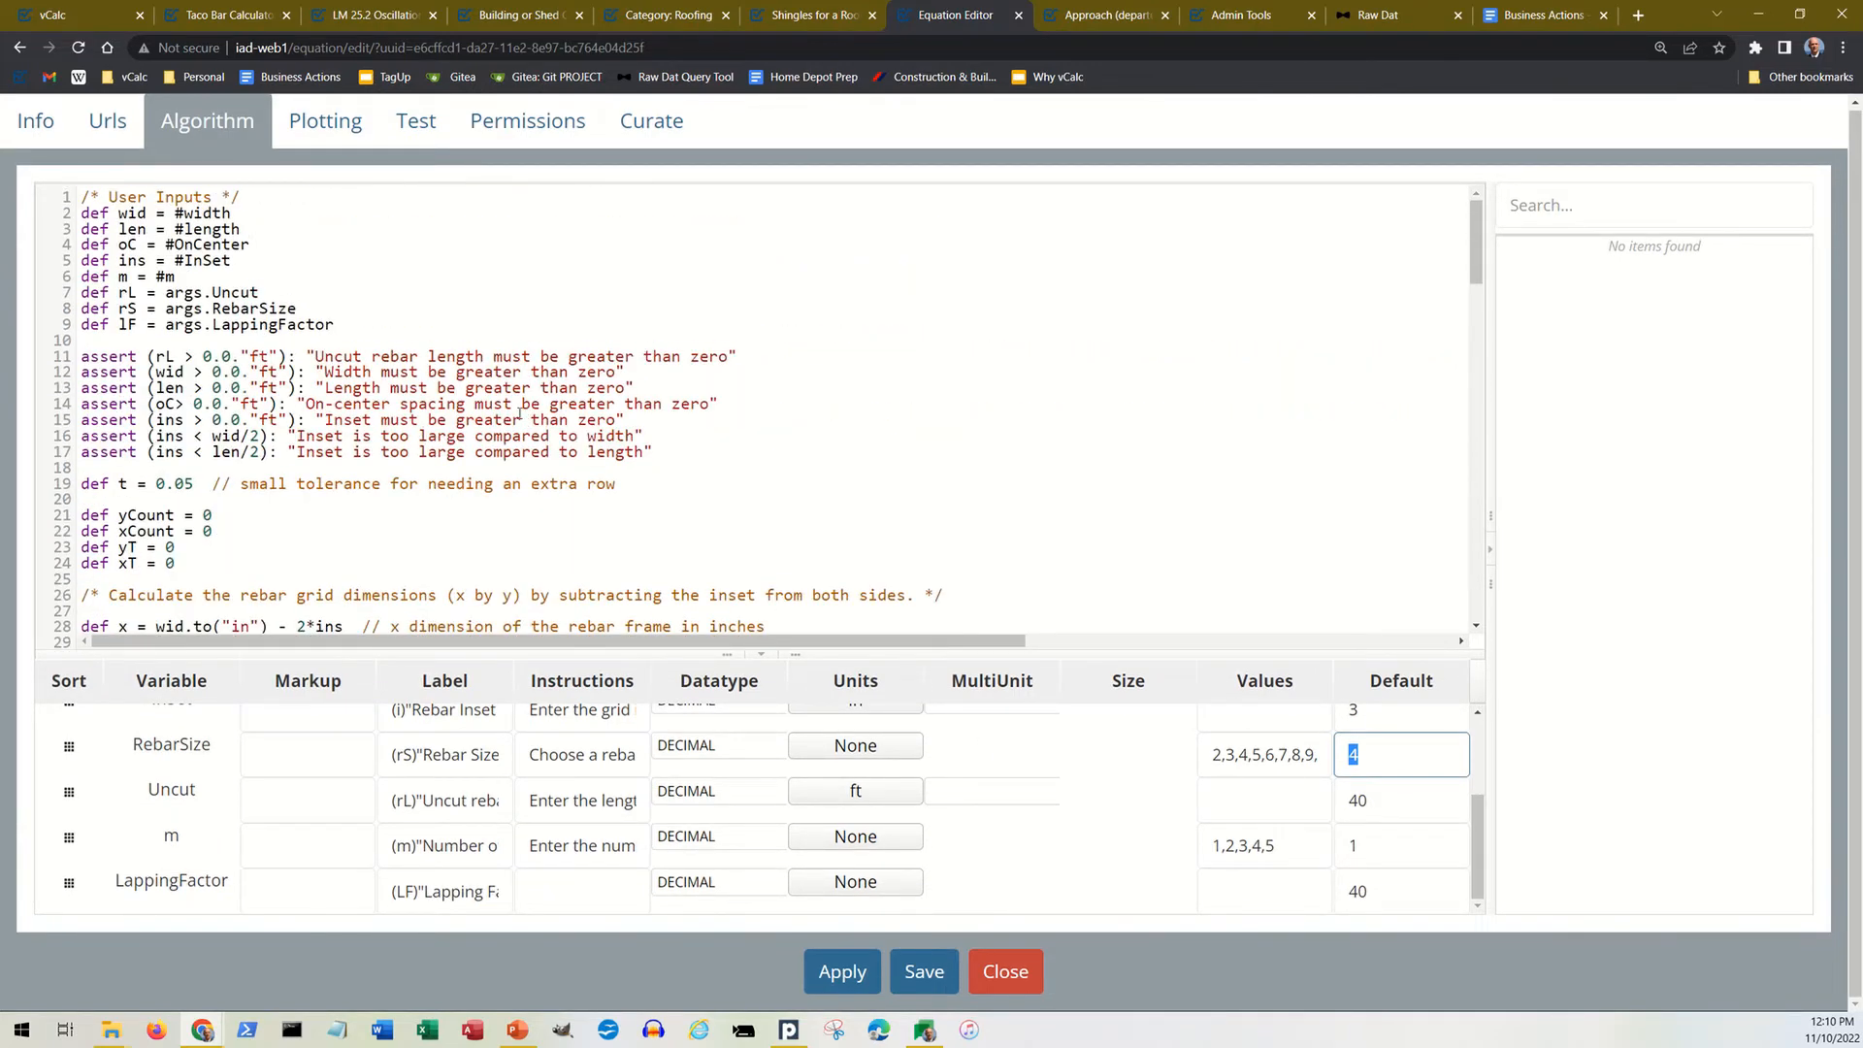
click(1552, 206)
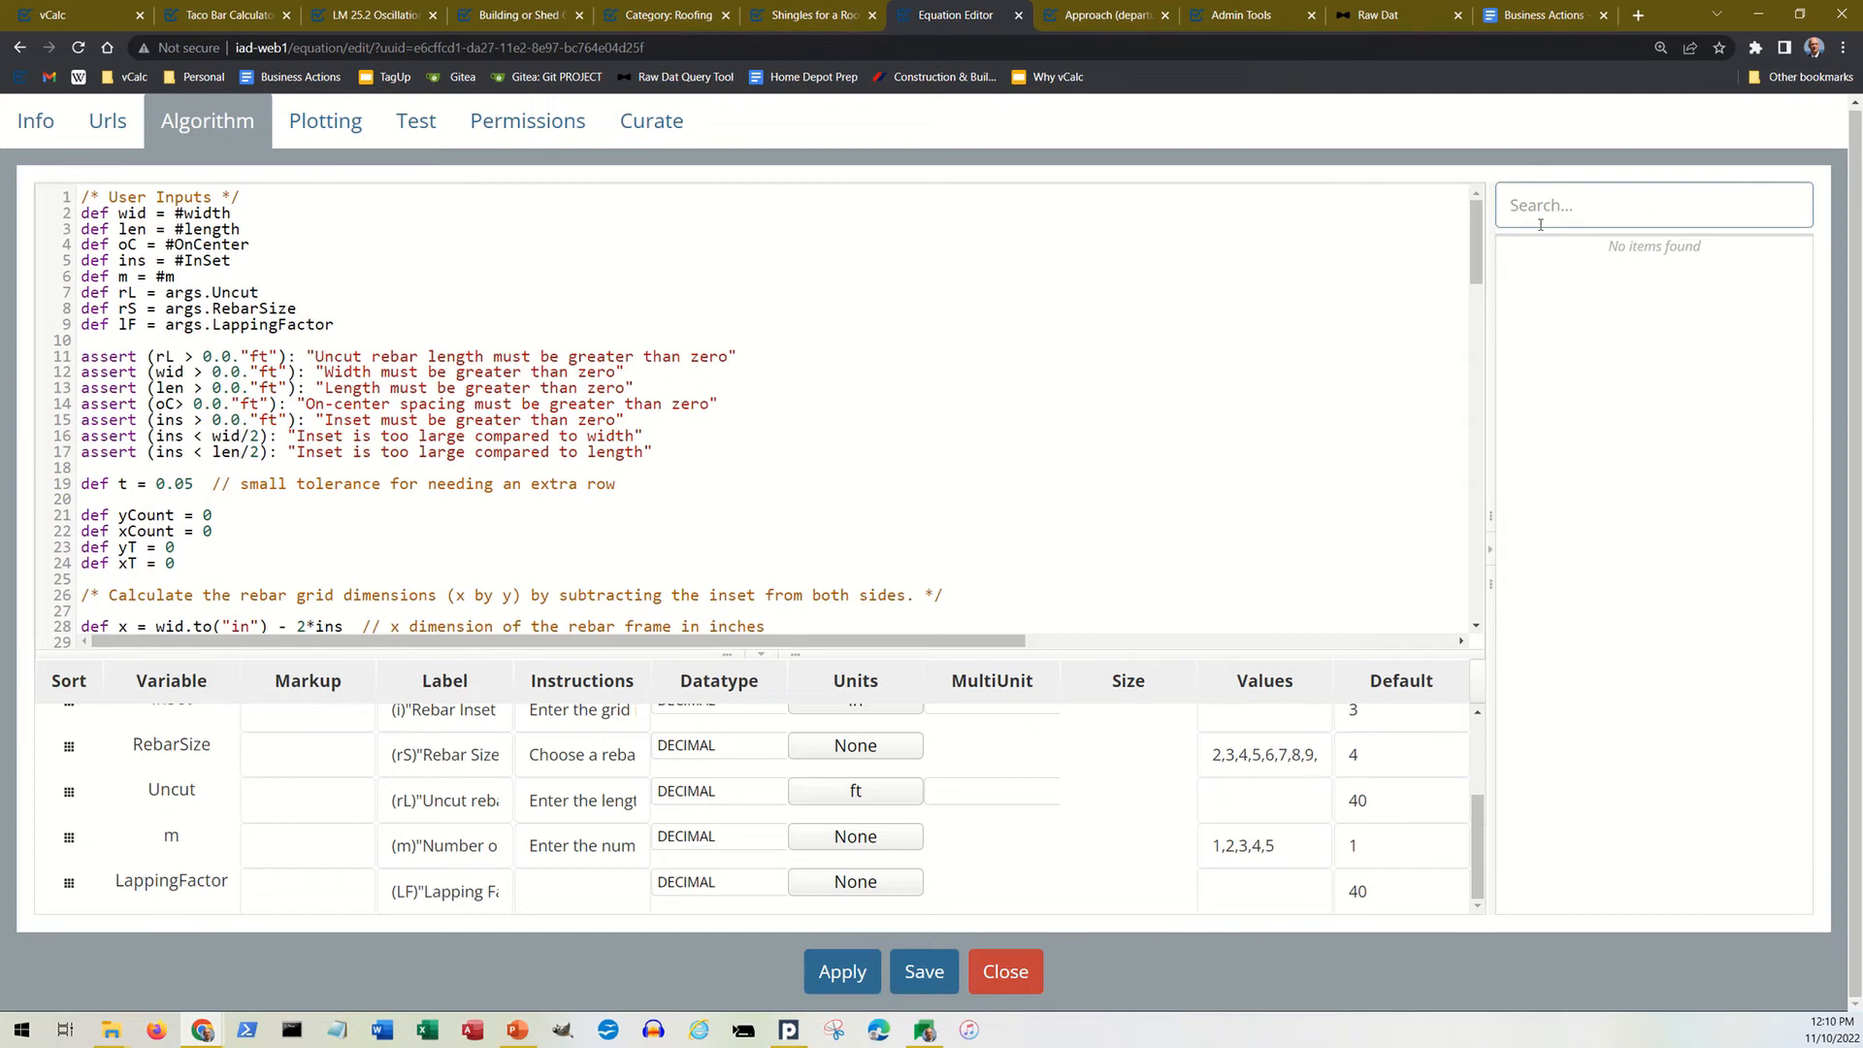
text(ara)
text(area)
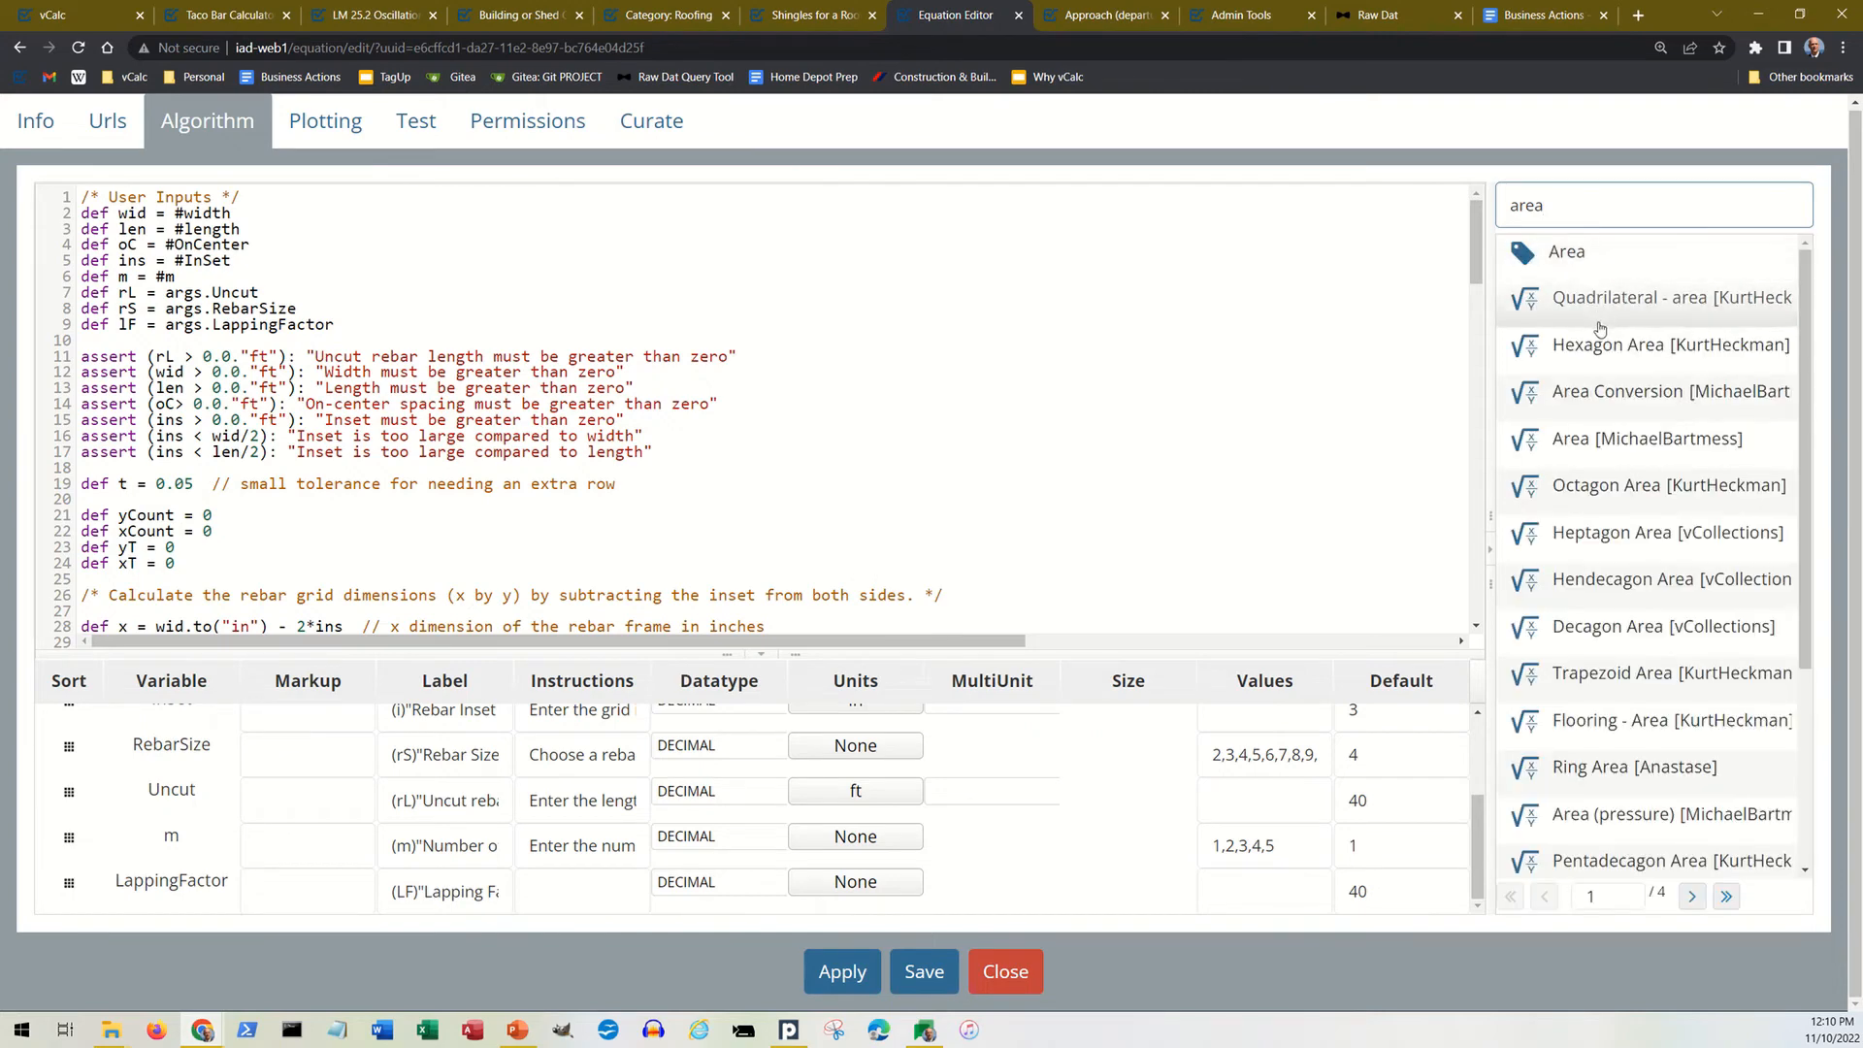
drag(1601, 330, 1645, 303)
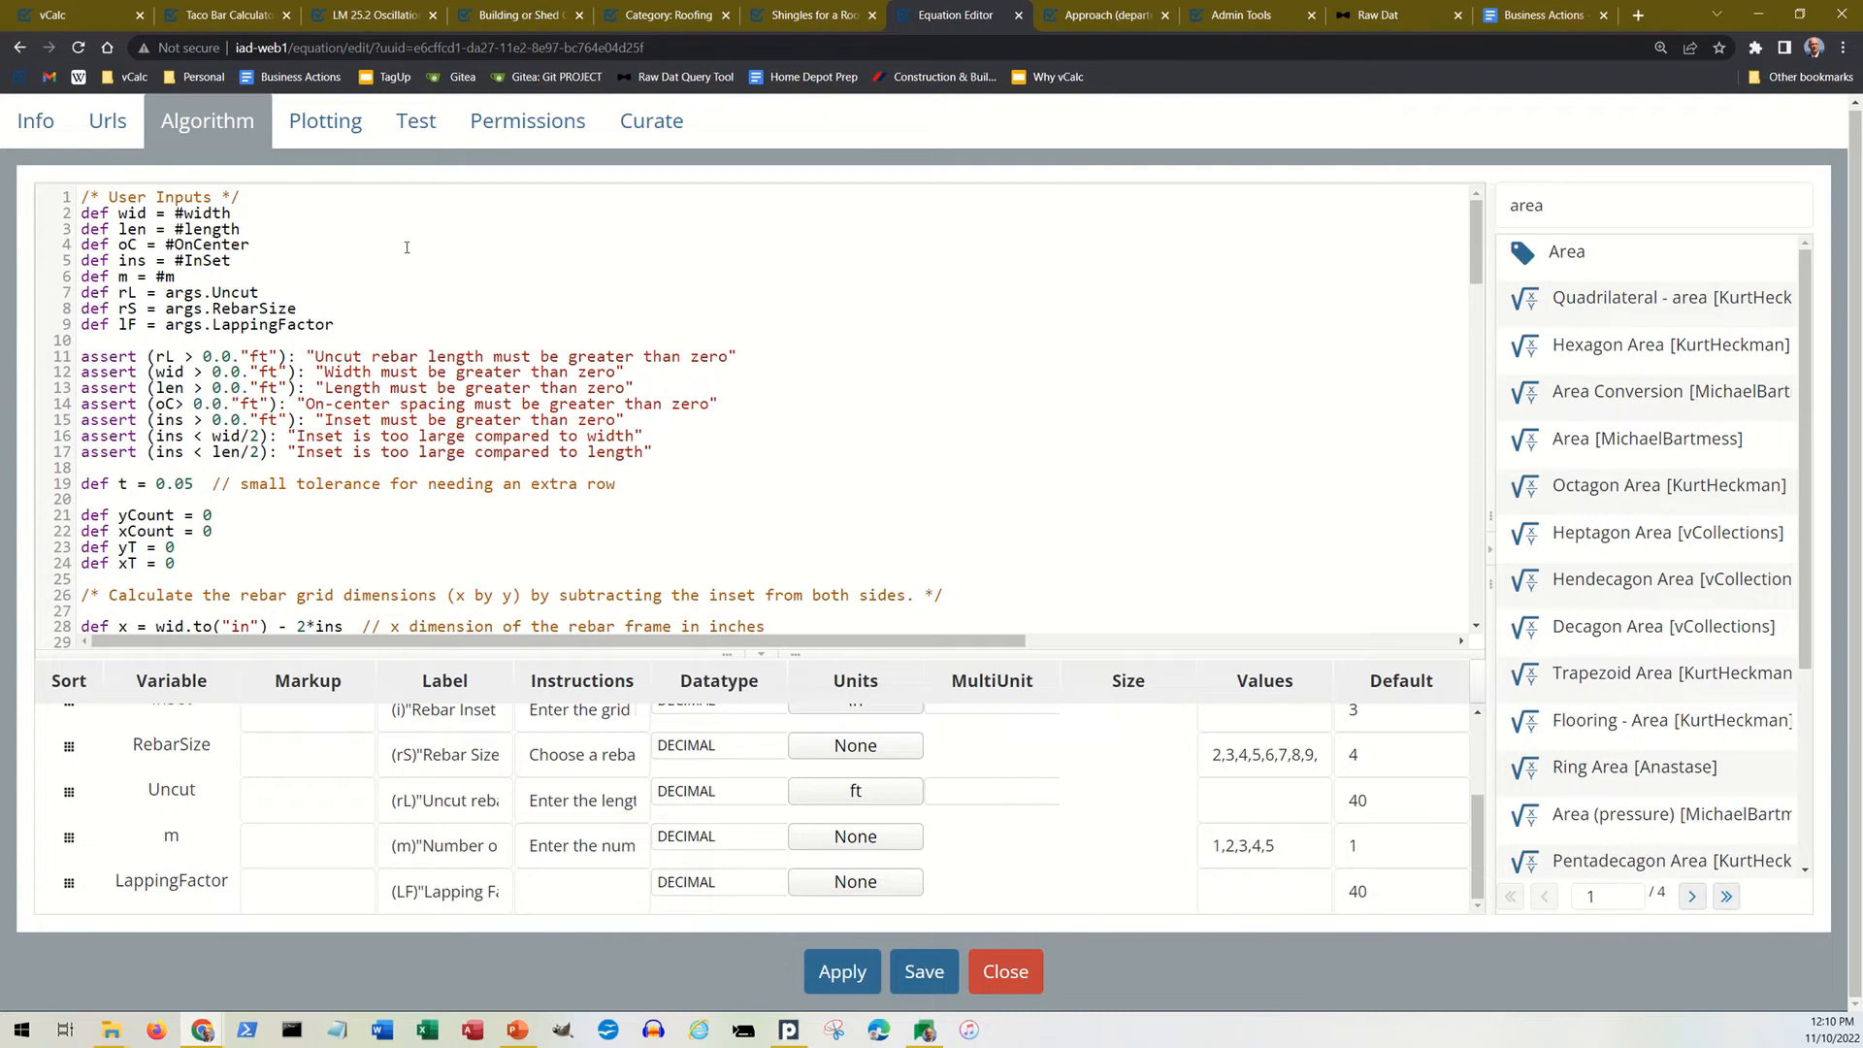
Step: View the equation's plotting options, then look through its list of test cases with their expected values and inputs
click(338, 139)
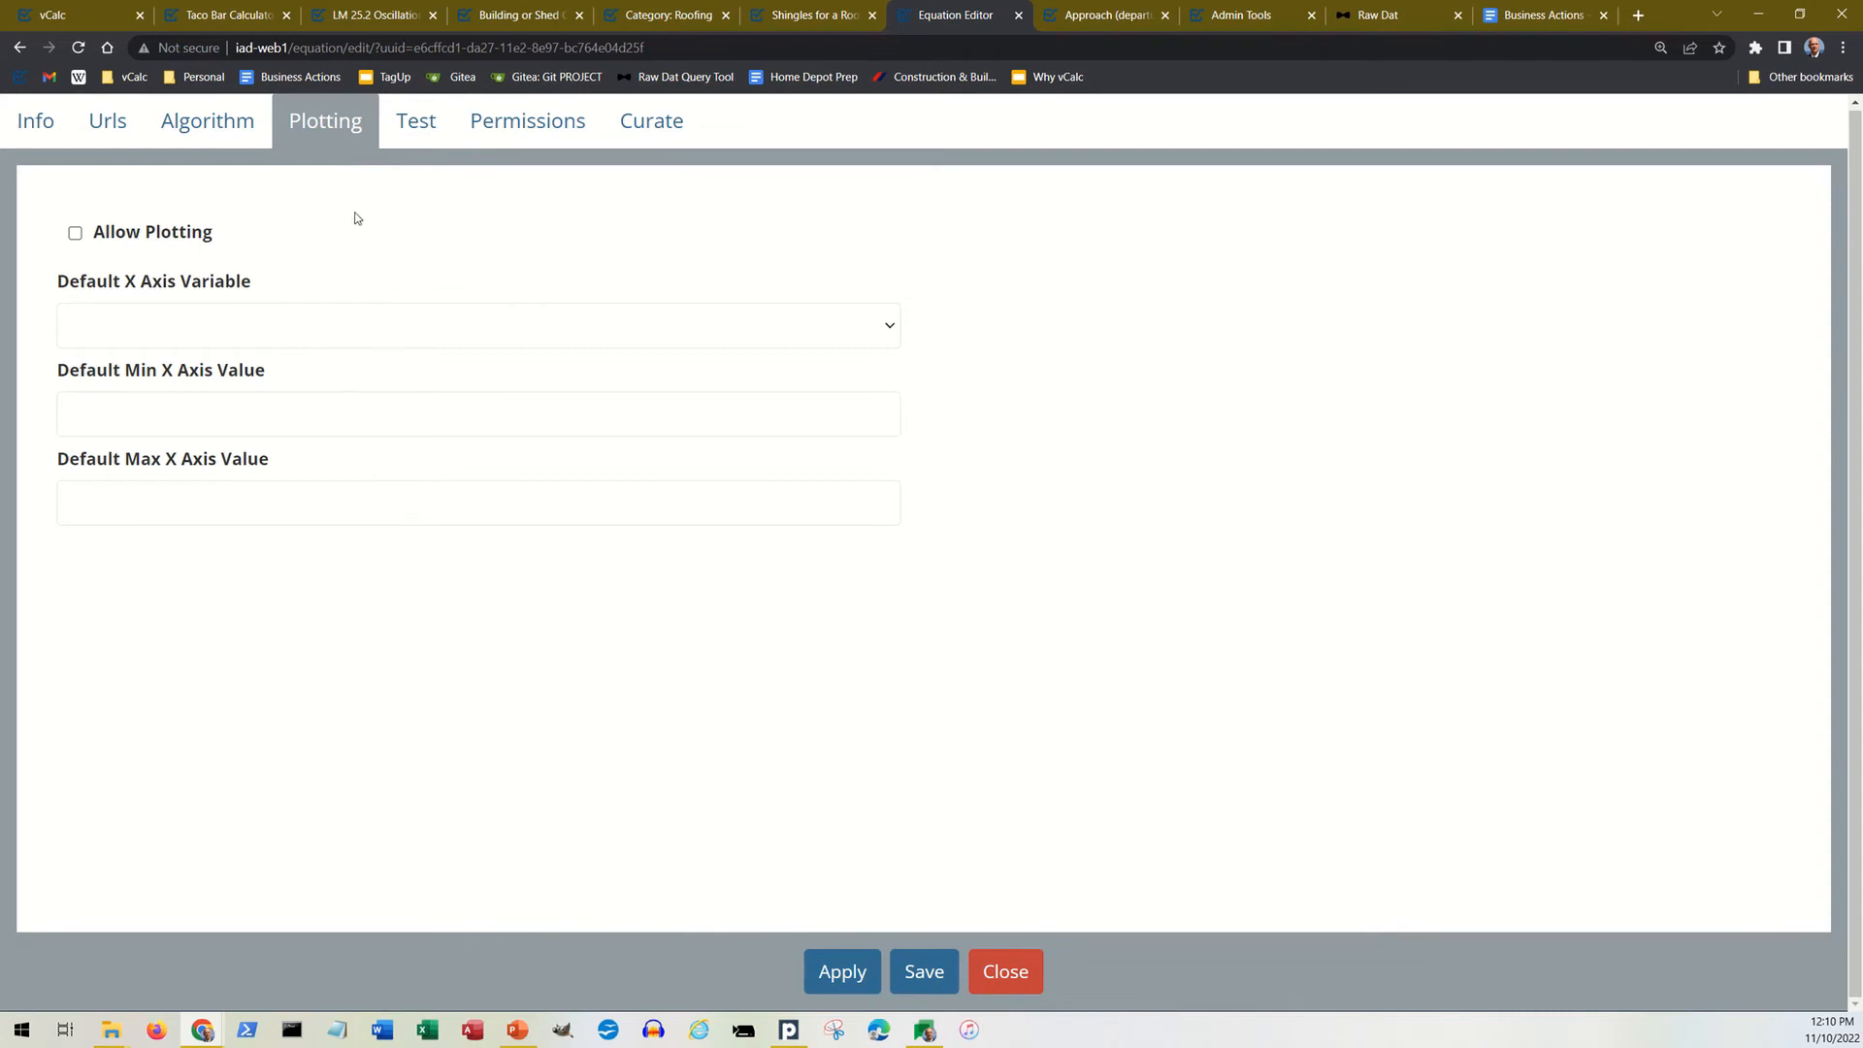
click(423, 139)
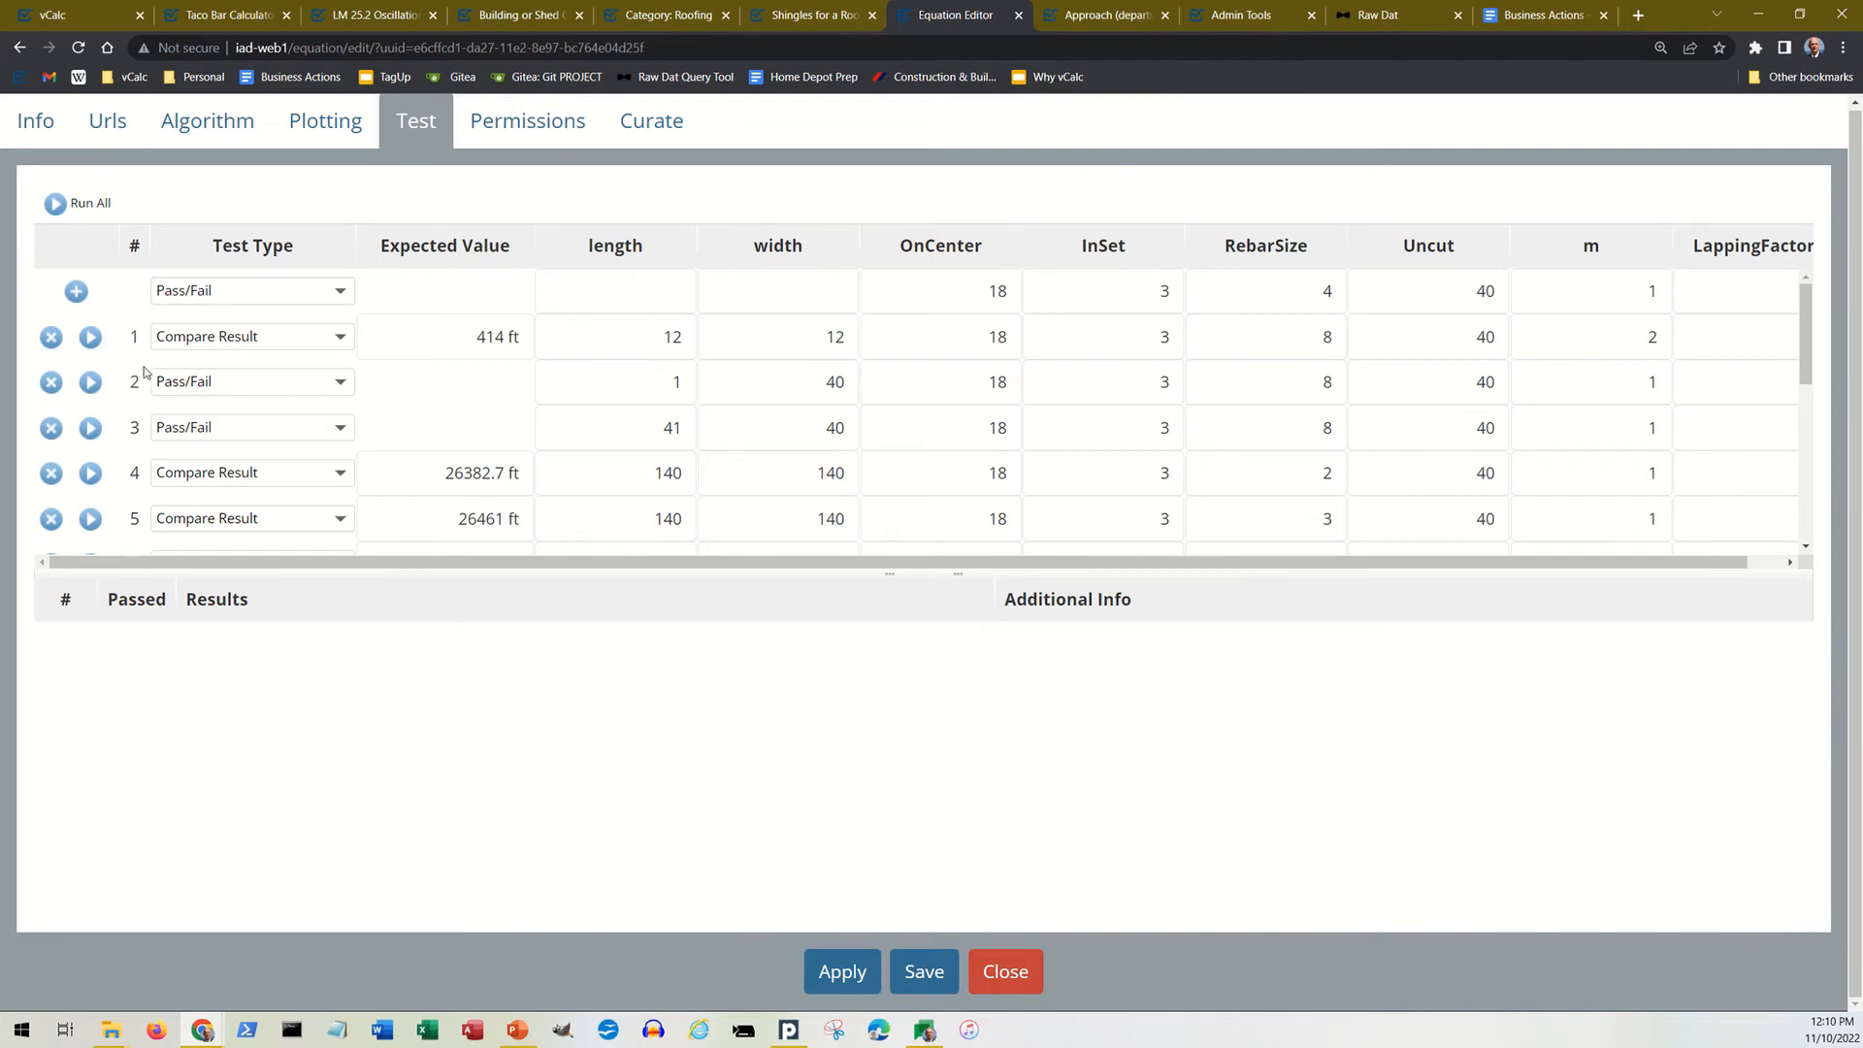
scroll(163, 378, down, 3)
scroll(165, 376, down, 2)
scroll(165, 377, up, 6)
scroll(658, 406, up, 1)
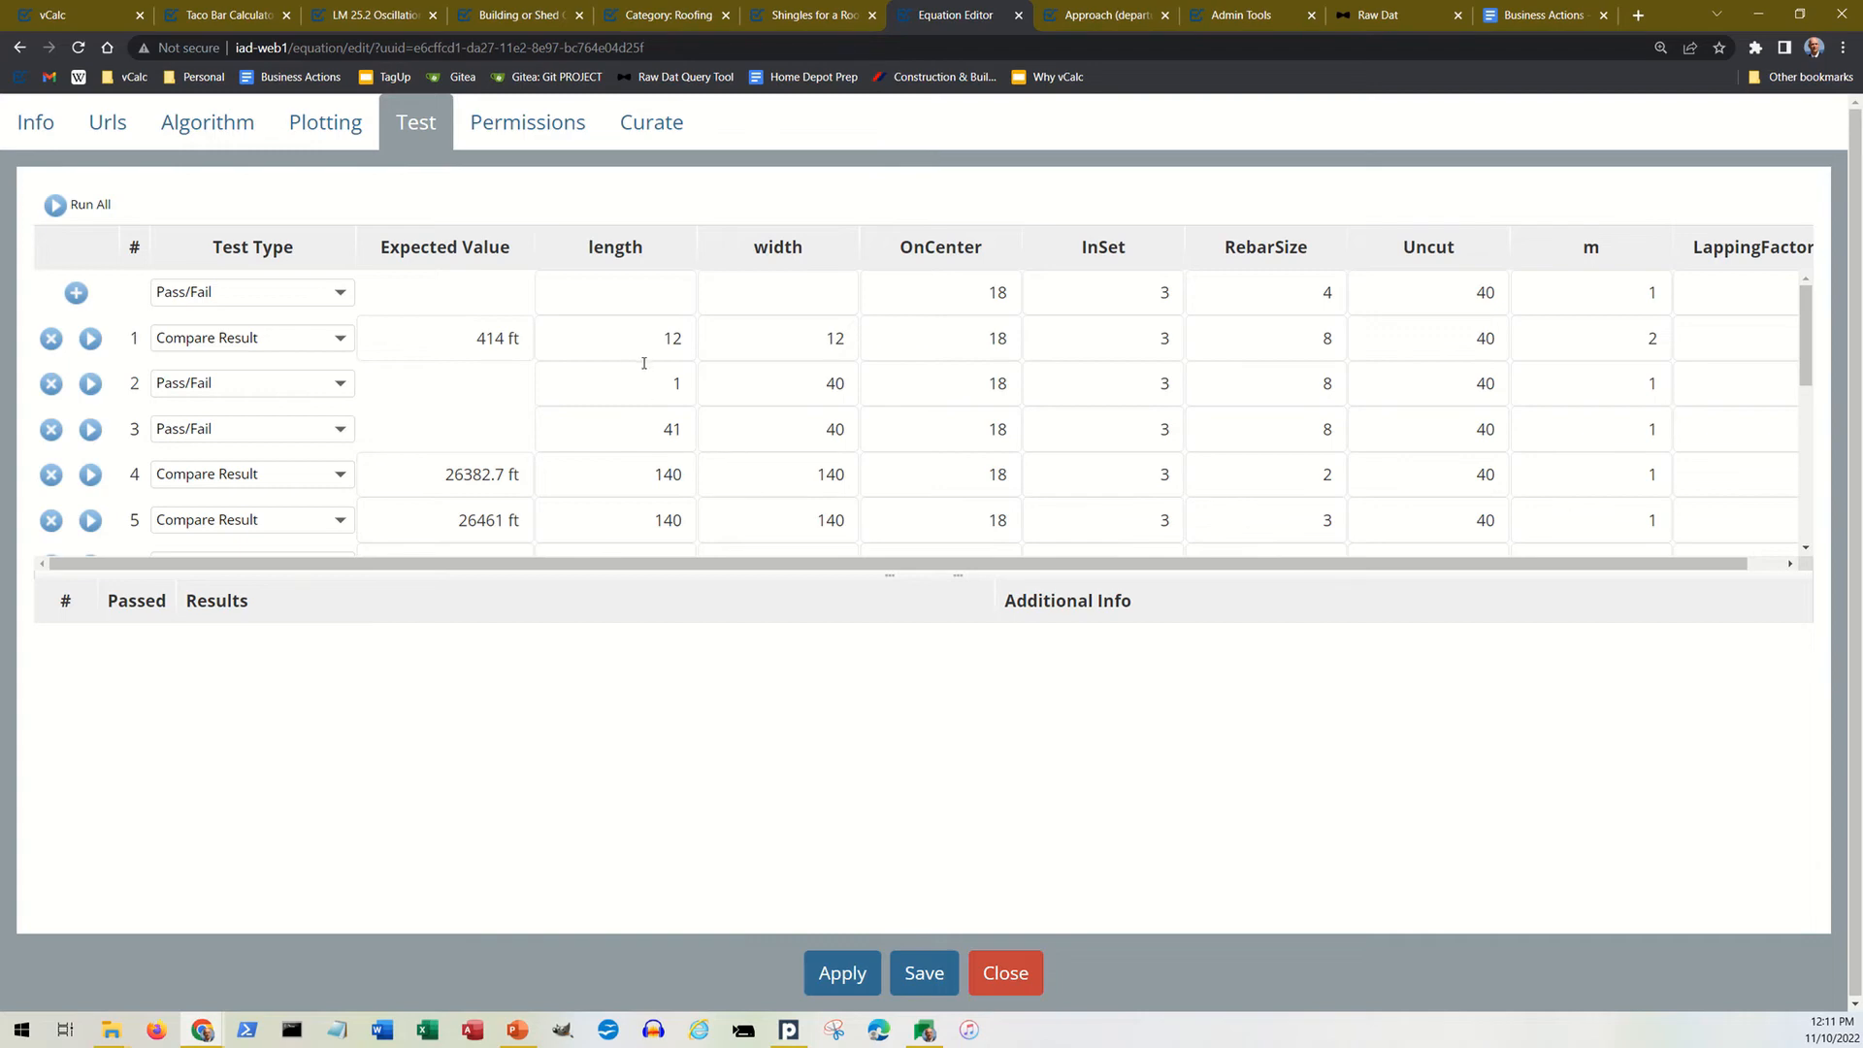
Step: Review the equation's permissions and curation status choices, then close the equation editor without saving and return to the rebar page
click(535, 126)
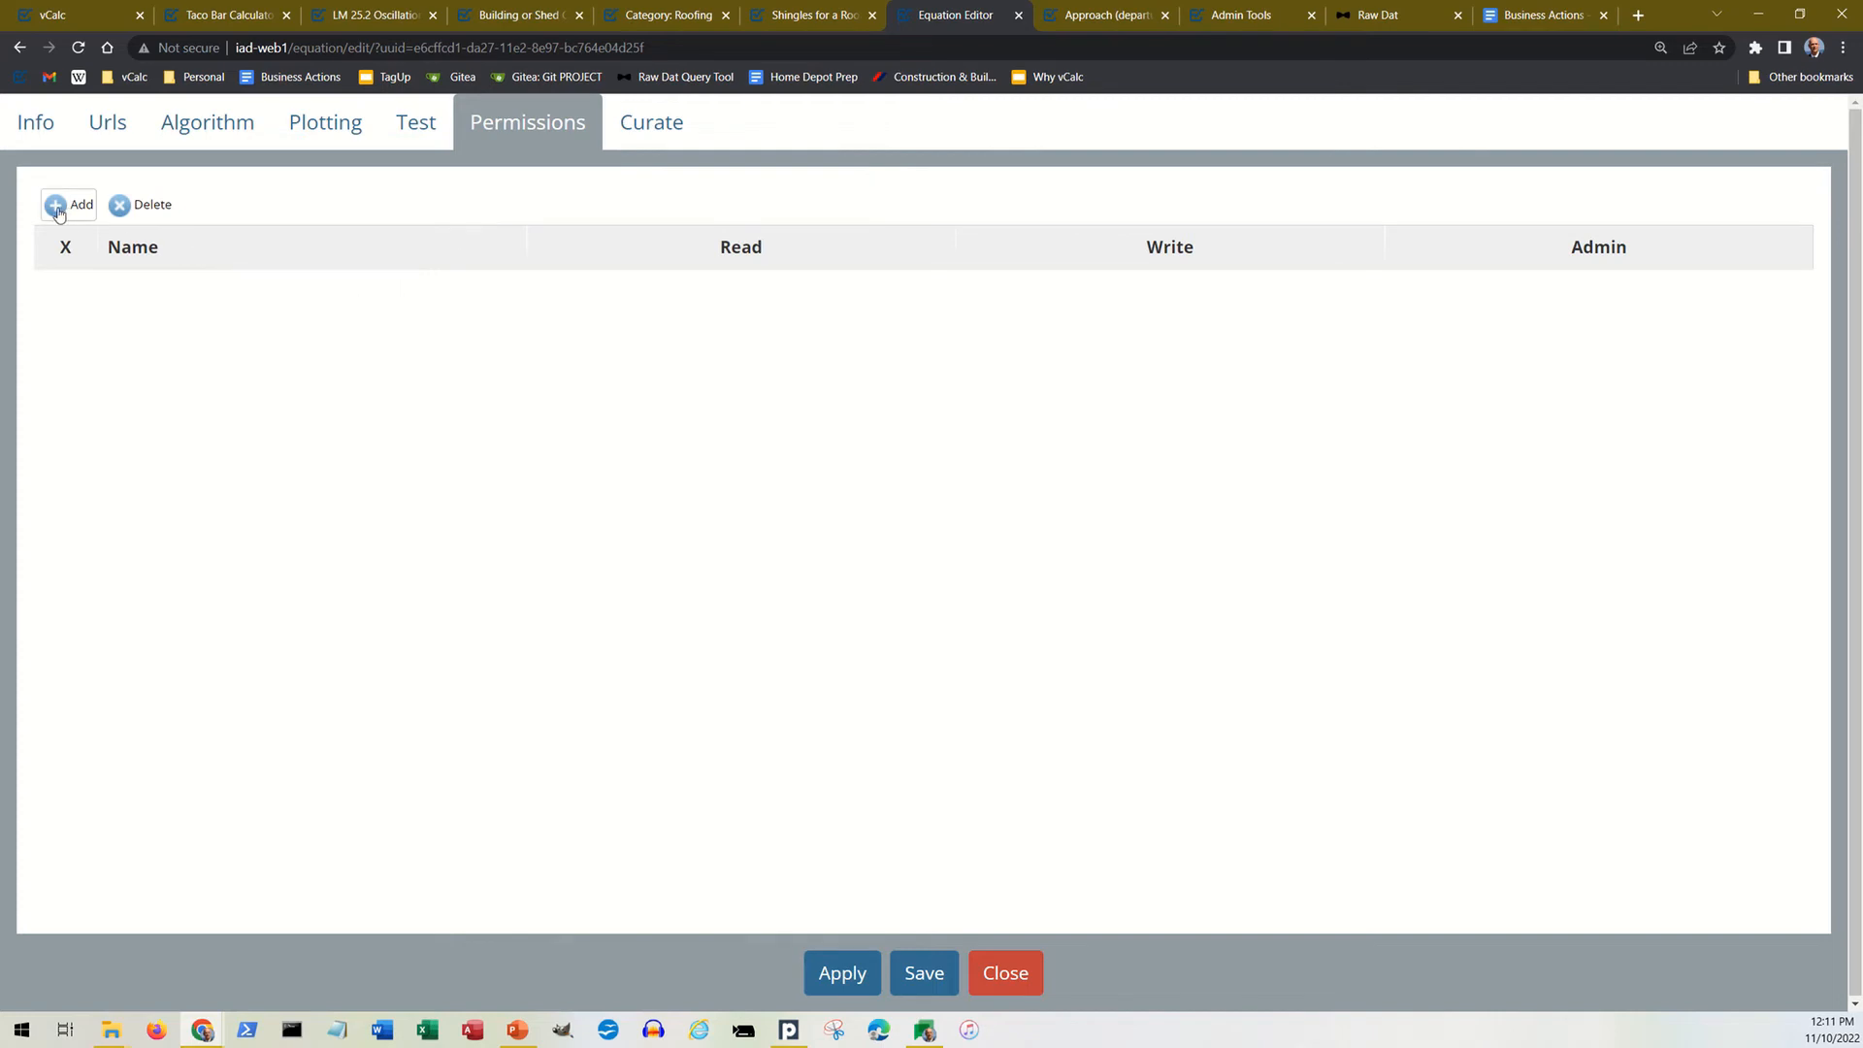
click(656, 128)
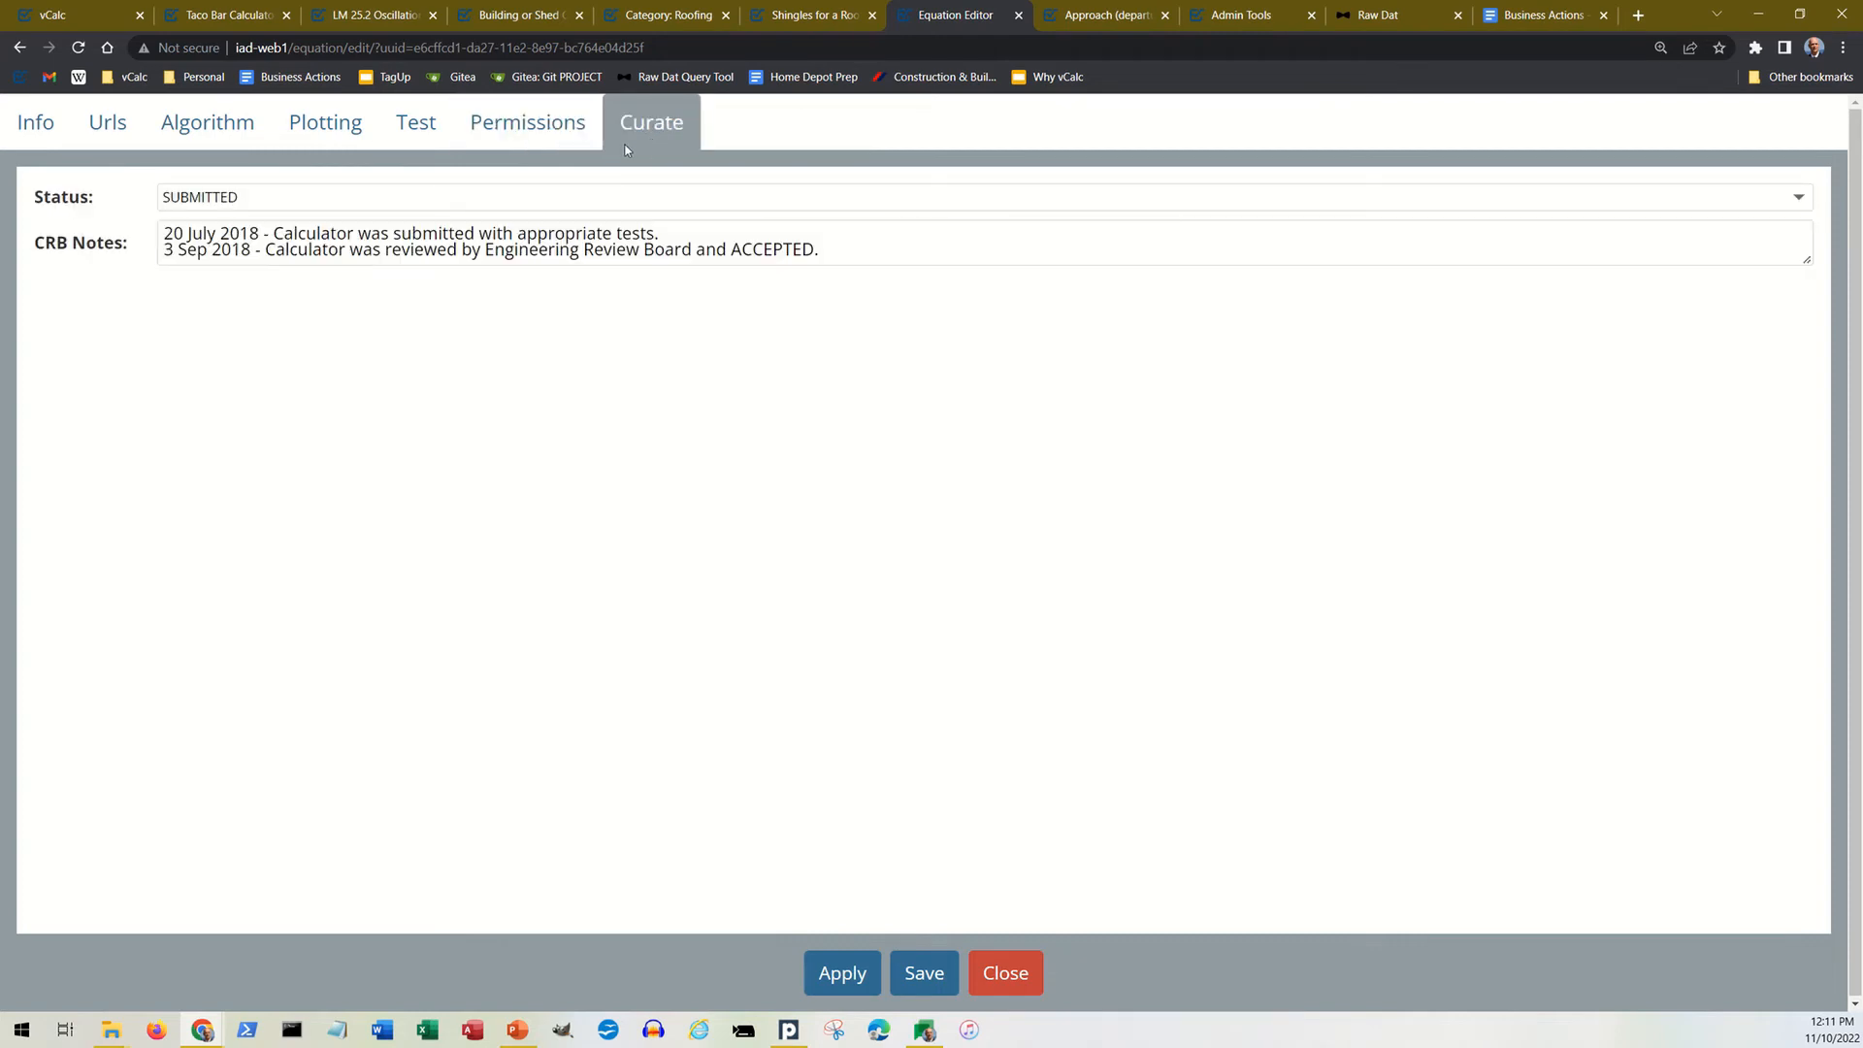
click(588, 198)
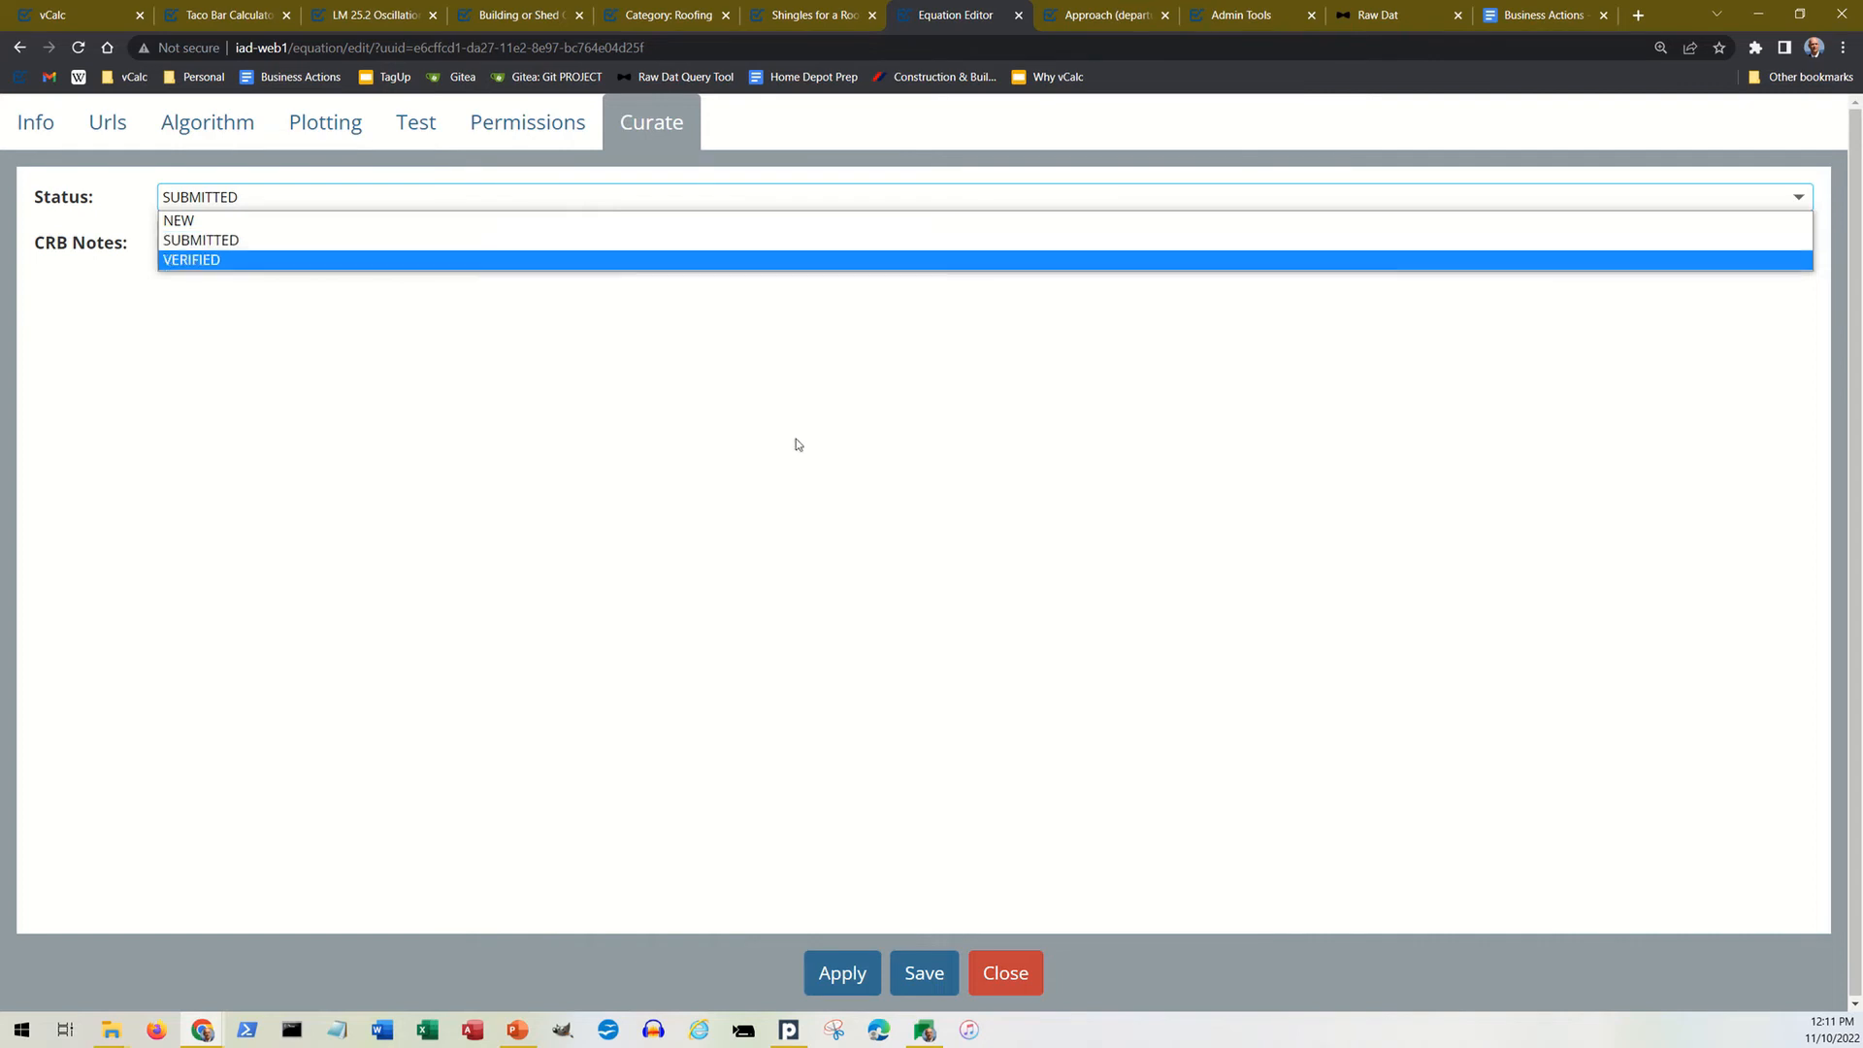
click(233, 354)
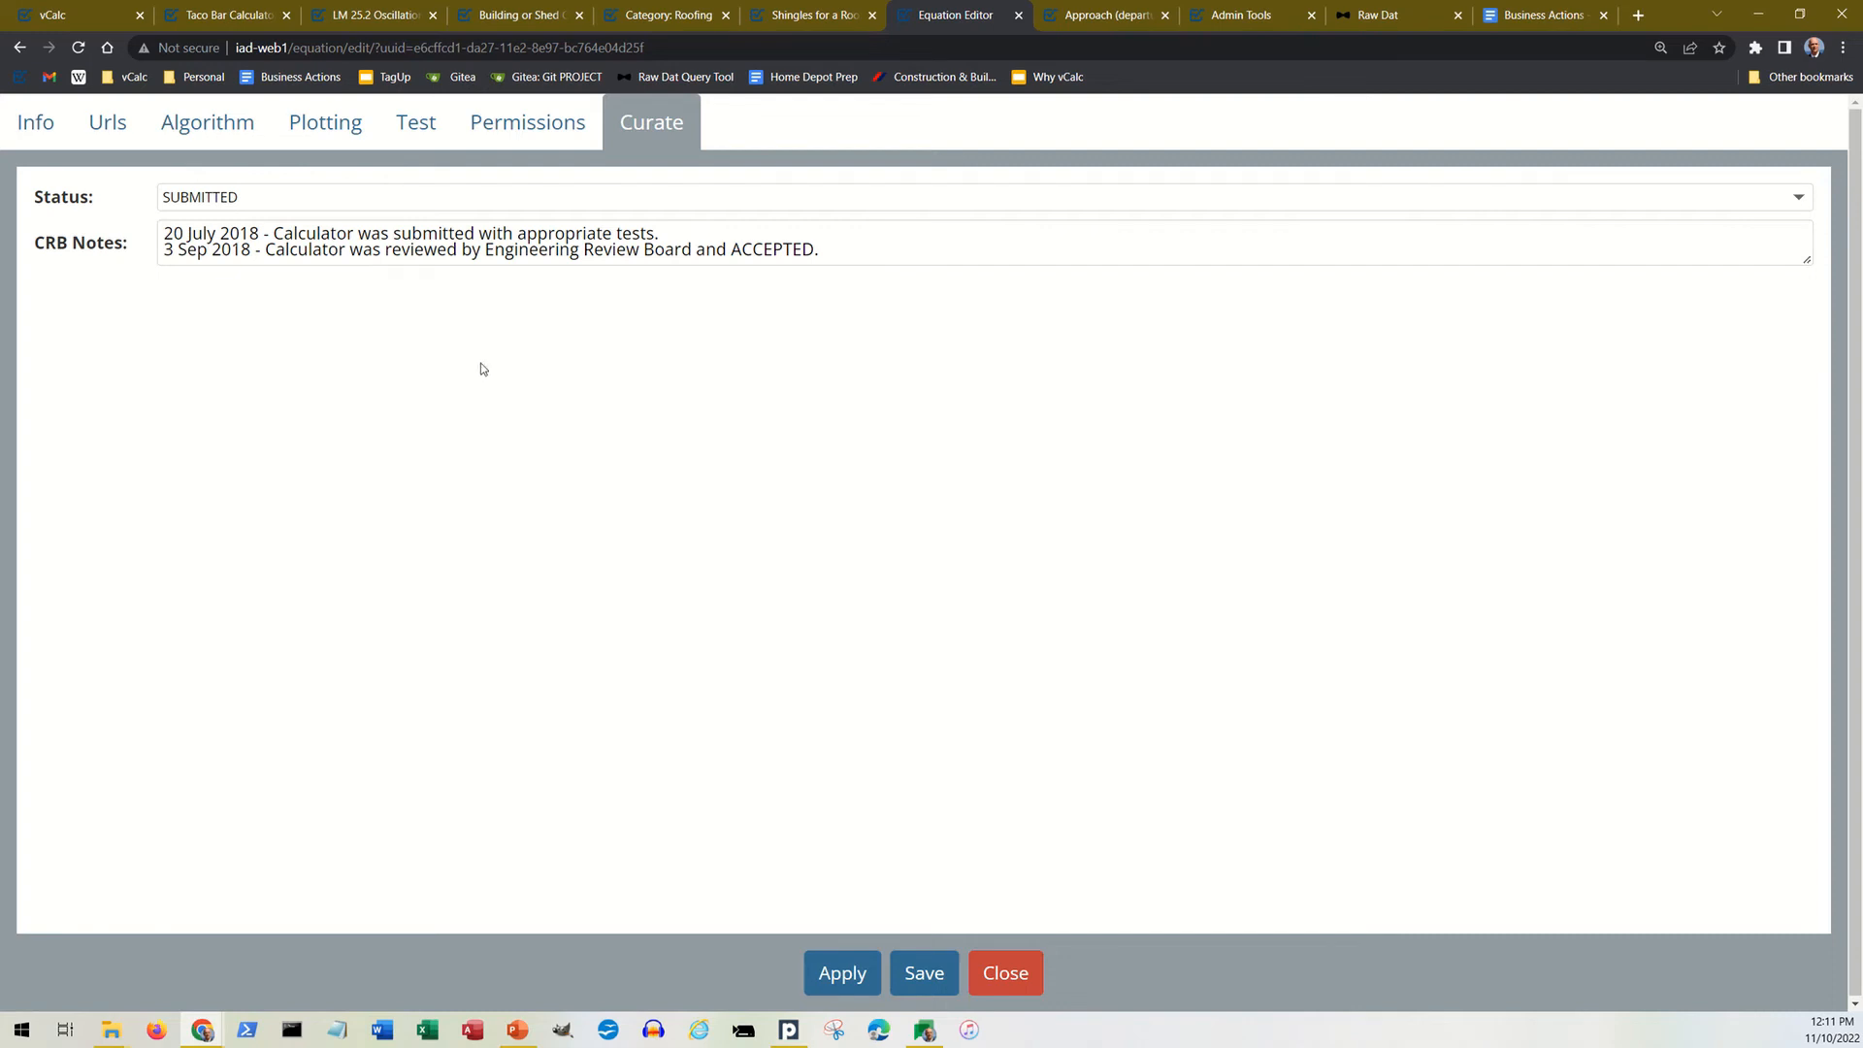
click(1006, 971)
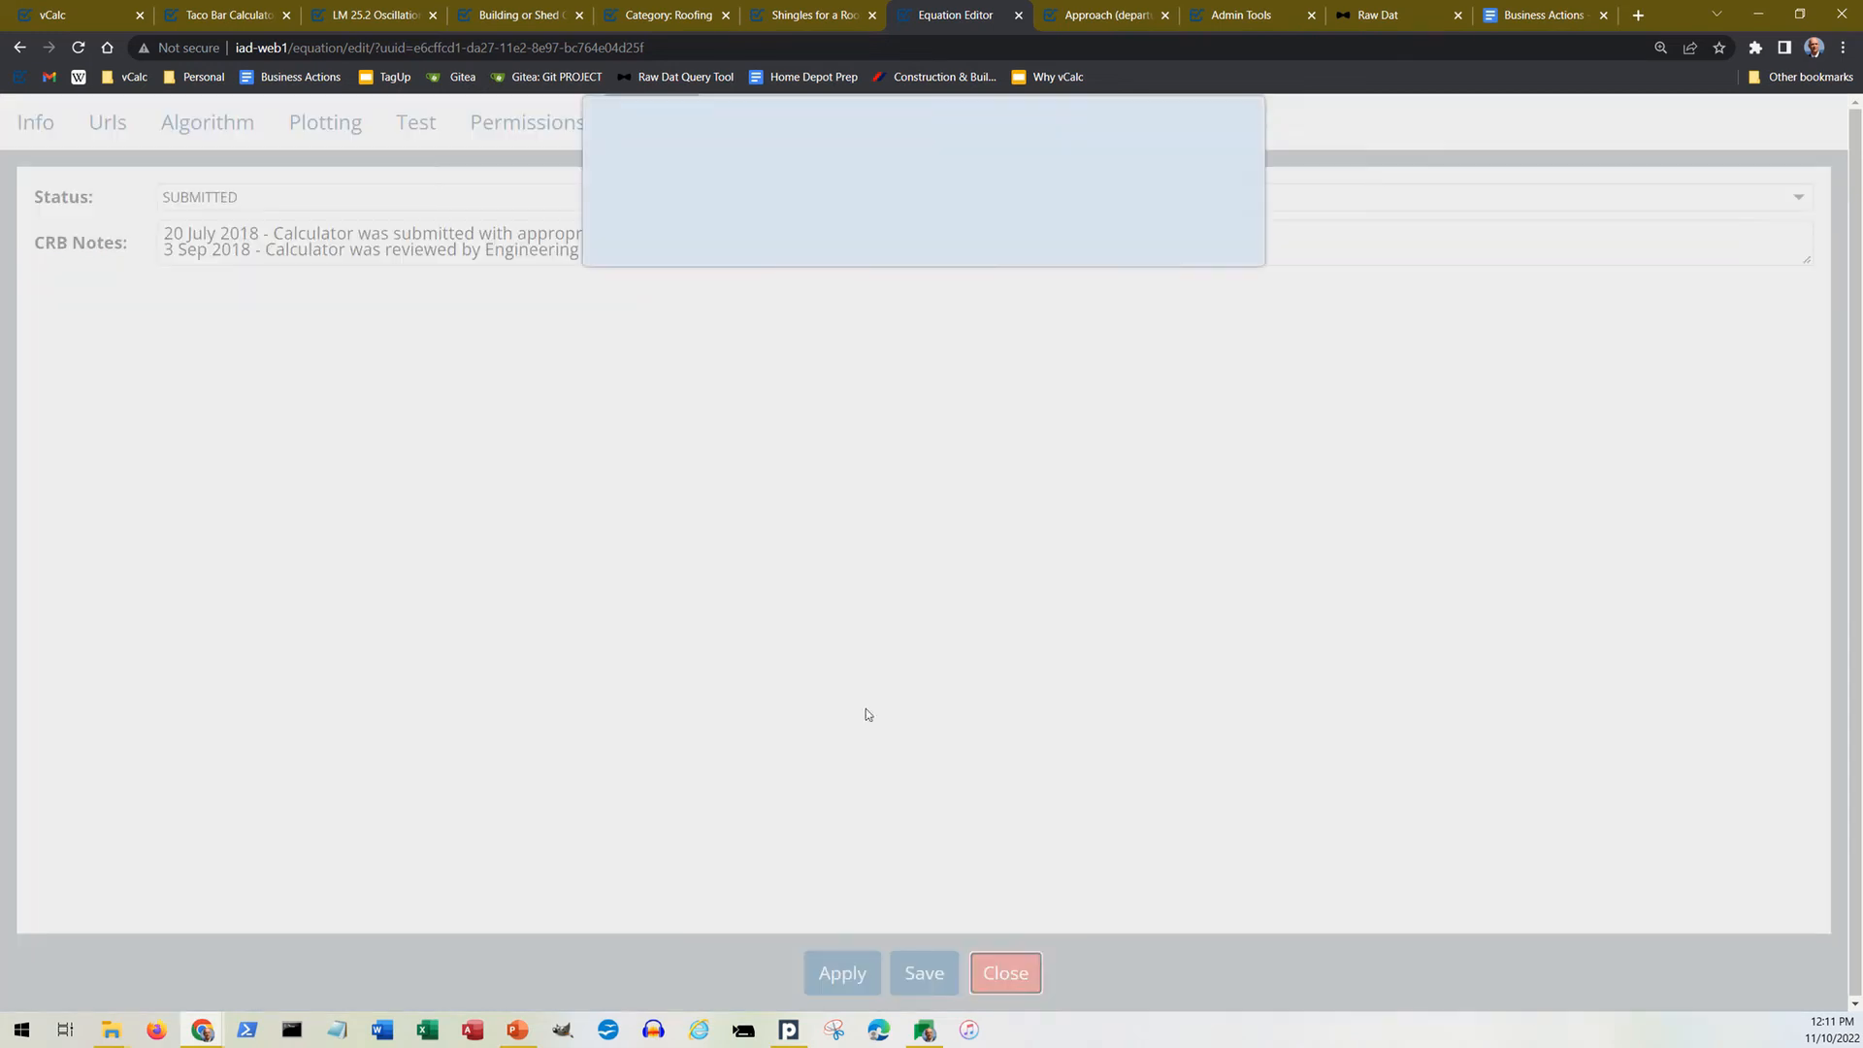
click(1123, 264)
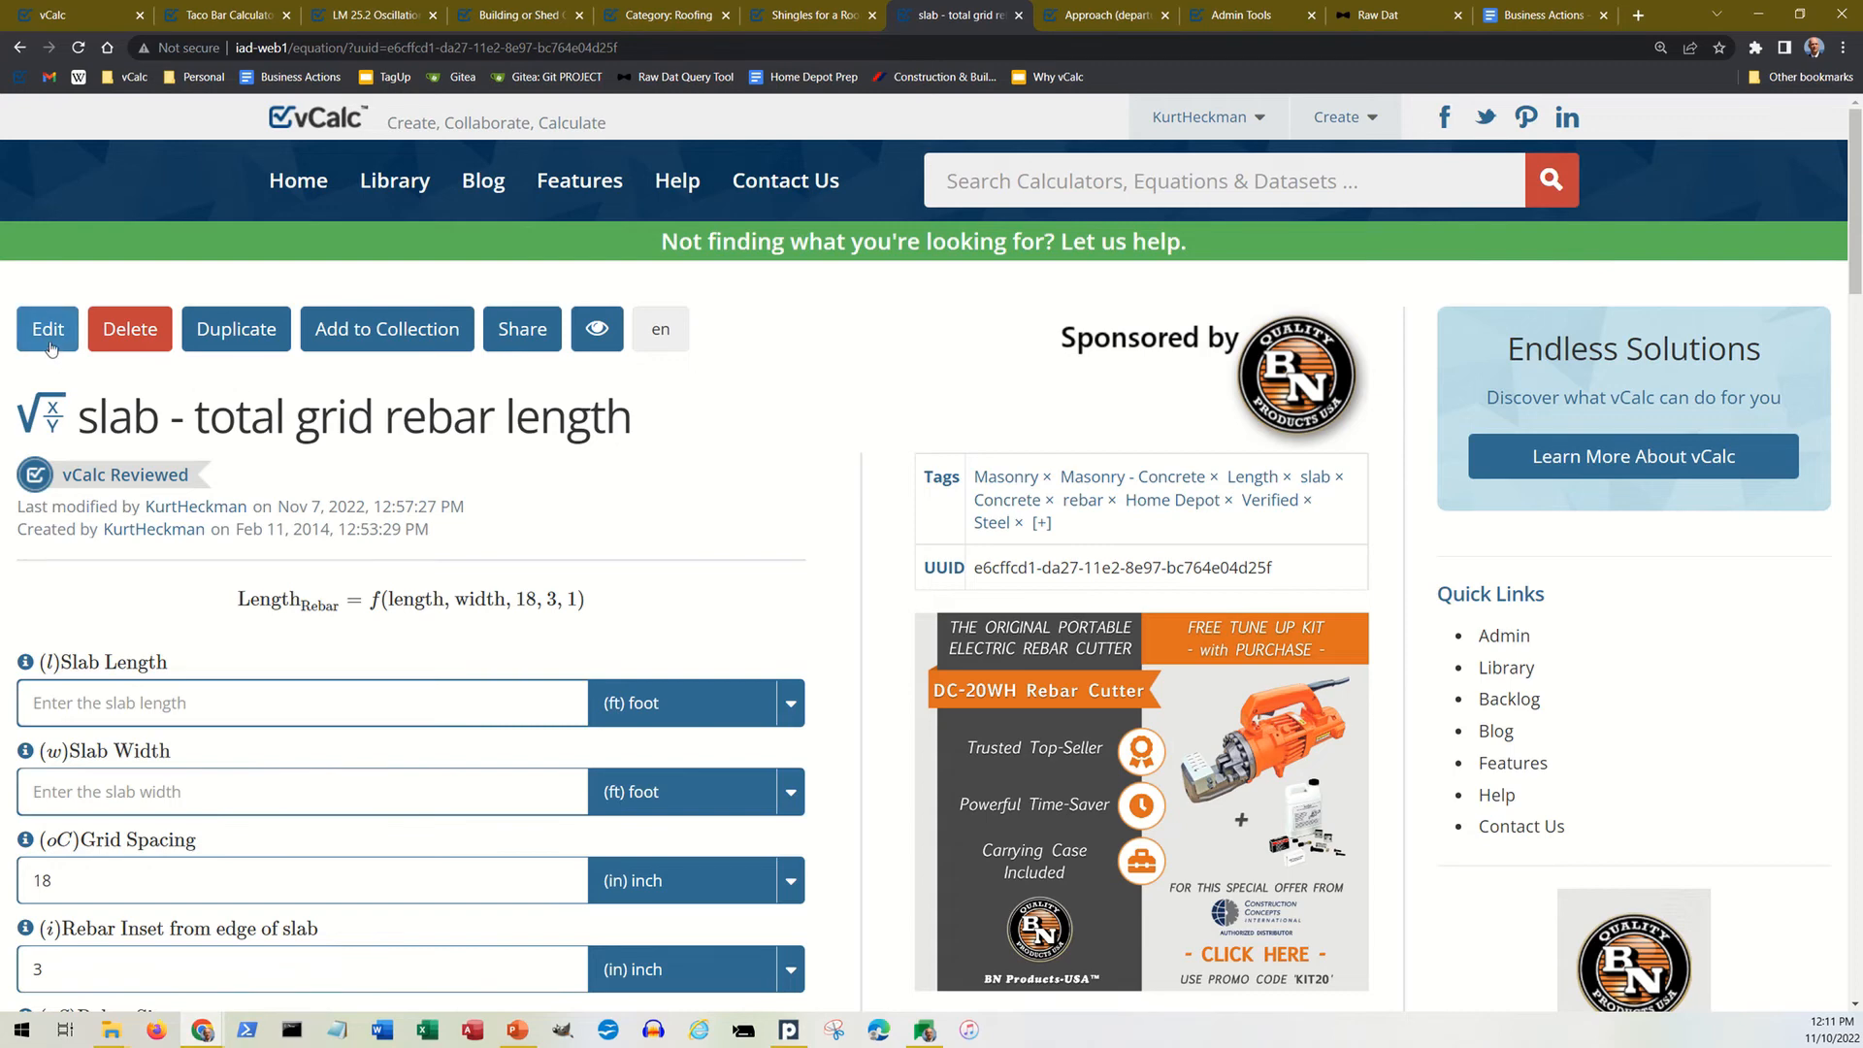
scroll(53, 349, down, 3)
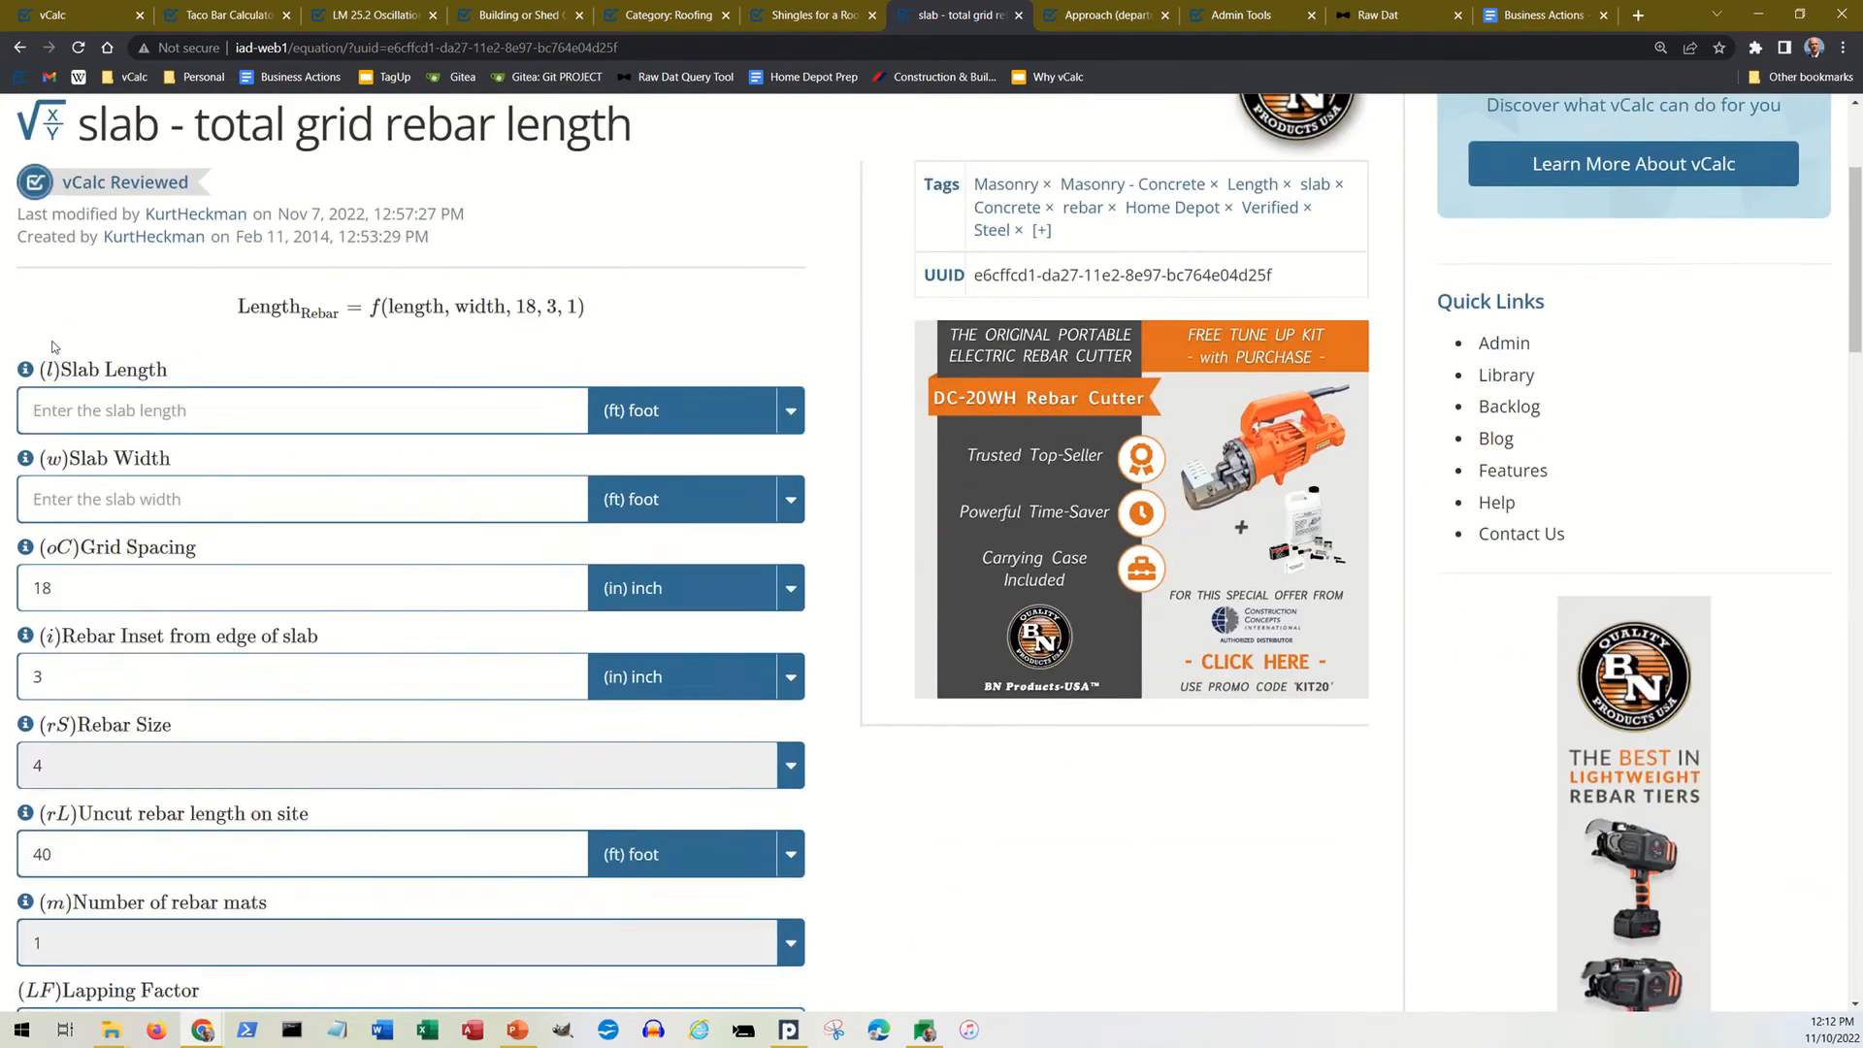
scroll(56, 347, up, 3)
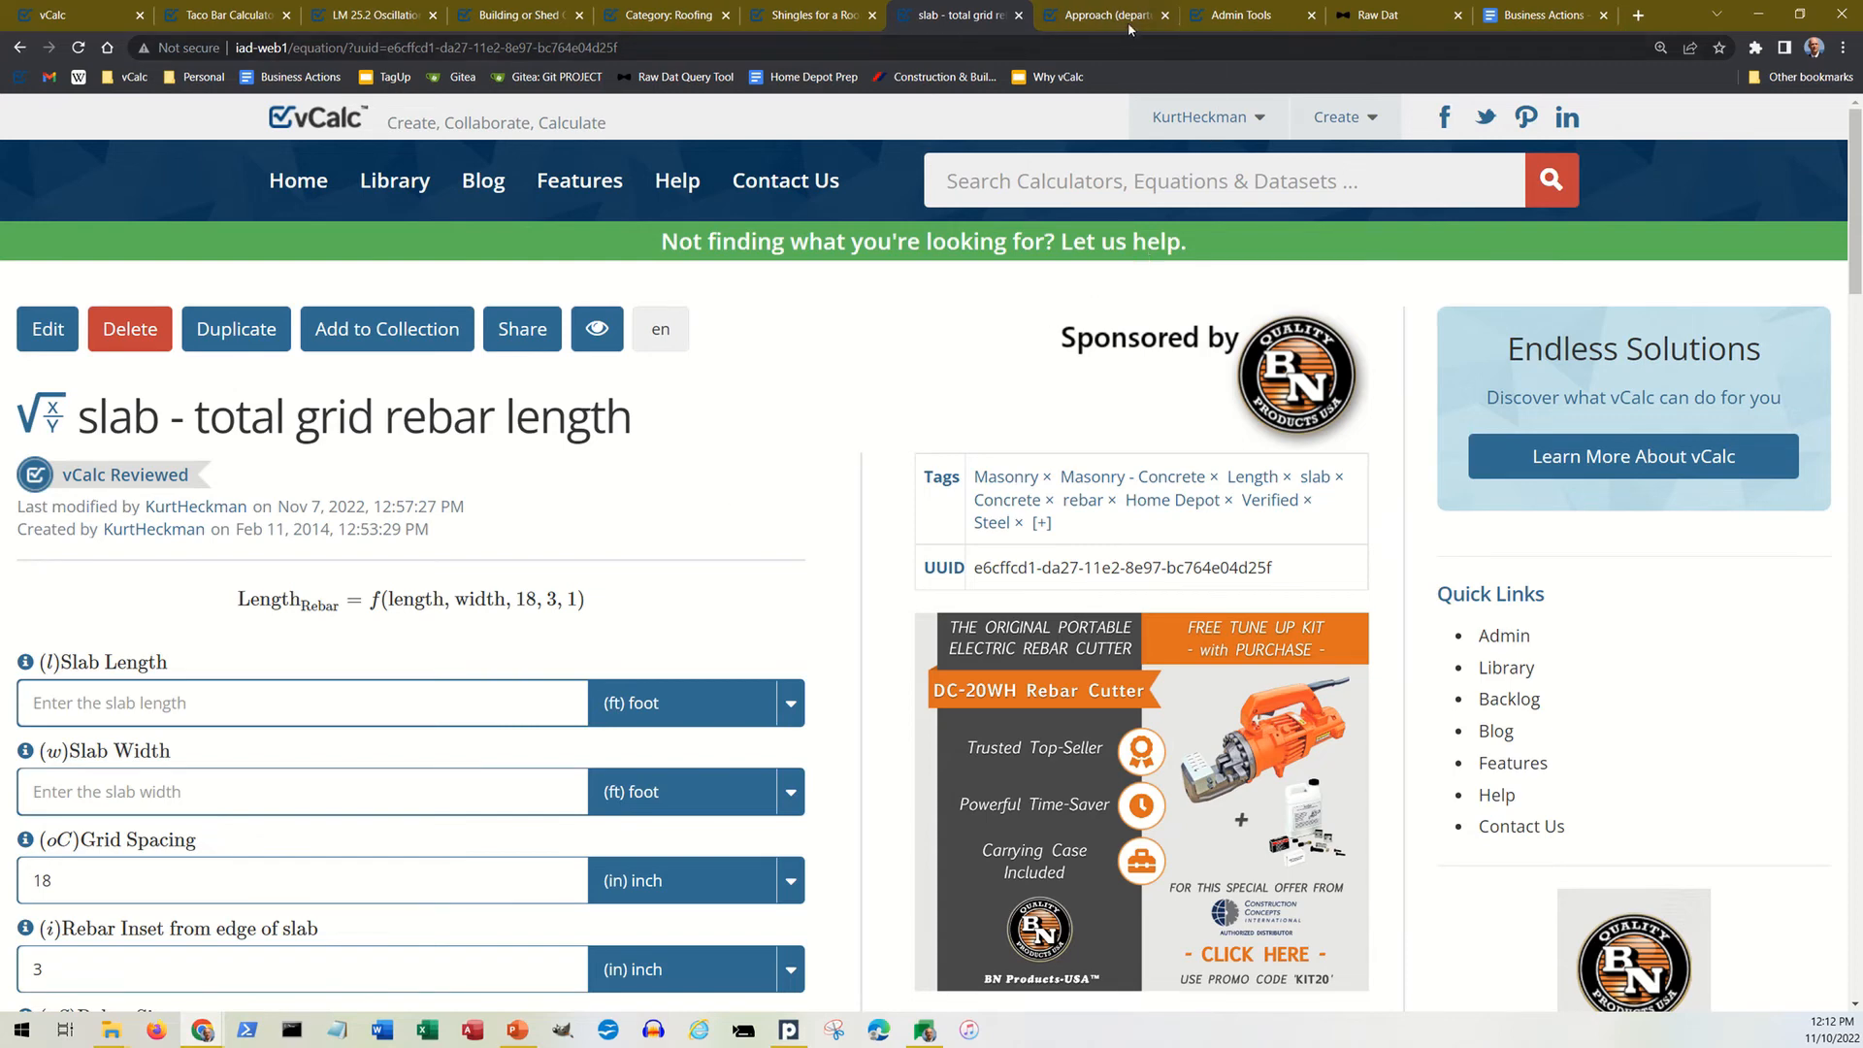
Step: Open Analytics from the Admin Tools page, look over its Realtime, Summary and Detailed reports, and return to Admin Tools
click(1227, 20)
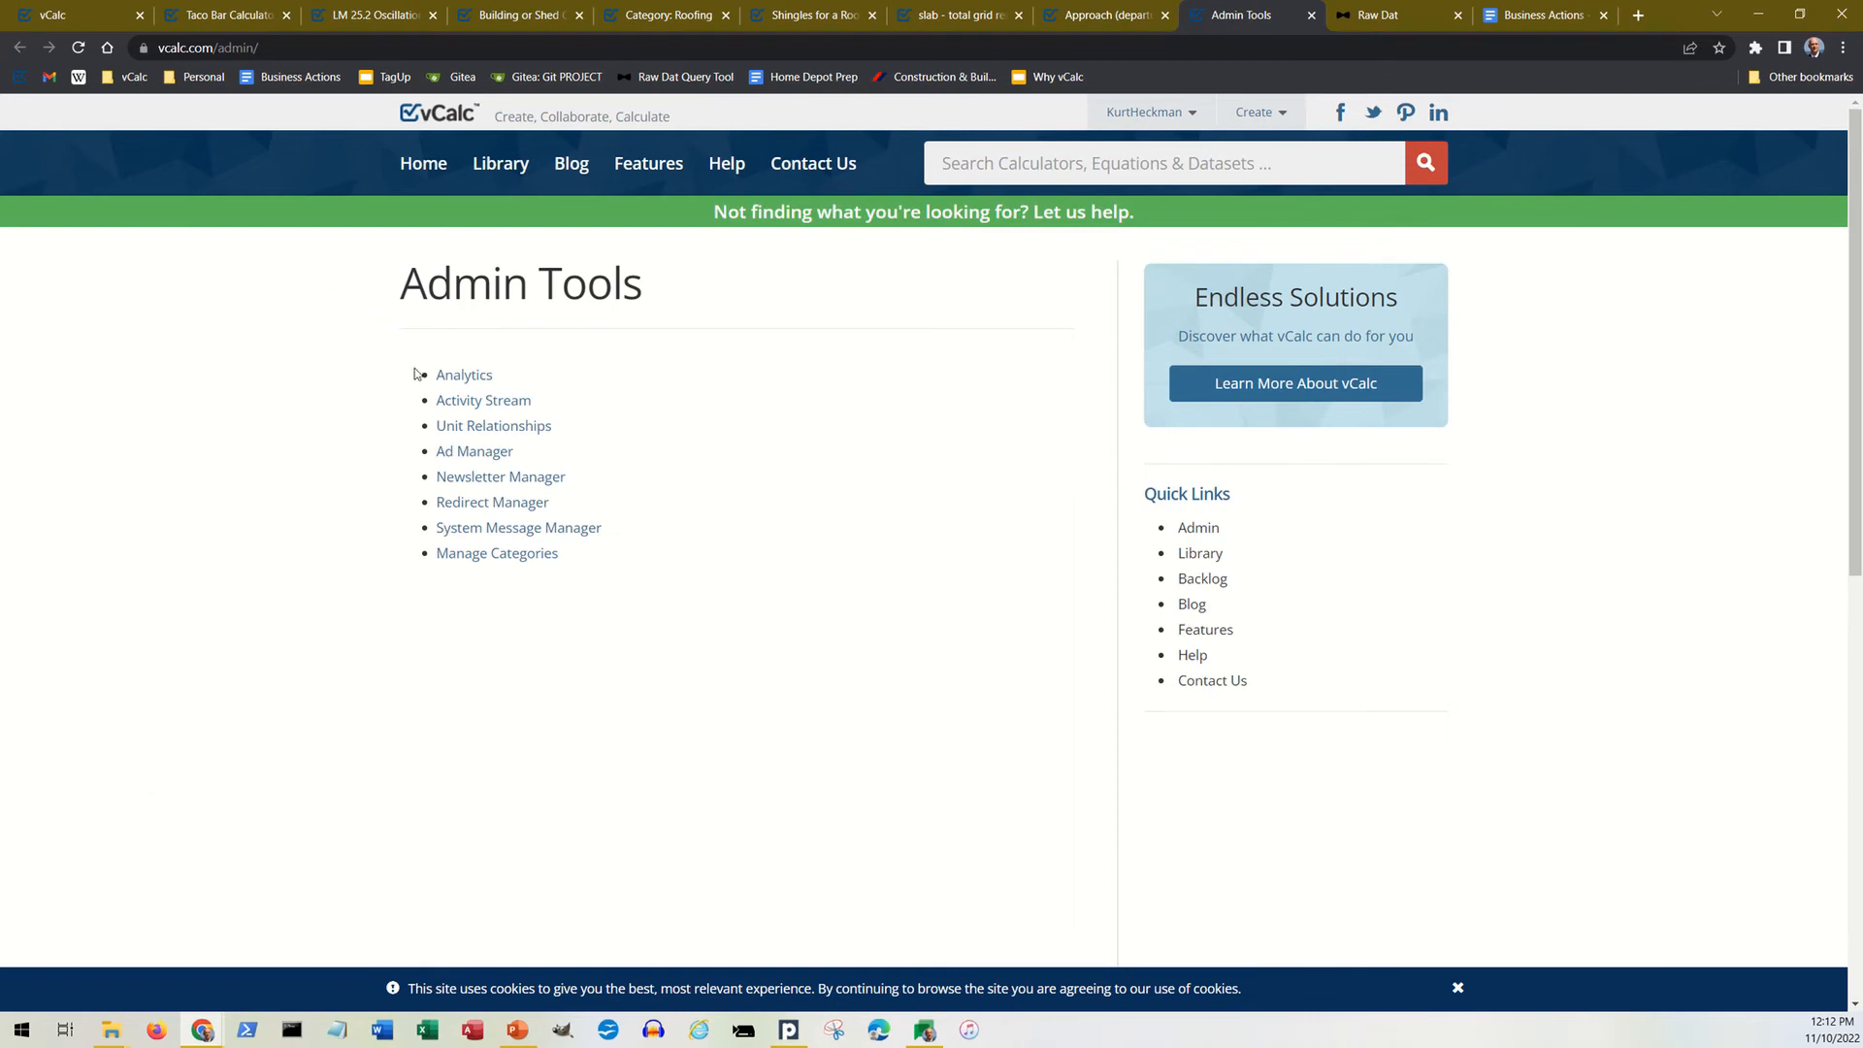
click(469, 383)
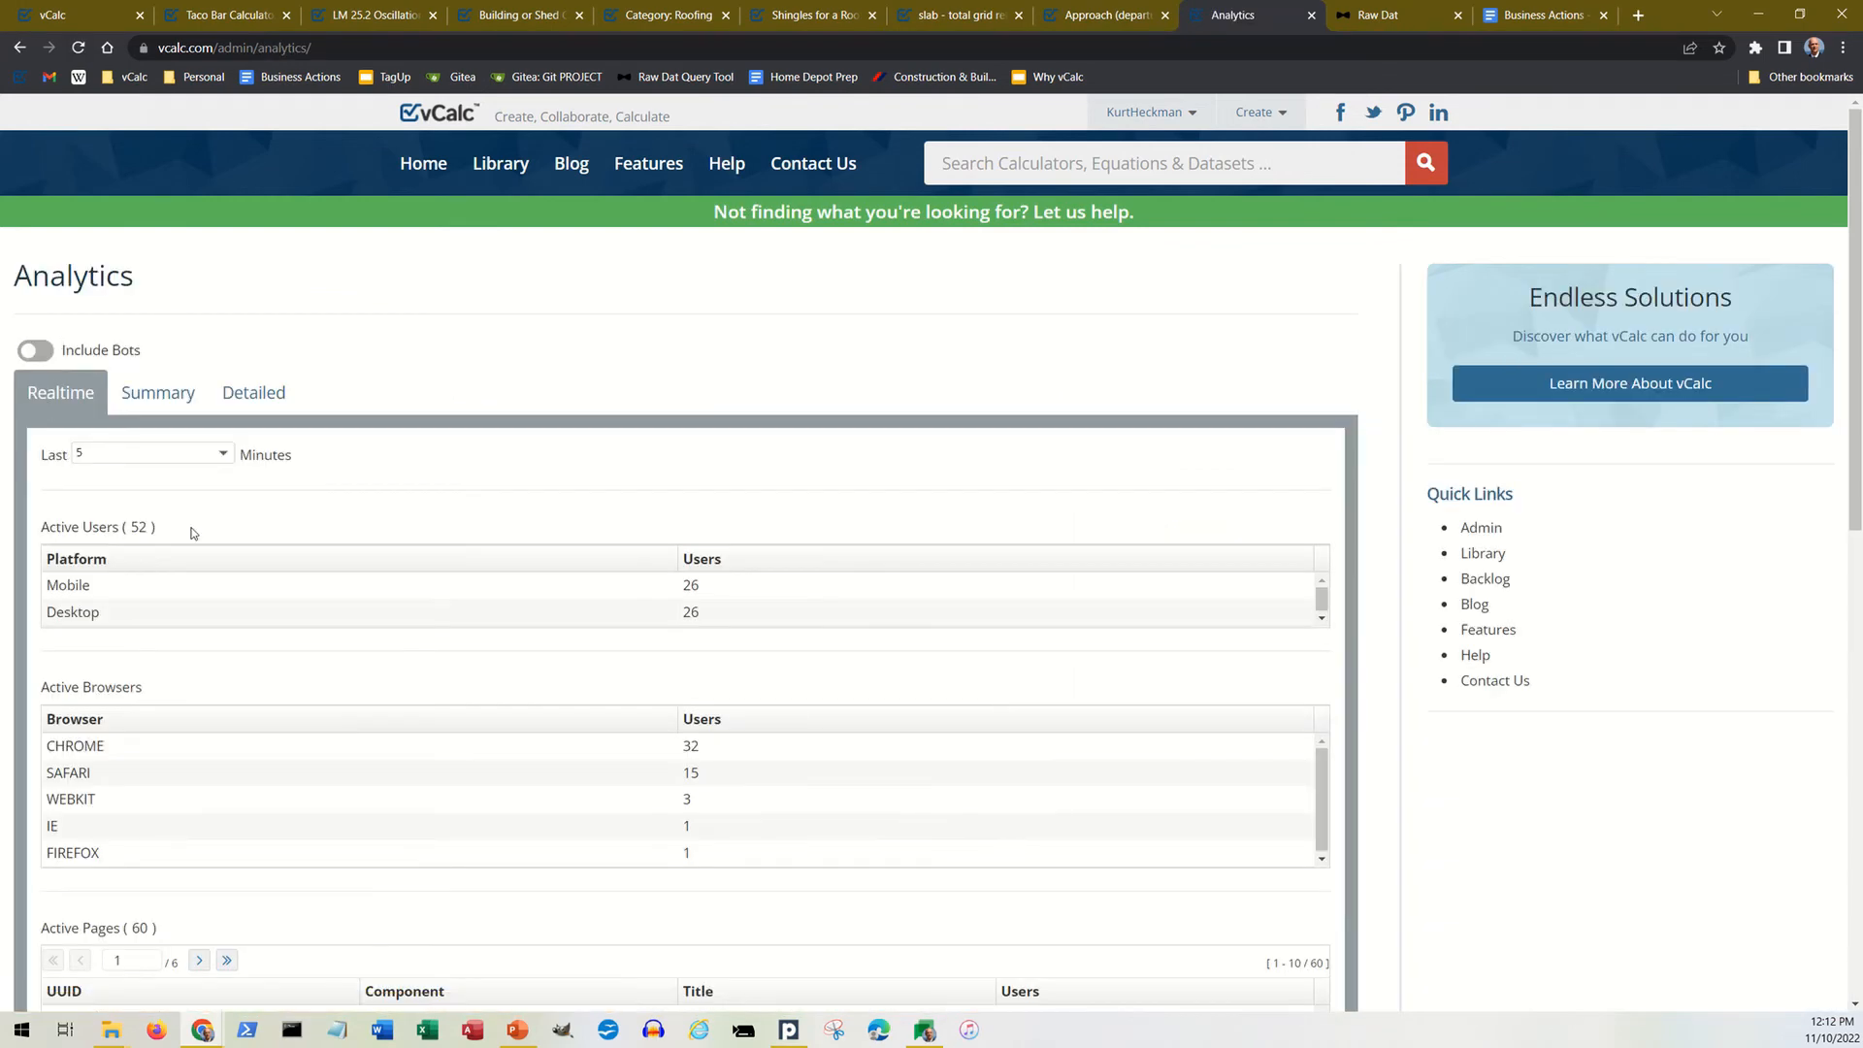
scroll(224, 511, down, 8)
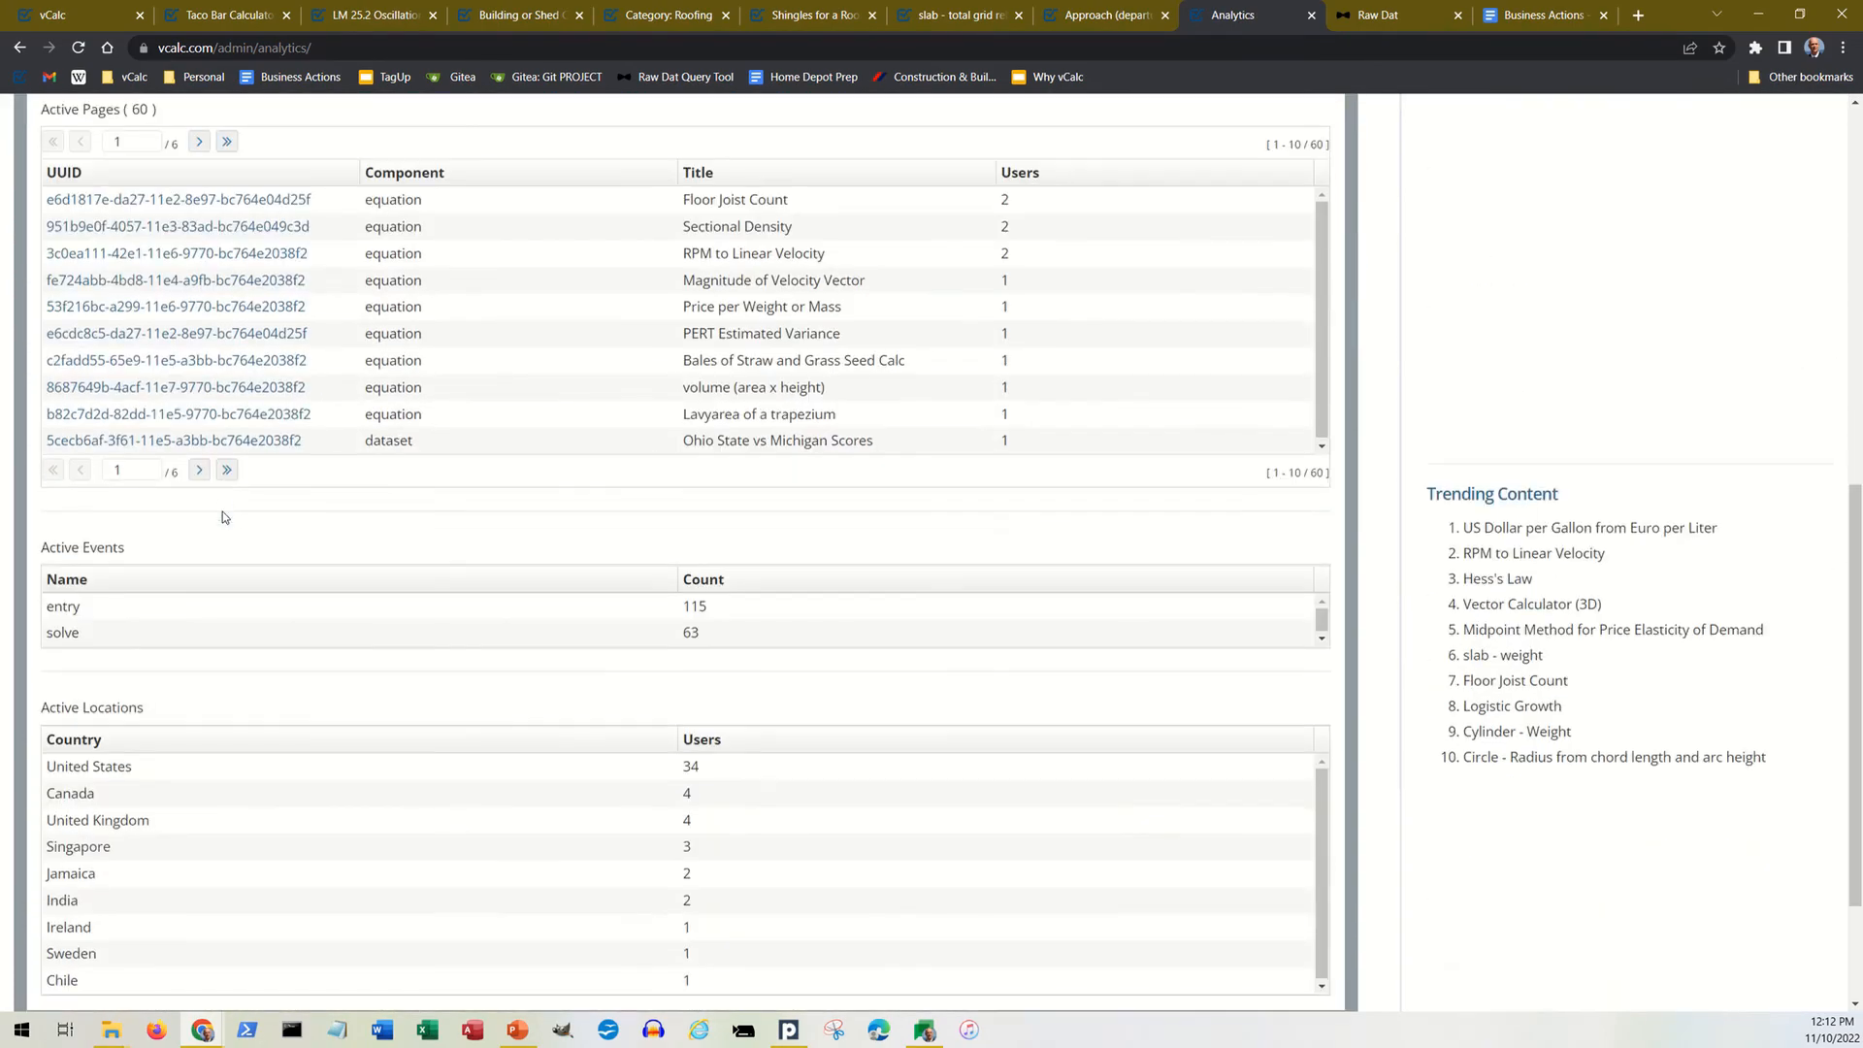
scroll(223, 515, up, 8)
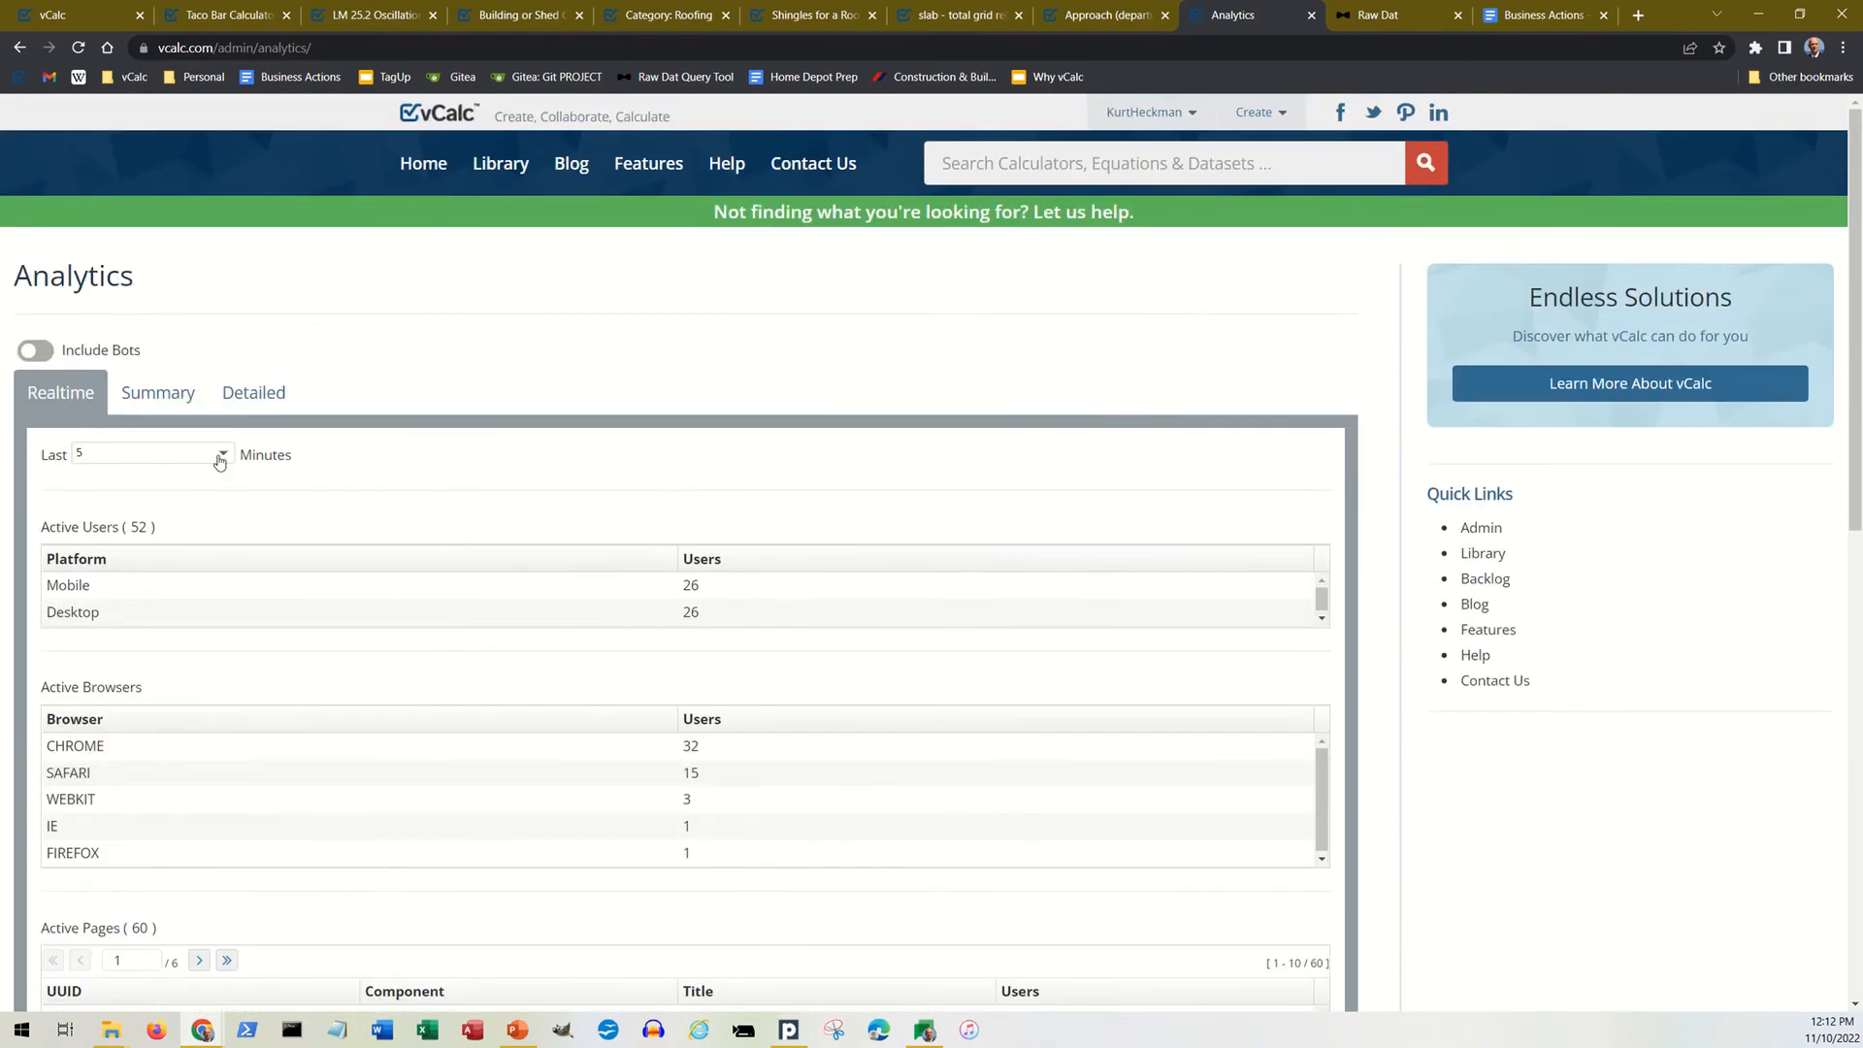
click(157, 391)
click(257, 395)
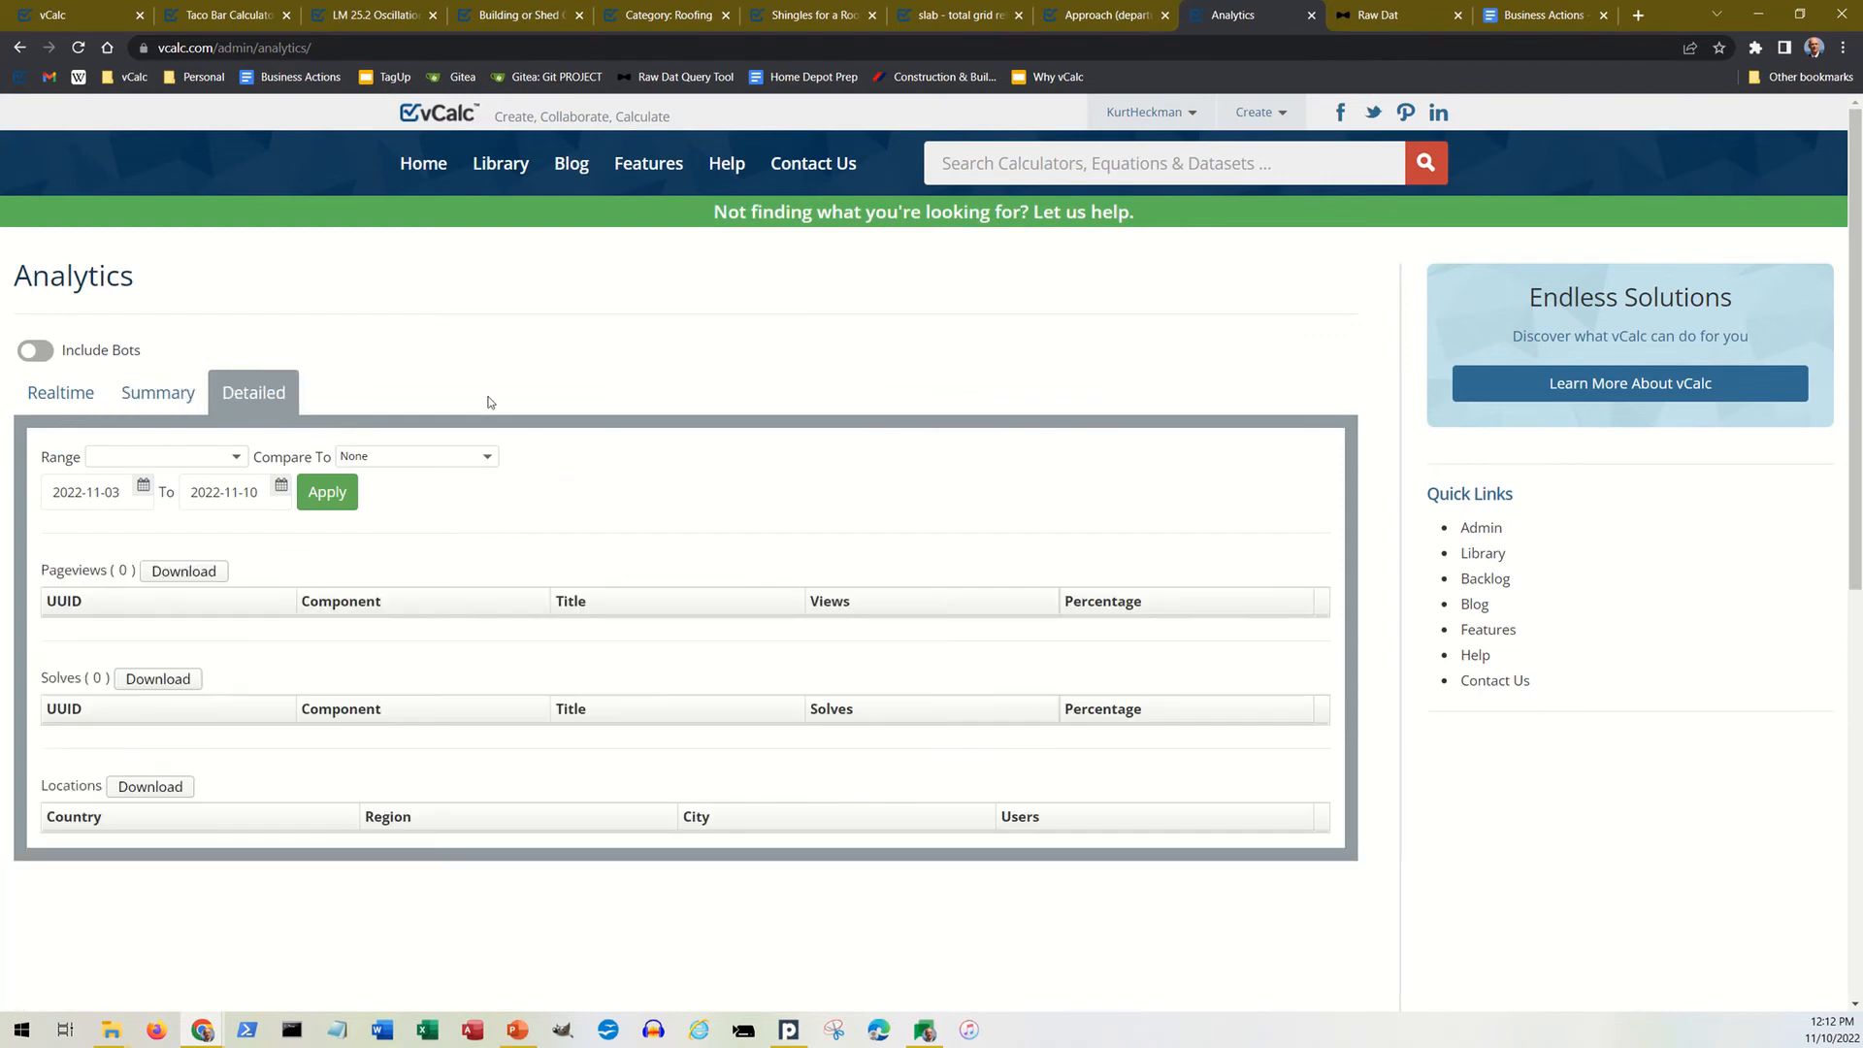
click(19, 47)
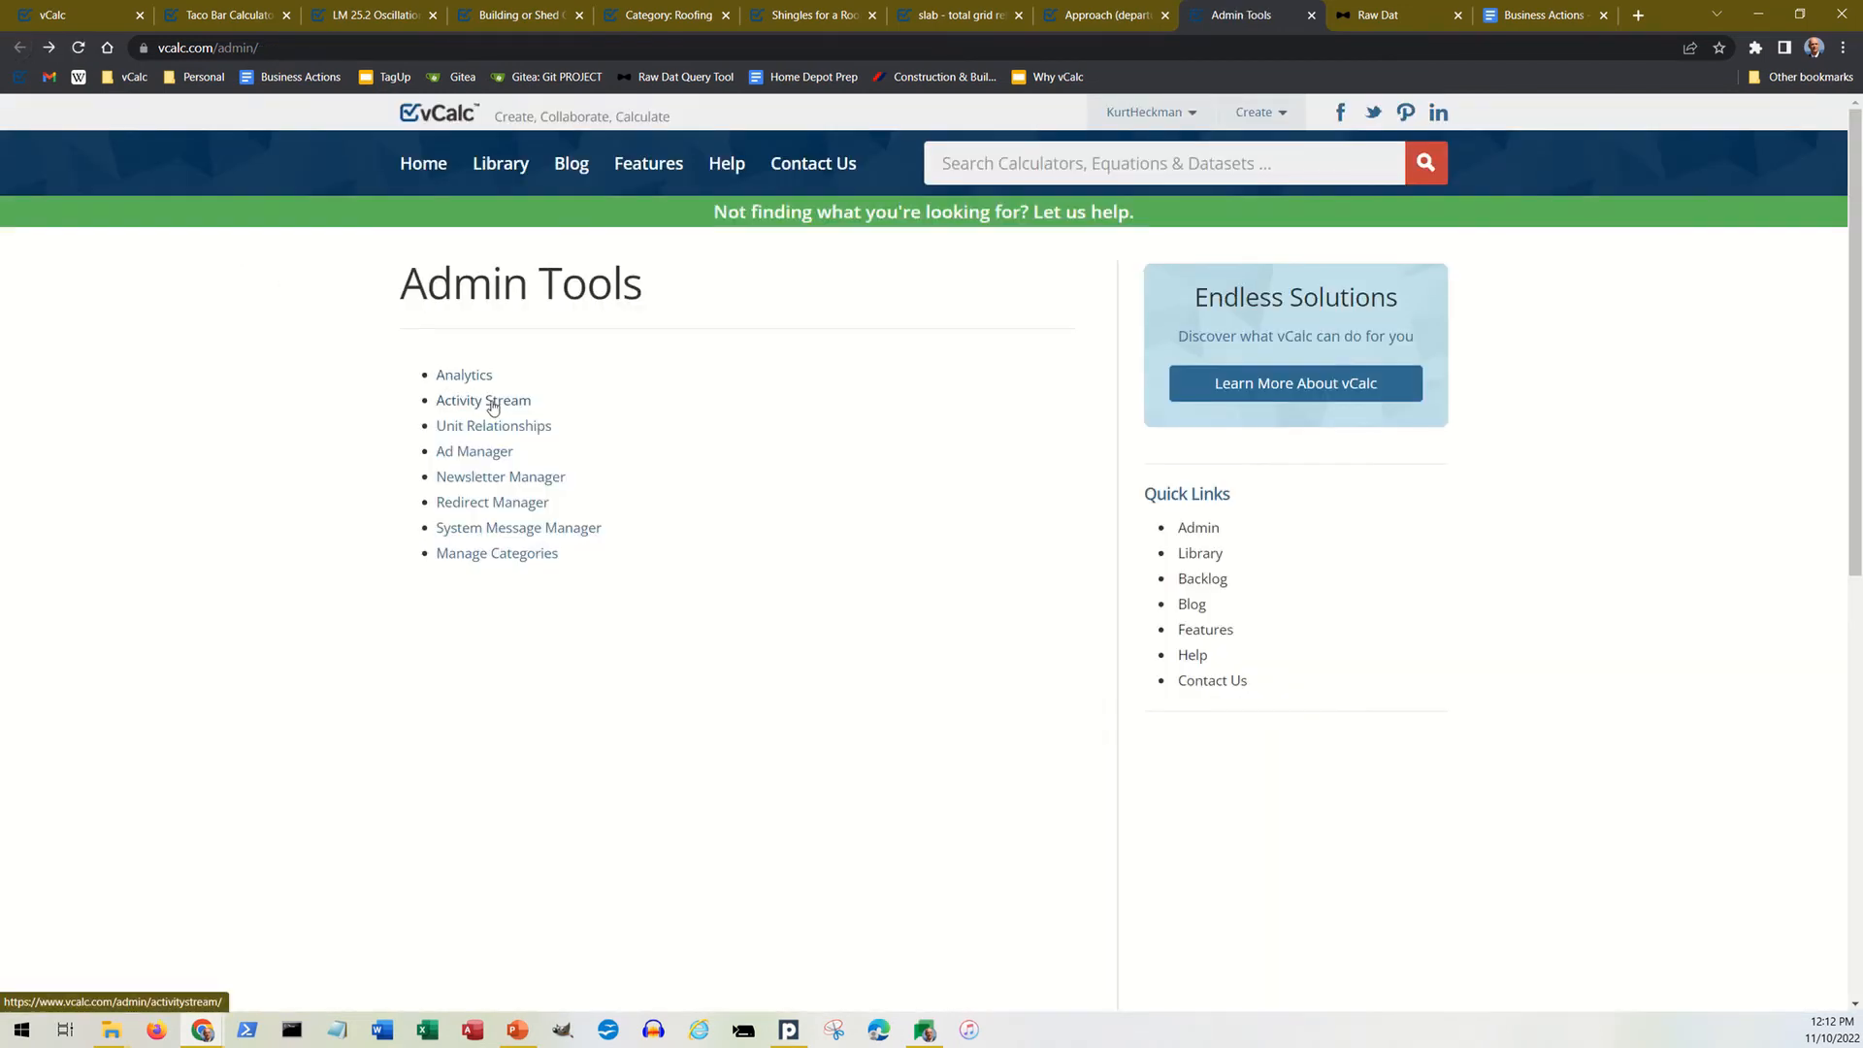
Step: Look through the Activity Stream of recently edited content and the BNProducts ads in the Ad Manager, returning to Admin Tools
click(492, 403)
scroll(411, 487, down, 5)
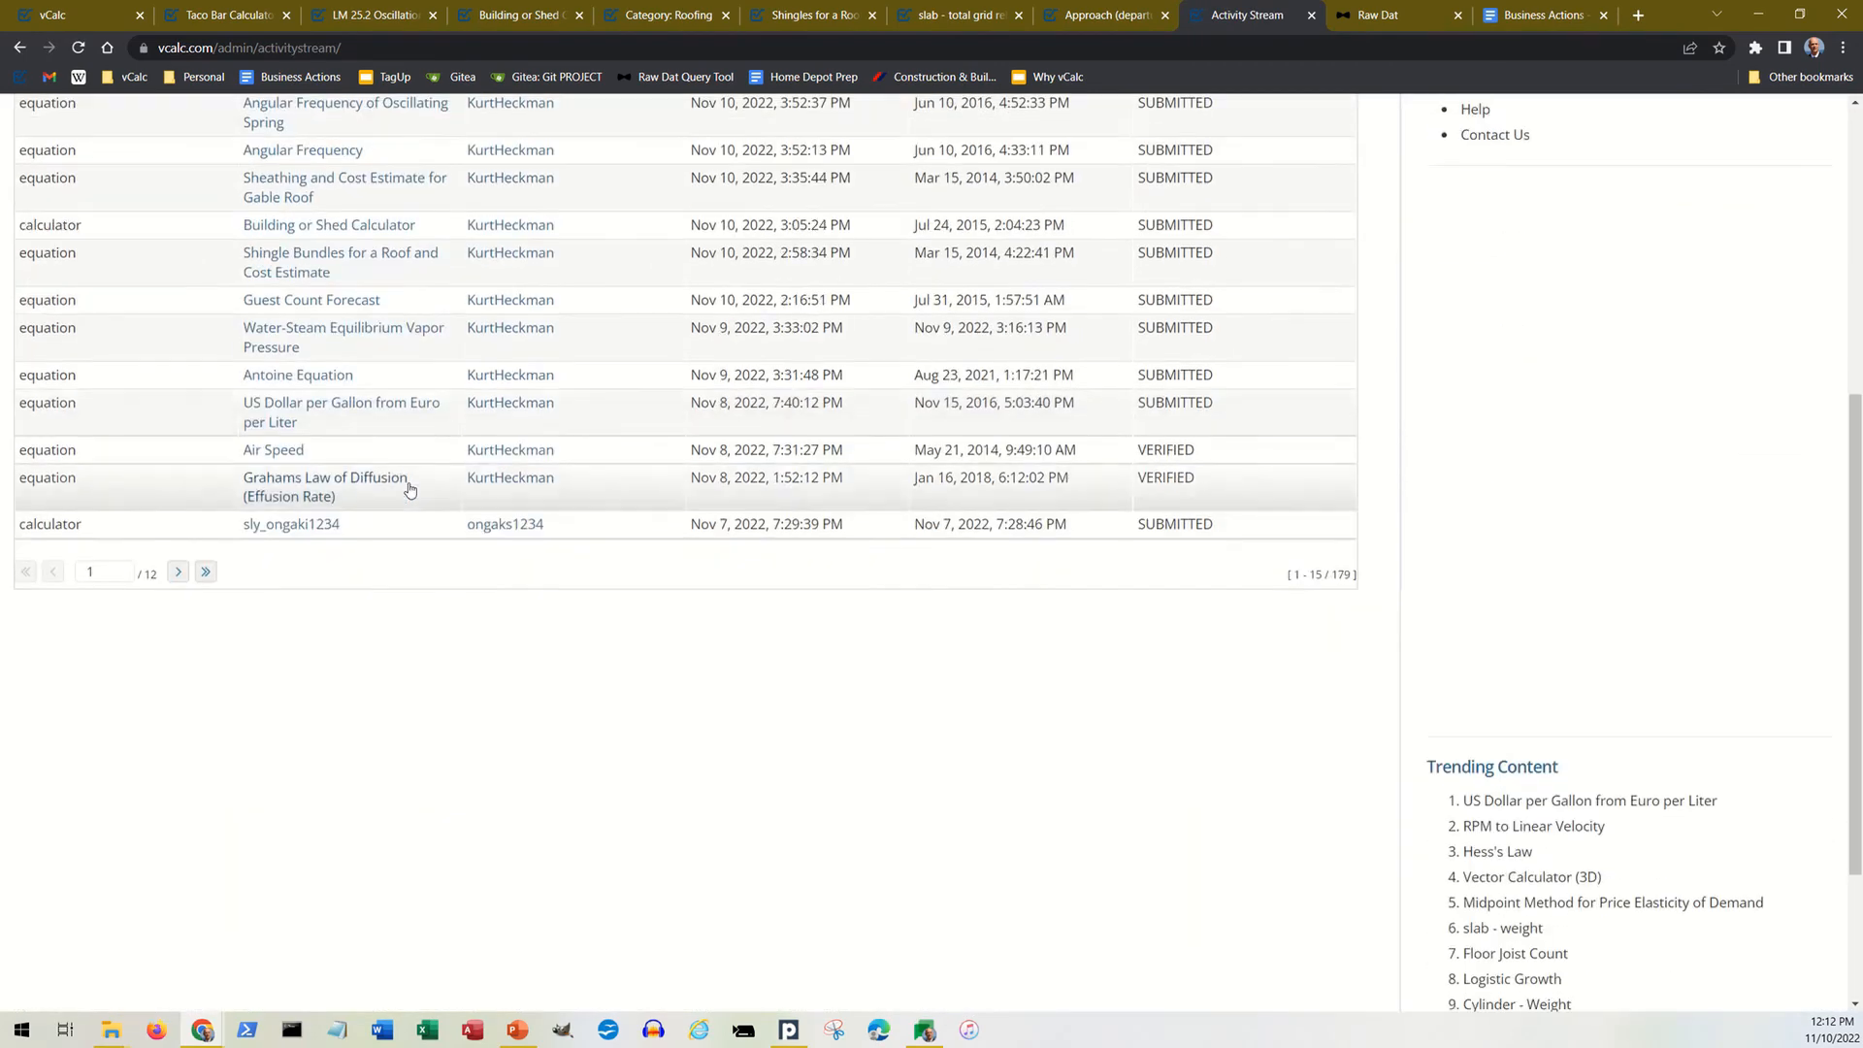
scroll(418, 495, up, 6)
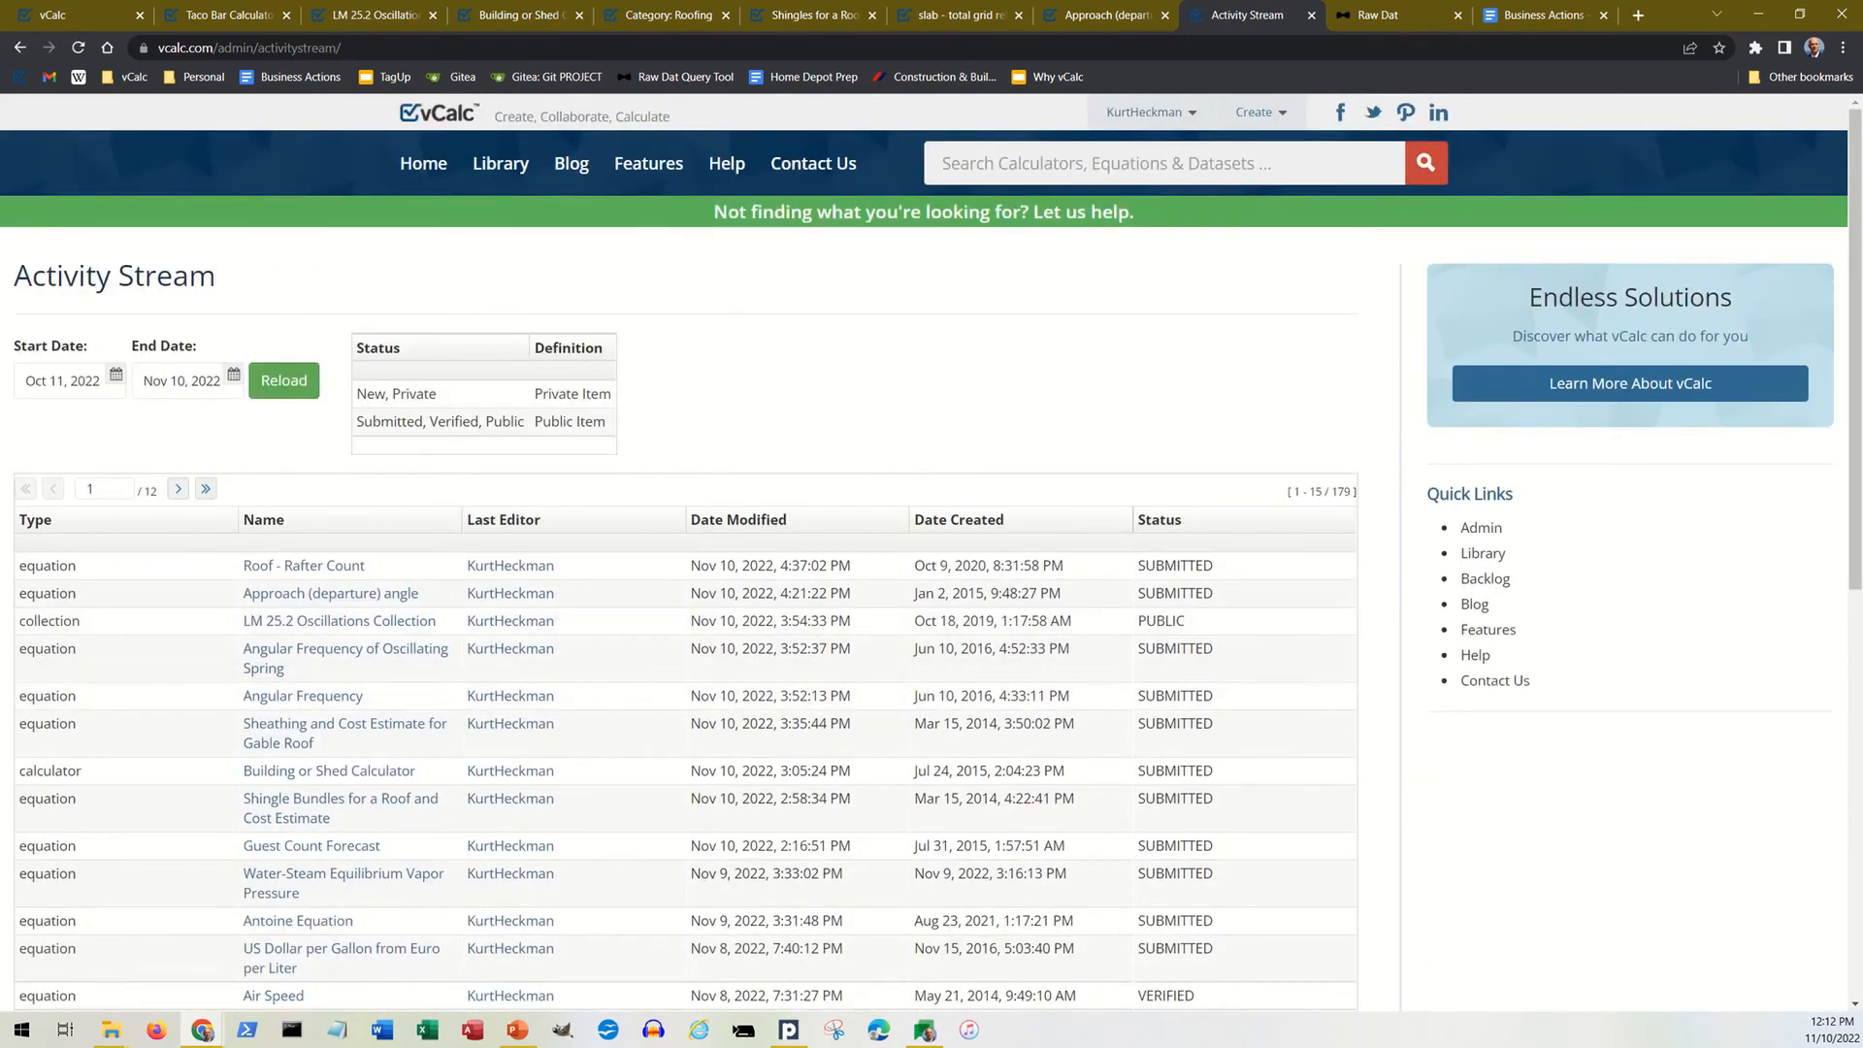
click(19, 48)
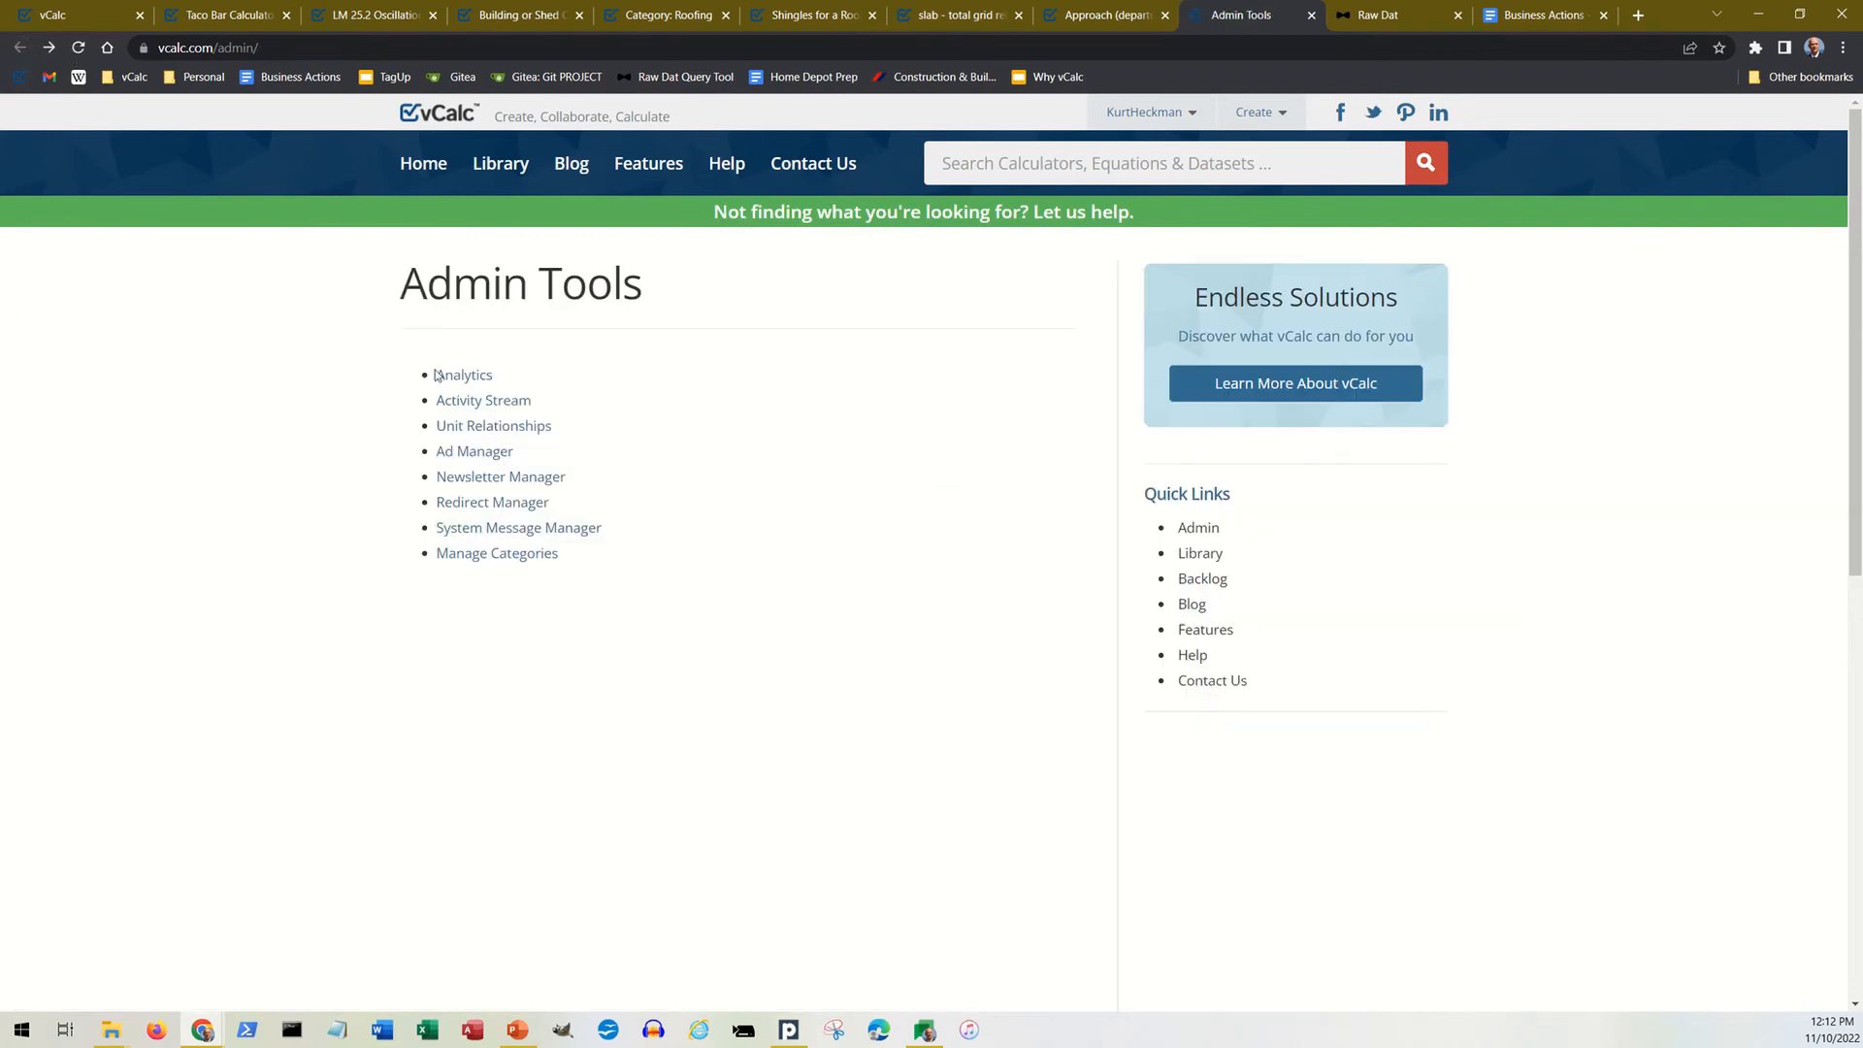
click(477, 460)
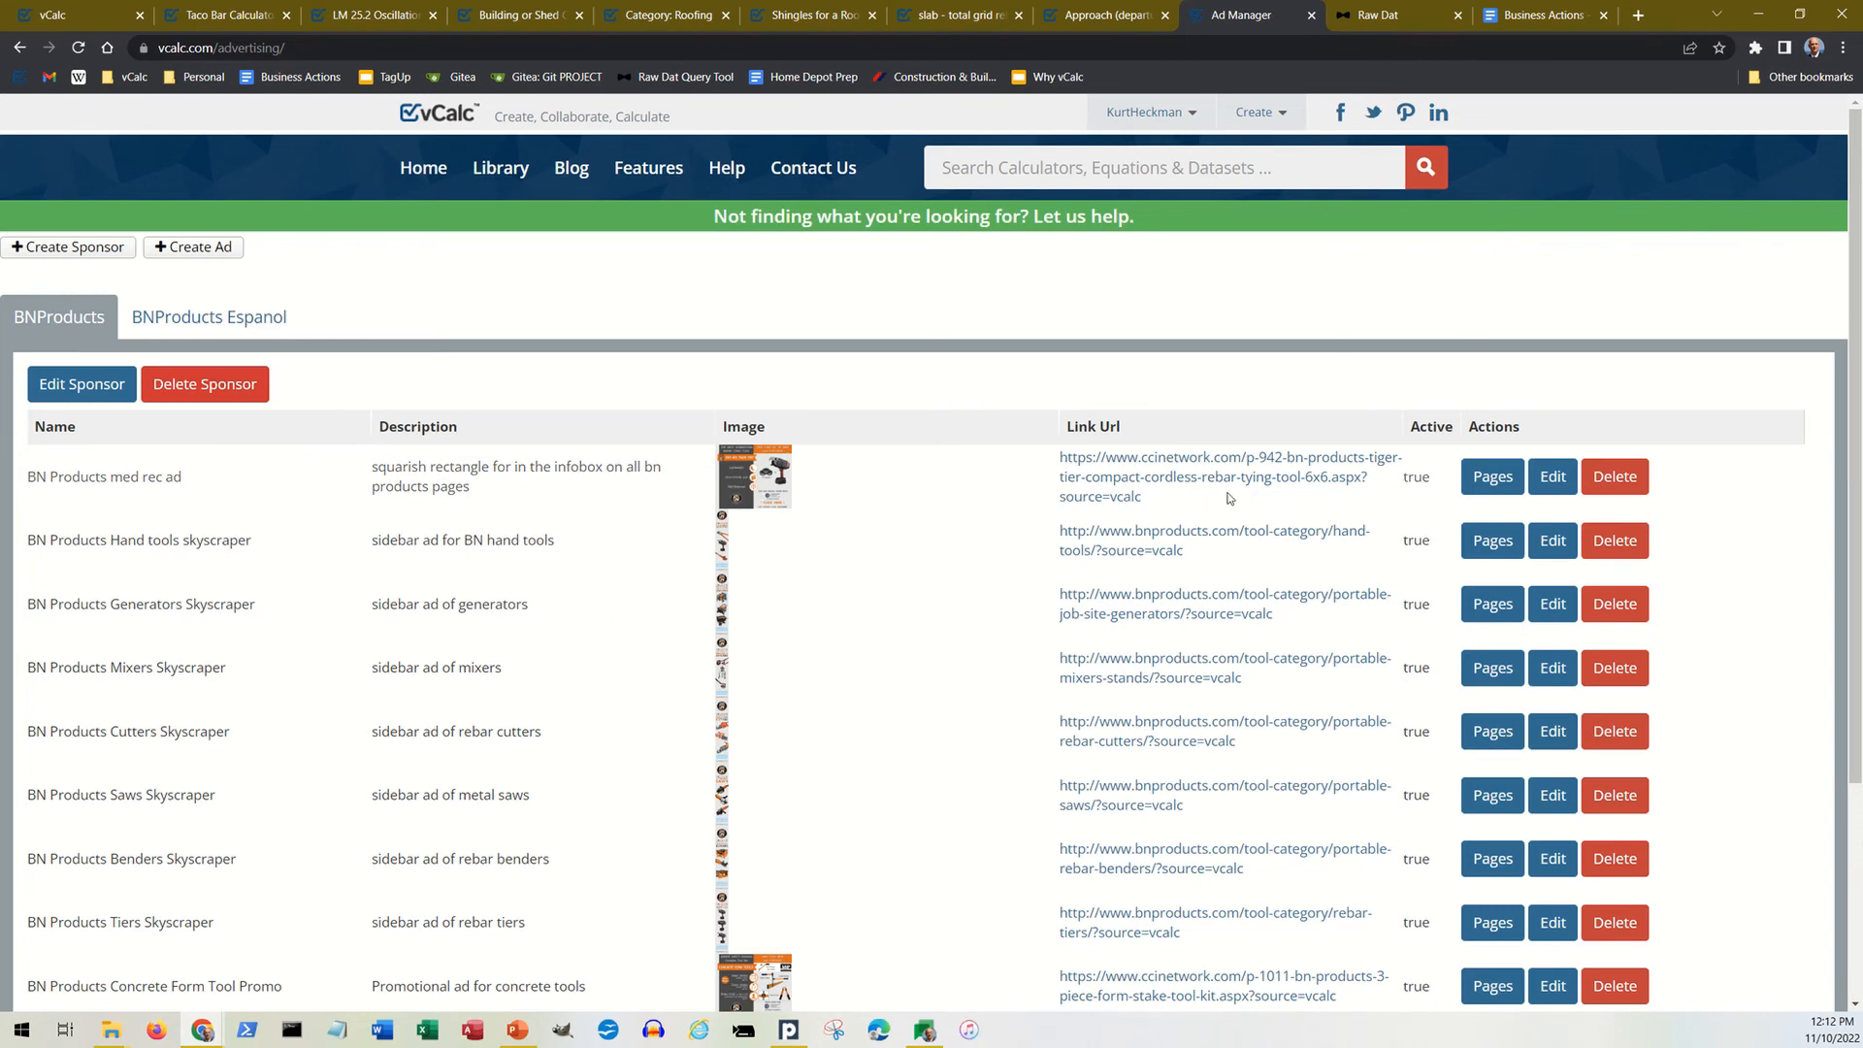
click(19, 48)
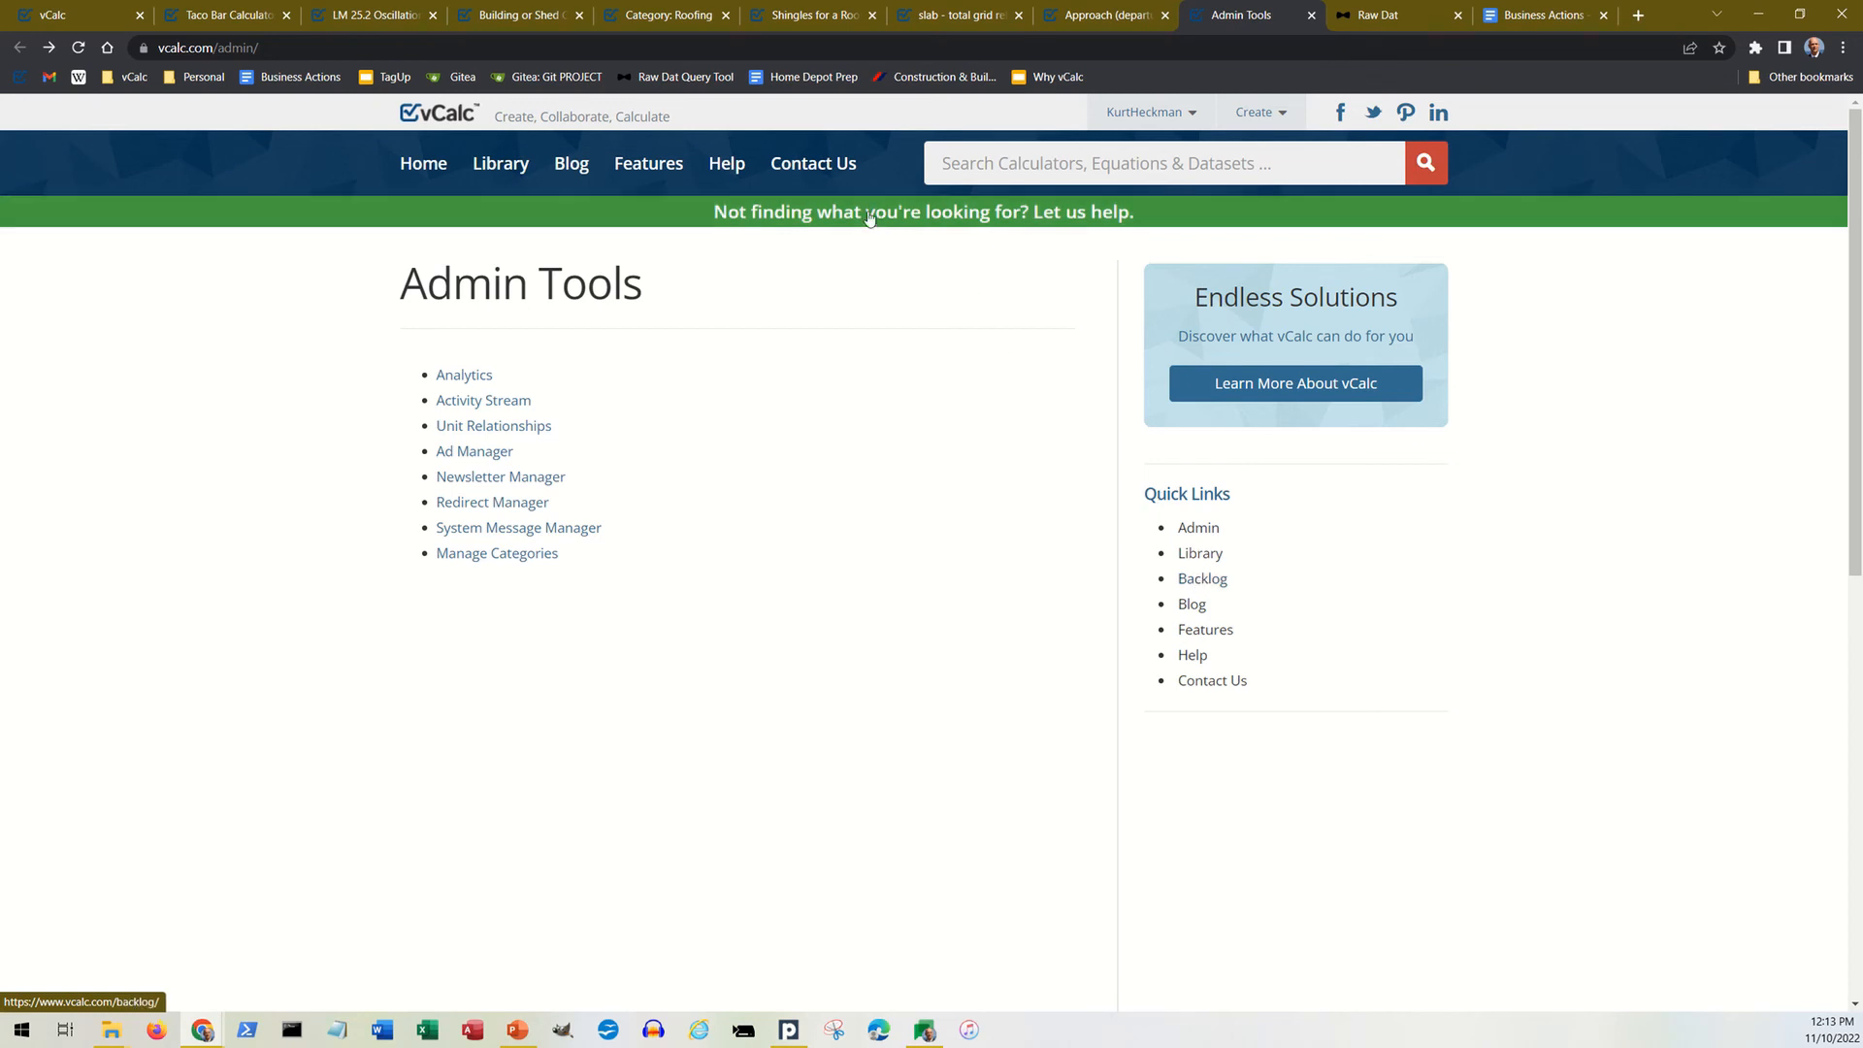
Step: Follow the "Not finding what you're looking for?" banner to the Content Backlog, review its request form, and go back
click(968, 222)
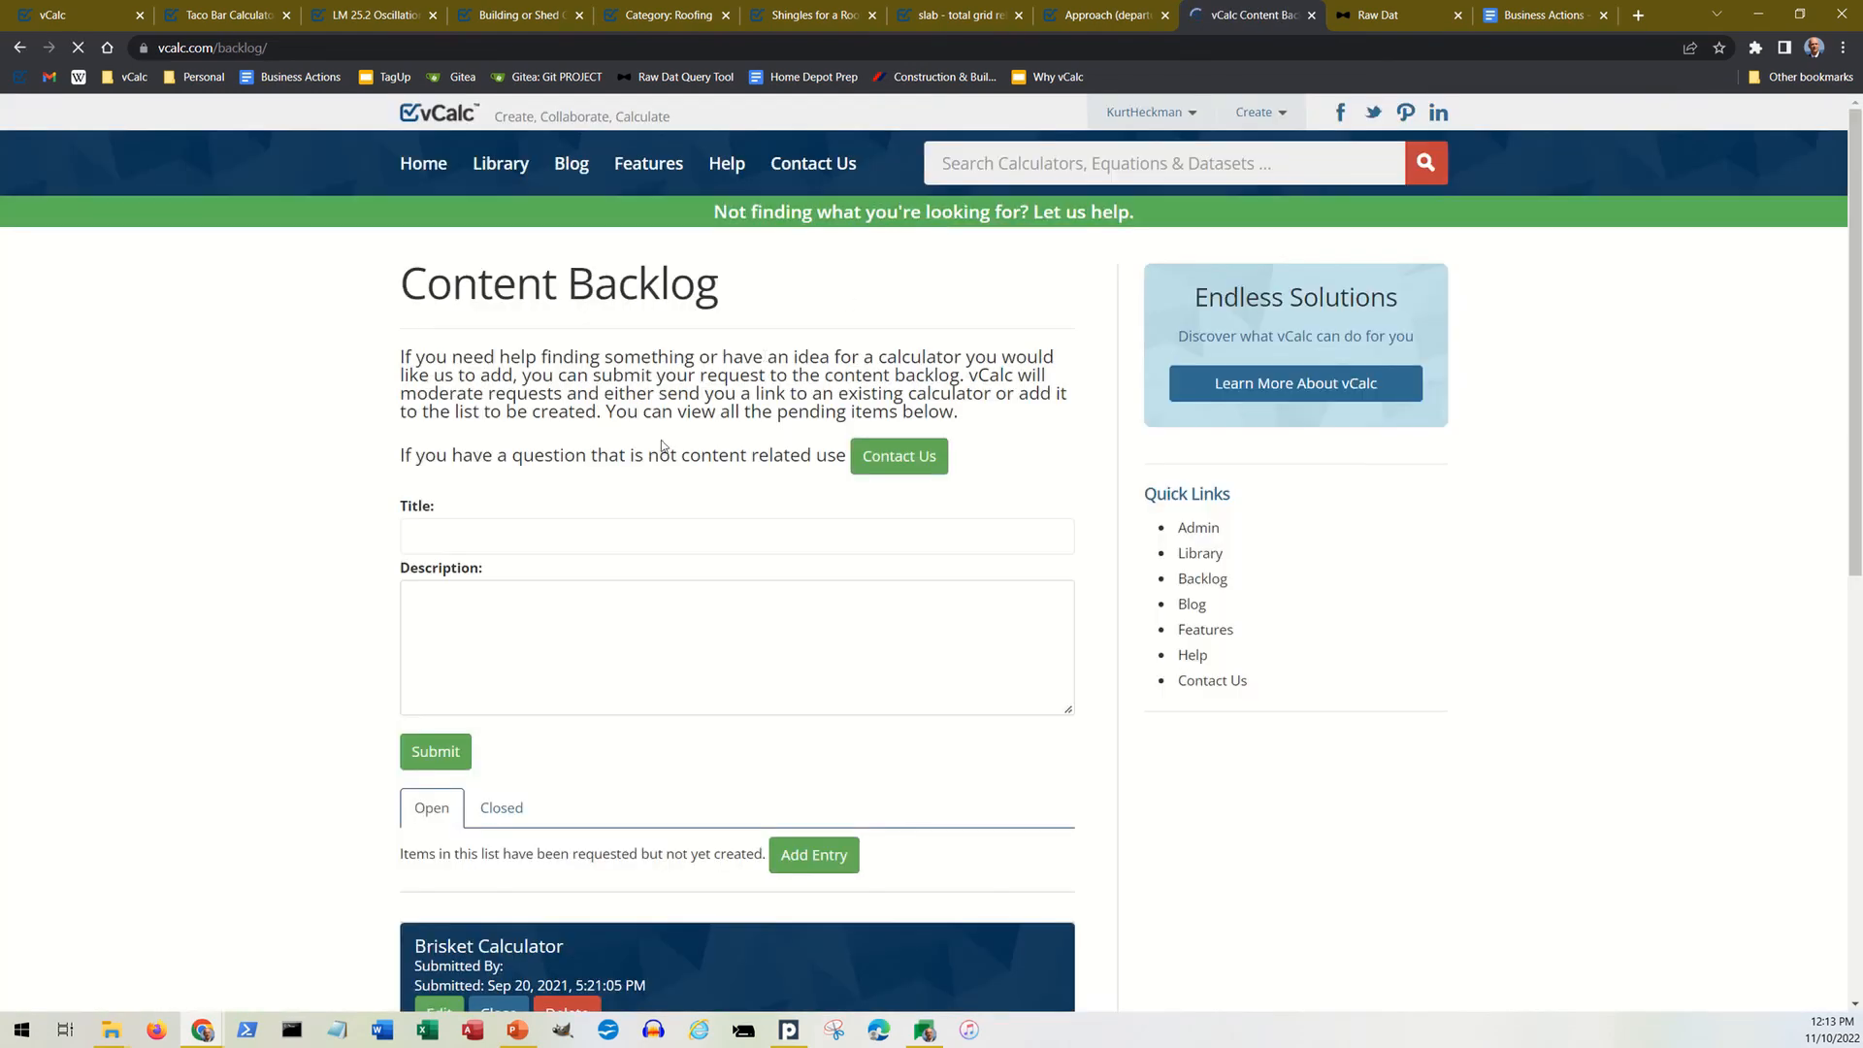
scroll(757, 690, down, 3)
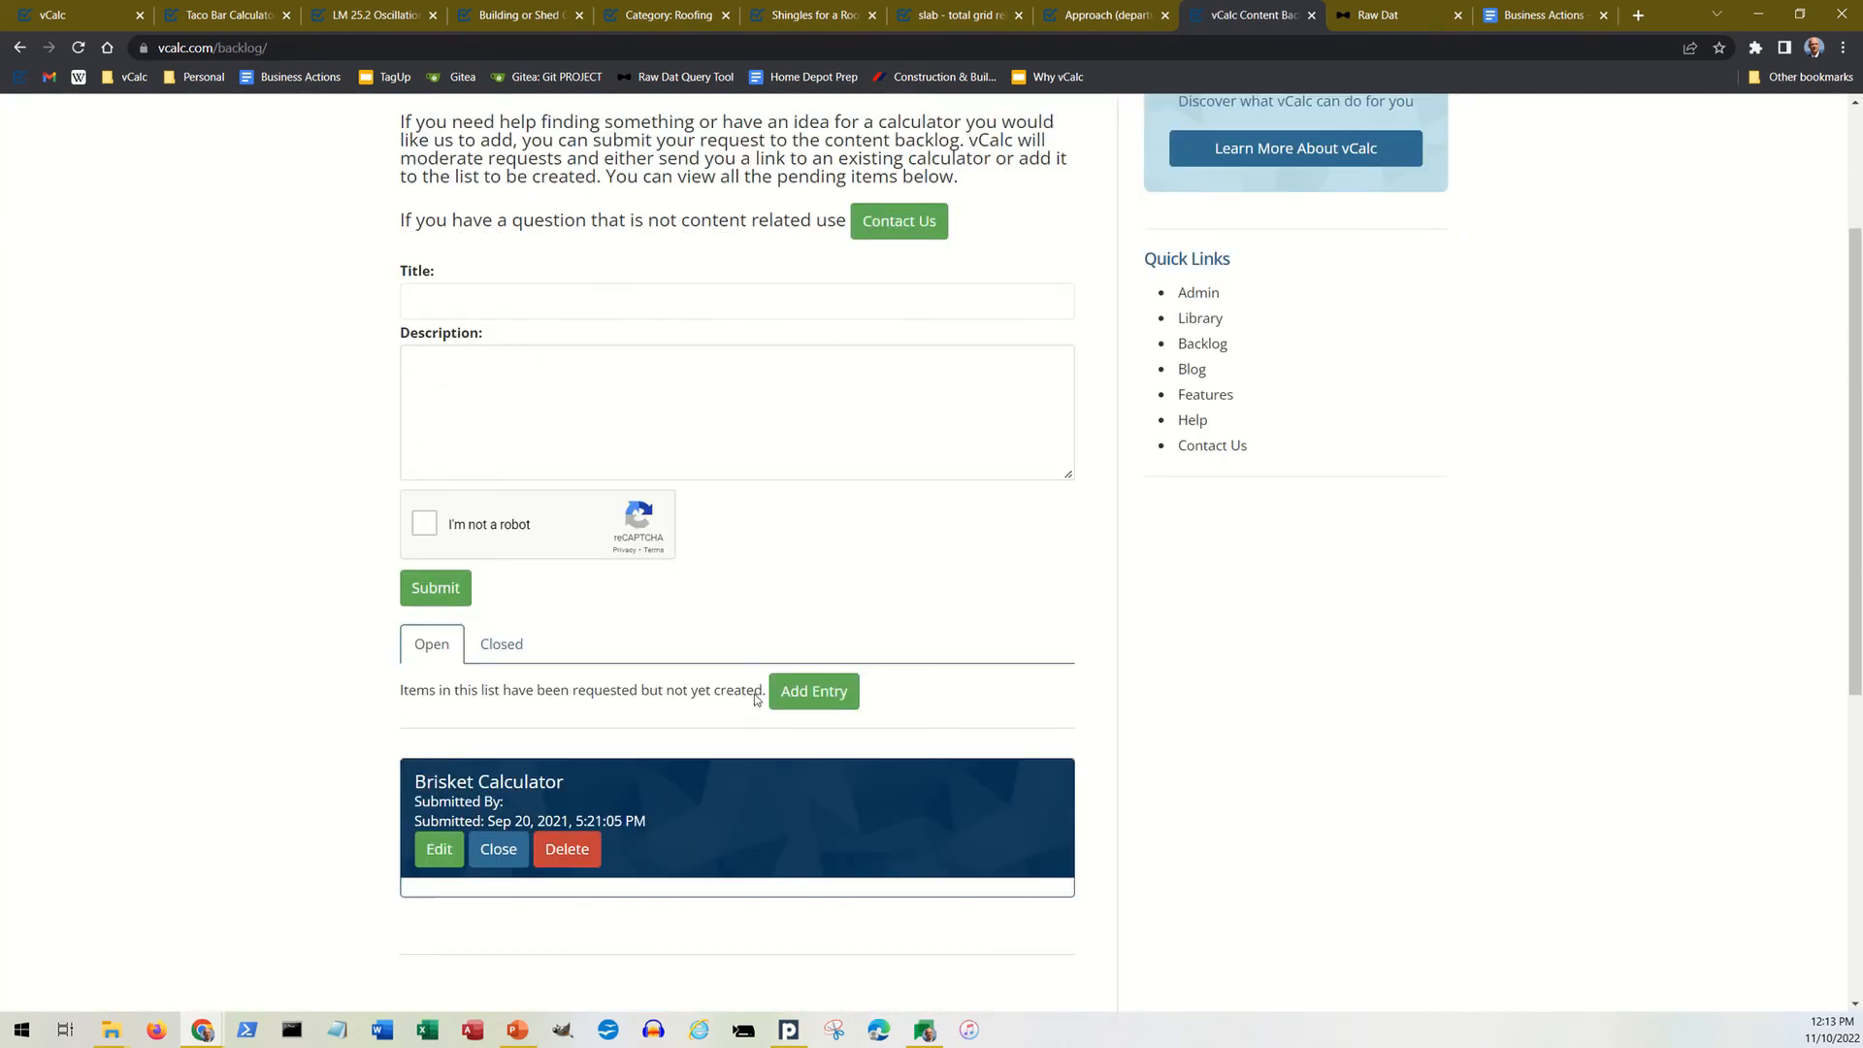
scroll(602, 630, up, 3)
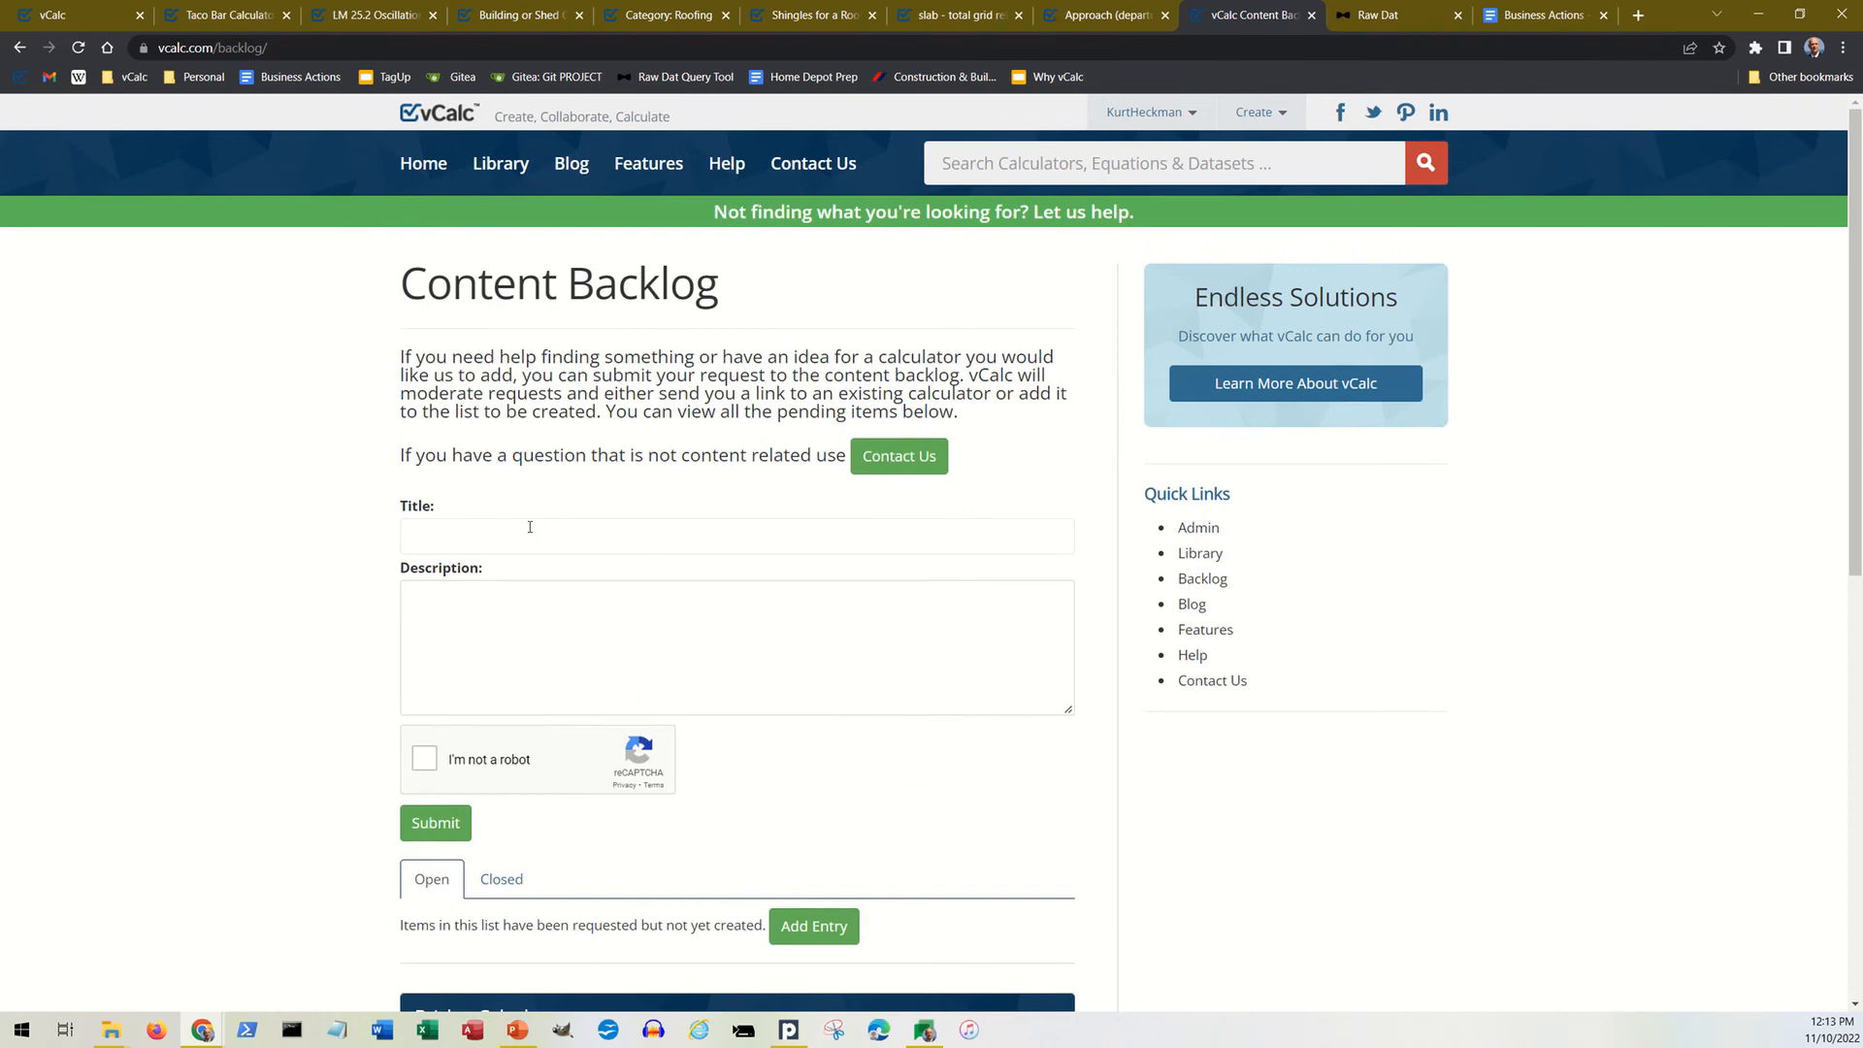
click(19, 48)
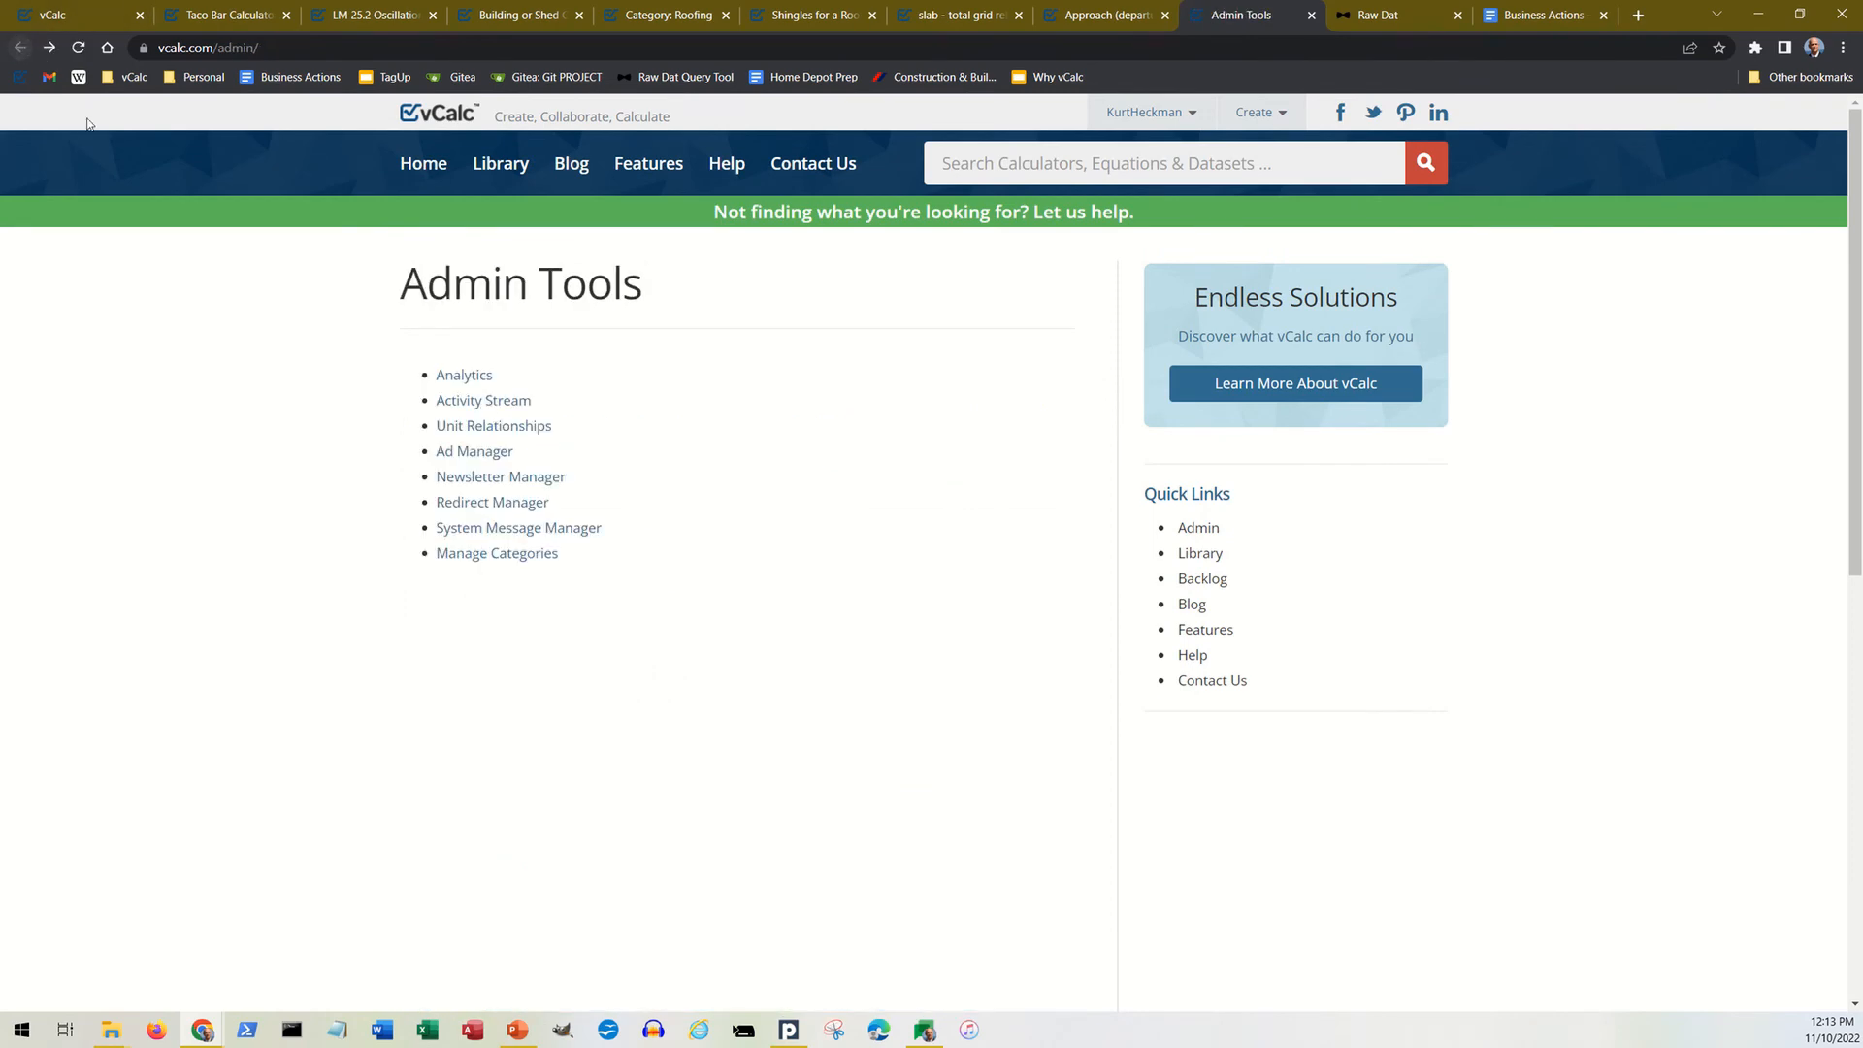
Step: Reopen the Backlog through the Quick Links, view the open requests for content not yet created, and return to Admin Tools
click(1202, 579)
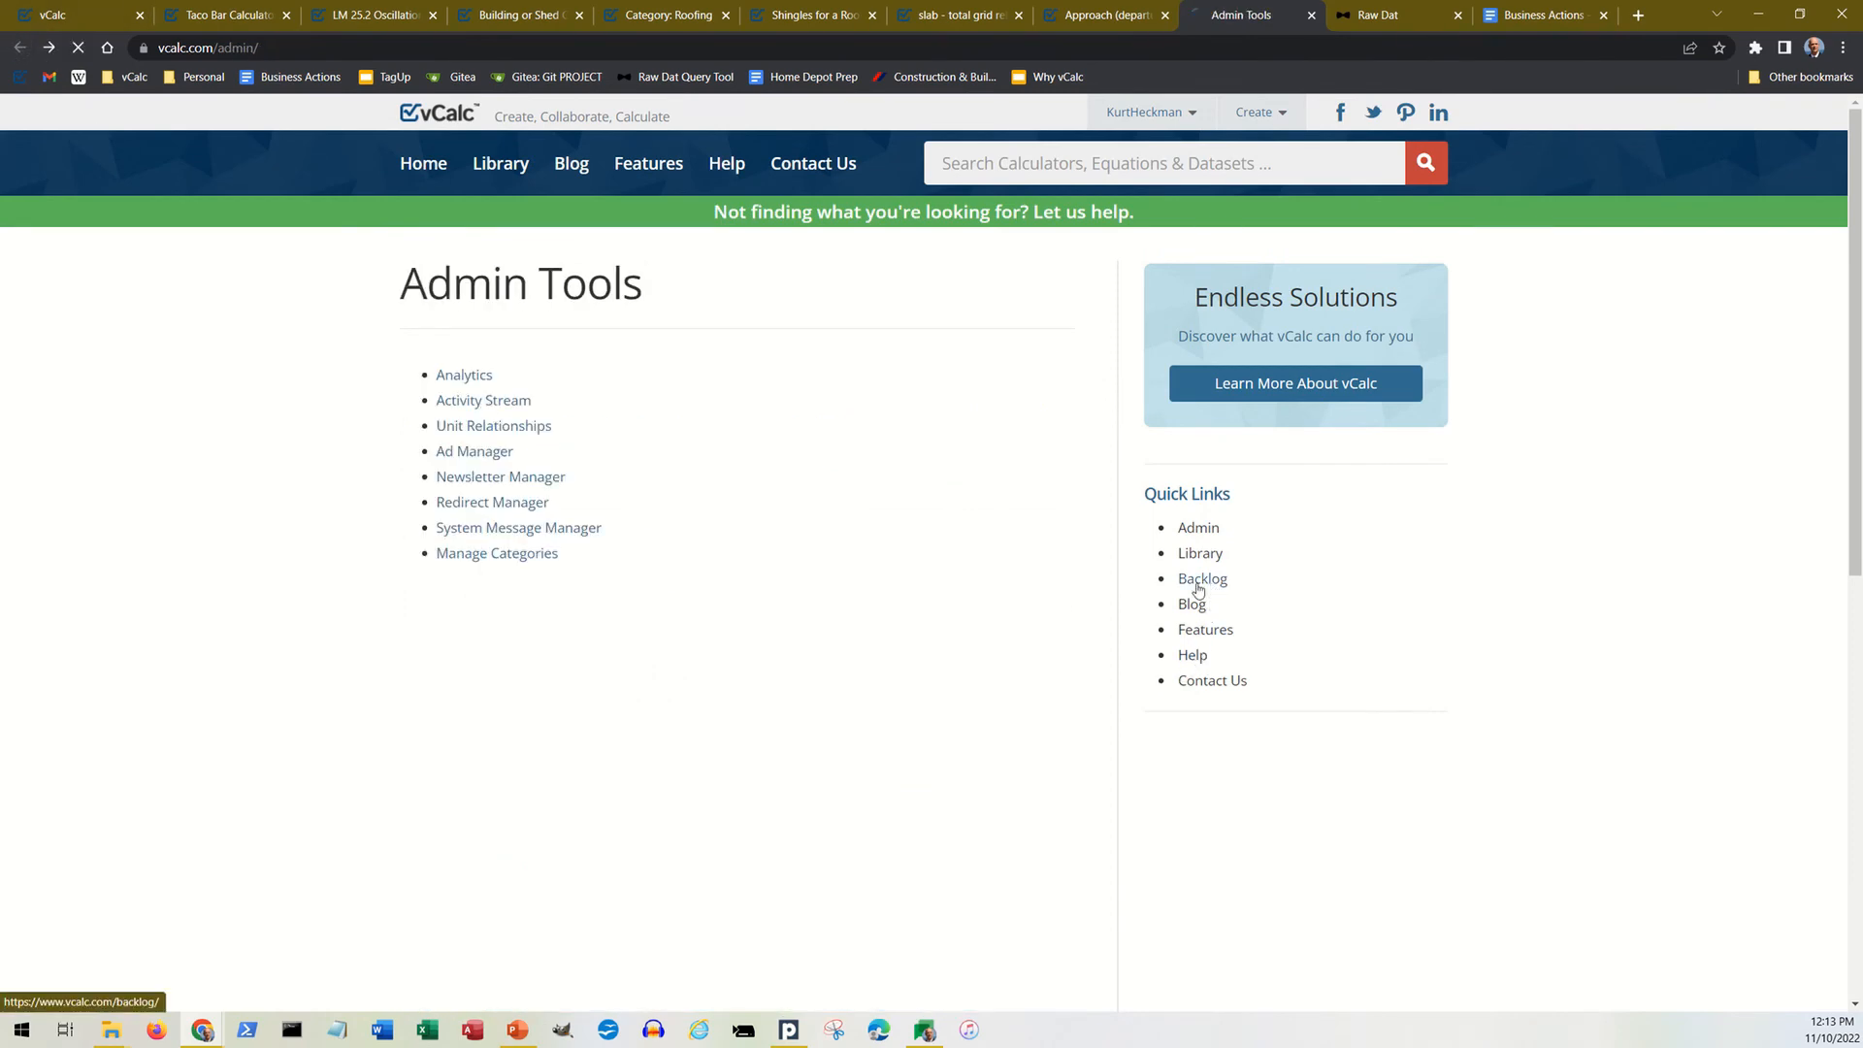
scroll(923, 600, down, 6)
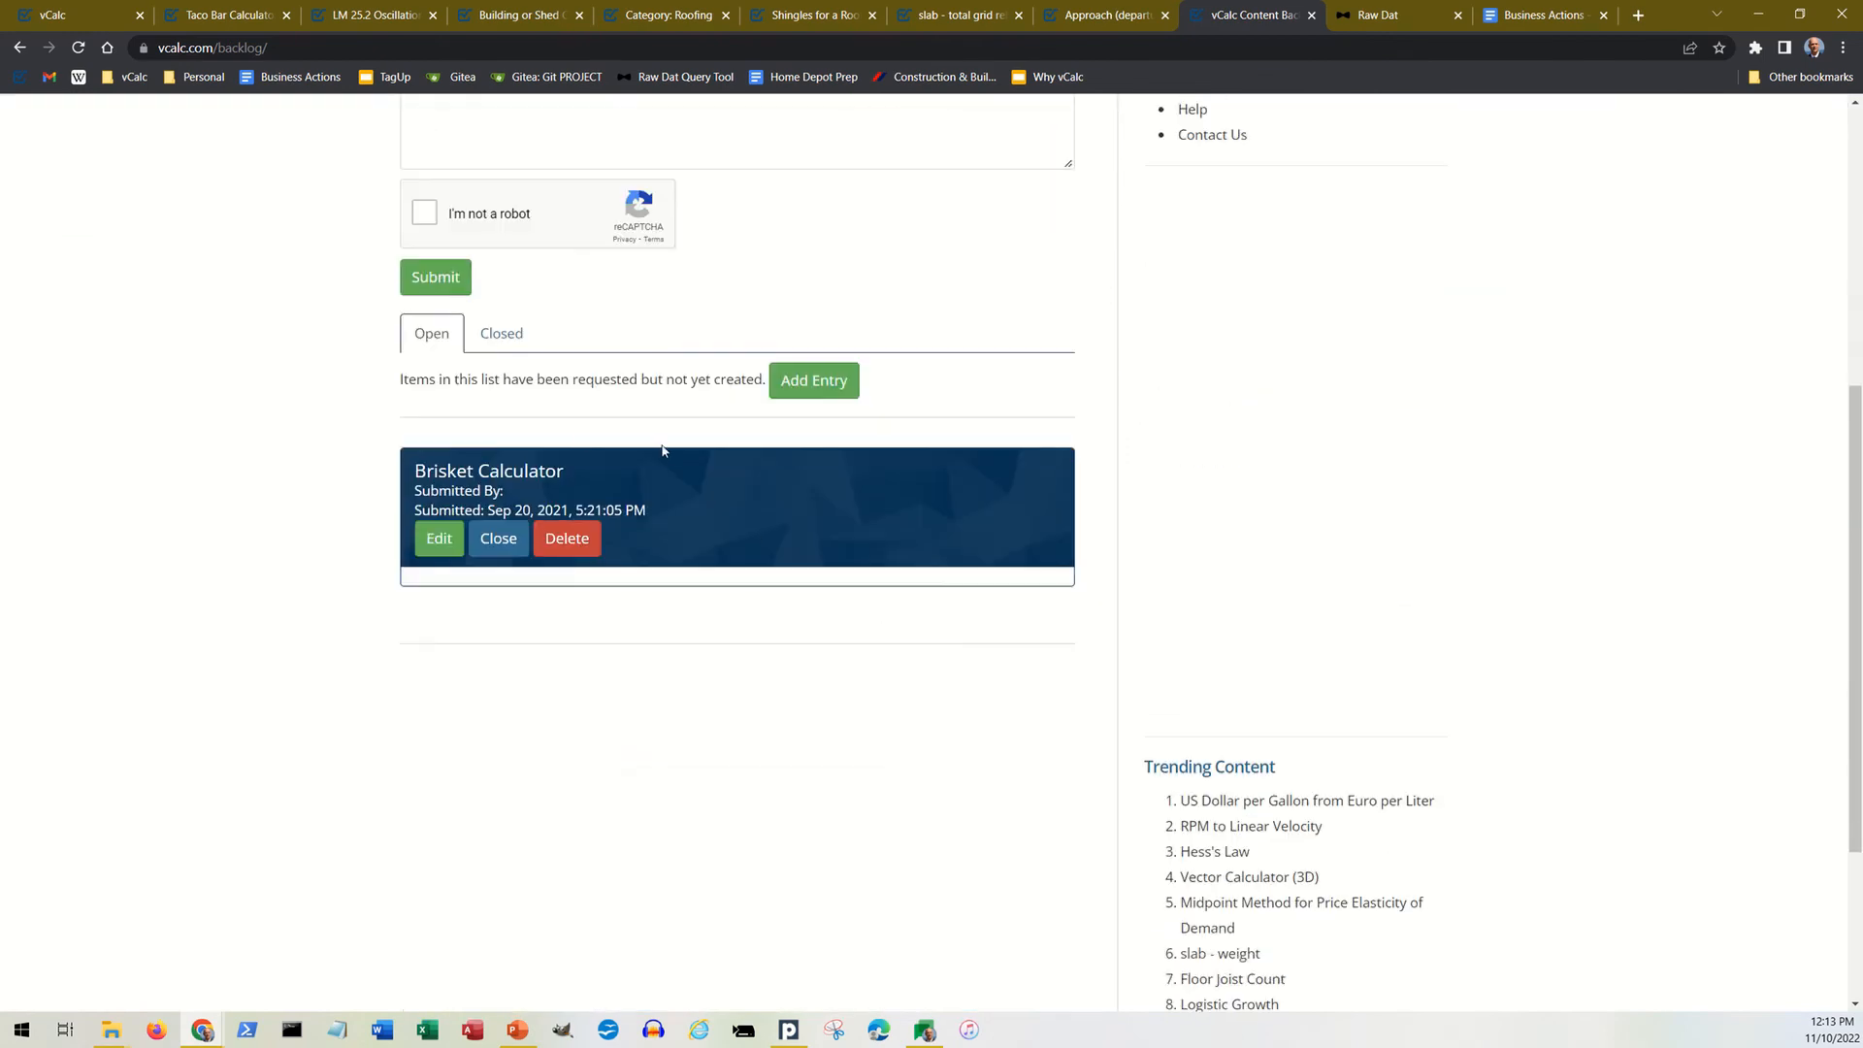
scroll(713, 541, up, 6)
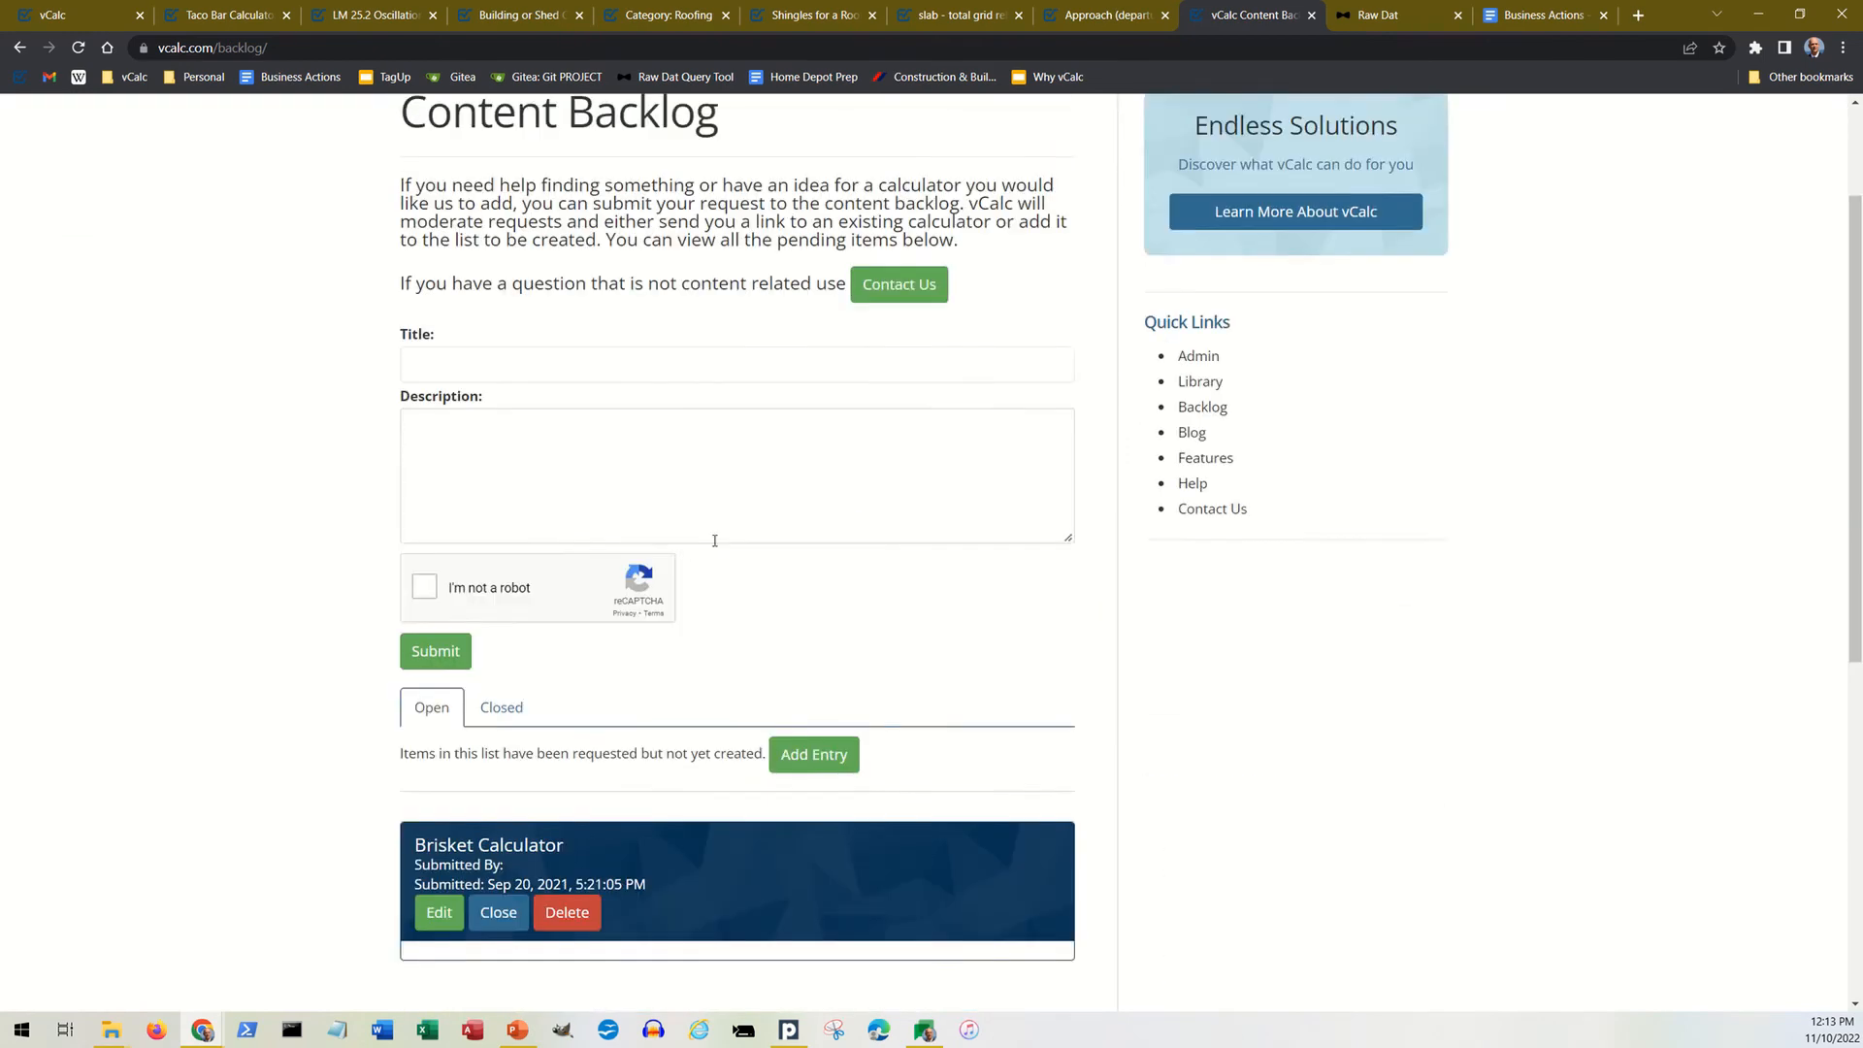
click(20, 48)
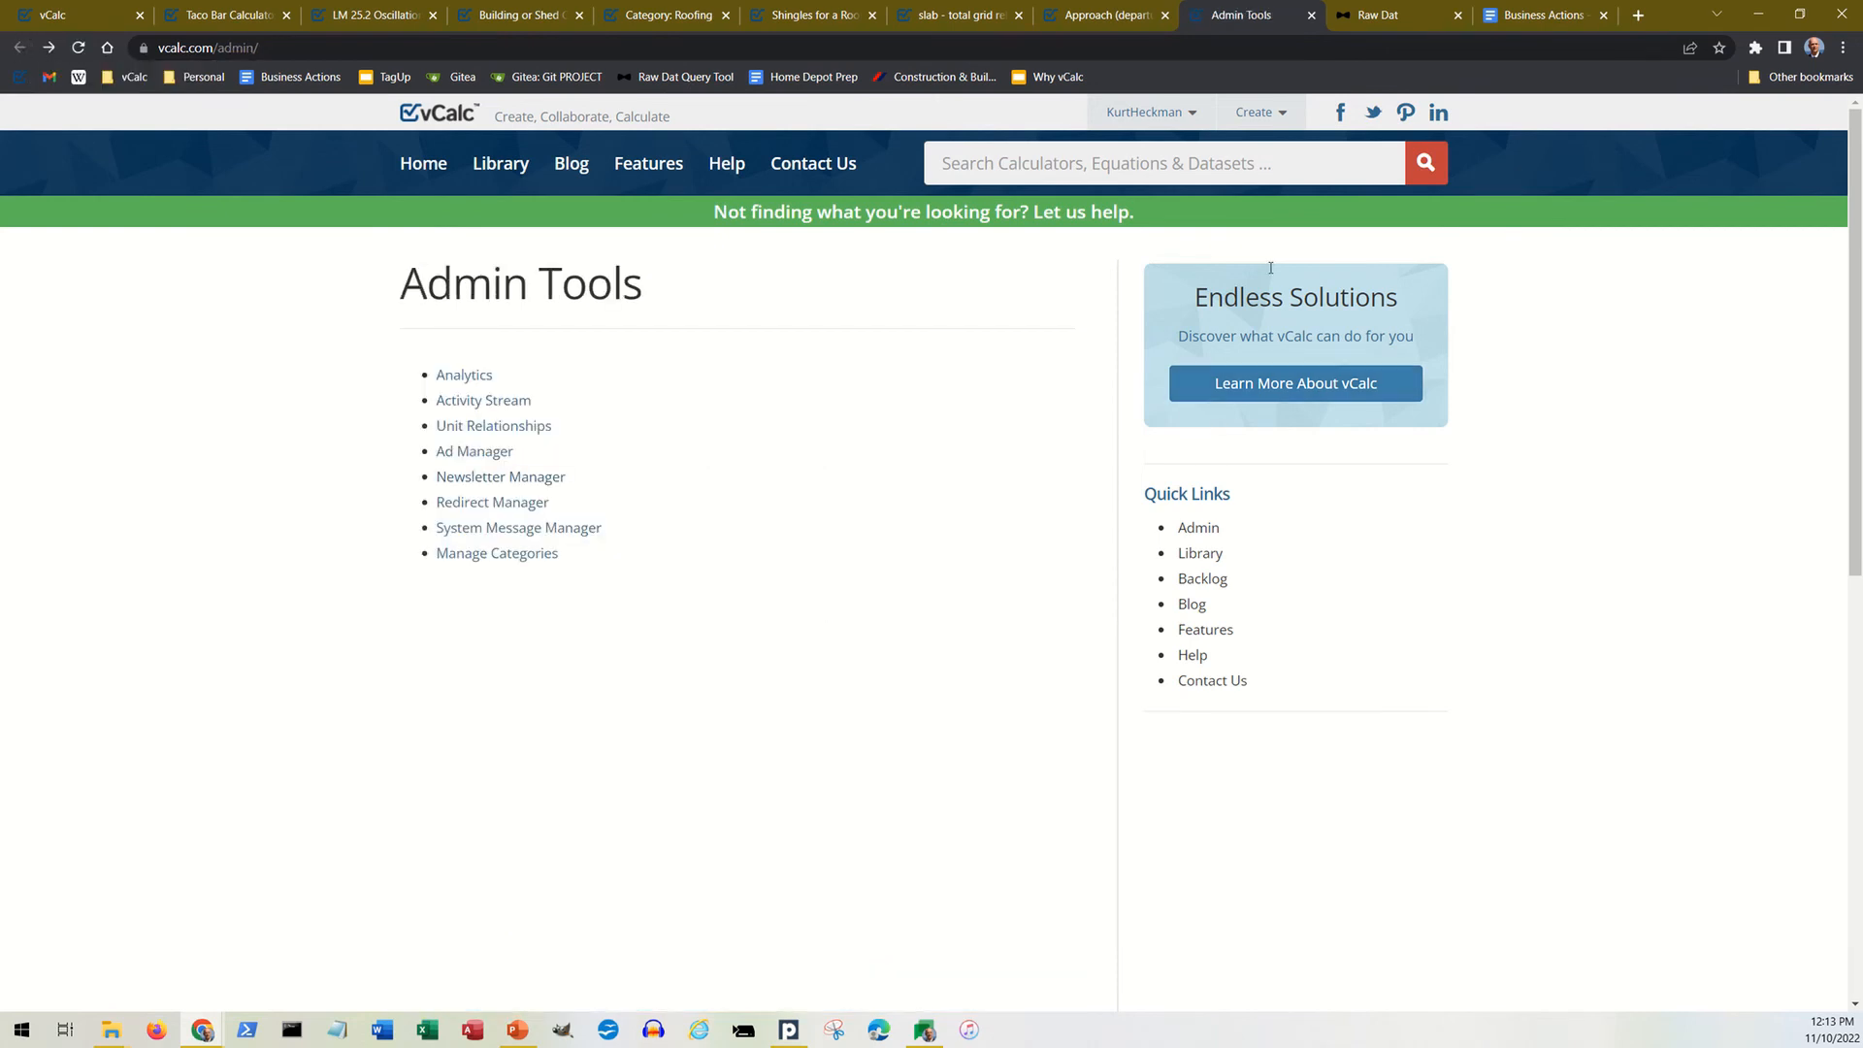
Step: View the Commodities chart of lumber price against floor joist count solves in the Raw Dat dashboard, then return to vCalc's home page
click(1399, 22)
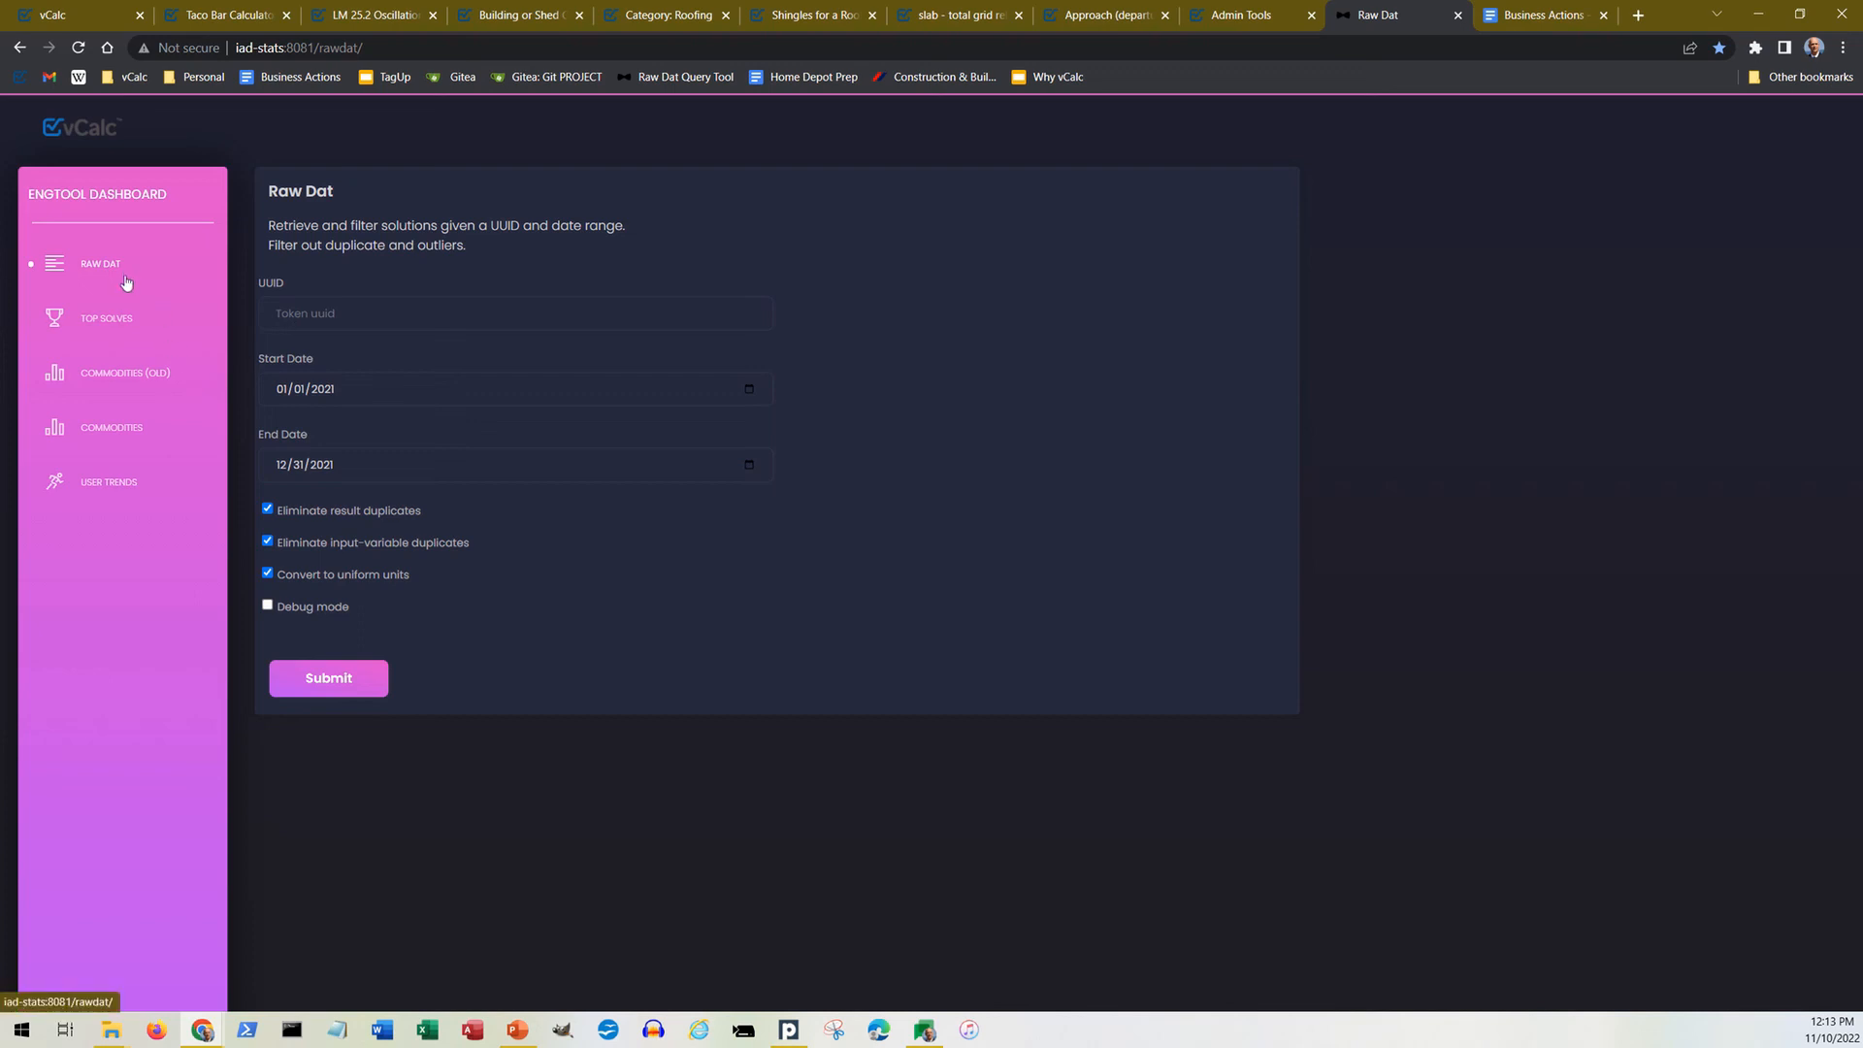
click(118, 439)
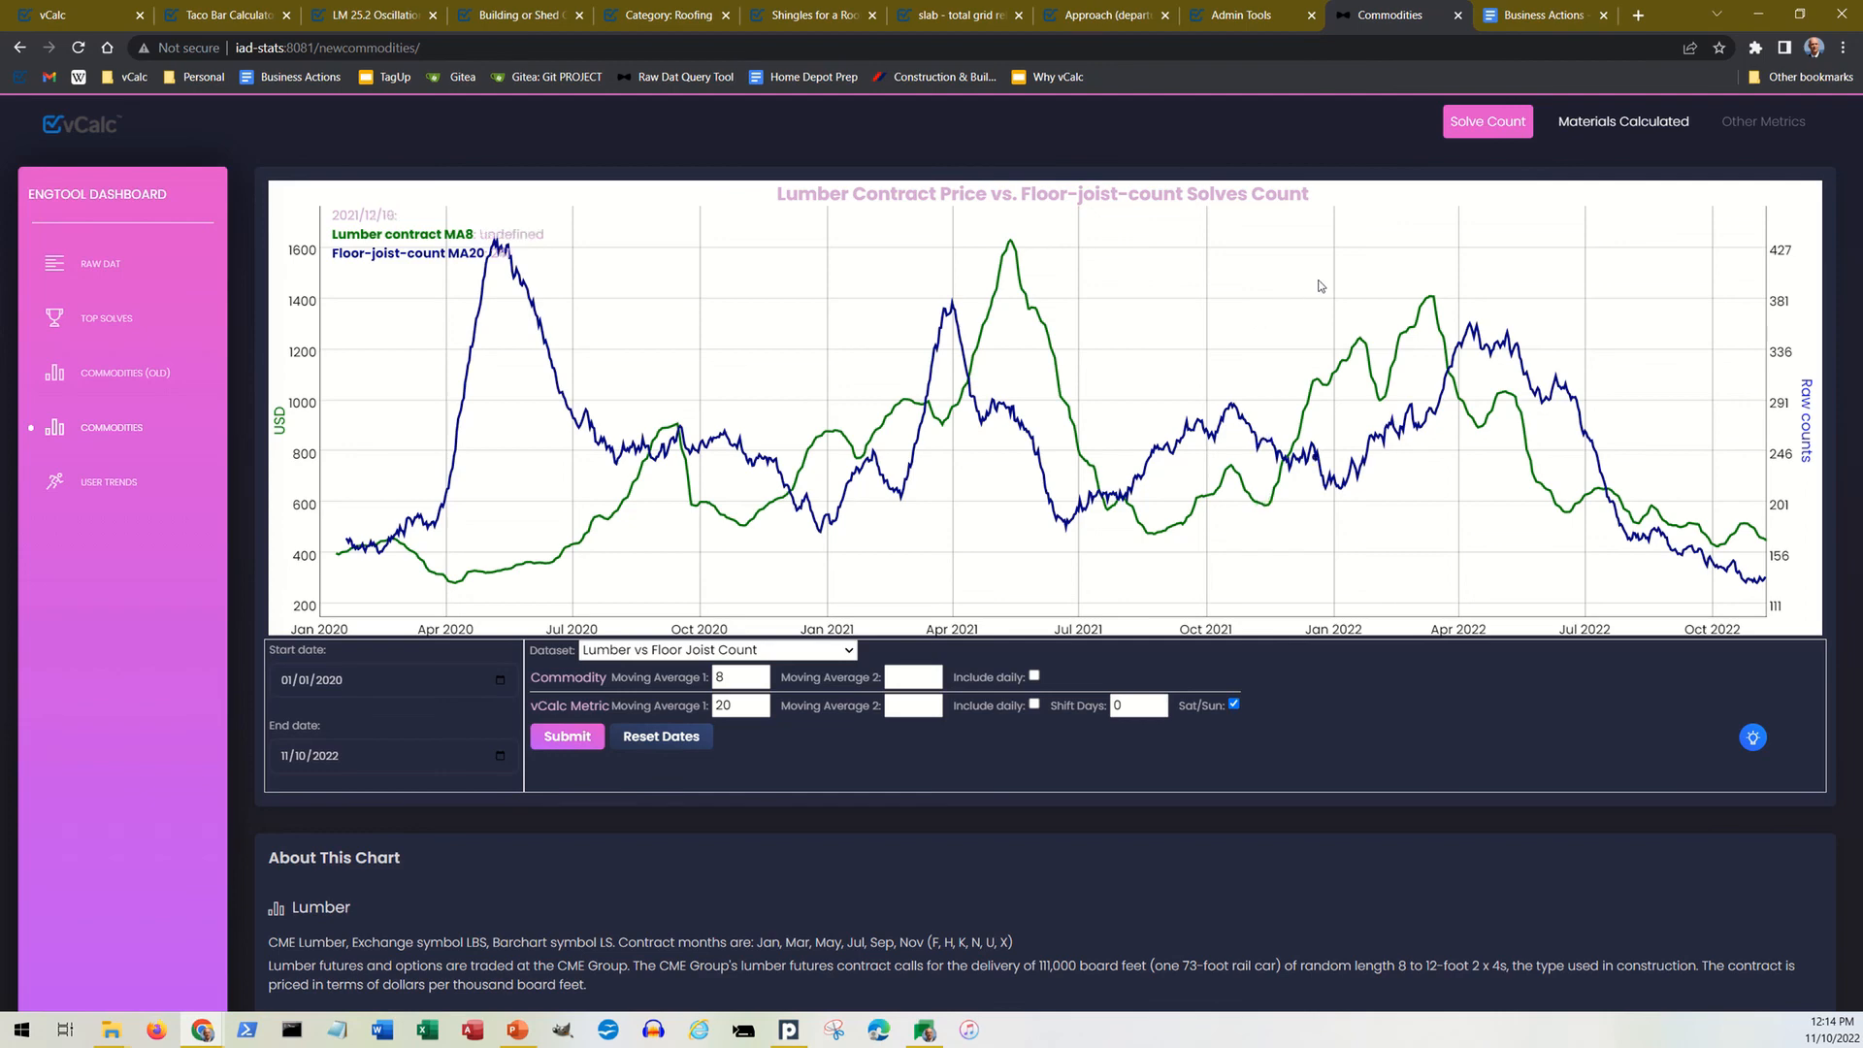
click(1229, 15)
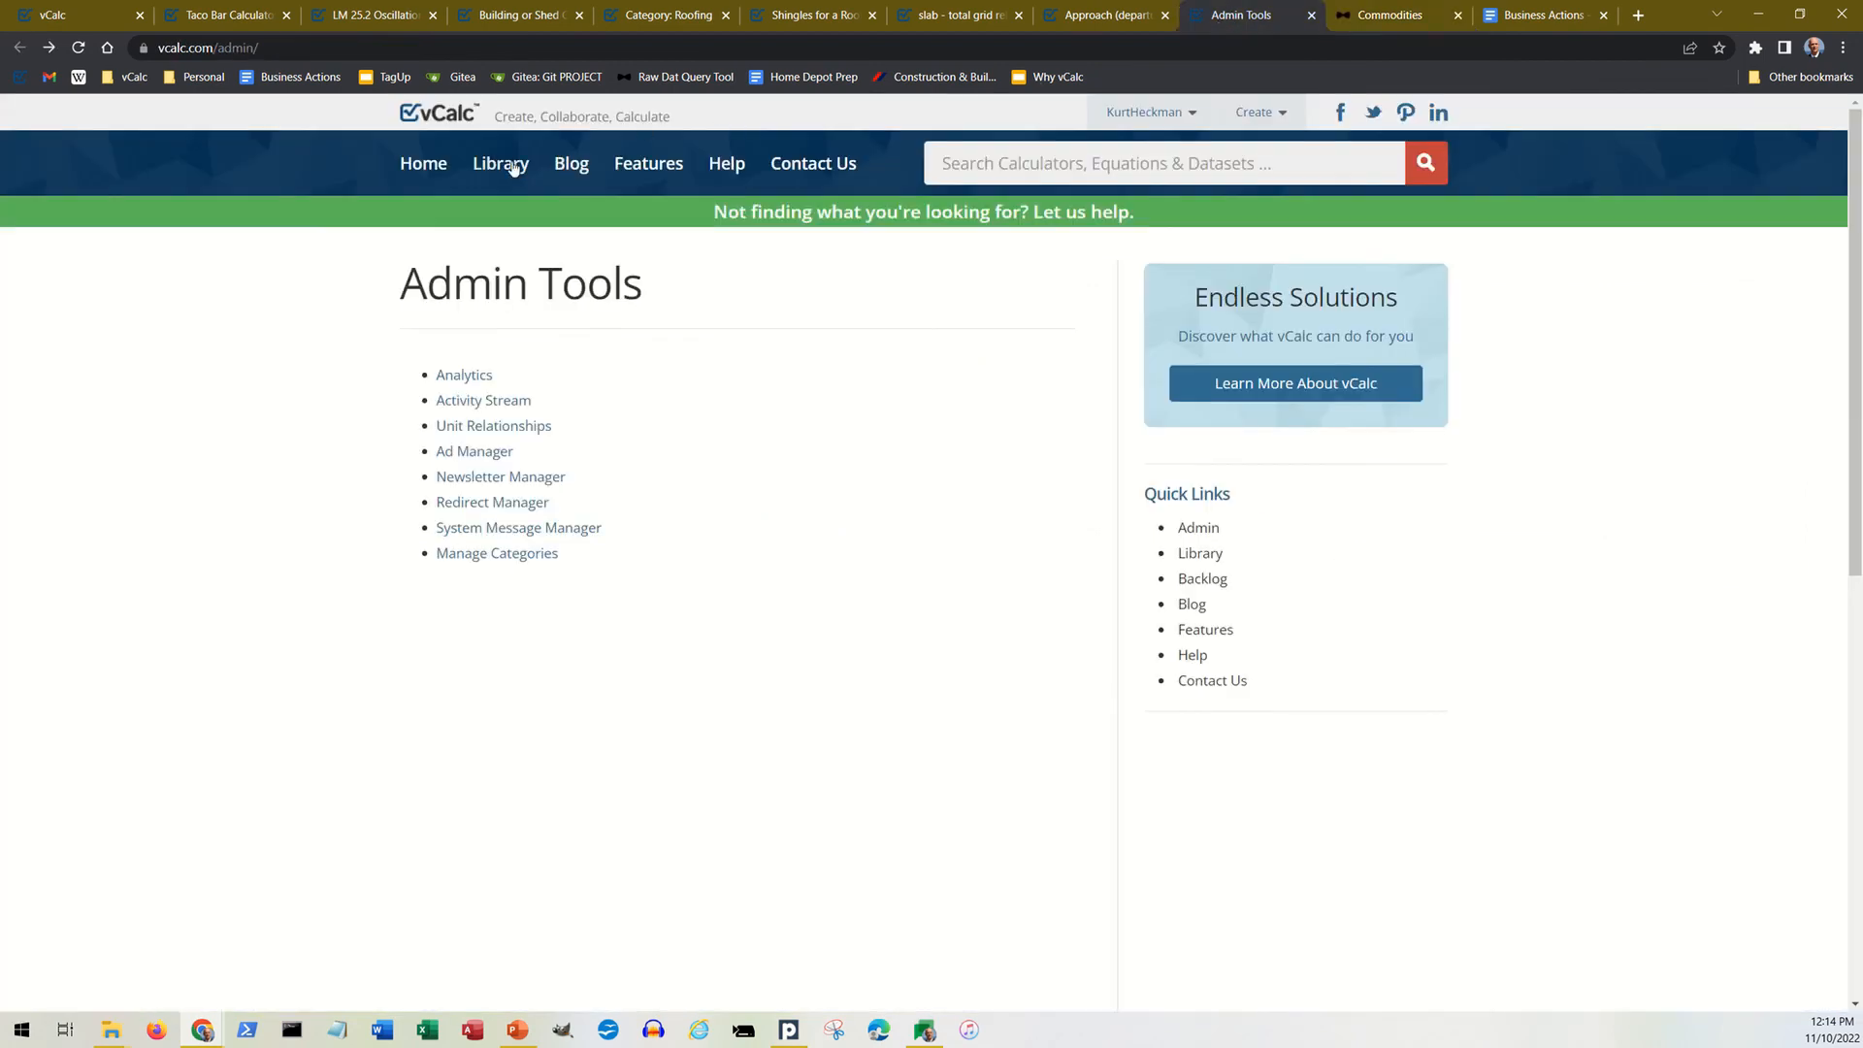
click(425, 170)
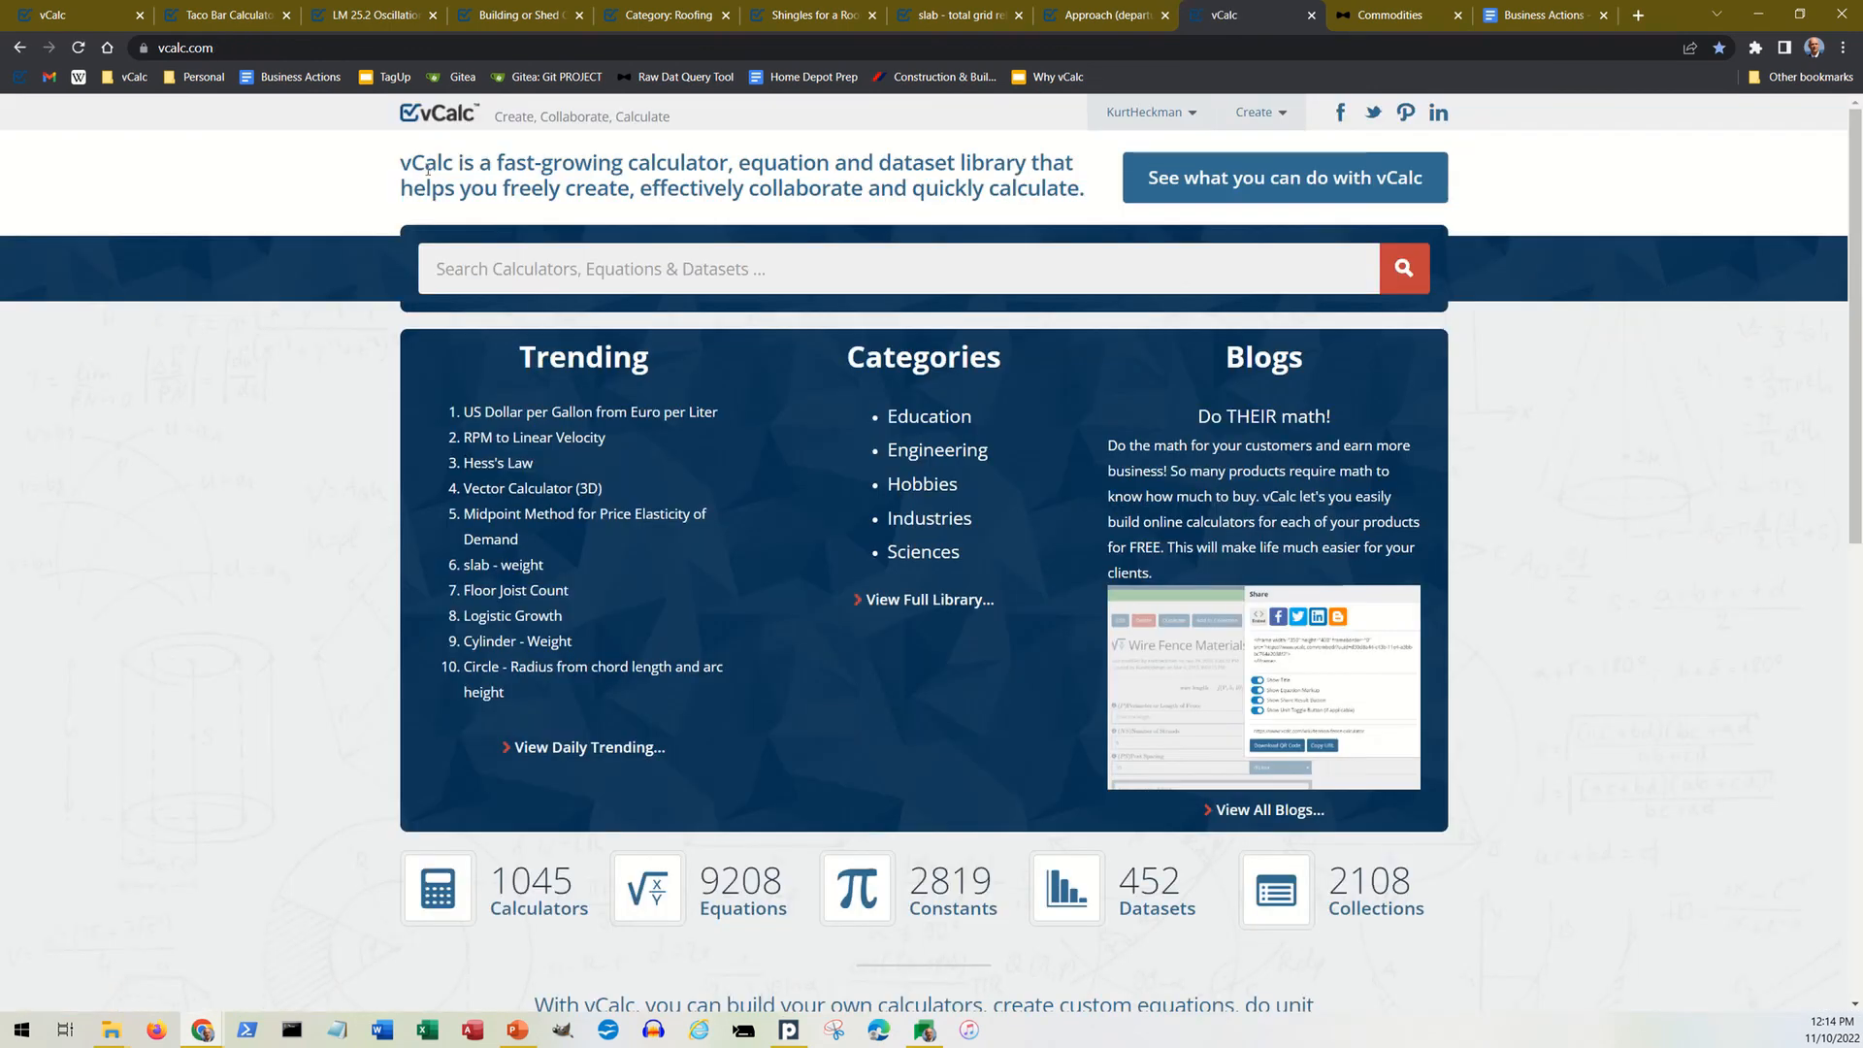